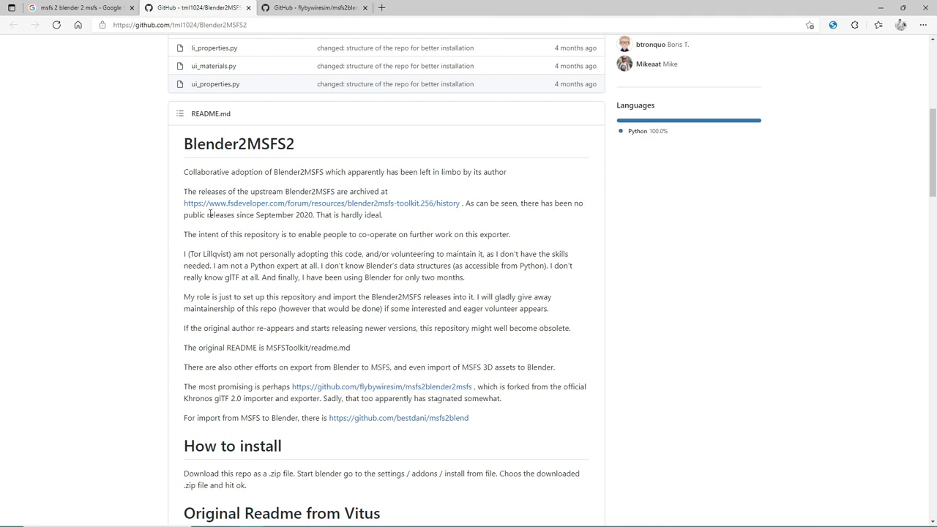
Review the Blender2MSFS2 README and the repository's file list, releases and contributors
{"action": "left_click_drag", "start_coordinate": [207, 214], "coordinate": [364, 214]}
{"action": "left_click", "coordinate": [350, 215]}
{"action": "left_click", "coordinate": [358, 289]}
{"action": "scroll", "coordinate": [348, 324], "scroll_direction": "down", "scroll_amount": 1}
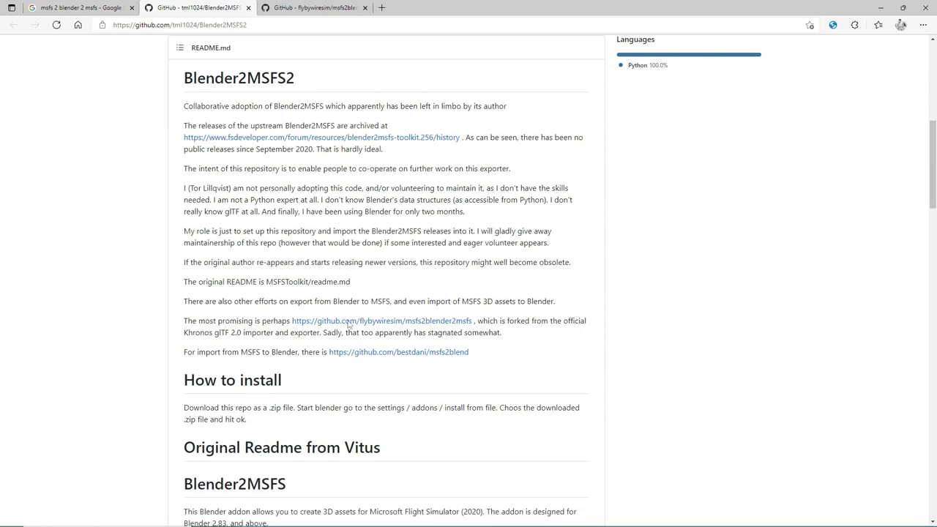
{"action": "scroll", "coordinate": [349, 324], "scroll_direction": "up", "scroll_amount": 1}
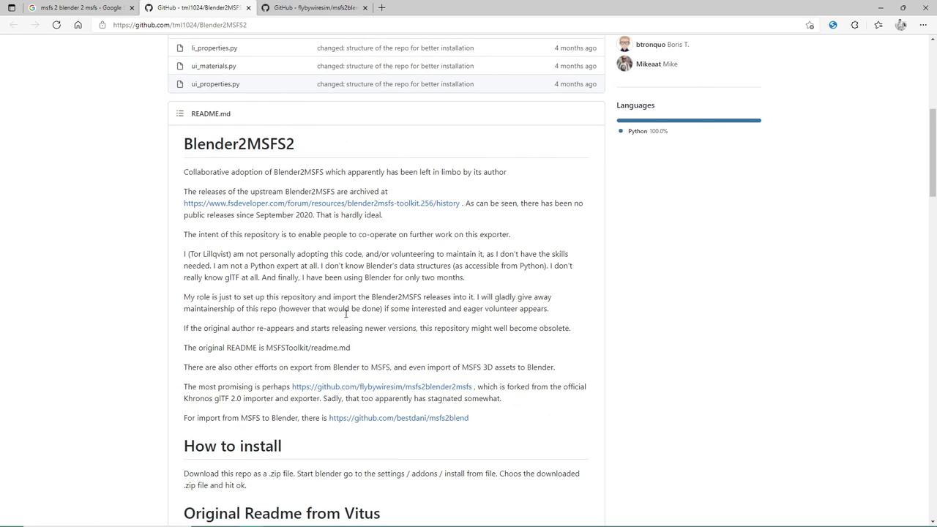
{"action": "scroll", "coordinate": [344, 313], "scroll_direction": "up", "scroll_amount": 1}
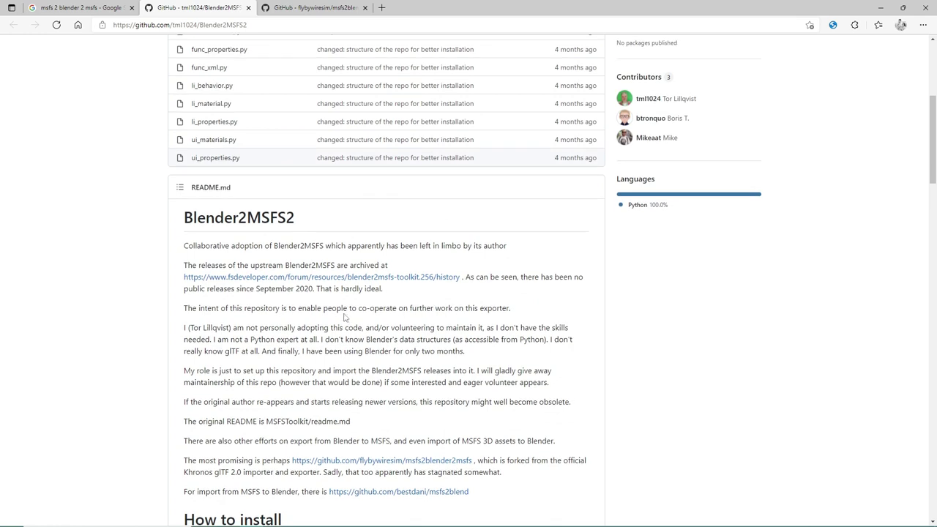
{"action": "scroll", "coordinate": [344, 316], "scroll_direction": "up", "scroll_amount": 4}
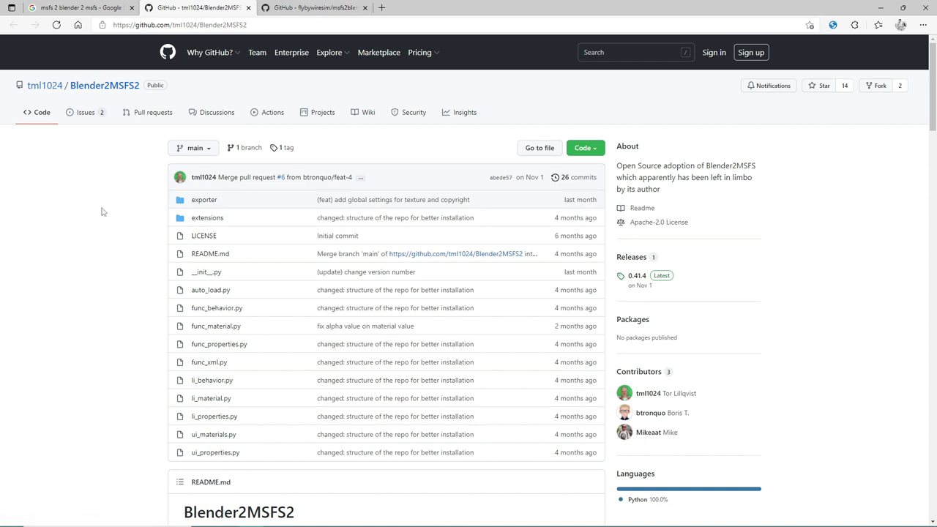
{"action": "scroll", "coordinate": [103, 211], "scroll_direction": "down", "scroll_amount": 1}
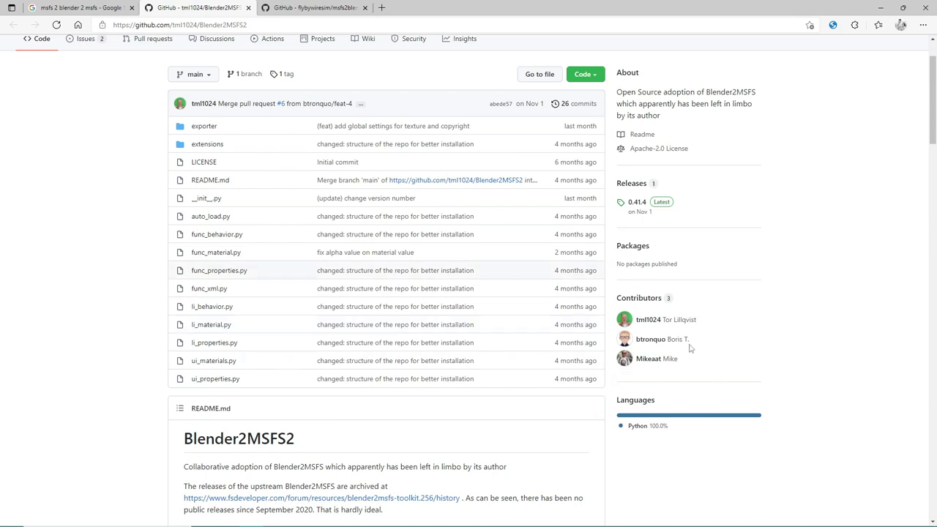
{"action": "scroll", "coordinate": [681, 364], "scroll_direction": "up", "scroll_amount": 1}
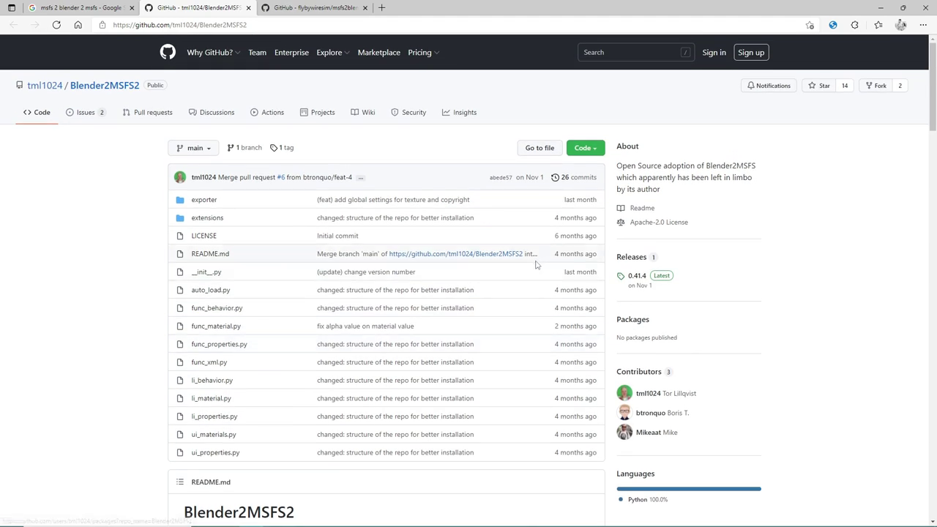
Download Blender2MSFS2.zip from the 0.41.4 release and close the archive window that opens
{"action": "left_click", "coordinate": [636, 278]}
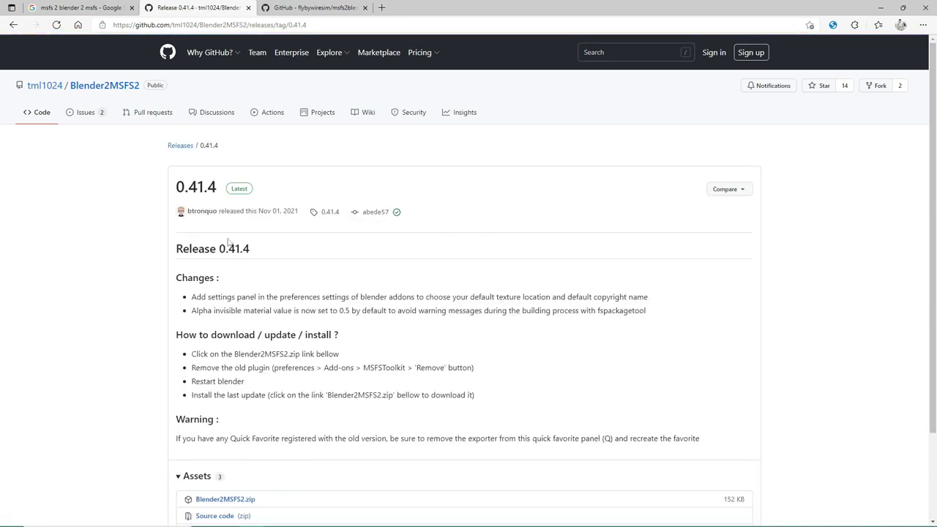
{"action": "scroll", "coordinate": [186, 234], "scroll_direction": "down", "scroll_amount": 1}
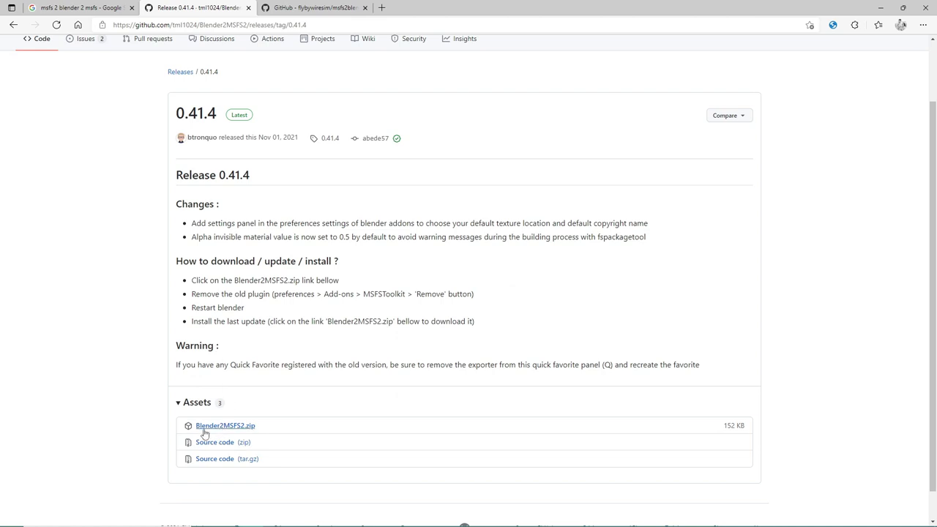
{"action": "left_click", "coordinate": [247, 431]}
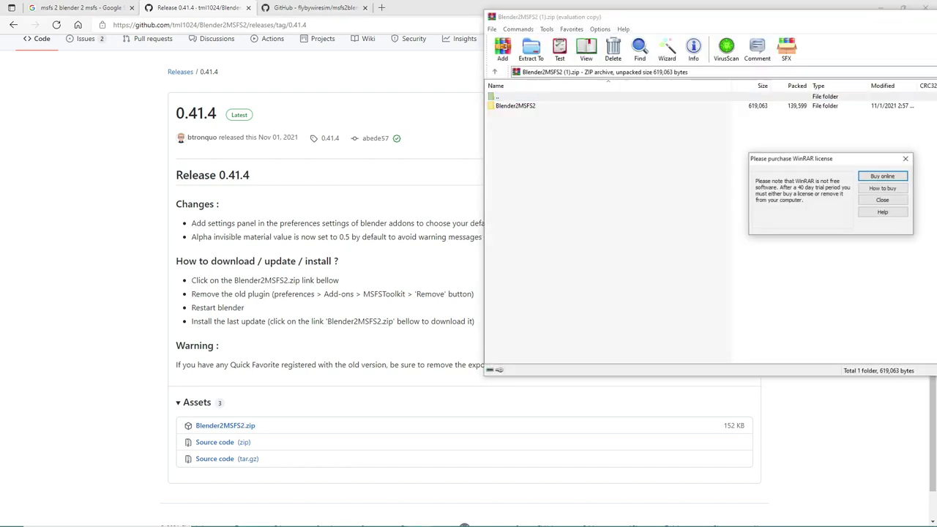
{"action": "left_click", "coordinate": [907, 159]}
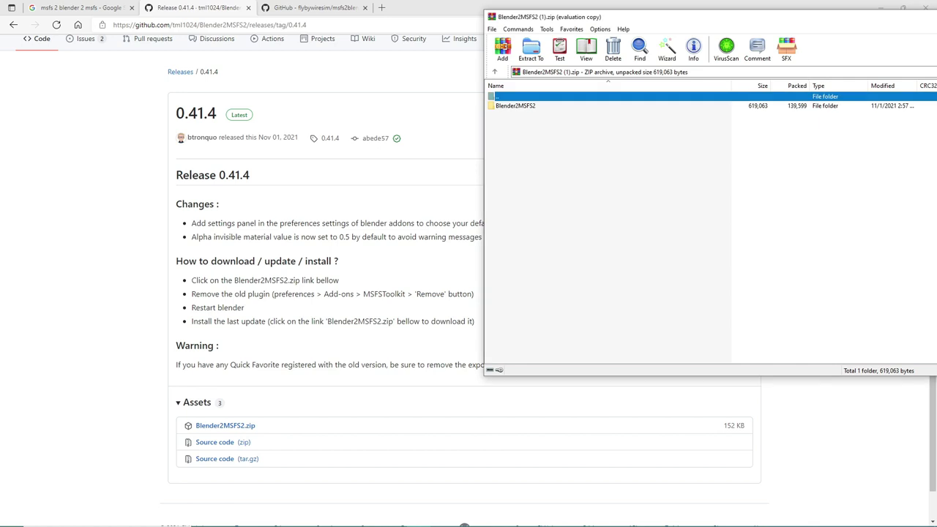
{"action": "left_click", "coordinate": [924, 16]}
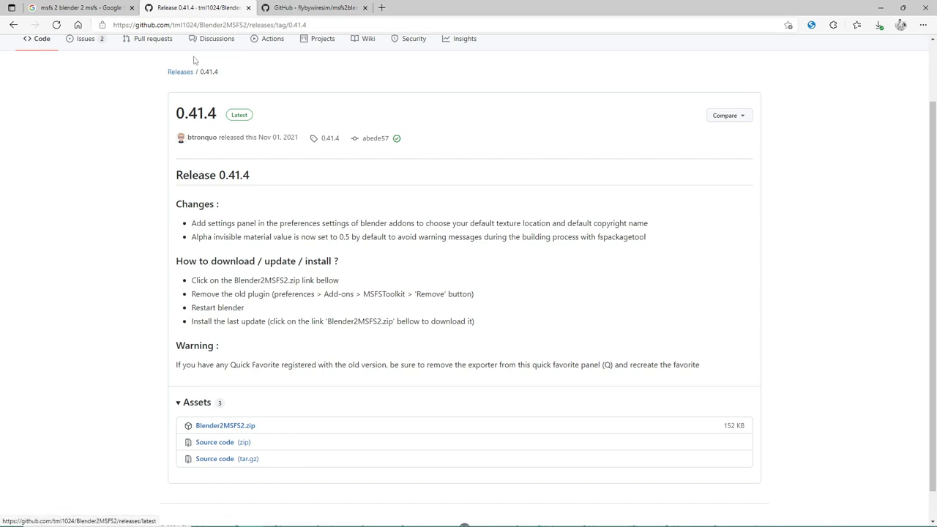
Close the Blender2MSFS2 release page and examine the msfs2blender2msfs README, highlighting the addons/io_scene_gltf2_msfs folder in the installation instructions
{"action": "left_click", "coordinate": [249, 8]}
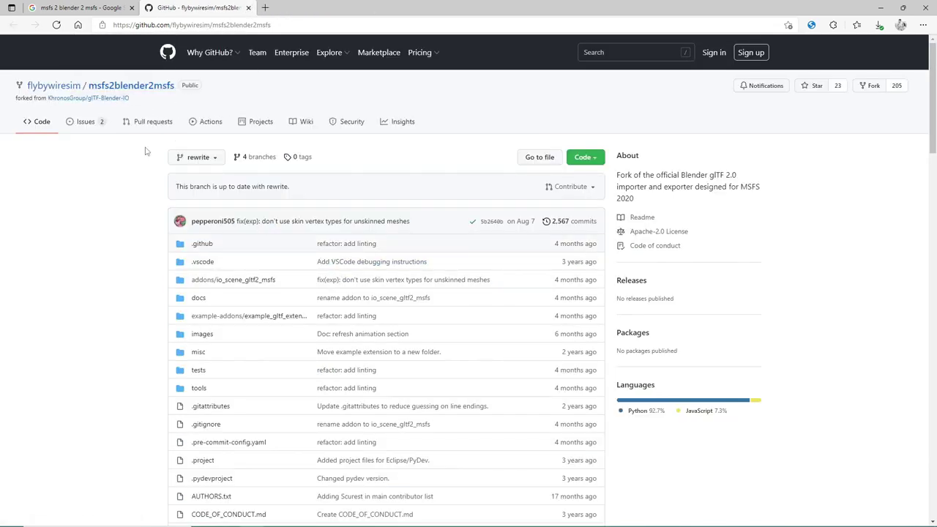
{"action": "scroll", "coordinate": [105, 270], "scroll_direction": "down", "scroll_amount": 1}
{"action": "scroll", "coordinate": [104, 270], "scroll_direction": "down", "scroll_amount": 2}
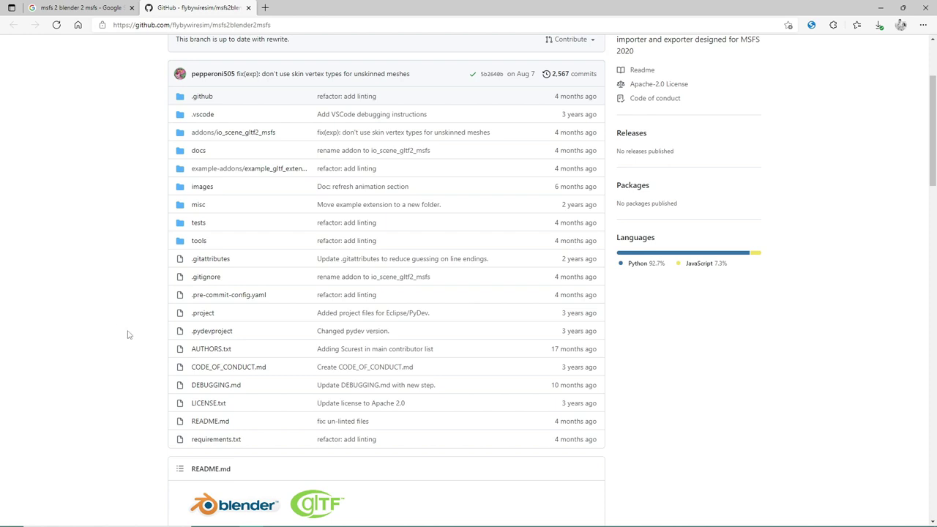
{"action": "scroll", "coordinate": [142, 324], "scroll_direction": "down", "scroll_amount": 3}
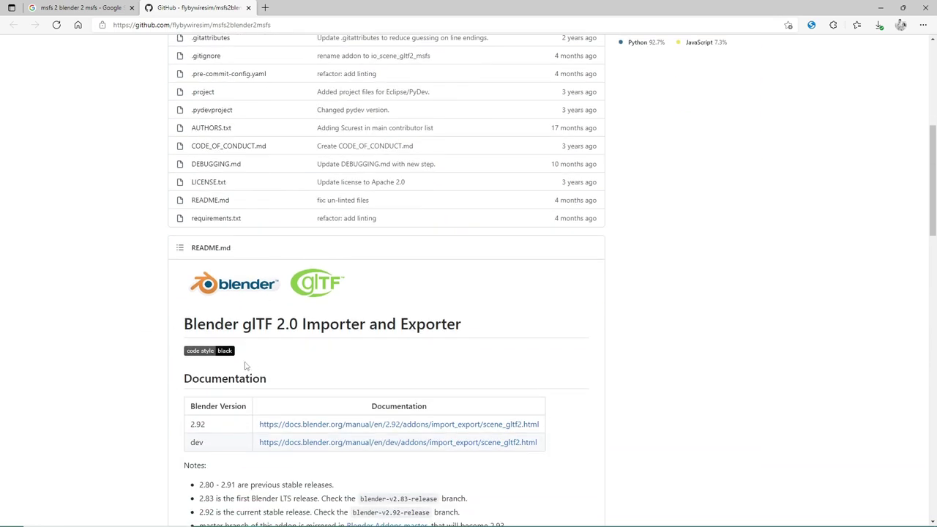
{"action": "scroll", "coordinate": [245, 363], "scroll_direction": "down", "scroll_amount": 1}
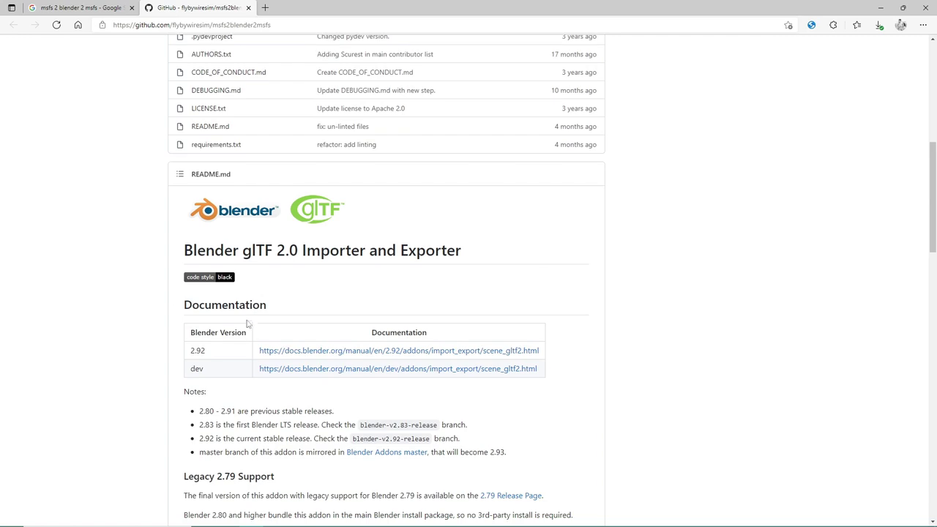
{"action": "scroll", "coordinate": [309, 356], "scroll_direction": "down", "scroll_amount": 8}
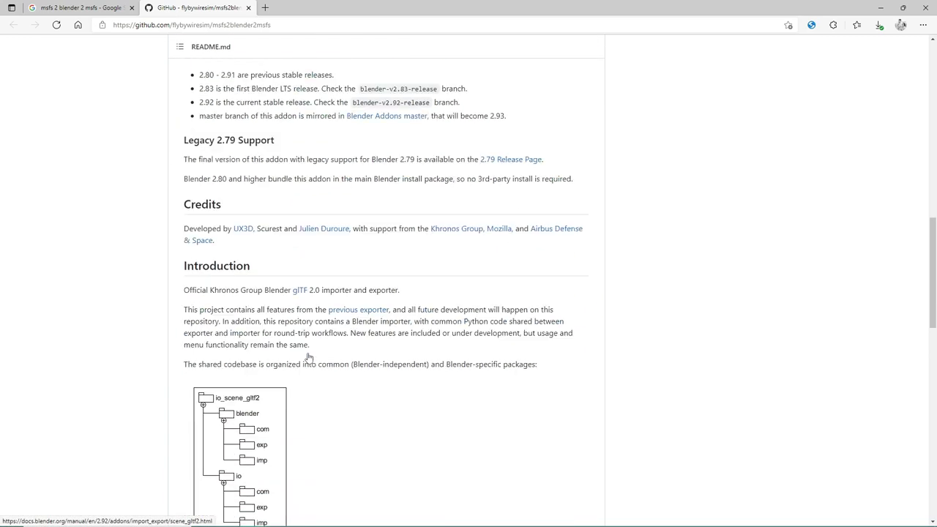
{"action": "scroll", "coordinate": [310, 356], "scroll_direction": "down", "scroll_amount": 5}
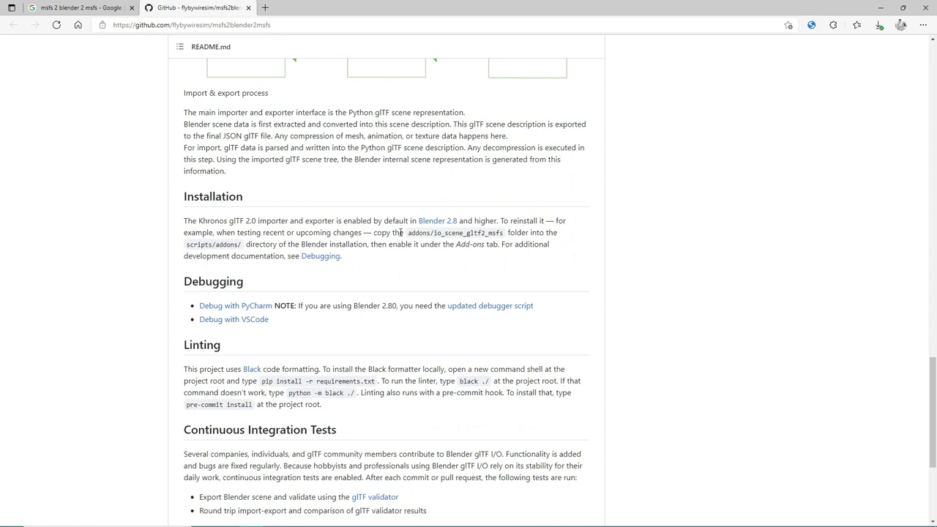
{"action": "left_click_drag", "start_coordinate": [406, 235], "coordinate": [463, 233]}
{"action": "left_click_drag", "start_coordinate": [502, 233], "coordinate": [506, 233]}
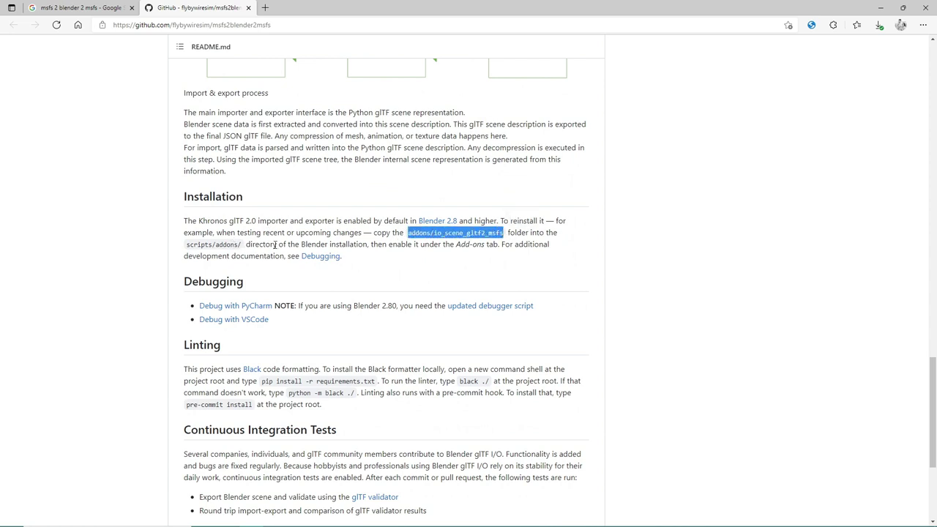
{"action": "left_click", "coordinate": [436, 303]}
Return to the msfs2blender2msfs file list and show the repository's code download options
{"action": "scroll", "coordinate": [436, 304], "scroll_direction": "up", "scroll_amount": 15}
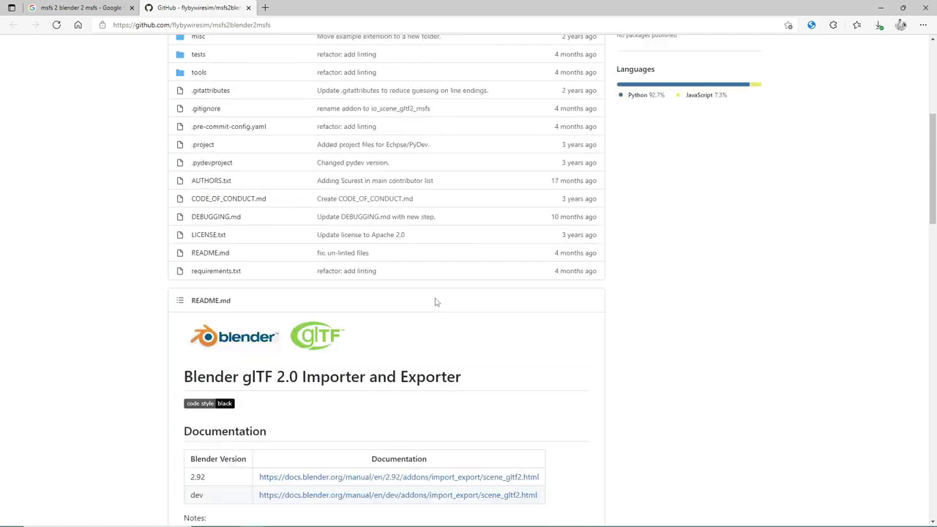
{"action": "scroll", "coordinate": [437, 299], "scroll_direction": "down", "scroll_amount": 2}
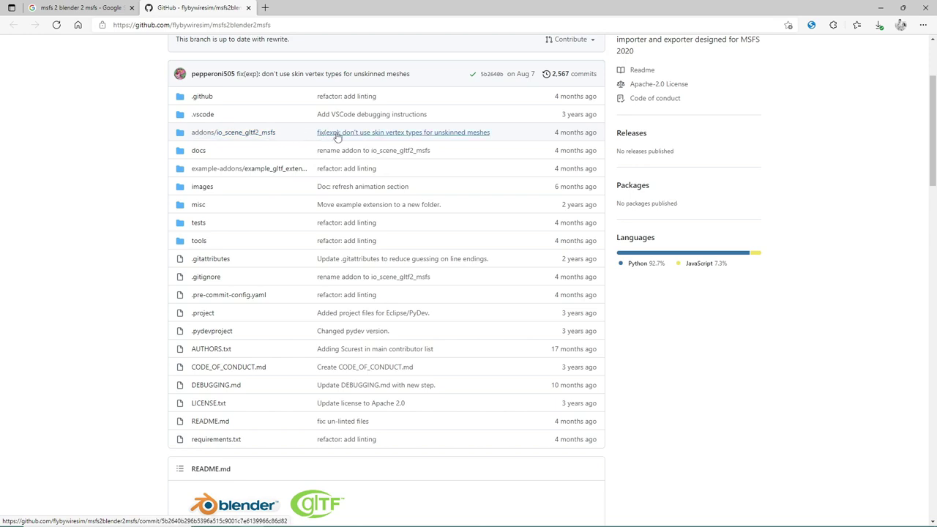
{"action": "scroll", "coordinate": [474, 168], "scroll_direction": "up", "scroll_amount": 1}
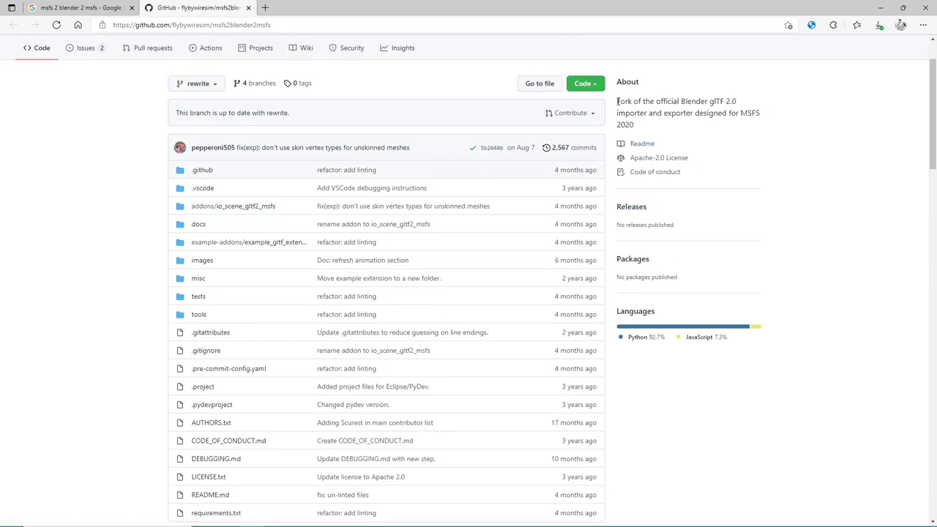
{"action": "left_click", "coordinate": [592, 84]}
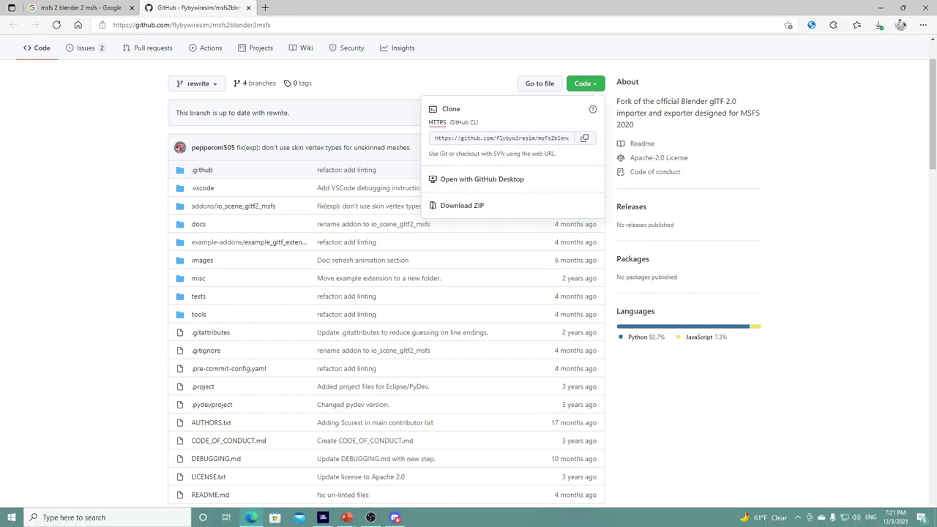
Switch to File Explorer and extract msfs2blender2msfs-rewrite.zip in Downloads into its own msfs2blender2msfs-rewrite folder
{"action": "right_click", "coordinate": [11, 522]}
{"action": "left_click", "coordinate": [59, 437]}
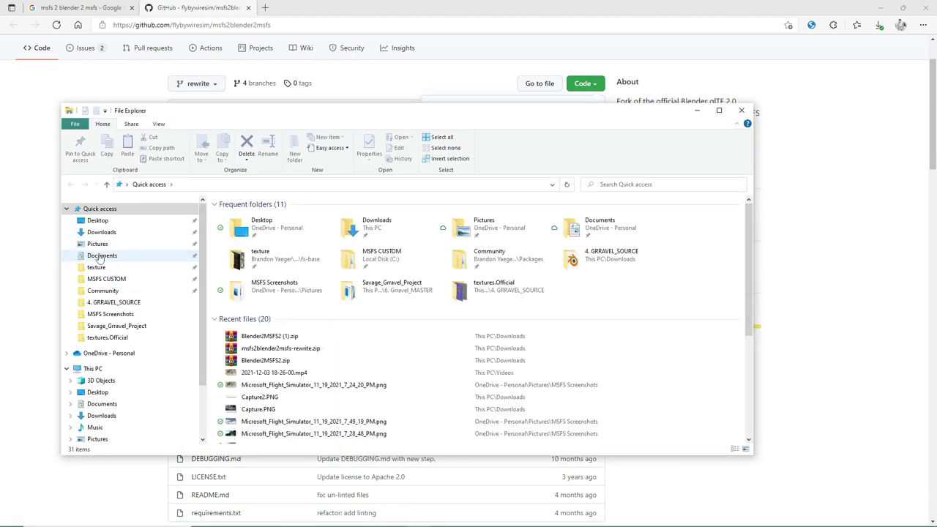
{"action": "left_click", "coordinate": [102, 233]}
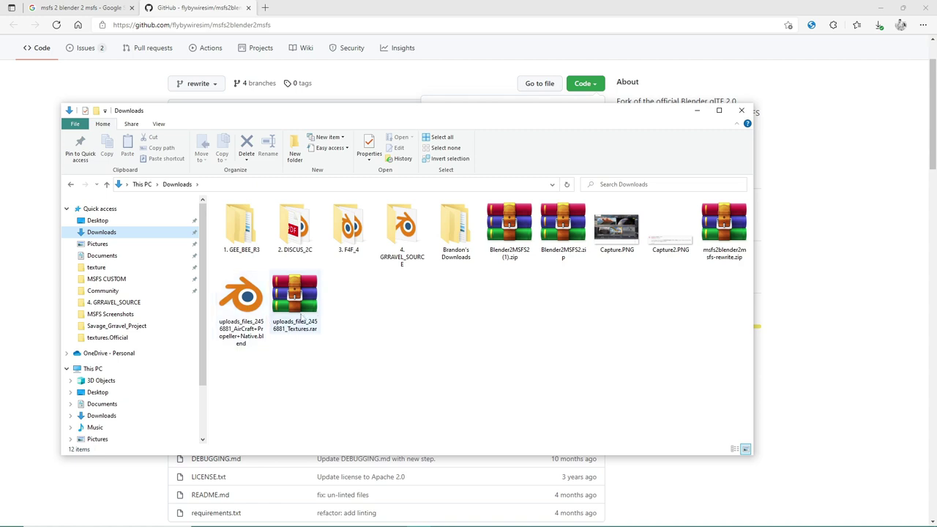
{"action": "left_click", "coordinate": [723, 265]}
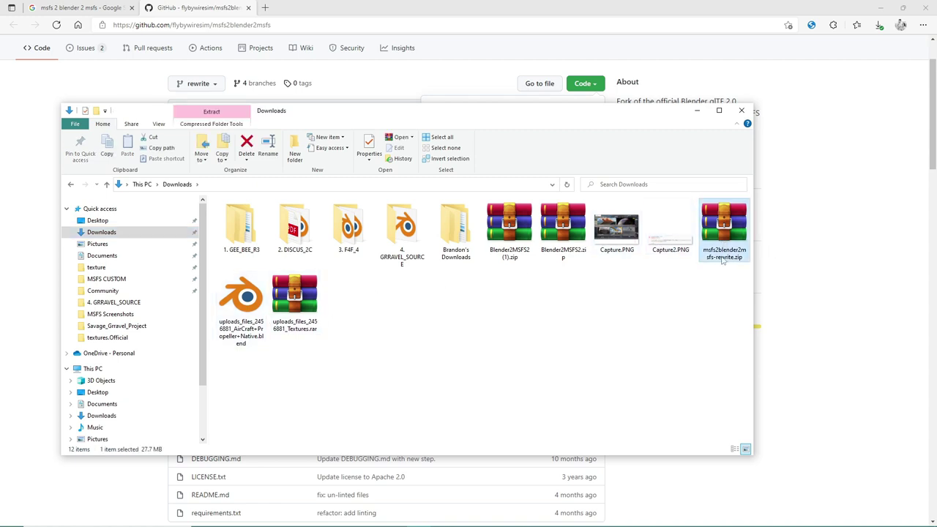
{"action": "right_click", "coordinate": [723, 233]}
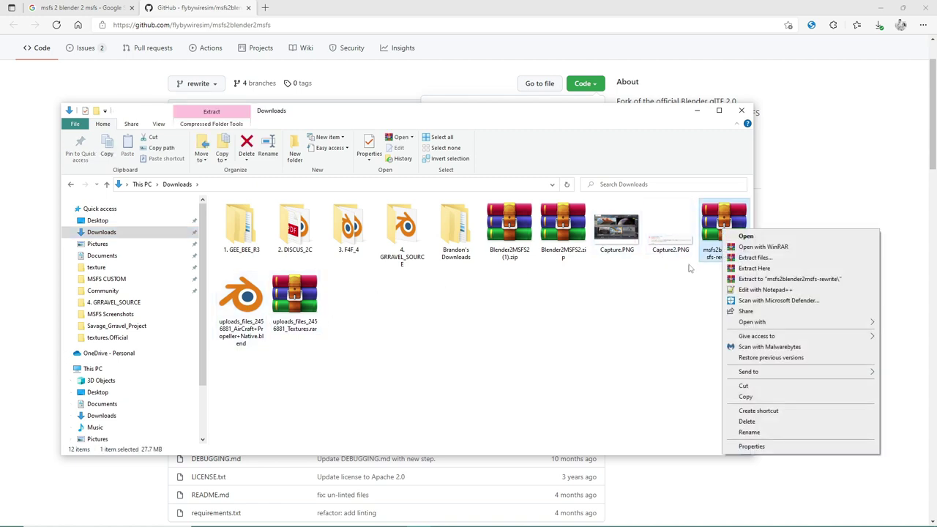
{"action": "left_click", "coordinate": [780, 257]}
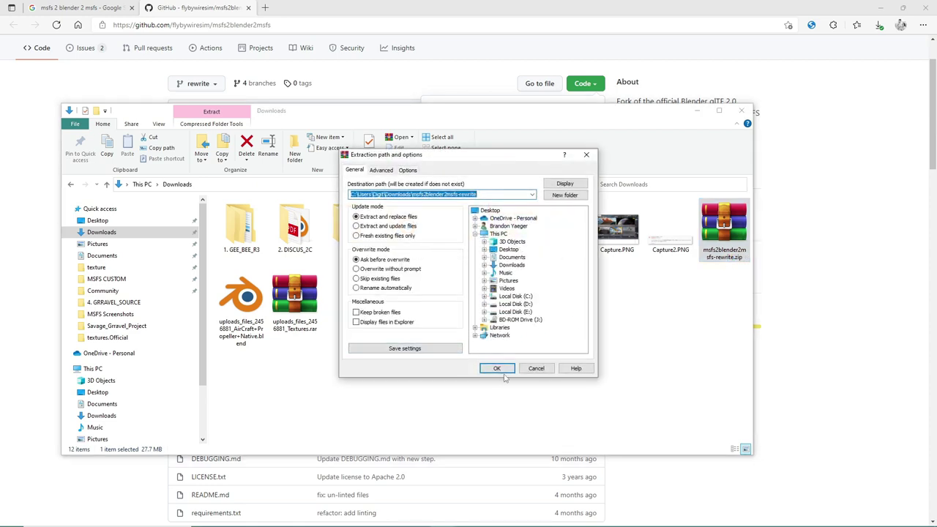
{"action": "left_click", "coordinate": [495, 369]}
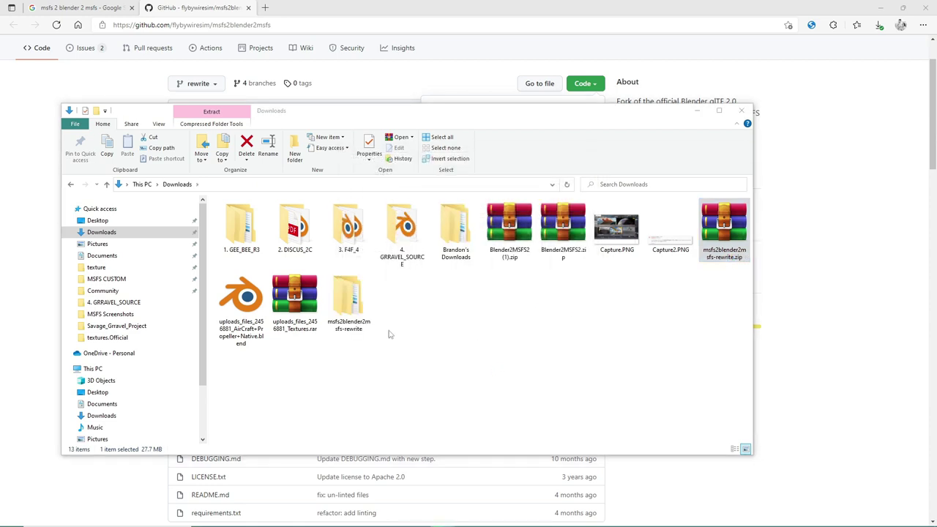
Copy the io_scene_gltf2_msfs folder from the addons folder inside the extracted msfs2blender2msfs-rewrite files
{"action": "double_click", "coordinate": [348, 301]}
{"action": "double_click", "coordinate": [262, 217]}
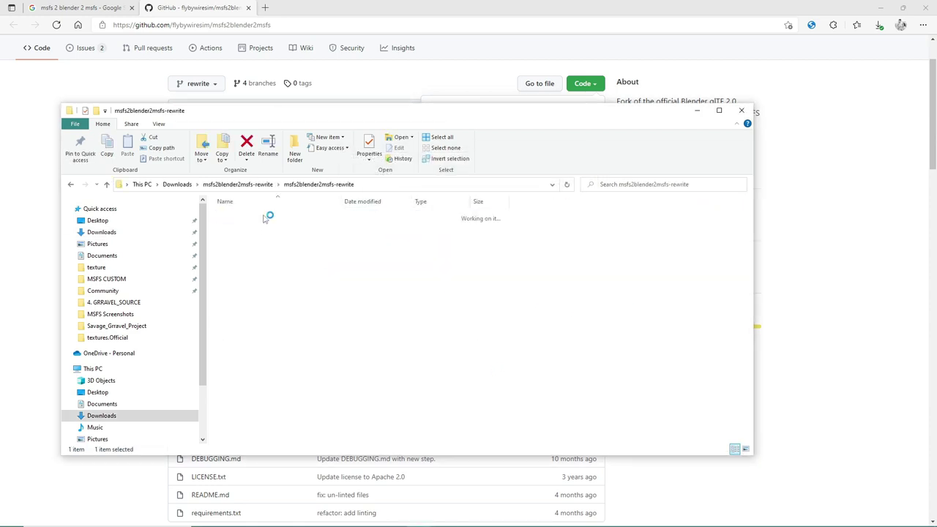
{"action": "double_click", "coordinate": [245, 237]}
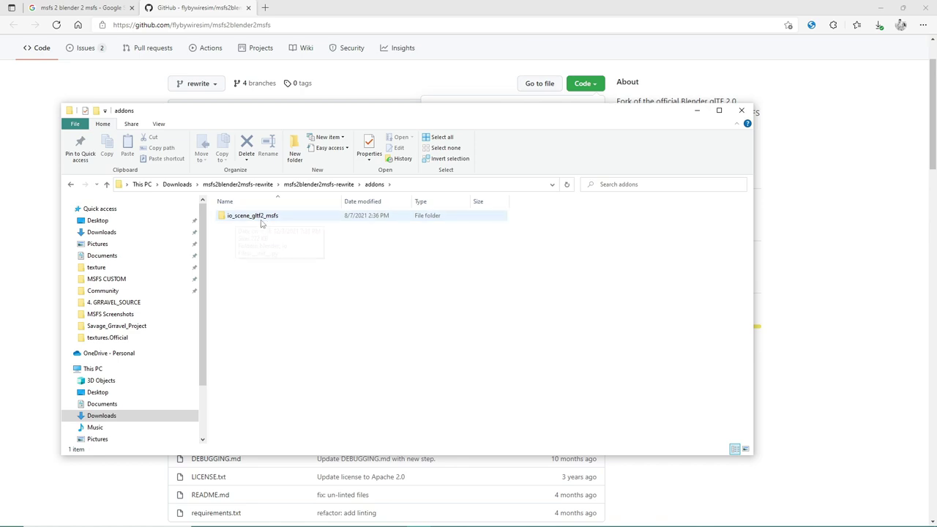
{"action": "right_click", "coordinate": [261, 216]}
{"action": "left_click", "coordinate": [283, 396]}
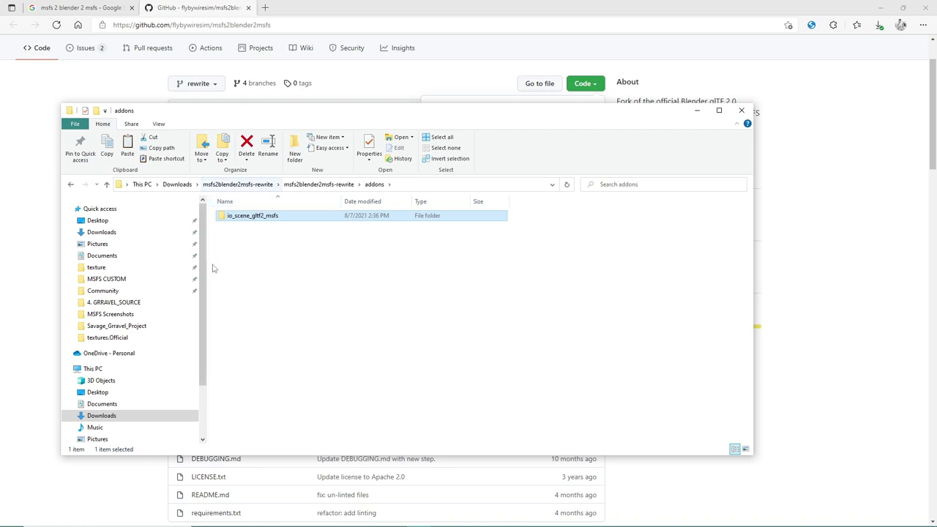
Open Blender's add-on folder at C:\Program Files\Blender Foundation\Blender 2.92\2.92\scripts\addons
{"action": "scroll", "coordinate": [147, 344], "scroll_direction": "down", "scroll_amount": 2}
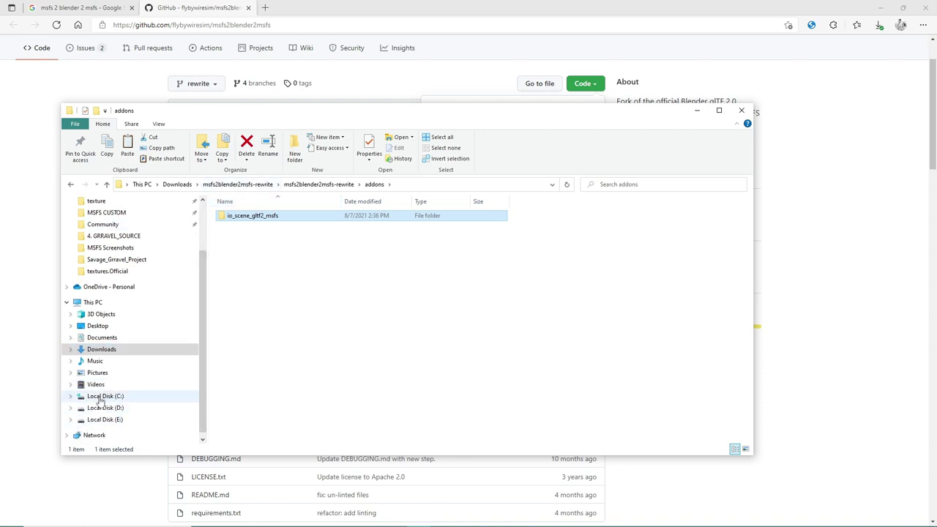
{"action": "left_click", "coordinate": [101, 400]}
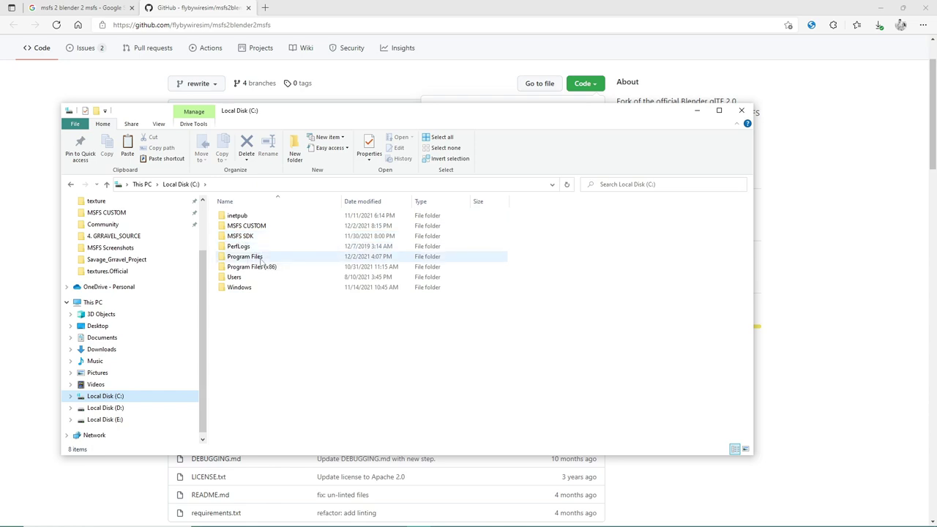
{"action": "double_click", "coordinate": [260, 261]}
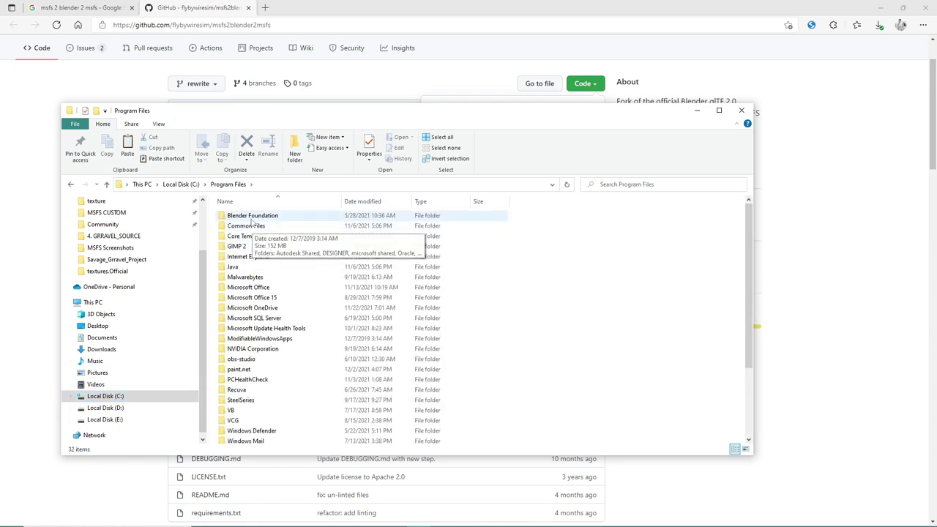
{"action": "double_click", "coordinate": [249, 216]}
{"action": "left_click", "coordinate": [251, 220]}
{"action": "double_click", "coordinate": [251, 217]}
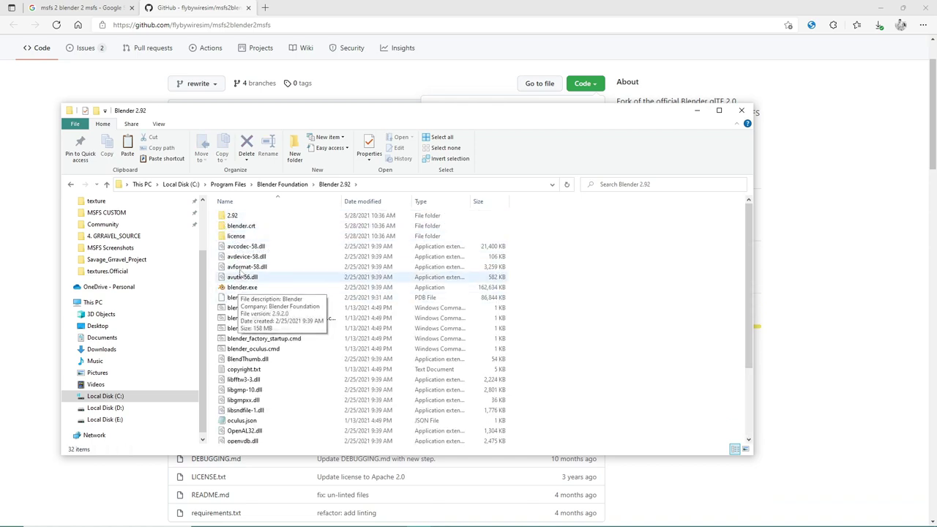
{"action": "scroll", "coordinate": [253, 249], "scroll_direction": "down", "scroll_amount": 3}
{"action": "scroll", "coordinate": [245, 234], "scroll_direction": "up", "scroll_amount": 3}
{"action": "double_click", "coordinate": [233, 216]}
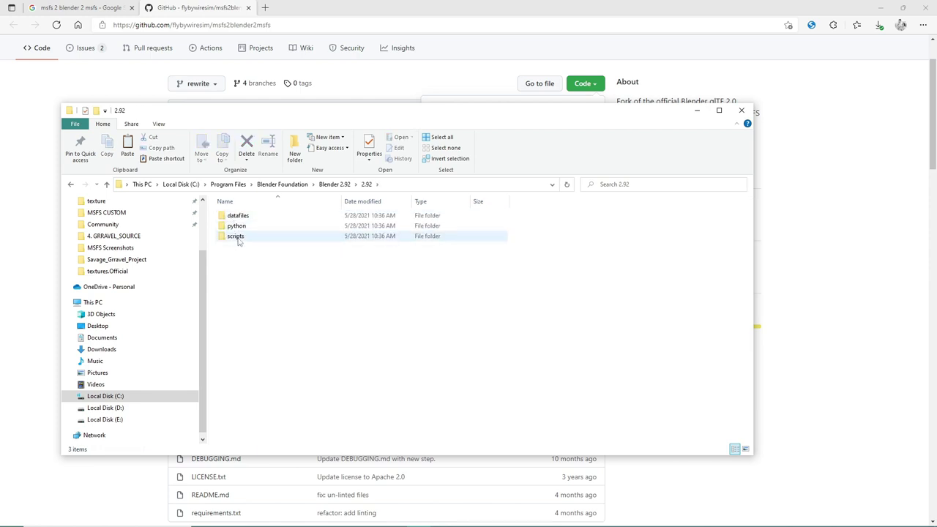
{"action": "double_click", "coordinate": [237, 238]}
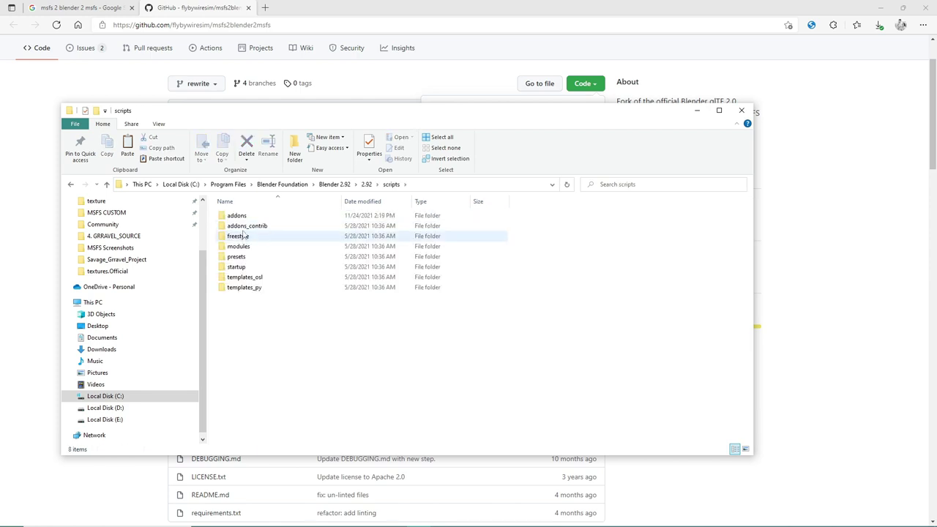
{"action": "double_click", "coordinate": [236, 216]}
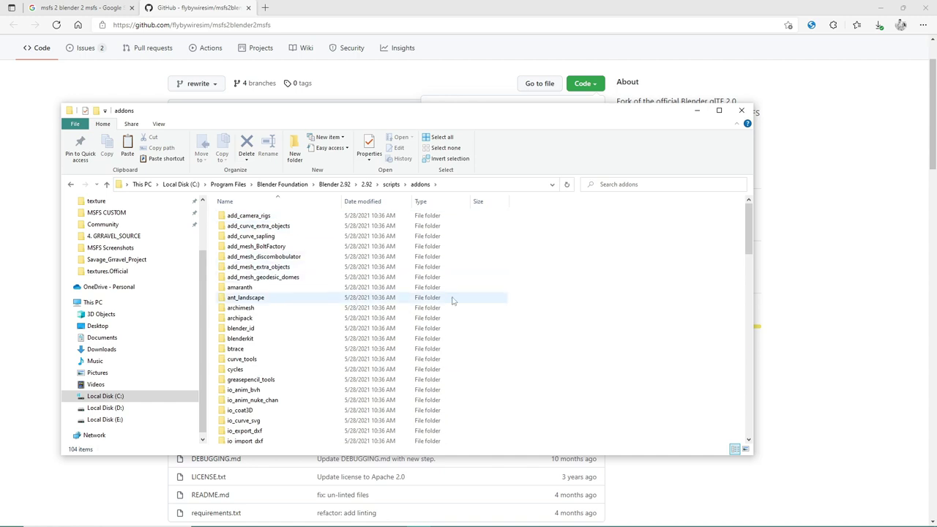
Paste the copied io_scene_gltf2_msfs folder into Blender's addons folder, replacing the existing files, and minimize the File Explorer window
{"action": "right_click", "coordinate": [540, 302]}
{"action": "left_click", "coordinate": [579, 370]}
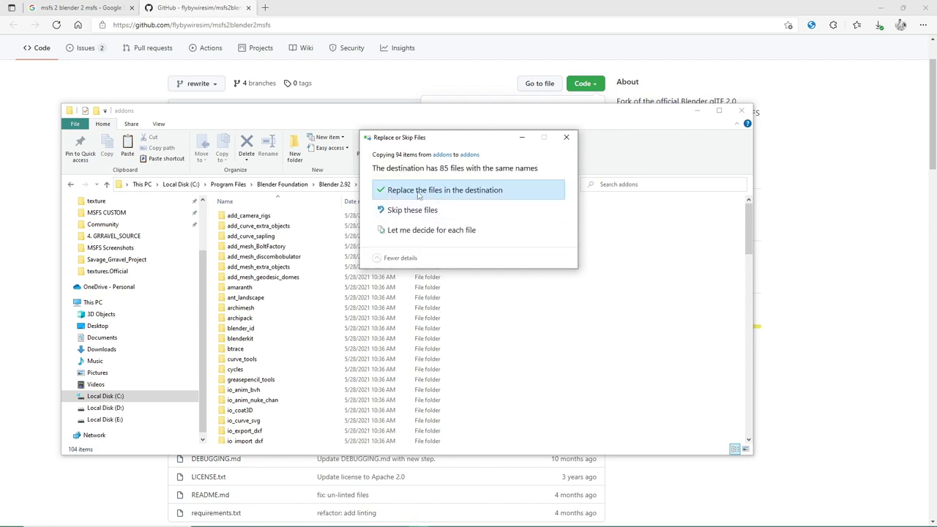
{"action": "left_click", "coordinate": [421, 192]}
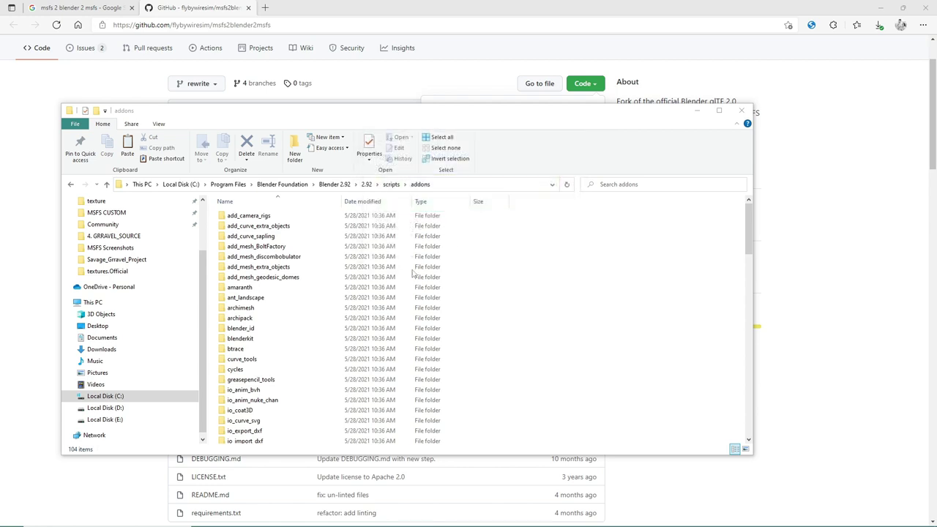
{"action": "scroll", "coordinate": [408, 327], "scroll_direction": "down", "scroll_amount": 2}
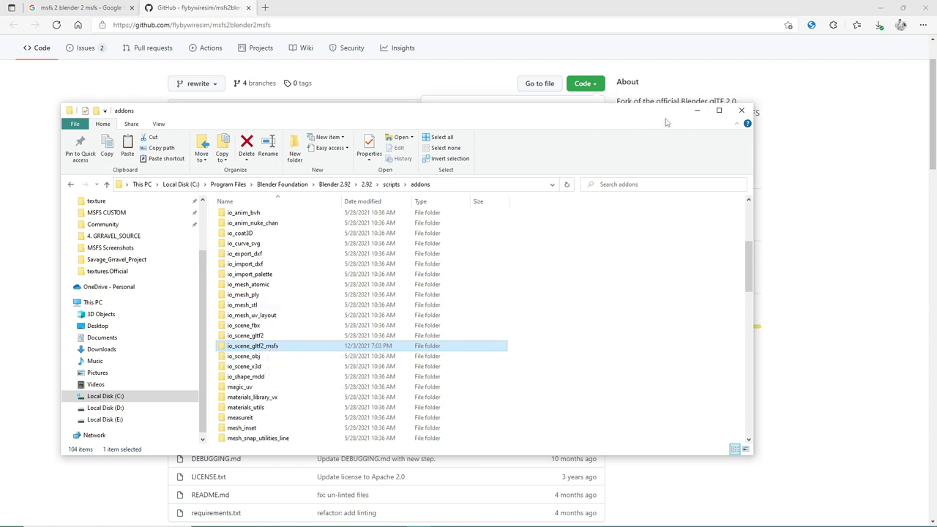
{"action": "left_click", "coordinate": [697, 111]}
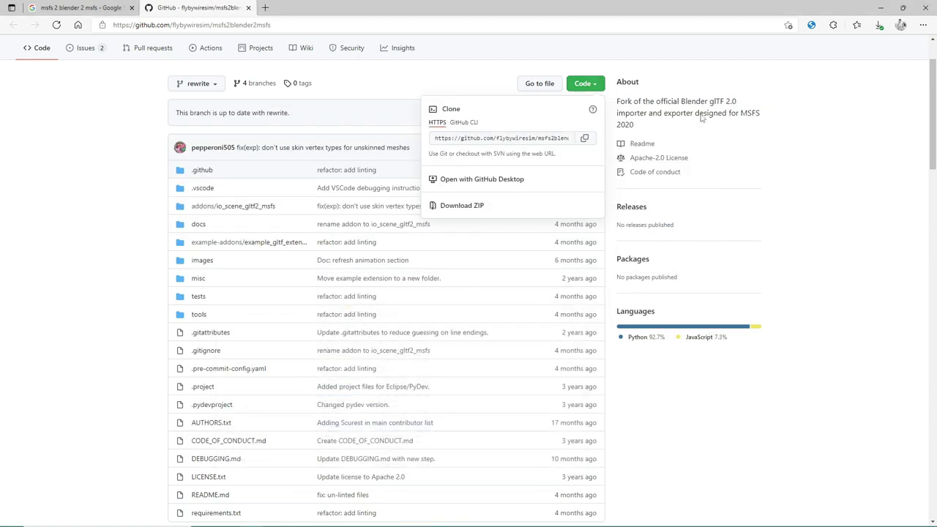
Dismiss the repository's code download options and switch to the Getting Started slide in the PowerPoint slide show
{"action": "left_click", "coordinate": [781, 263]}
{"action": "mouse_move", "coordinate": [70, 524]}
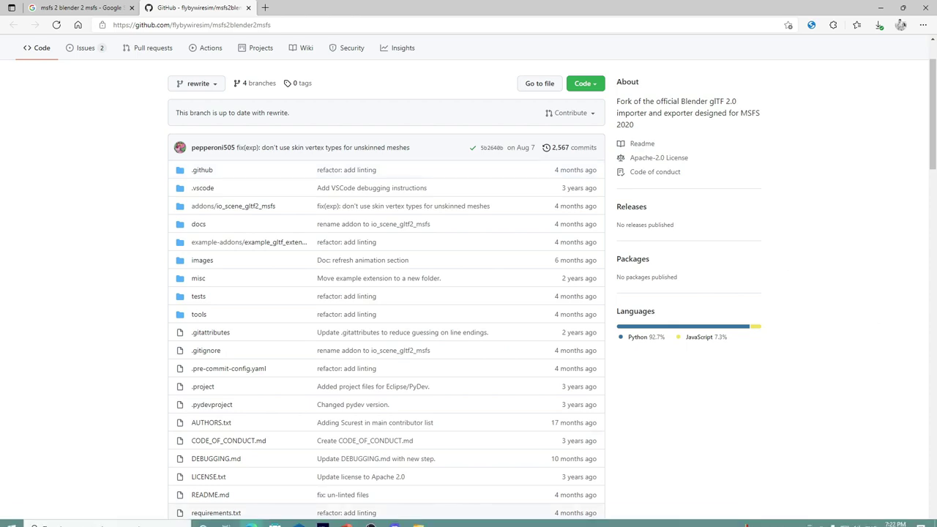
{"action": "mouse_move", "coordinate": [347, 518]}
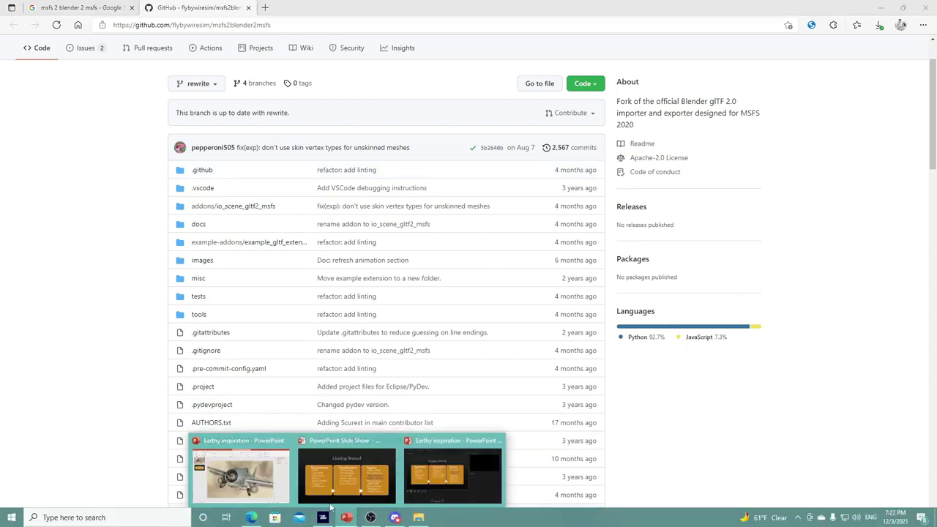
{"action": "left_click", "coordinate": [340, 478]}
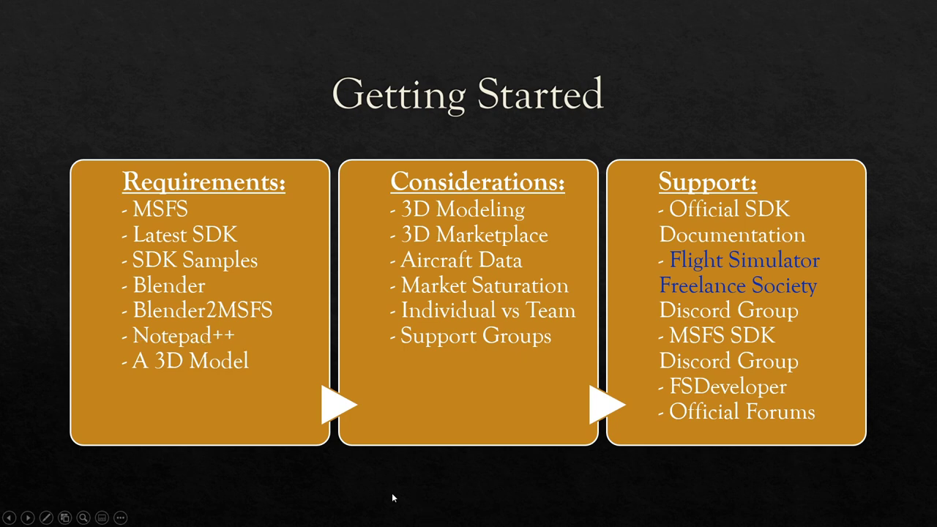
Switch to the Edge browser and search the web for notepad++
{"action": "key", "text": "super"}
{"action": "left_click", "coordinate": [275, 518]}
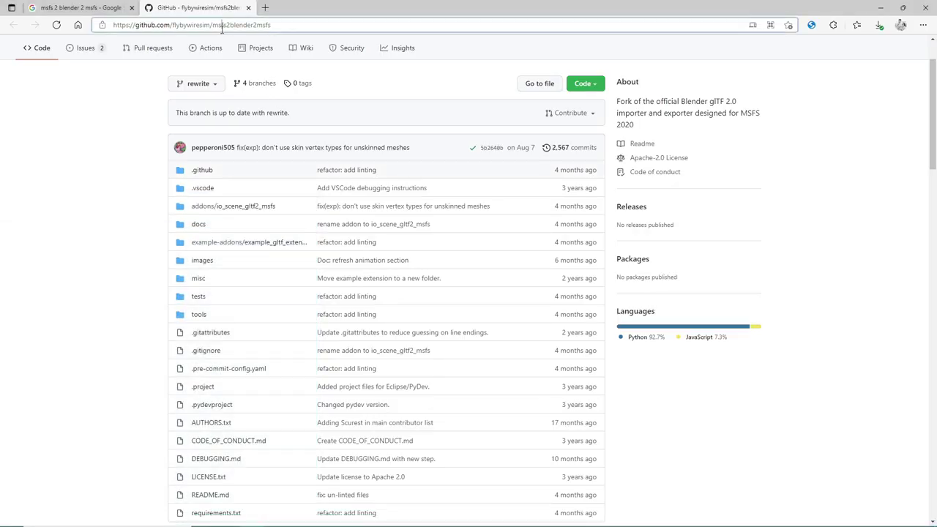
{"action": "left_click", "coordinate": [222, 29]}
{"action": "type", "text": "note"}
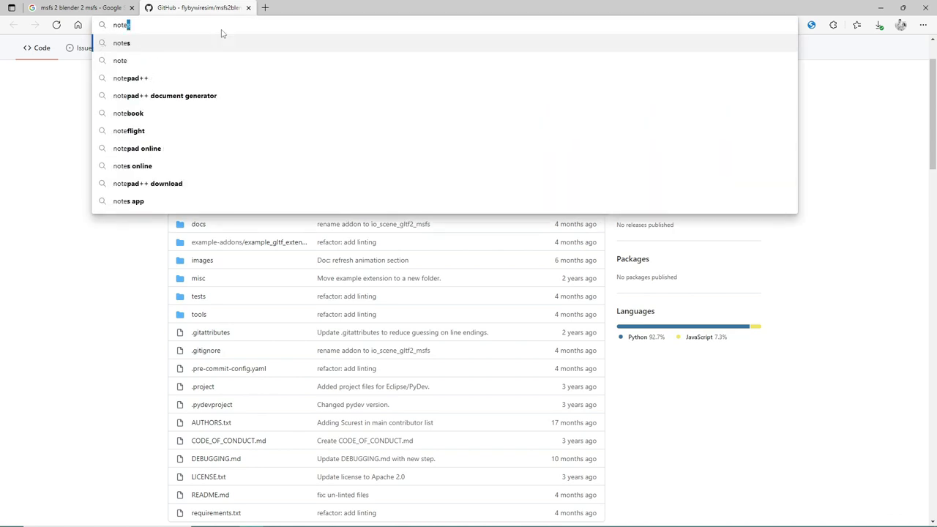
{"action": "type", "text": "pad"}
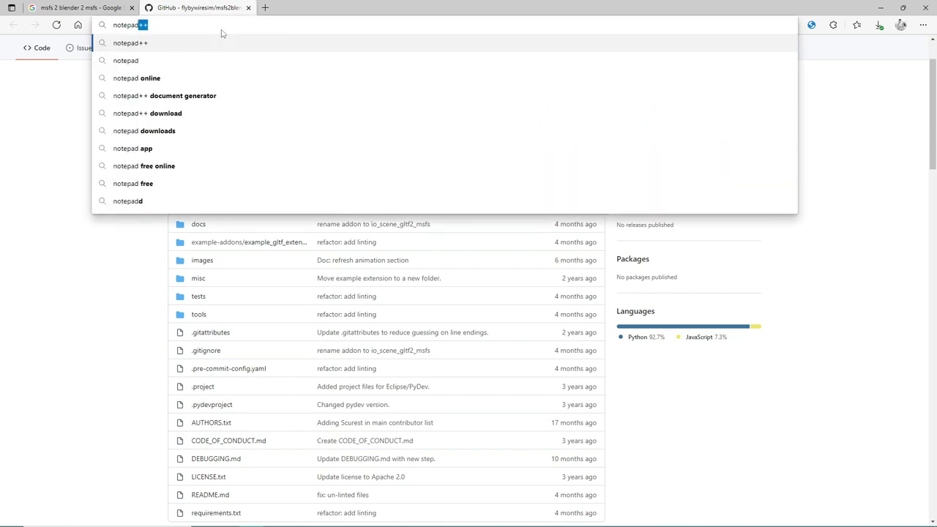
{"action": "key", "text": "Return"}
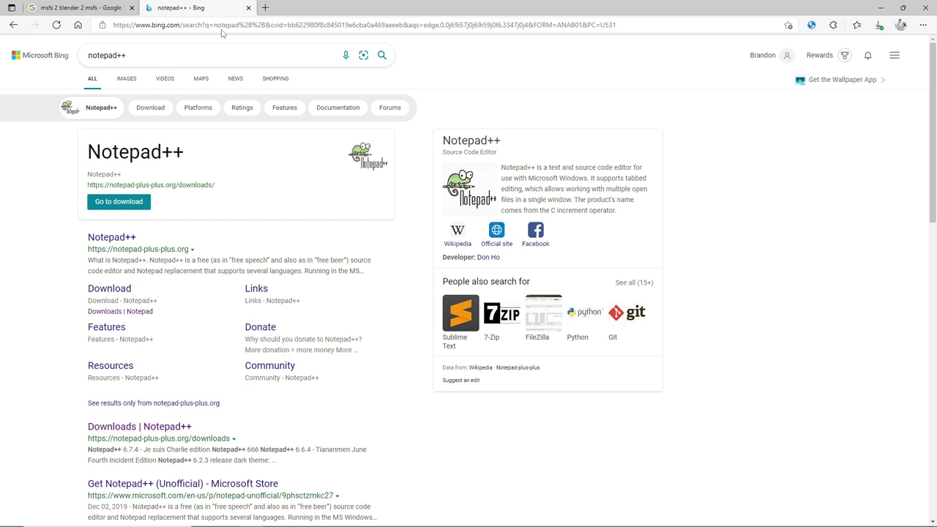
Open the official Notepad++ website and go to the download page of the Notepad++ 8.1.9.2 release
{"action": "left_click", "coordinate": [109, 236]}
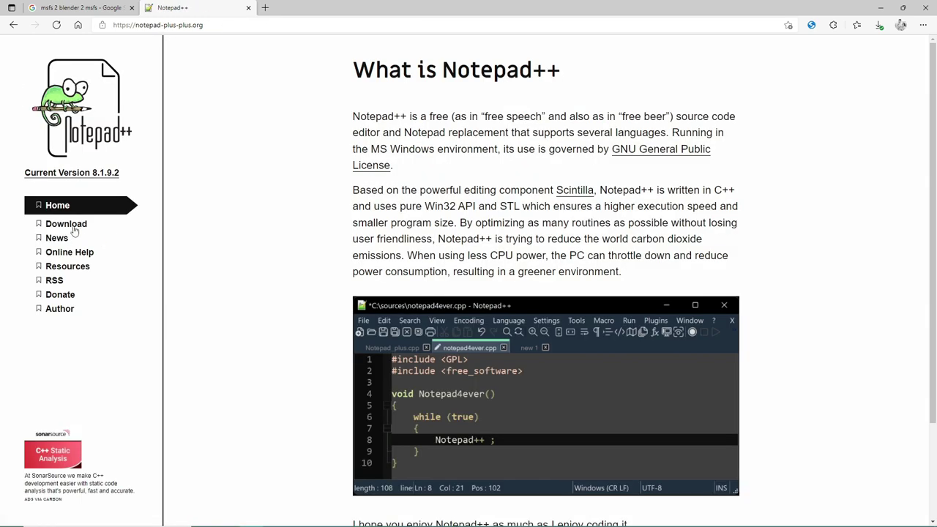
{"action": "left_click", "coordinate": [71, 227]}
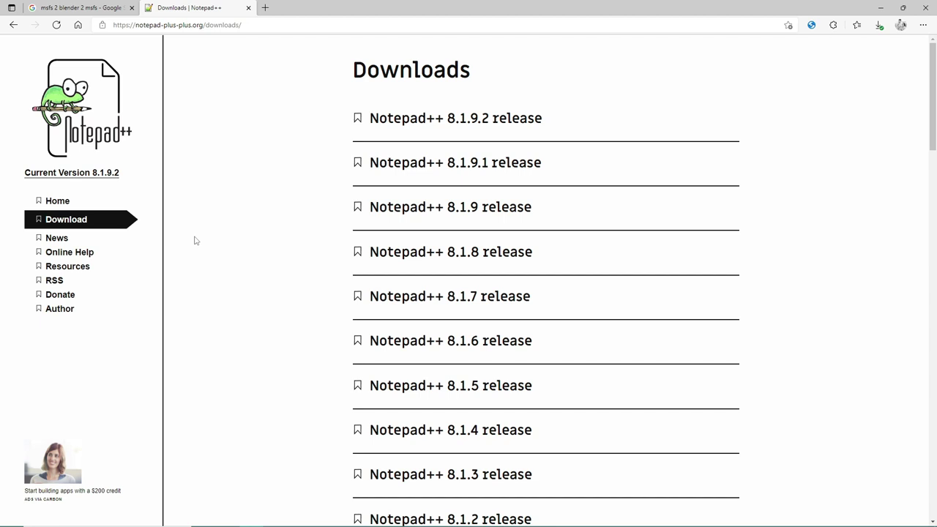
{"action": "left_click", "coordinate": [472, 129]}
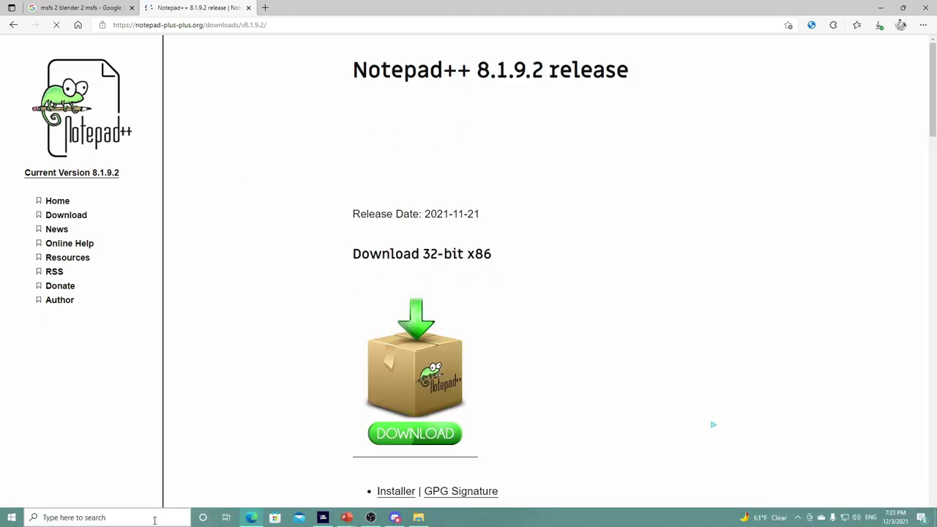
Search Windows for "note" and launch the installed Notepad++ app
{"action": "left_click", "coordinate": [150, 518]}
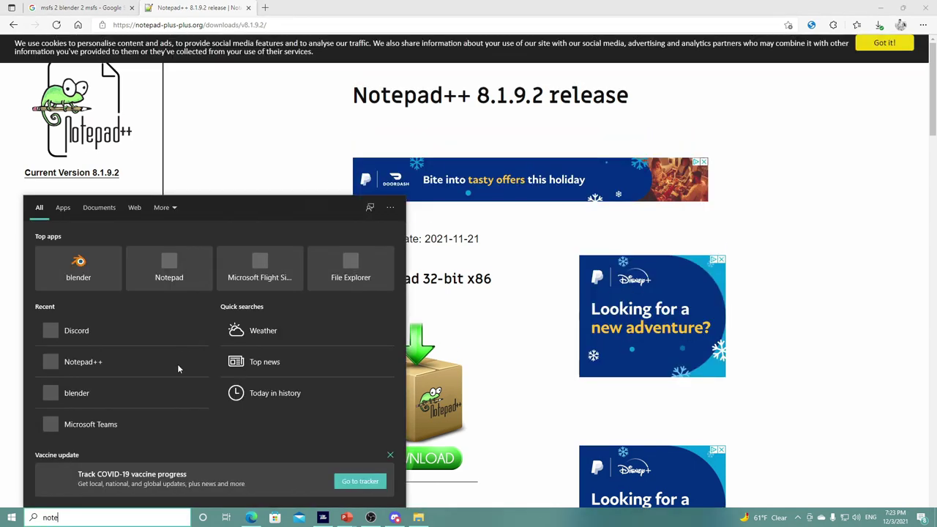
{"action": "type", "text": "note"}
{"action": "left_click", "coordinate": [89, 364]}
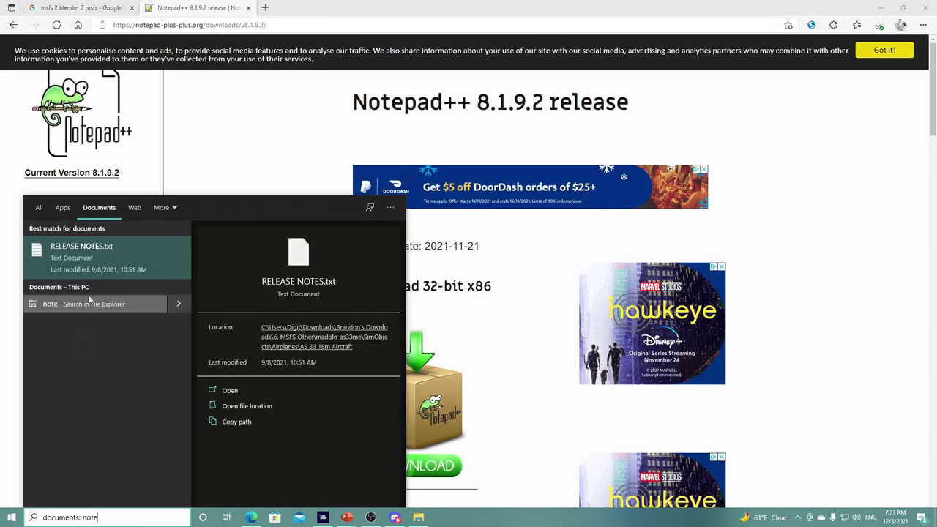
{"action": "key", "text": "ctrl+a"}
{"action": "type", "text": "note"}
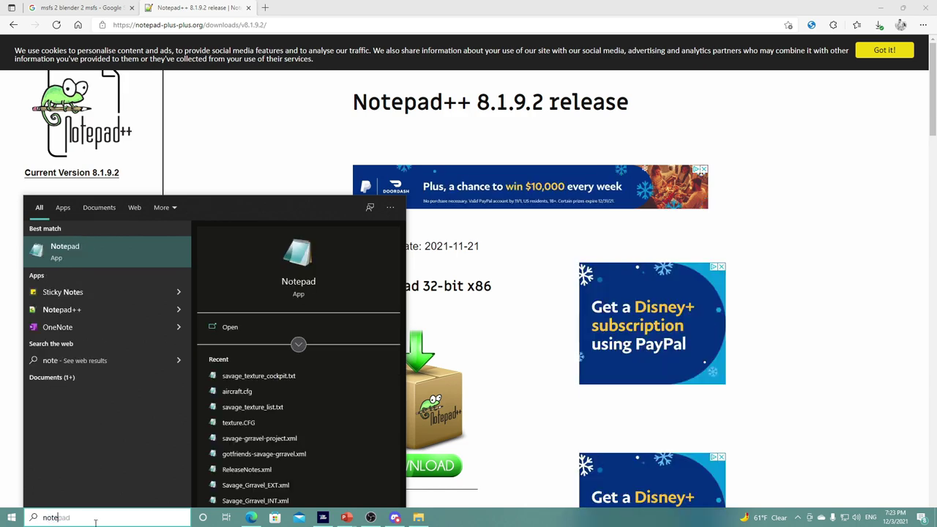
{"action": "left_click", "coordinate": [84, 310]}
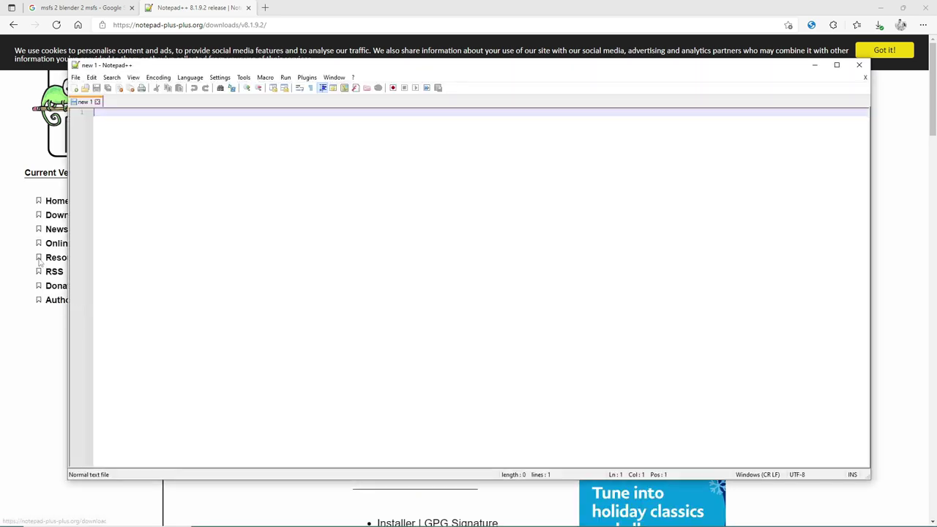
{"action": "left_click", "coordinate": [91, 77]}
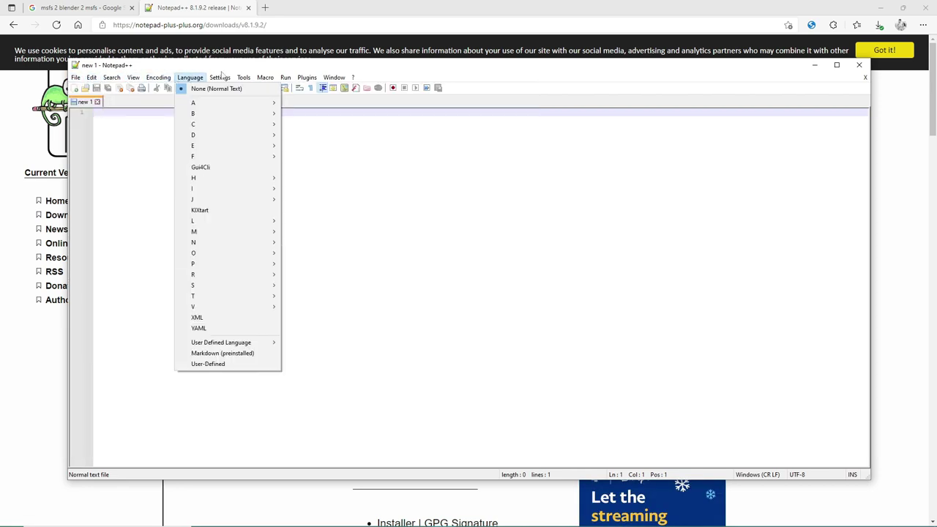
{"action": "mouse_move", "coordinate": [273, 79]}
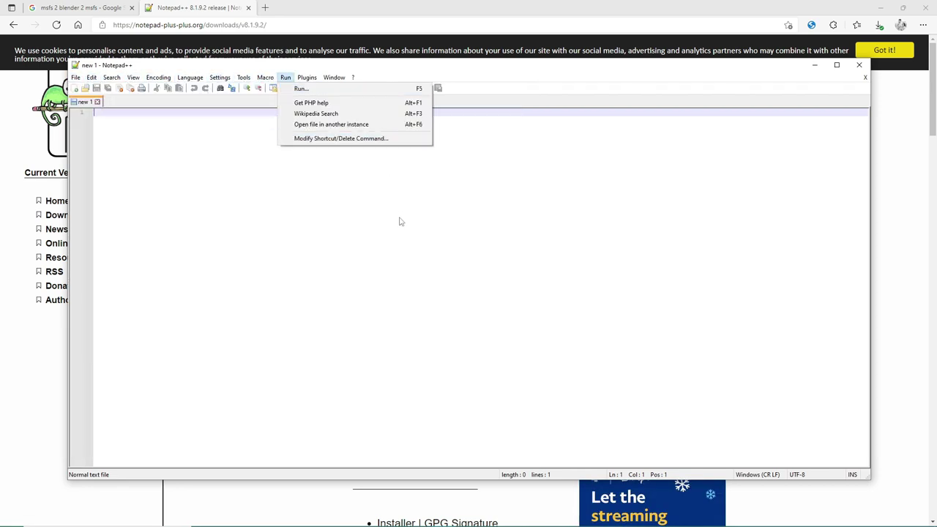
{"action": "left_click", "coordinate": [396, 259]}
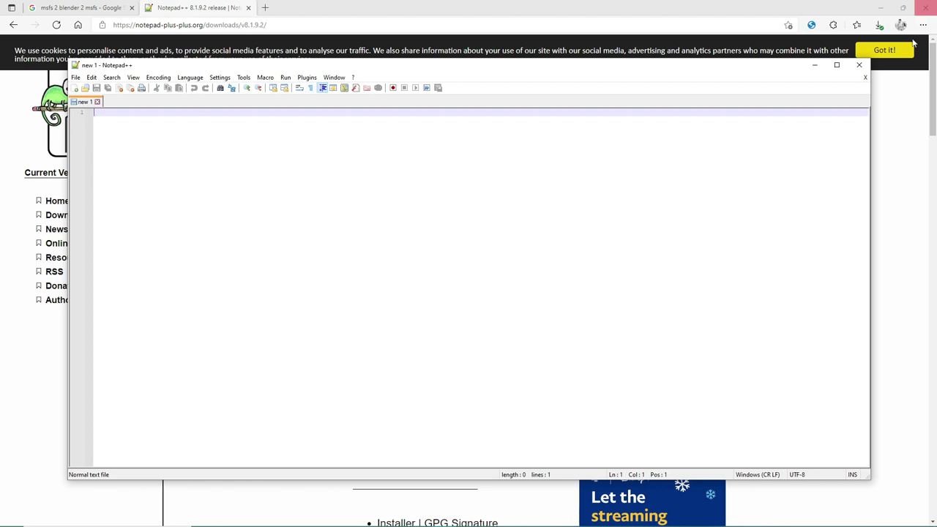
Close Notepad++ and switch to the Getting Started slide in the PowerPoint slide show
{"action": "left_click", "coordinate": [859, 65]}
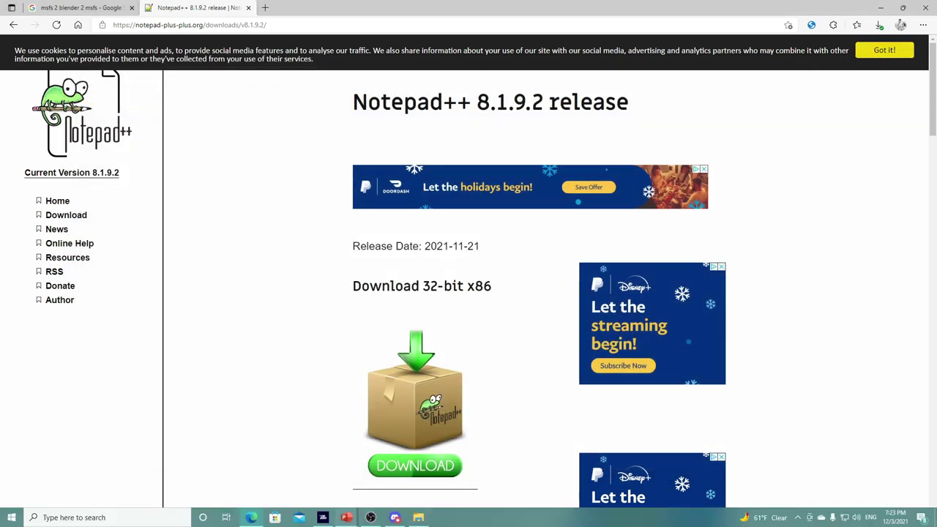
{"action": "mouse_move", "coordinate": [346, 518]}
{"action": "mouse_move", "coordinate": [229, 479]}
{"action": "left_click", "coordinate": [346, 476]}
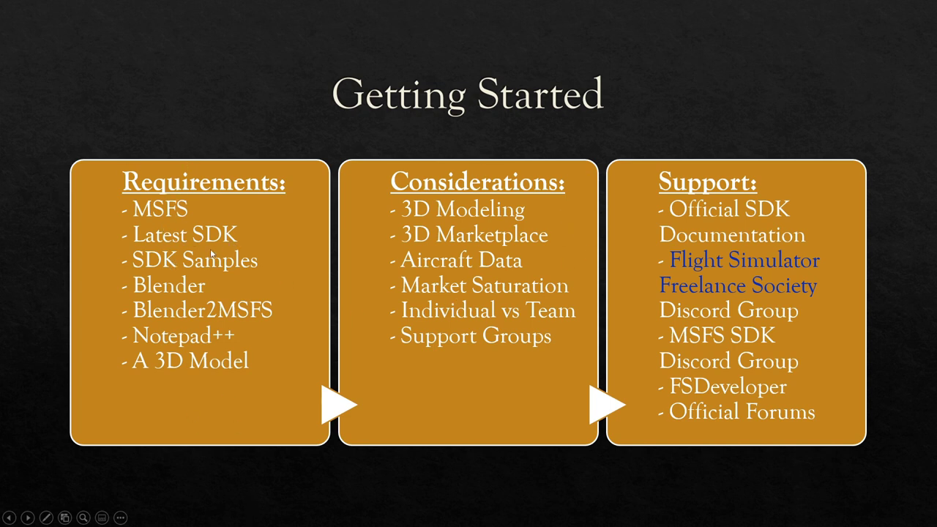
Switch to File Explorer and open the MSFS SDK folder on Local Disk (C:)
{"action": "key", "text": "super"}
{"action": "left_click", "coordinate": [291, 410]}
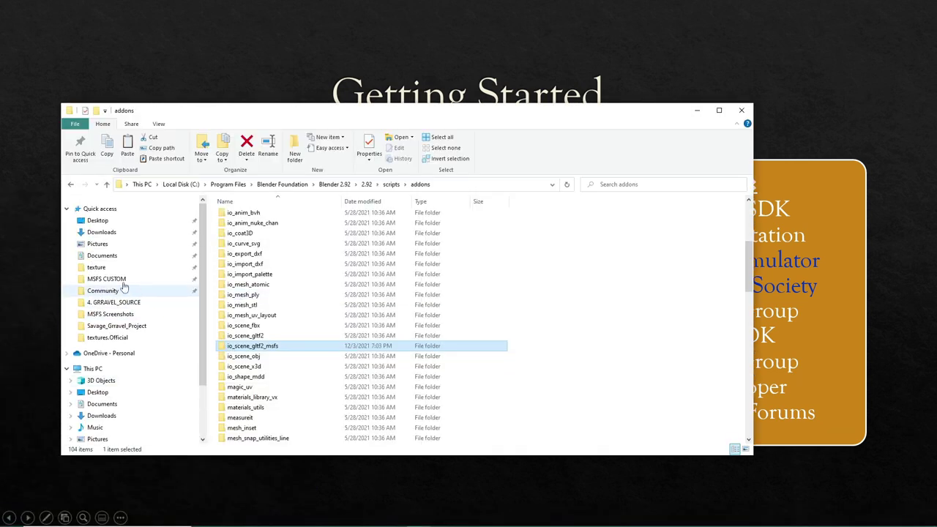
{"action": "scroll", "coordinate": [126, 397], "scroll_direction": "down", "scroll_amount": 1}
{"action": "left_click", "coordinate": [110, 395]}
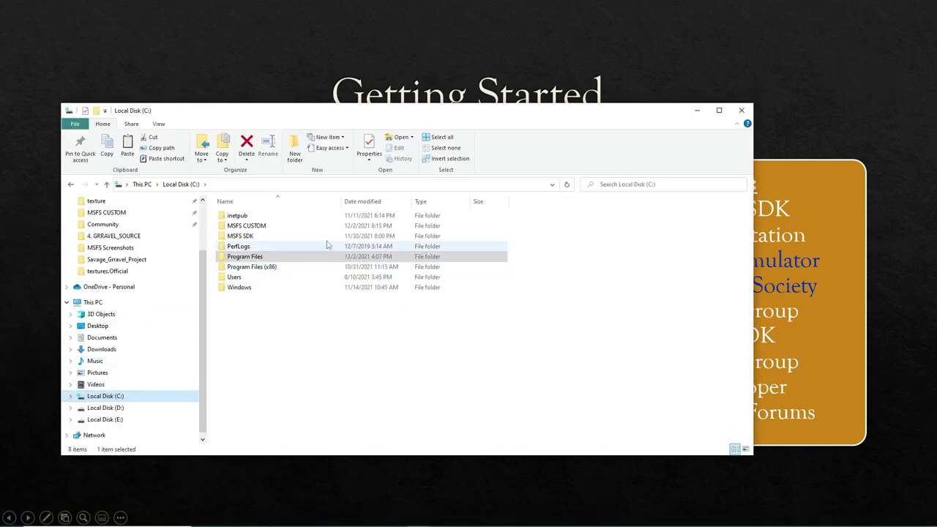
{"action": "double_click", "coordinate": [247, 237]}
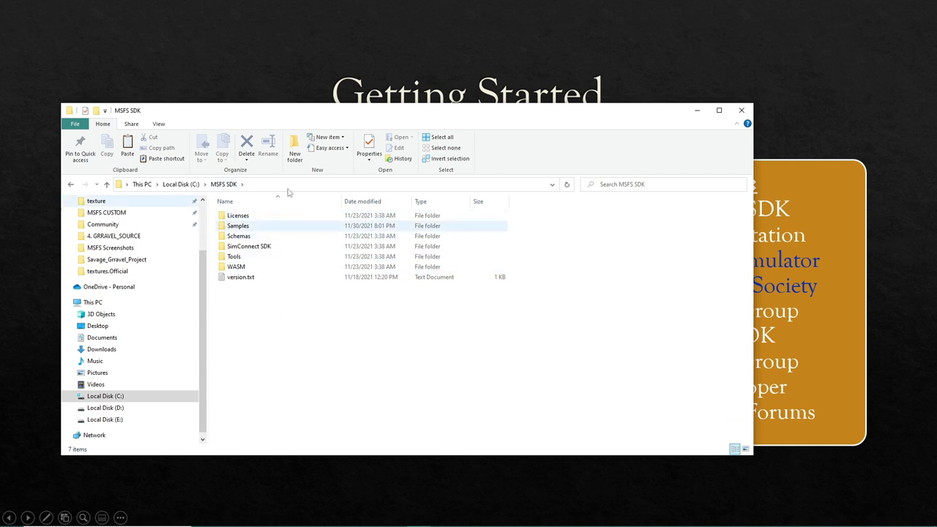
Look through the sample projects in the Samples folder and return to the MSFS SDK folder
{"action": "left_click", "coordinate": [248, 227]}
{"action": "double_click", "coordinate": [248, 228]}
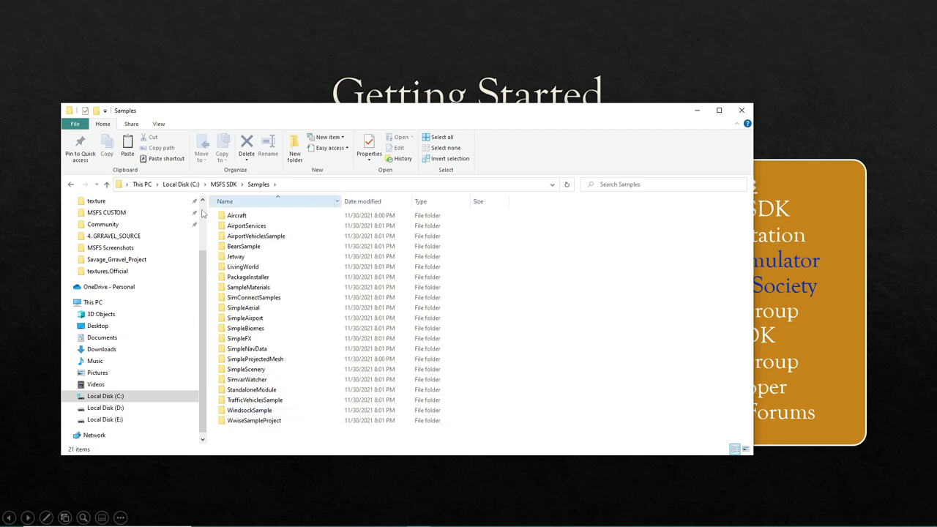
{"action": "left_click", "coordinate": [71, 184]}
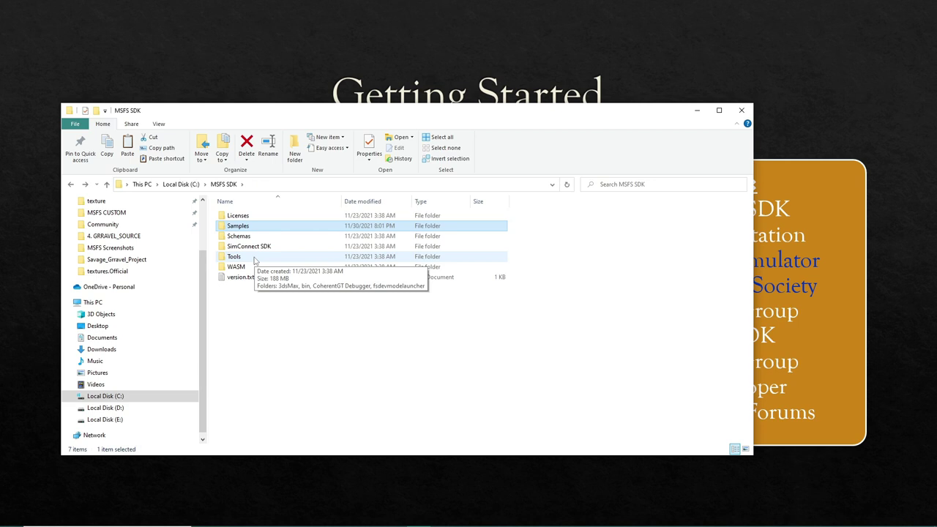
Look through the MSFS CUSTOM project folder on Local Disk (C:) alongside the MSFS SDK folder, returning to the drive's root
{"action": "left_click", "coordinate": [180, 185]}
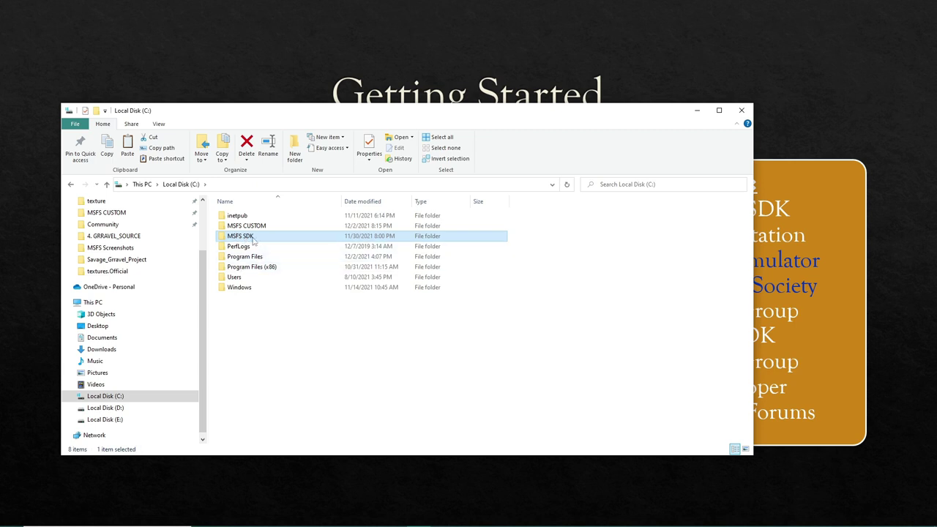
{"action": "mouse_move", "coordinate": [251, 243]}
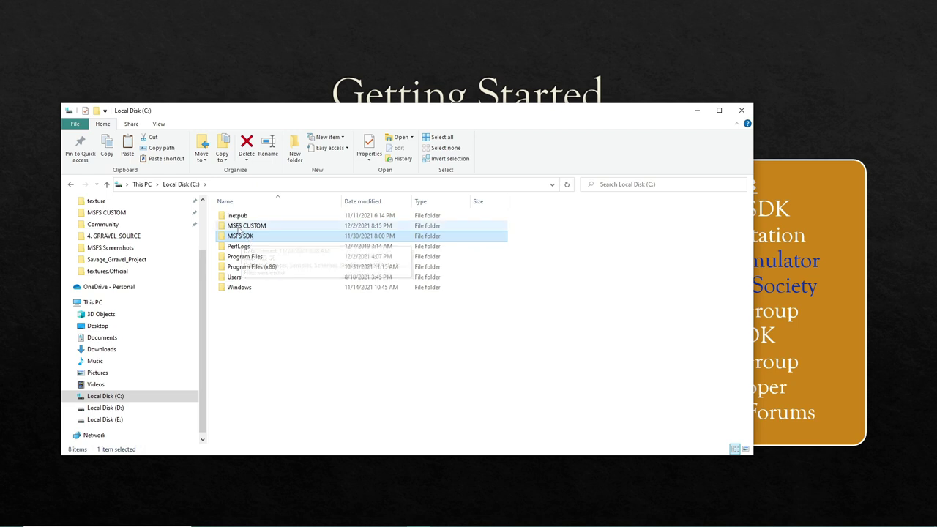
{"action": "double_click", "coordinate": [242, 228]}
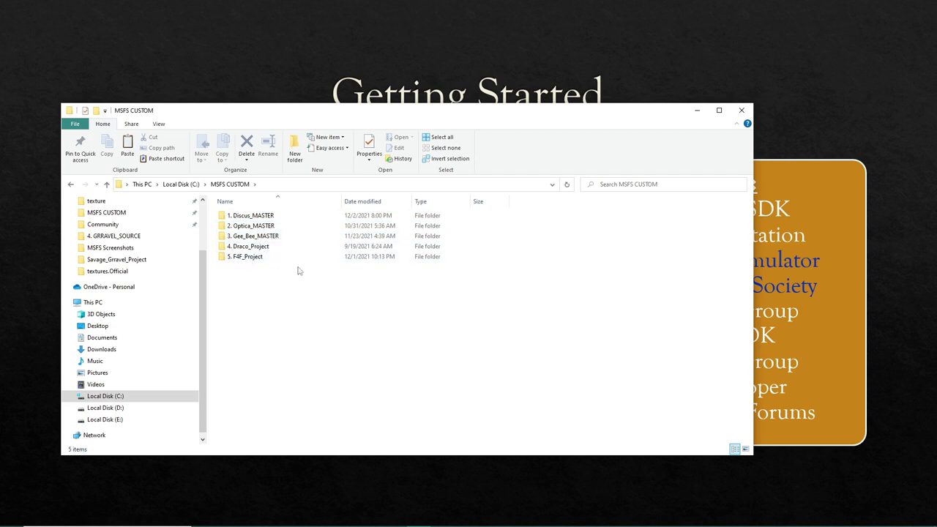
{"action": "left_click_drag", "start_coordinate": [316, 304], "coordinate": [252, 300]}
{"action": "left_click", "coordinate": [70, 186]}
{"action": "left_click", "coordinate": [244, 238]}
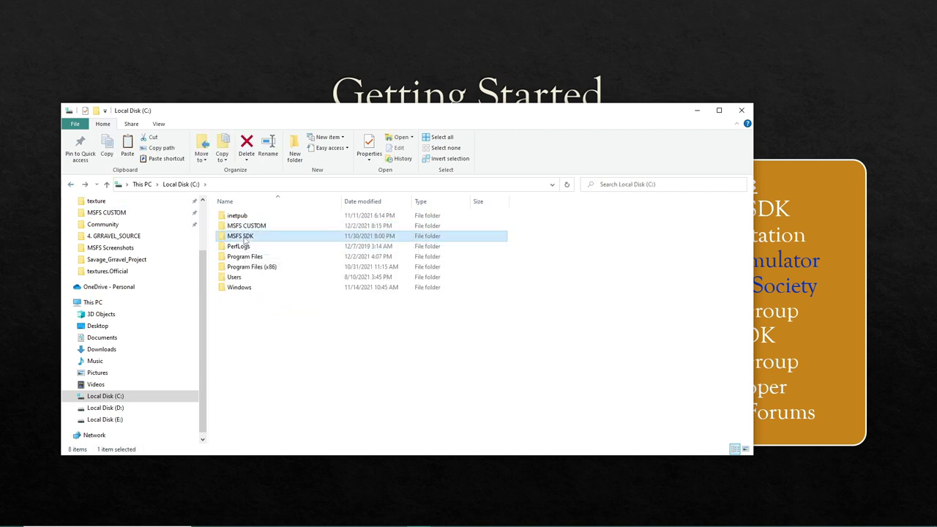
{"action": "double_click", "coordinate": [245, 240]}
{"action": "key", "text": "alt+Left"}
{"action": "key", "text": "Up"}
{"action": "key", "text": "Return"}
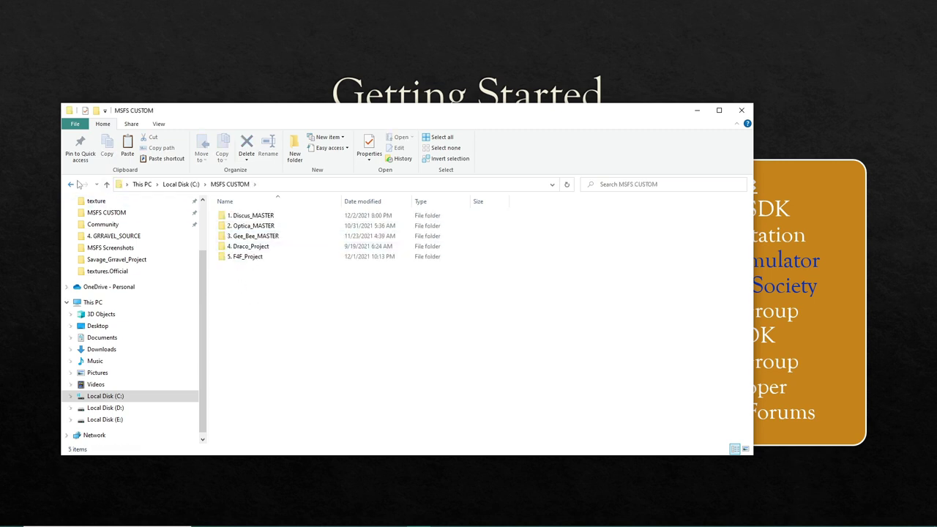
{"action": "left_click", "coordinate": [76, 184]}
Create a folder named MSFS DEV SERIES in the root of Local Disk (C:) and check its contents
{"action": "left_click", "coordinate": [272, 329]}
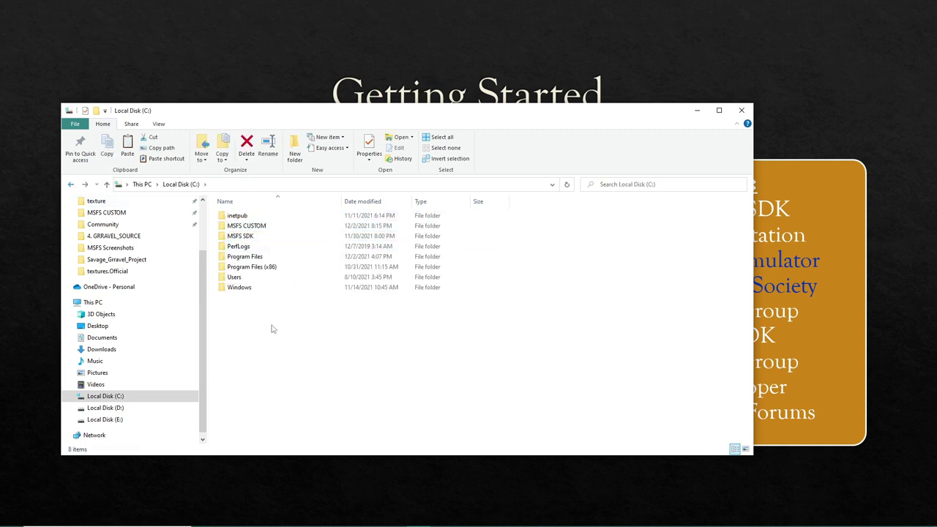
{"action": "right_click", "coordinate": [271, 329]}
{"action": "mouse_move", "coordinate": [333, 431]}
{"action": "left_click", "coordinate": [395, 429]}
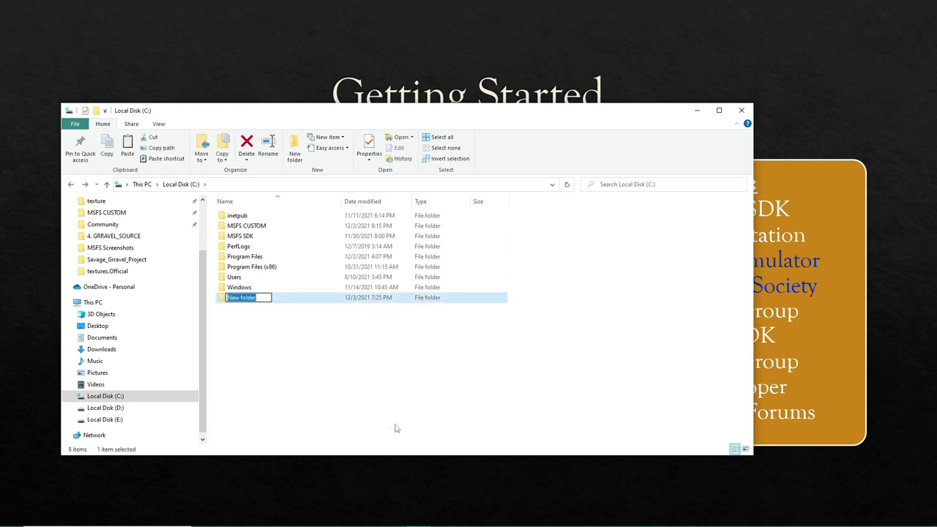
{"action": "type", "text": "MSFS DEV SERIES"}
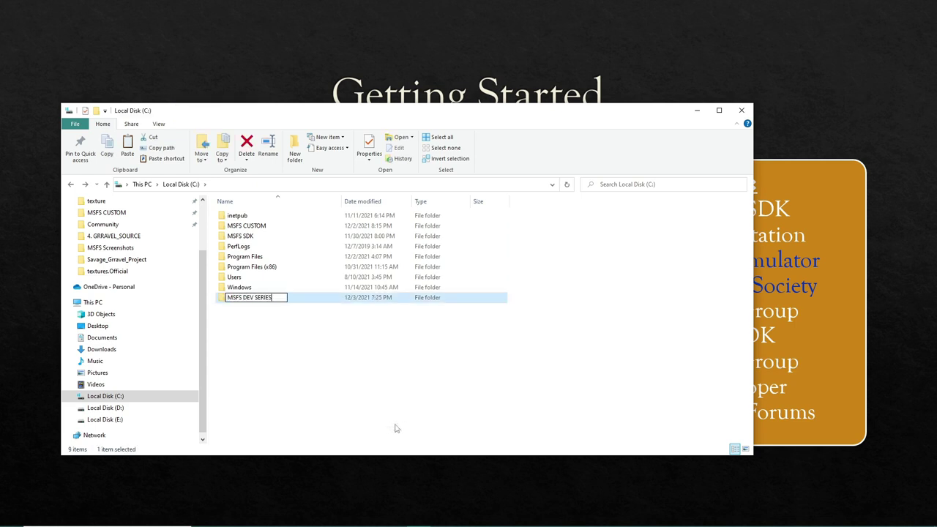
{"action": "key", "text": "Return"}
{"action": "left_click", "coordinate": [267, 312]}
{"action": "double_click", "coordinate": [263, 299]}
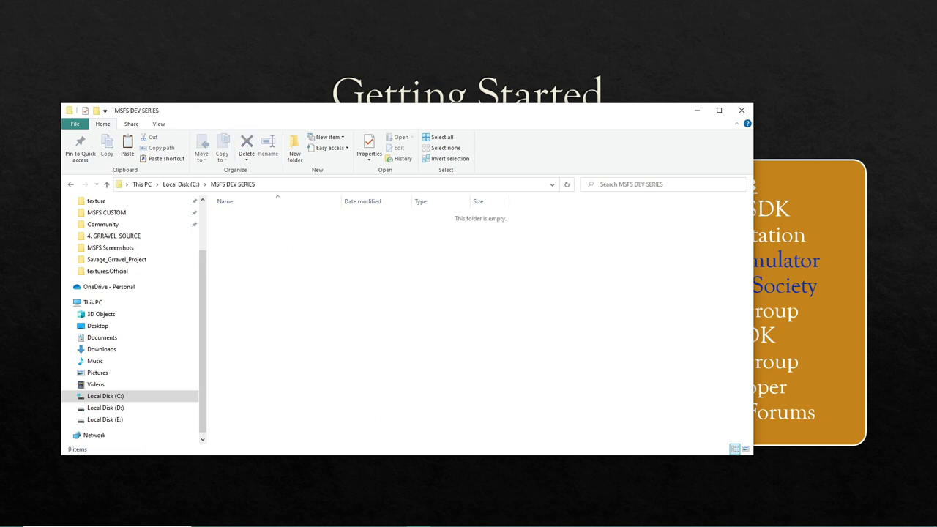
{"action": "left_click", "coordinate": [70, 184]}
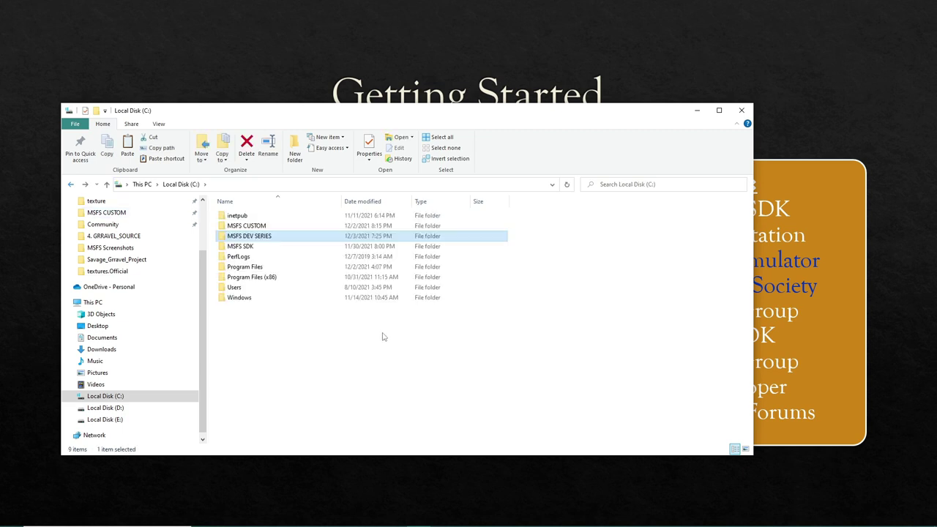
Leave File Explorer, search Windows for "blend" and launch Blender
{"action": "left_click", "coordinate": [442, 516]}
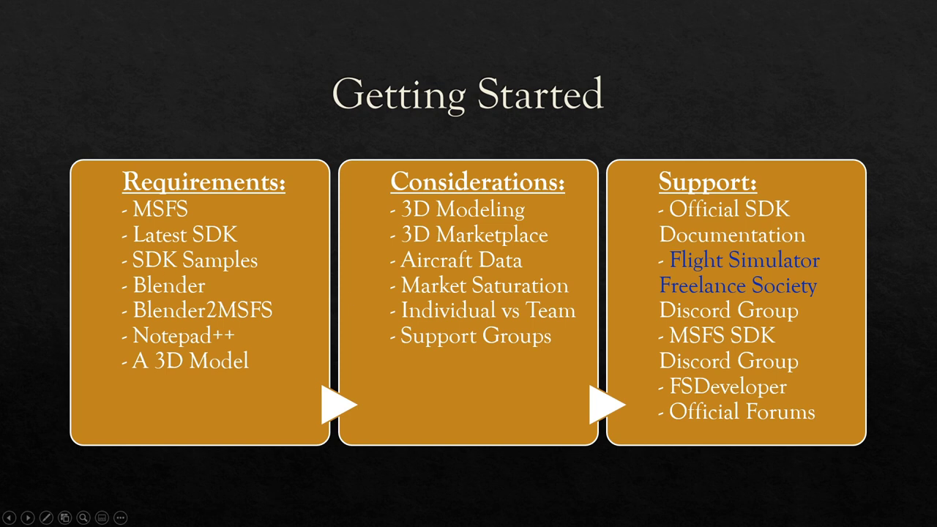
{"action": "key", "text": "super"}
{"action": "type", "text": "b"}
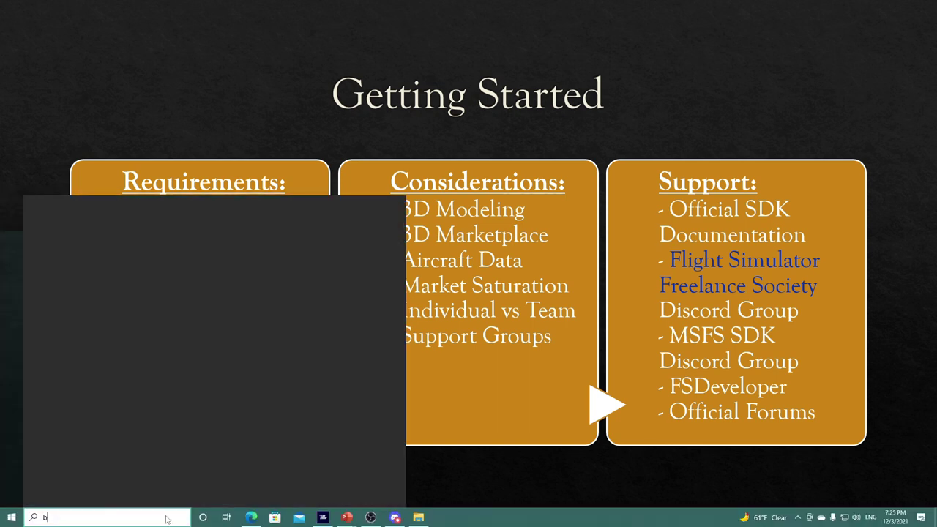
{"action": "type", "text": "lend"}
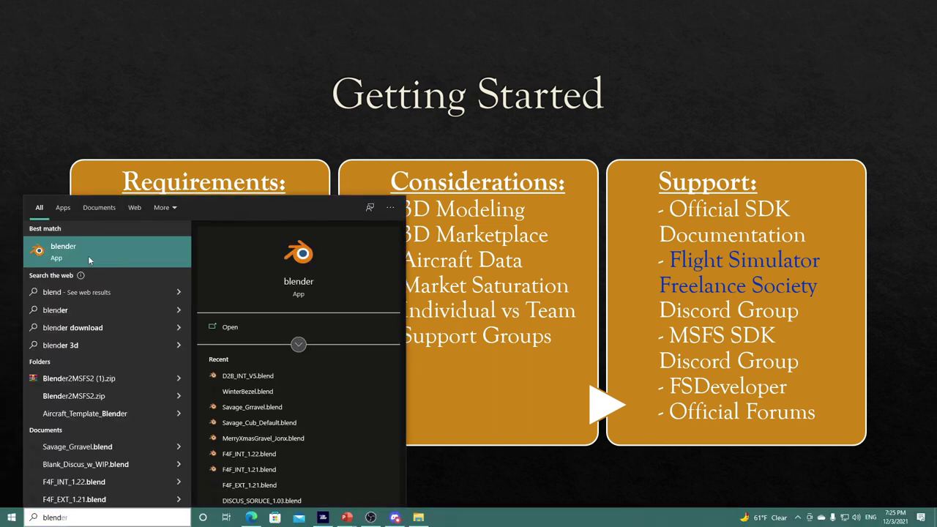
{"action": "left_click", "coordinate": [88, 256]}
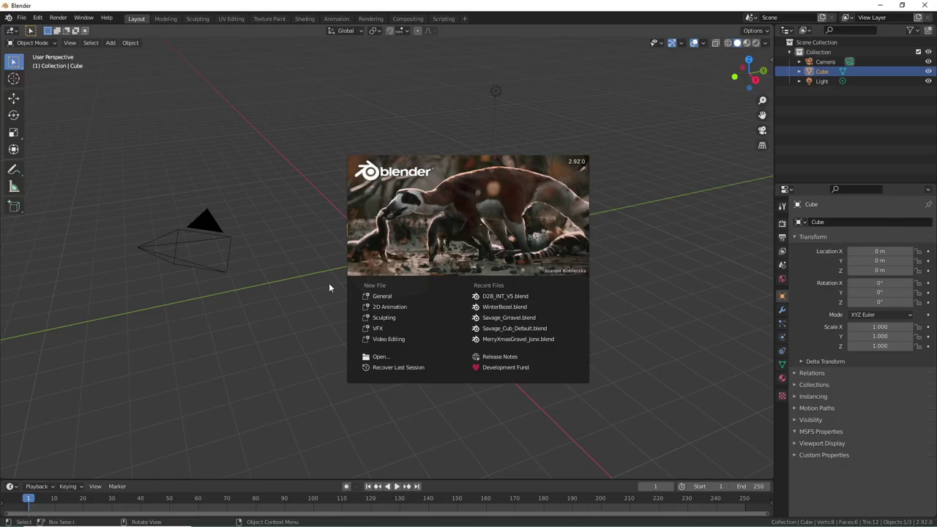
Dismiss the splash screen and delete the default Collection with its camera, cube and light
{"action": "left_click", "coordinate": [676, 246]}
{"action": "left_click", "coordinate": [813, 53]}
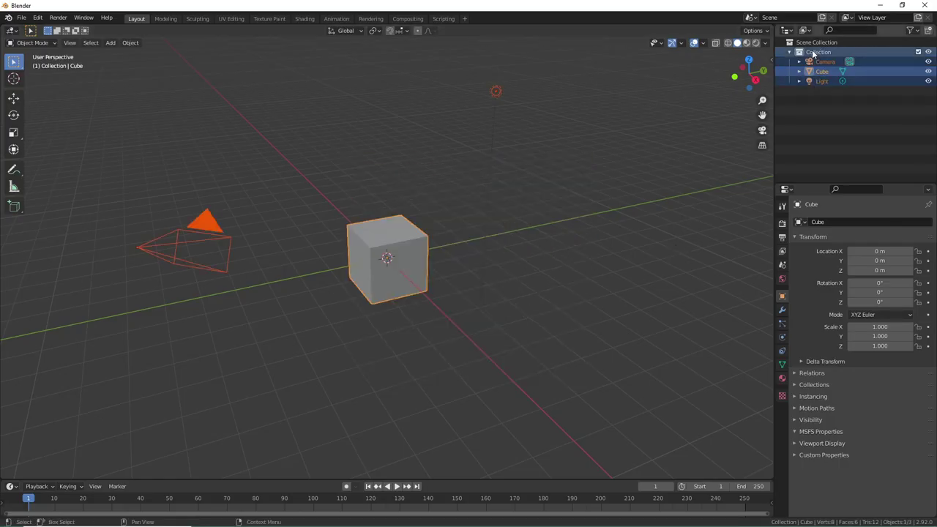
{"action": "key", "text": "Delete"}
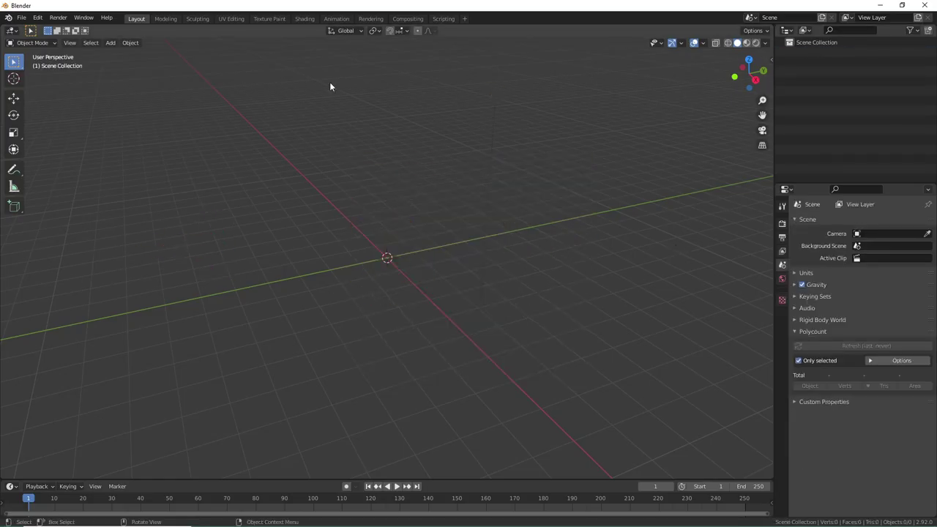
Disable the MSFSToolkit add-on in the Blender Preferences and remove it
{"action": "left_click_drag", "start_coordinate": [275, 281], "coordinate": [118, 137]}
{"action": "left_click", "coordinate": [37, 17]}
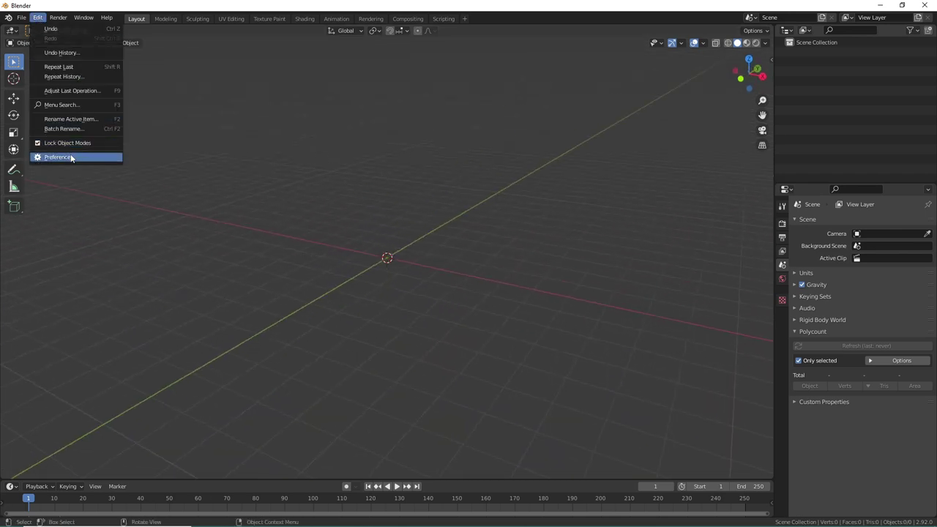
{"action": "left_click", "coordinate": [74, 155]}
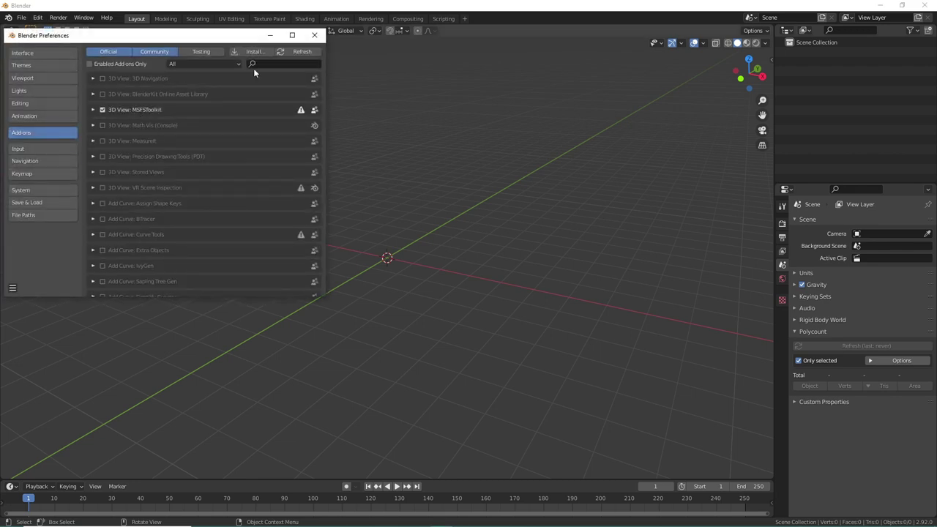
{"action": "left_click", "coordinate": [106, 110]}
{"action": "left_click", "coordinate": [282, 64]}
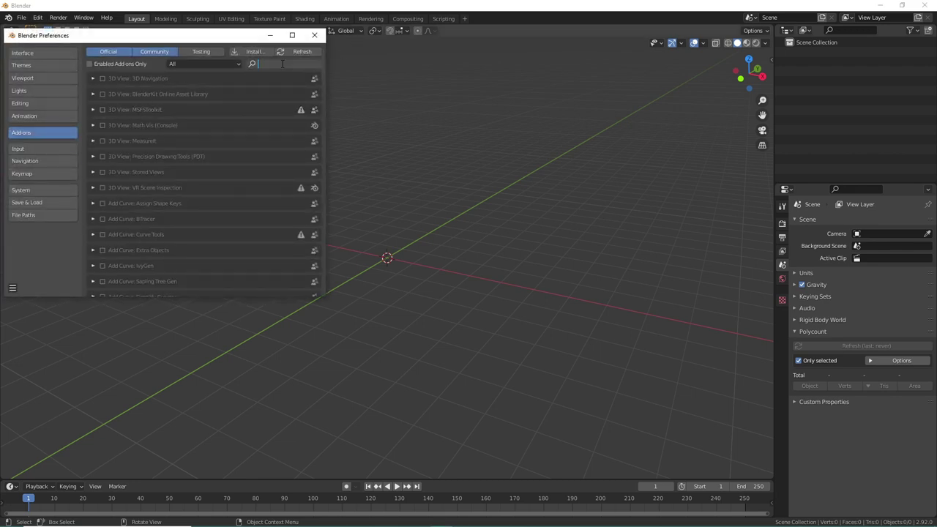
{"action": "left_click", "coordinate": [97, 109]}
{"action": "left_click", "coordinate": [93, 110]}
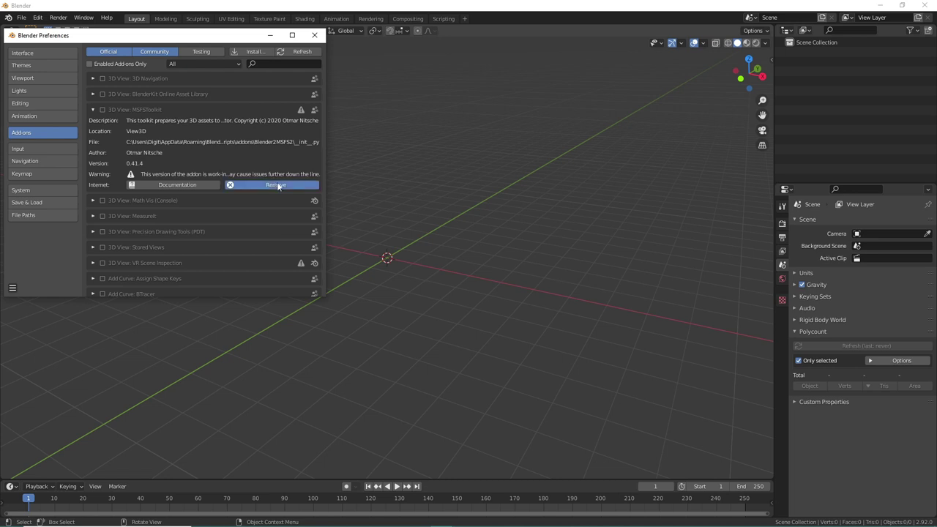
{"action": "left_click", "coordinate": [249, 185]}
{"action": "left_click", "coordinate": [248, 225]}
Filter the add-ons by "msfs" and expand the details of the glTF 2.0 format for MSFS add-on
{"action": "left_click", "coordinate": [274, 64]}
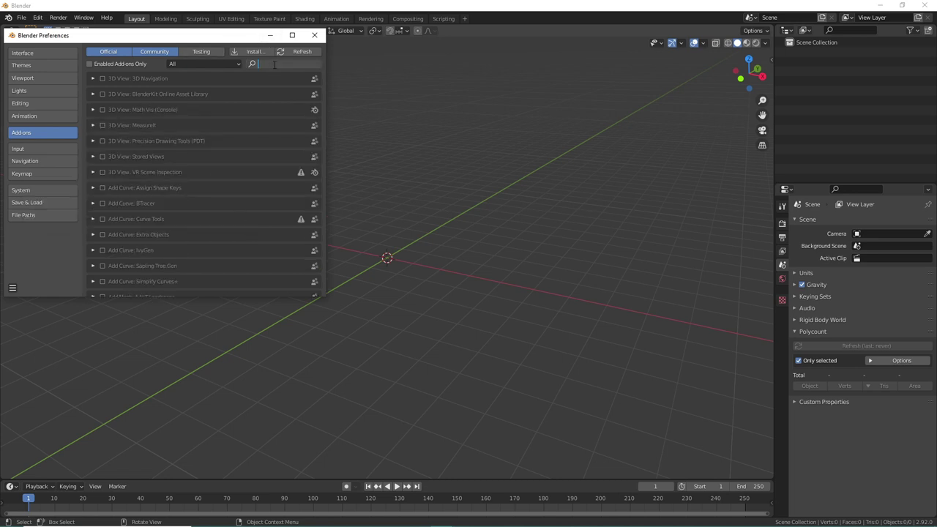
{"action": "type", "text": "msfs"}
{"action": "key", "text": "Return"}
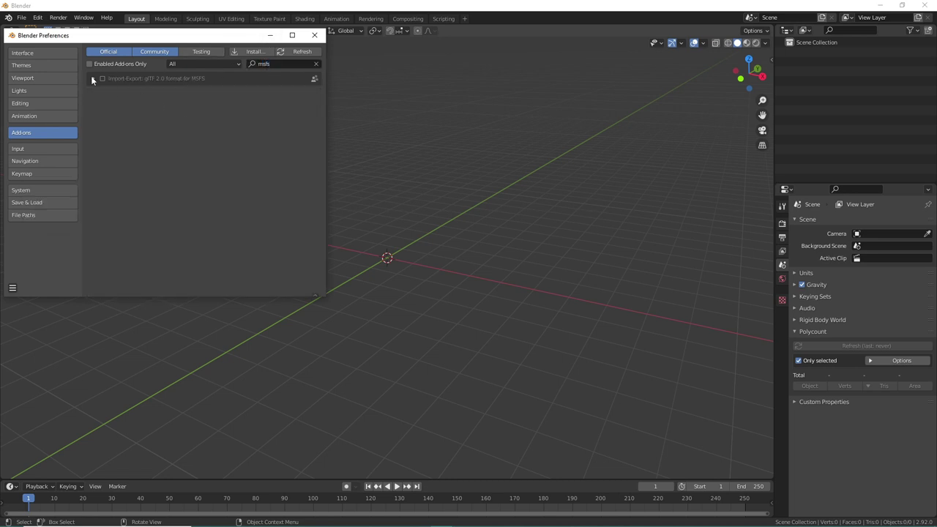
{"action": "left_click", "coordinate": [93, 78]}
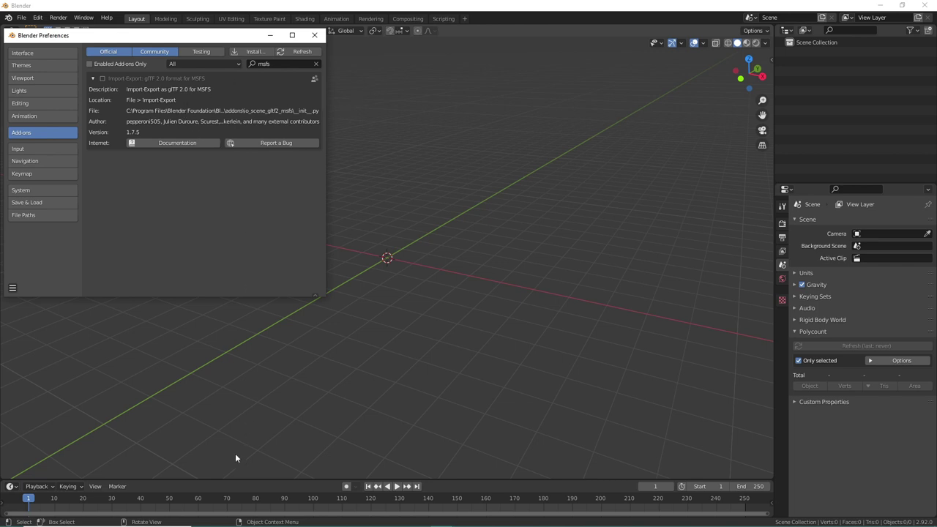
Switch to Microsoft Edge and go back to the earlier Google results for "blender 2 msfs 2 github"
{"action": "mouse_move", "coordinate": [298, 523]}
{"action": "left_click", "coordinate": [251, 517]}
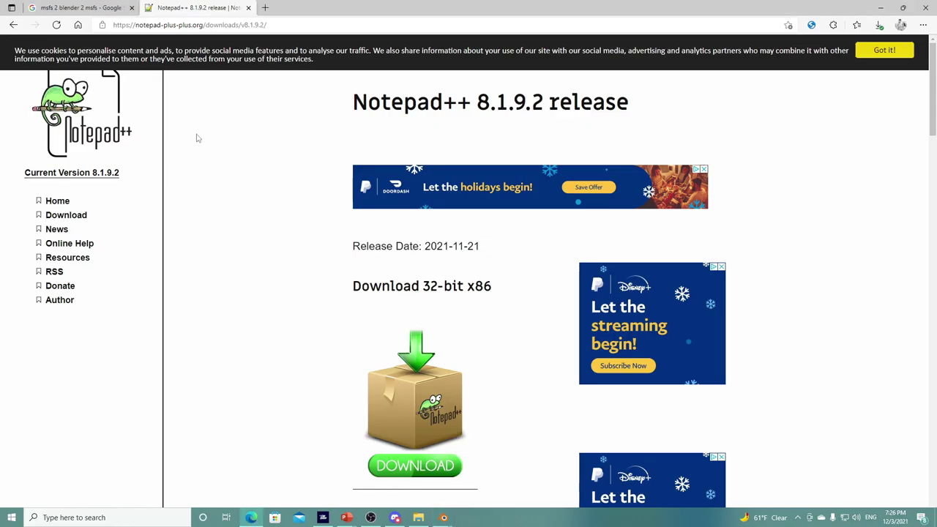
{"action": "left_click", "coordinate": [12, 26]}
{"action": "left_click", "coordinate": [12, 26]}
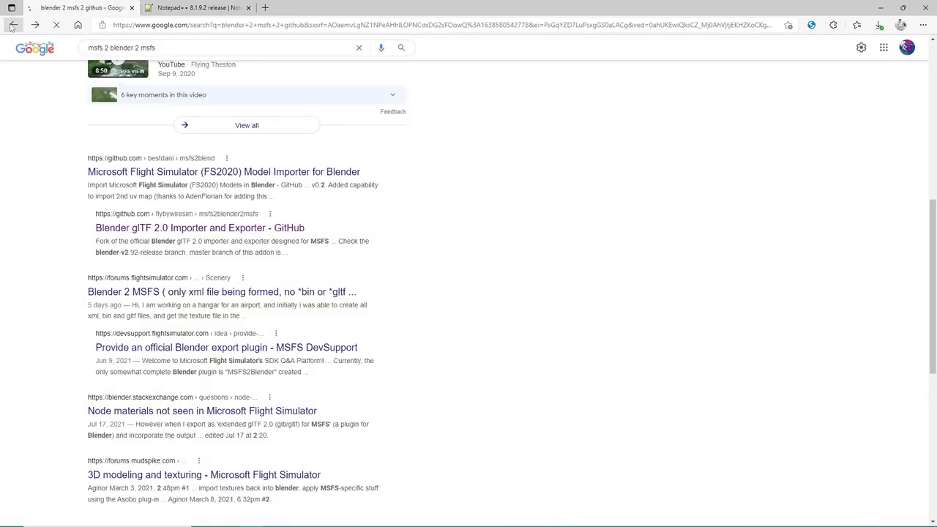
Search Google for "msfs 2 blender 2 github" and open the 0.41.4 release page of the Blender2MSFS2 repository
{"action": "left_click_drag", "start_coordinate": [239, 56], "coordinate": [69, 61]}
{"action": "left_click", "coordinate": [117, 58]}
{"action": "key", "text": "BackSpace"}
{"action": "double_click", "coordinate": [114, 65]}
{"action": "left_click", "coordinate": [114, 62]}
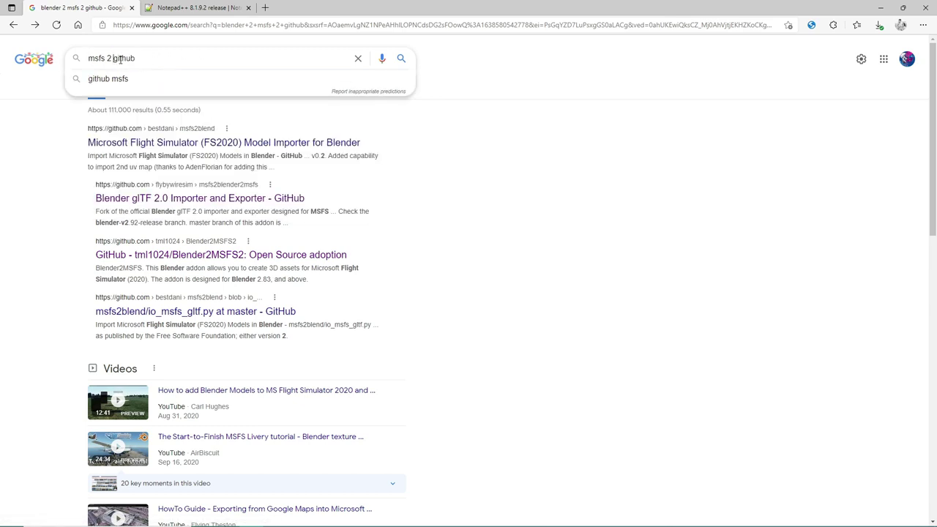
{"action": "type", "text": "blender 23"}
{"action": "key", "text": "Return"}
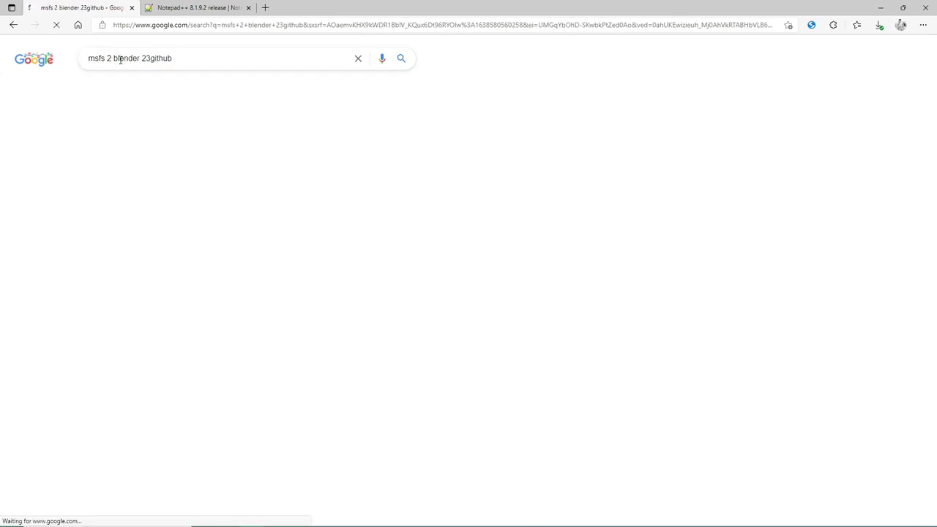
{"action": "left_click", "coordinate": [155, 59]}
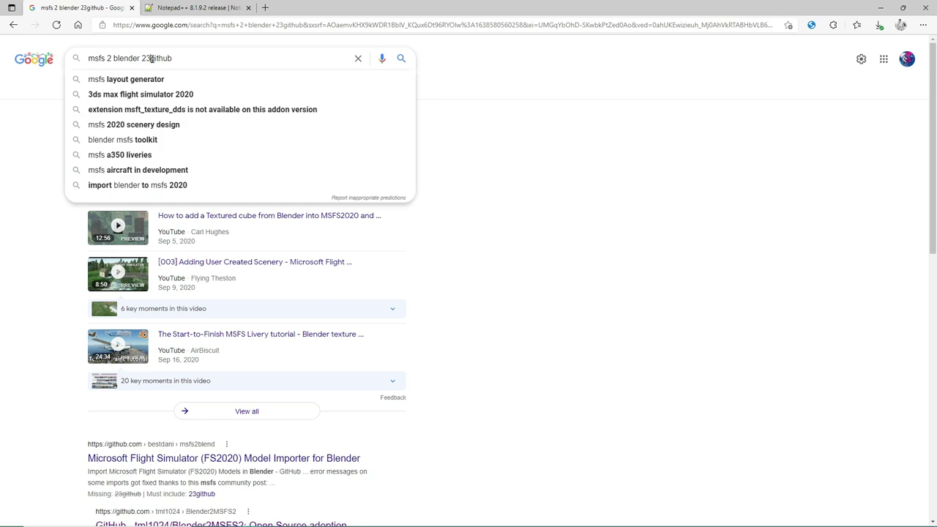
{"action": "key", "text": "BackSpace"}
{"action": "key", "text": "Return"}
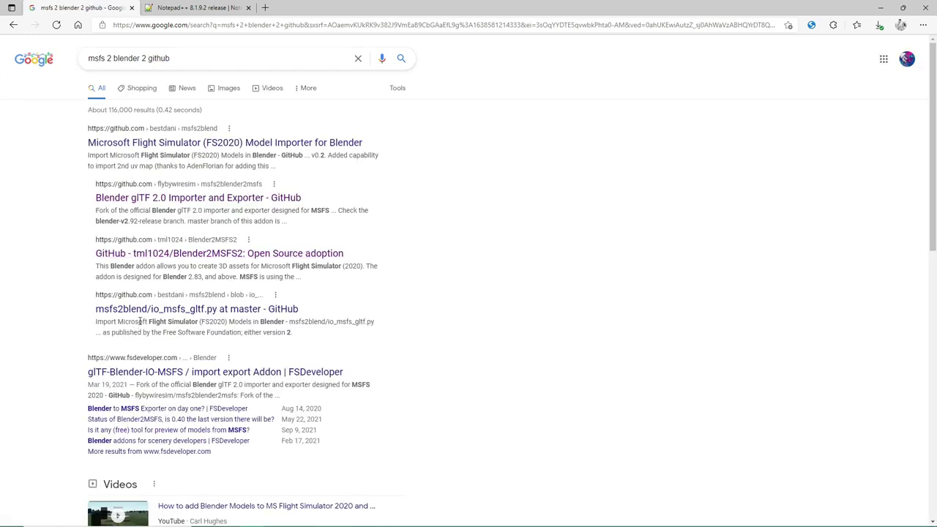
{"action": "left_click", "coordinate": [167, 258]}
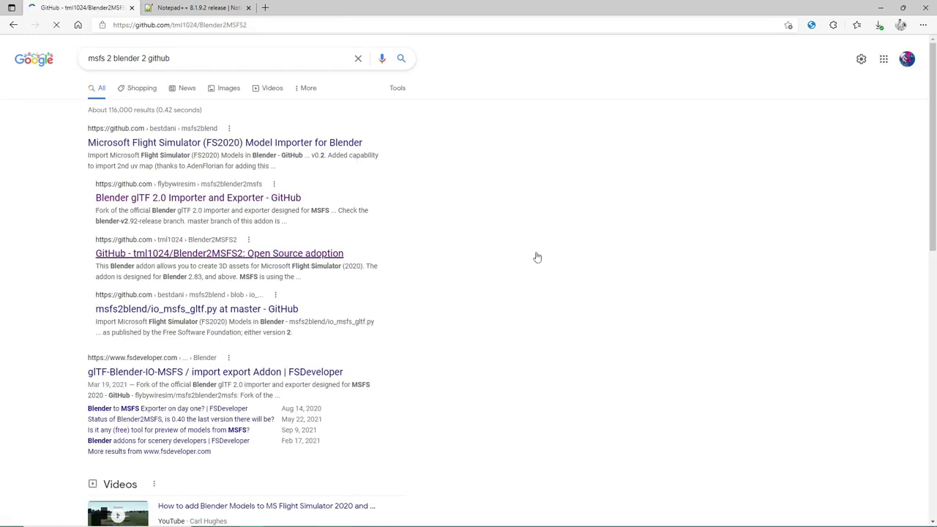
{"action": "left_click", "coordinate": [635, 276]}
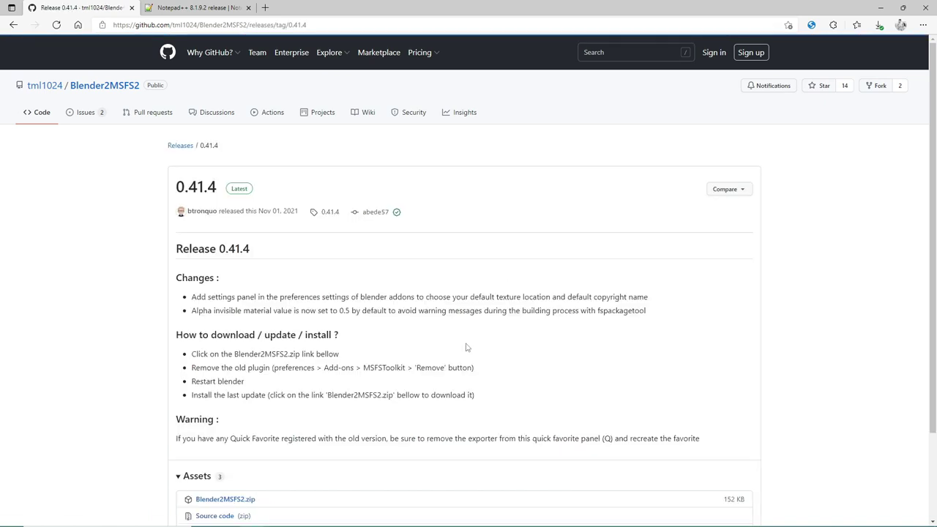
Switch to the Blender Preferences, install the add-on from Blender2MSFS2.zip in Downloads and enable MSFSToolkit
{"action": "mouse_move", "coordinate": [461, 523]}
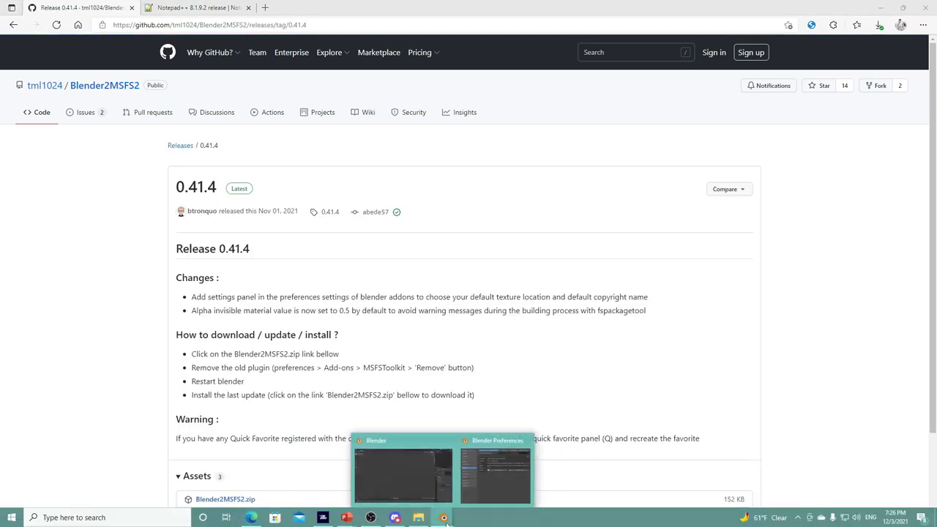
{"action": "left_click", "coordinate": [420, 476]}
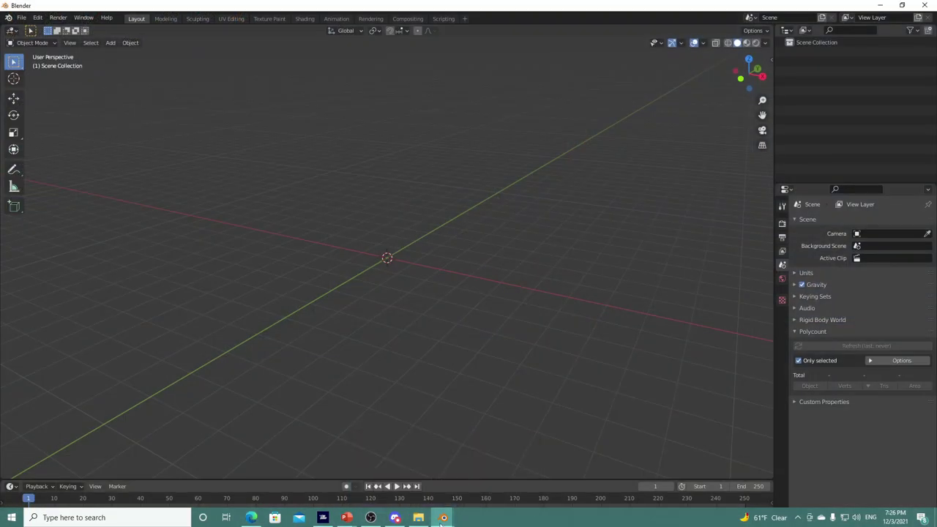
{"action": "left_click", "coordinate": [498, 474]}
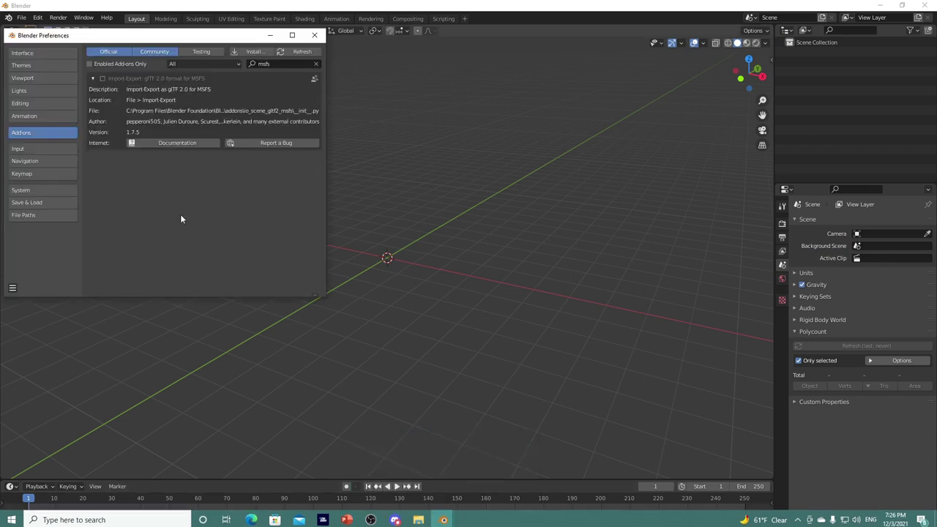
{"action": "left_click", "coordinate": [254, 53]}
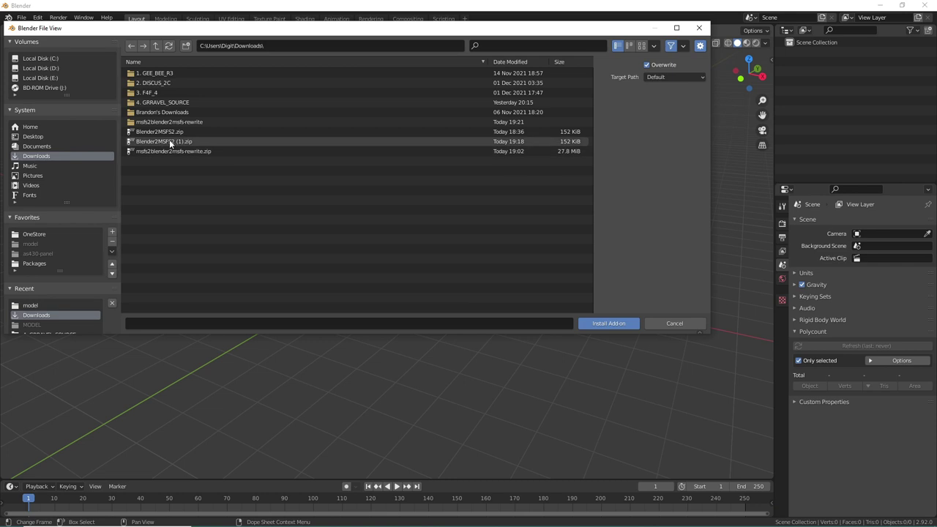
{"action": "left_click", "coordinate": [166, 133]}
{"action": "left_click", "coordinate": [608, 323]}
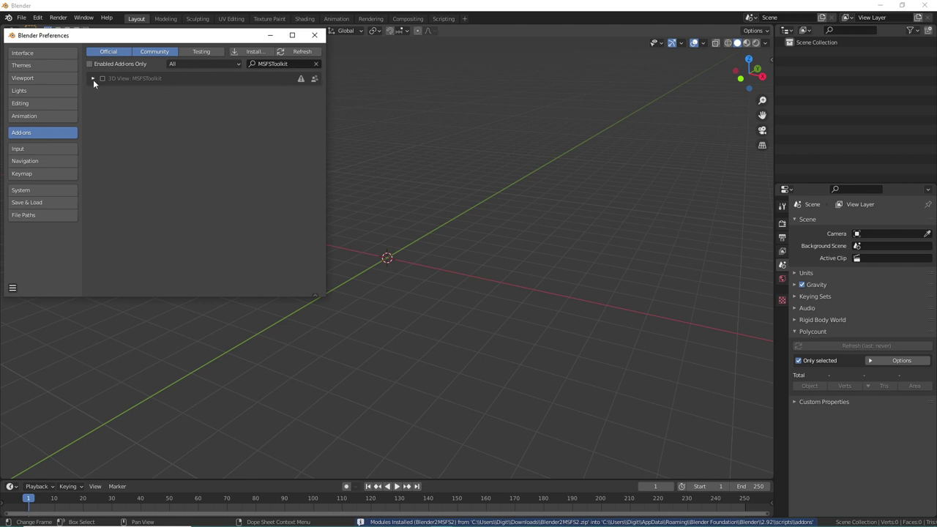
{"action": "left_click", "coordinate": [101, 78]}
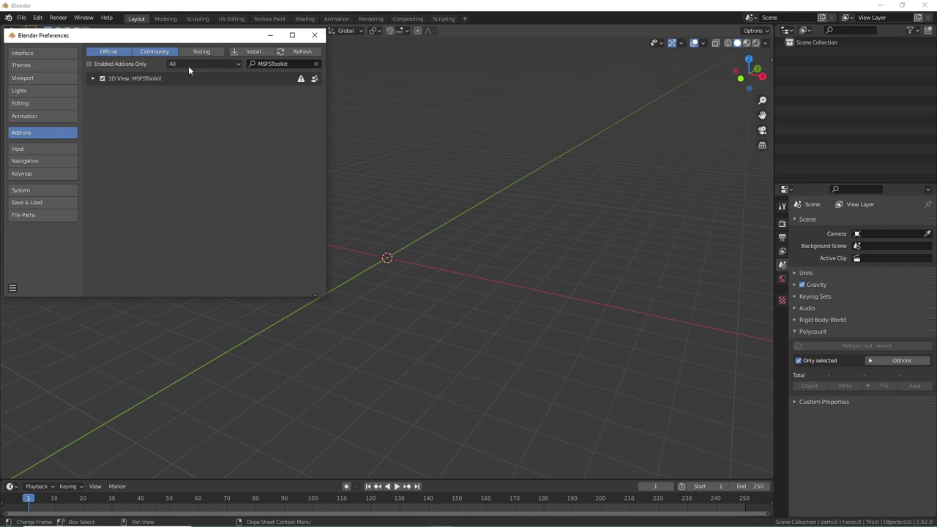
Check the available export and import formats for the extended glTF 2.0 for MSFS entries
{"action": "left_click", "coordinate": [22, 18]}
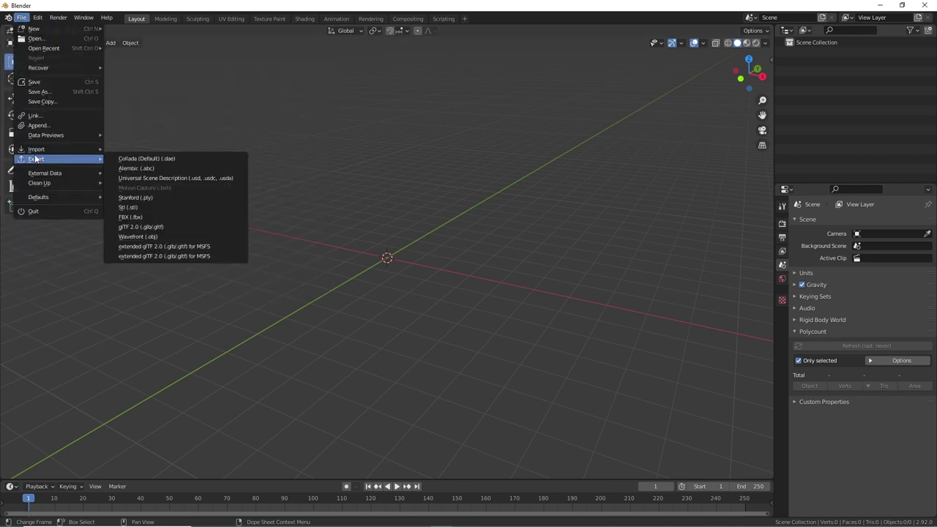
{"action": "mouse_move", "coordinate": [43, 149]}
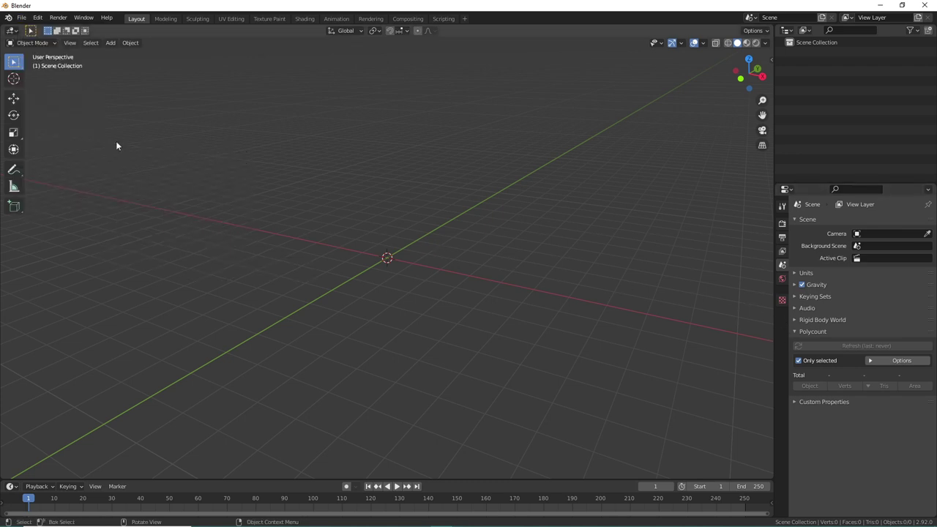
Add a cube mesh to the scene and inspect the MSFS Material Params in its material properties
{"action": "left_click", "coordinate": [111, 43]}
{"action": "mouse_move", "coordinate": [119, 67]}
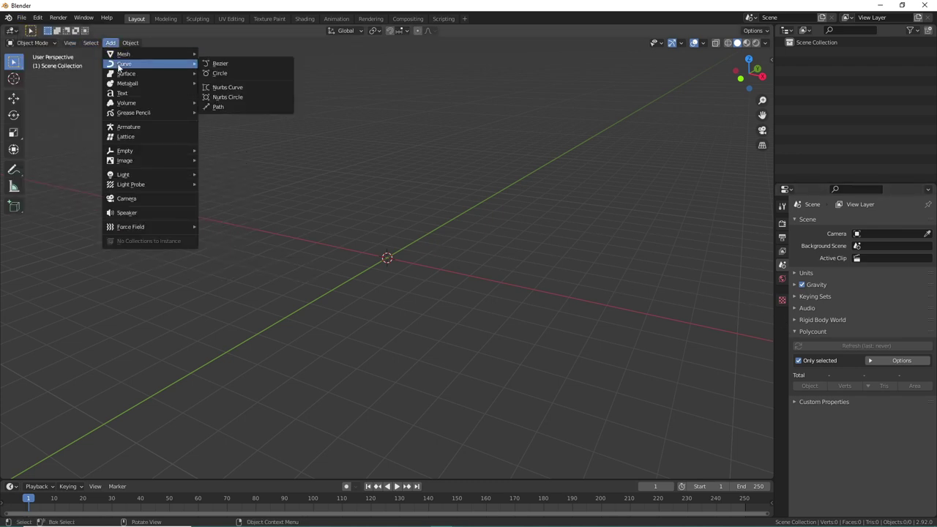
{"action": "left_click", "coordinate": [226, 61]}
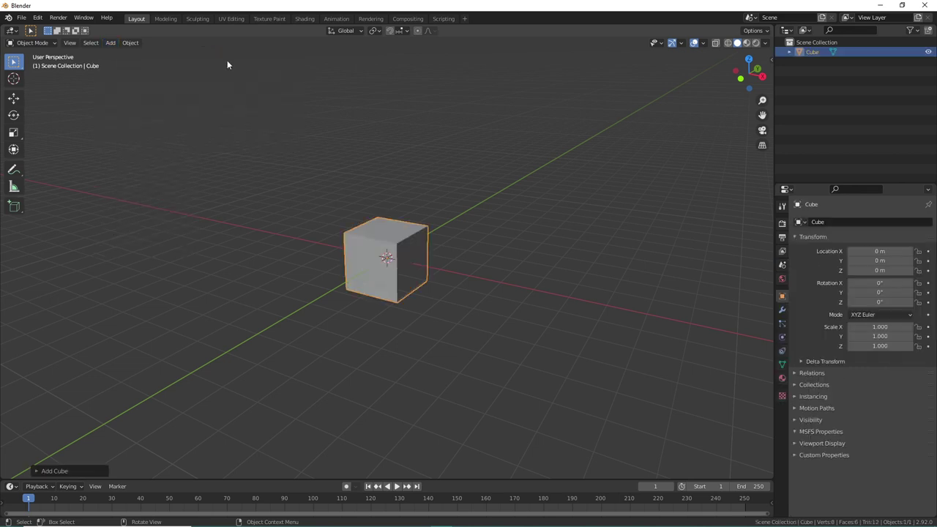
{"action": "left_click", "coordinate": [782, 378]}
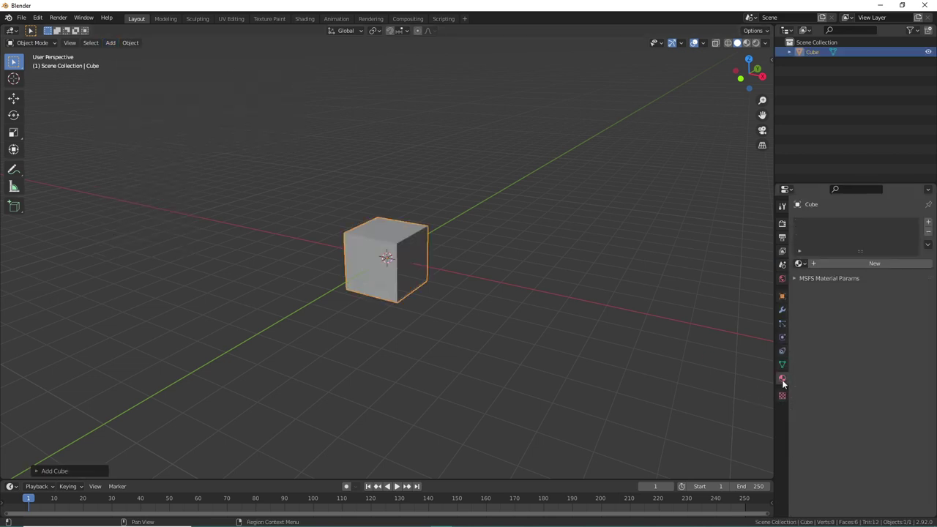
{"action": "left_click", "coordinate": [795, 277]}
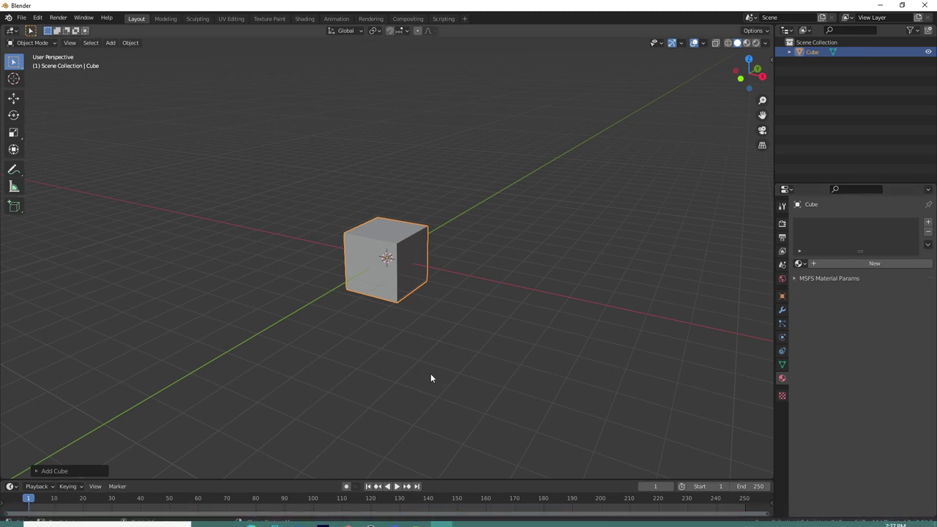
Close Blender without saving and switch to the PowerPoint slide show
{"action": "left_click", "coordinate": [925, 6]}
{"action": "left_click", "coordinate": [487, 286]}
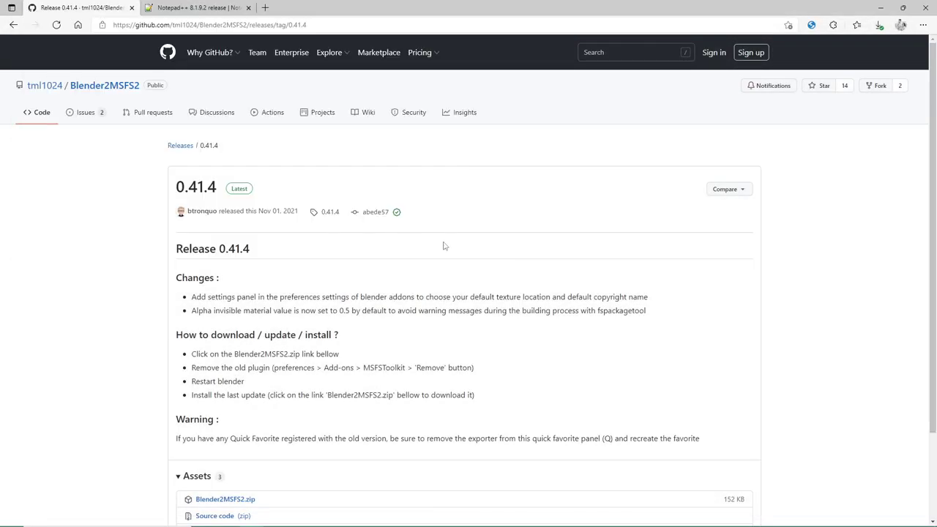
{"action": "mouse_move", "coordinate": [399, 513]}
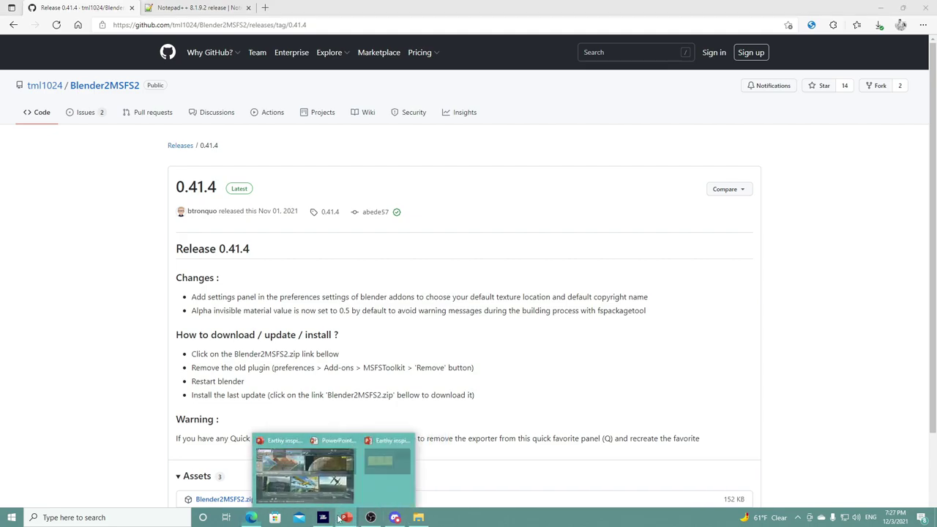
{"action": "left_click", "coordinate": [323, 477]}
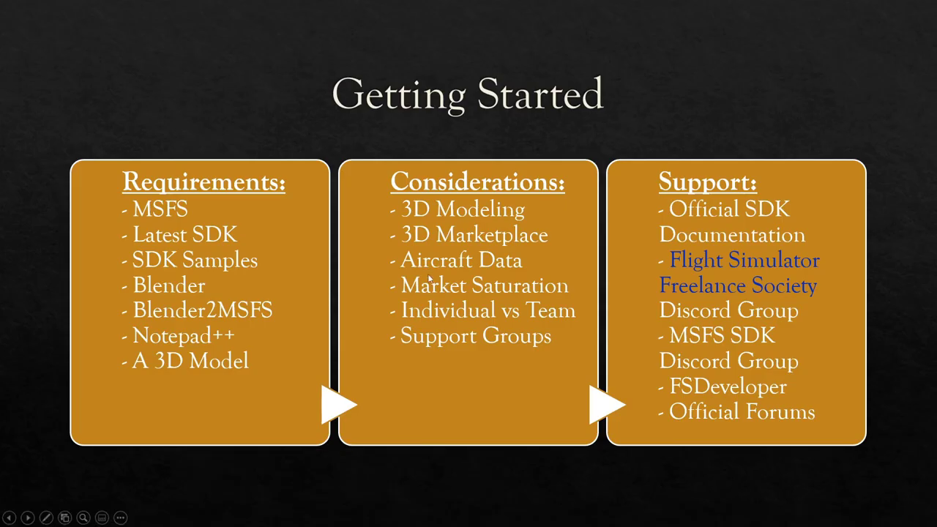
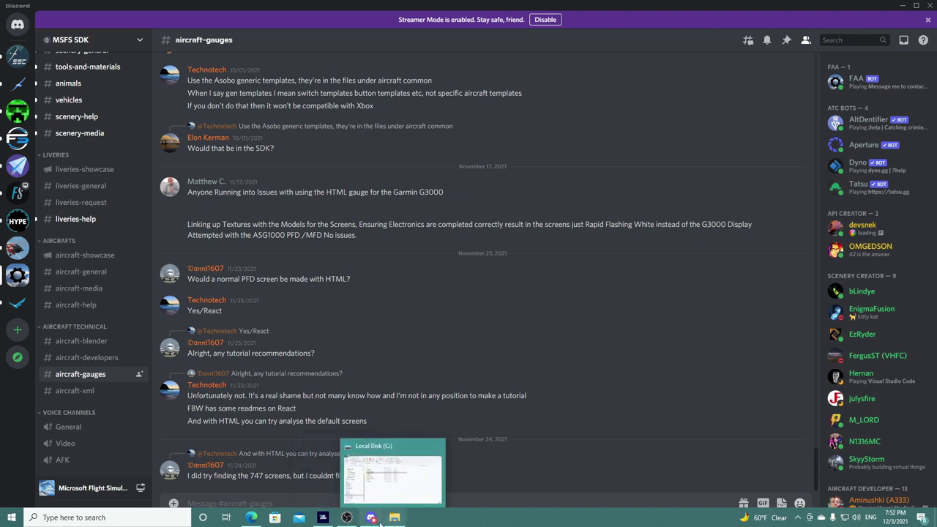
Switch to File Explorer and open the MSFS DEV SERIES folder on Local Disk (C:)
{"action": "left_click", "coordinate": [393, 510]}
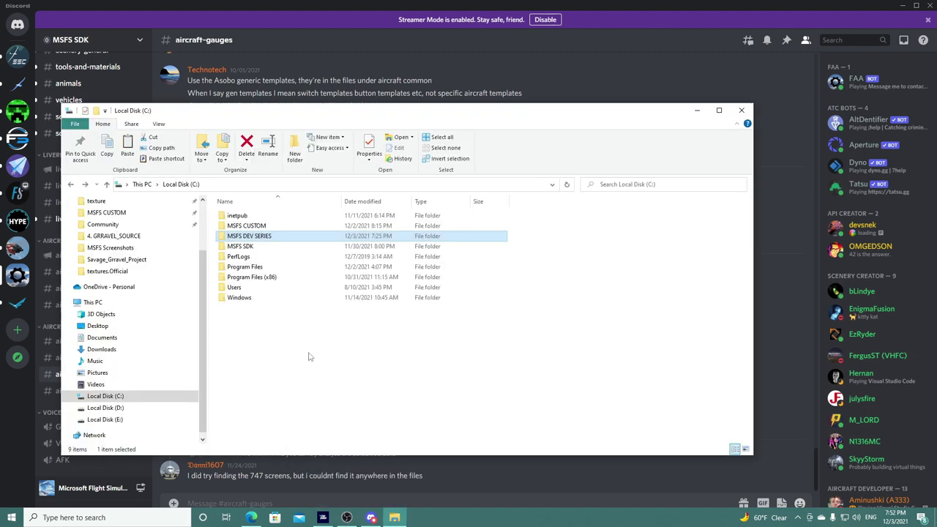
{"action": "scroll", "coordinate": [183, 300], "scroll_direction": "up", "scroll_amount": 2}
{"action": "scroll", "coordinate": [175, 300], "scroll_direction": "up", "scroll_amount": 1}
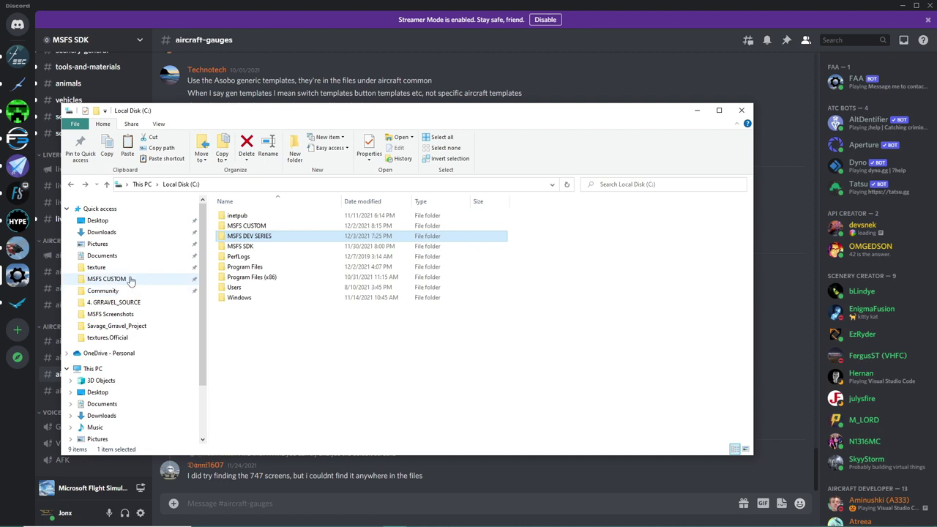
{"action": "left_click", "coordinate": [256, 245]}
{"action": "double_click", "coordinate": [257, 238]}
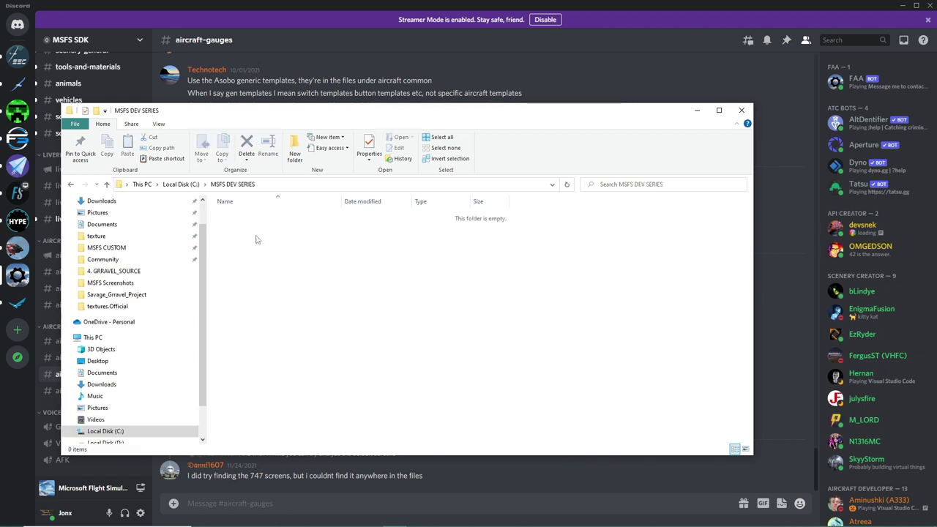
Create a new folder named "Simple Aircraft Project" inside the MSFS DEV SERIES folder
{"action": "right_click", "coordinate": [257, 237]}
{"action": "mouse_move", "coordinate": [333, 356]}
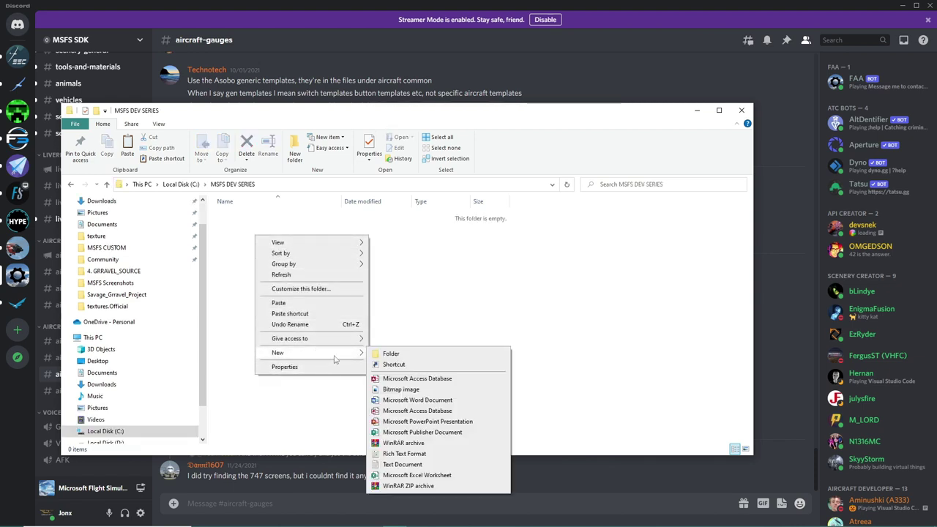
{"action": "left_click", "coordinate": [381, 356]}
{"action": "type", "text": "S"}
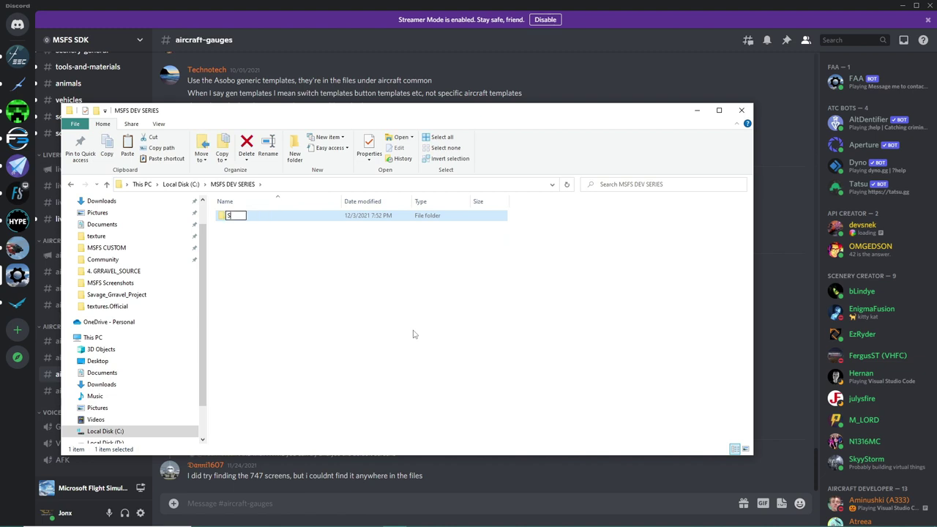
{"action": "type", "text": "imple Aircraft"}
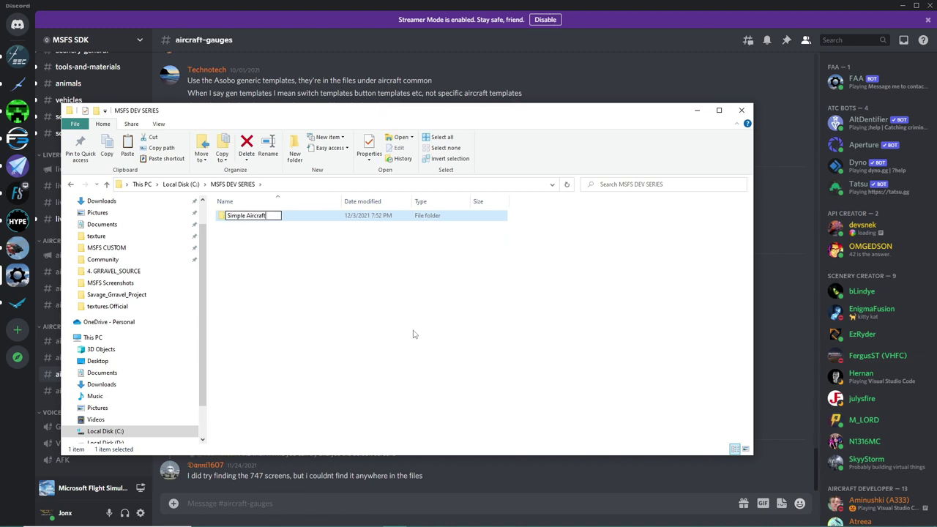
{"action": "type", "text": " Project"}
{"action": "left_click", "coordinate": [379, 322]}
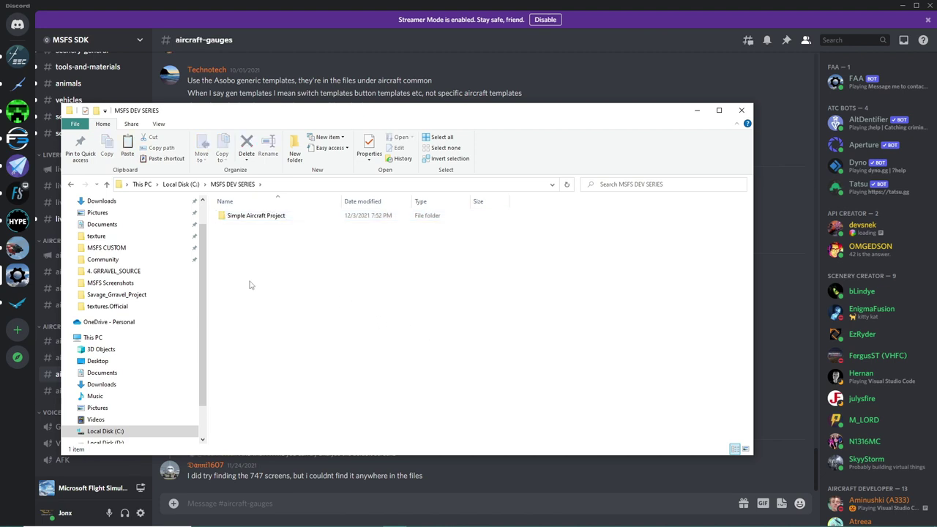
Look inside the Simple Aircraft Project folder and return to MSFS DEV SERIES
{"action": "double_click", "coordinate": [252, 217]}
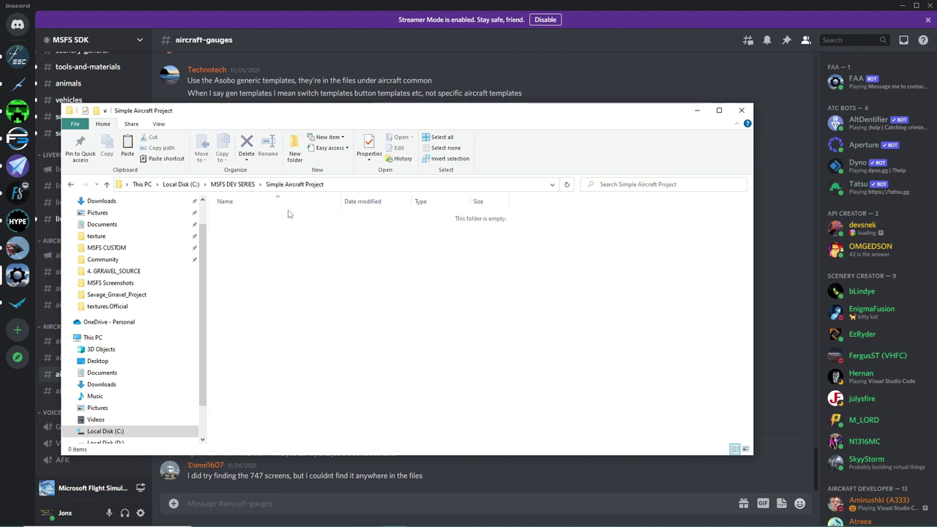
{"action": "left_click", "coordinate": [71, 184]}
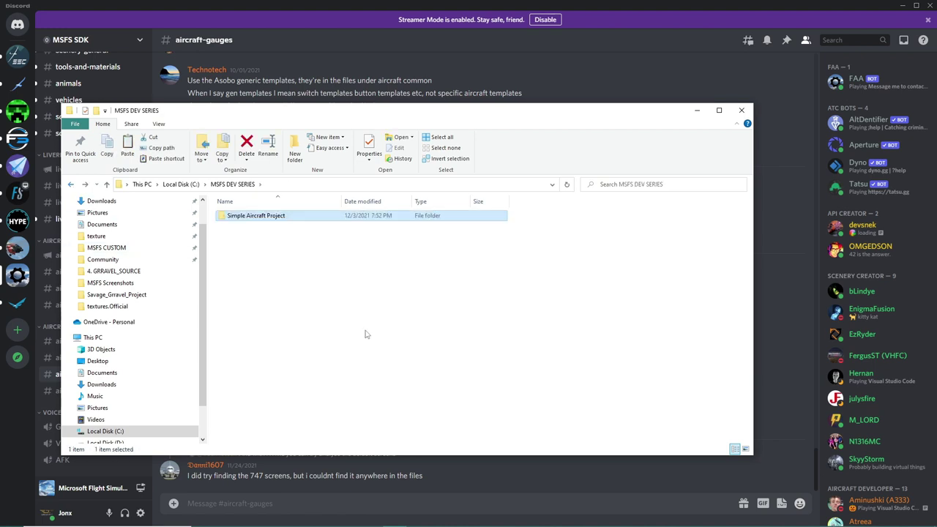
{"action": "mouse_move", "coordinate": [322, 521]}
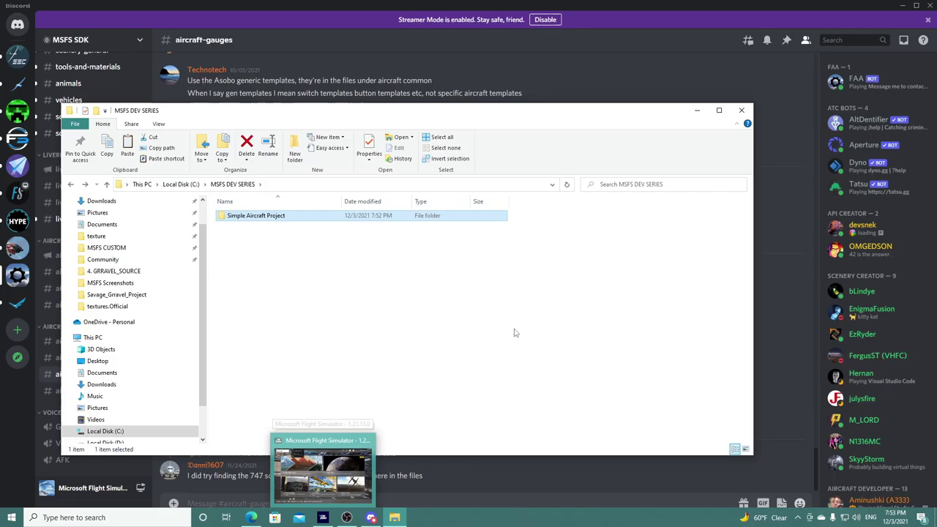
{"action": "left_click", "coordinate": [349, 292]}
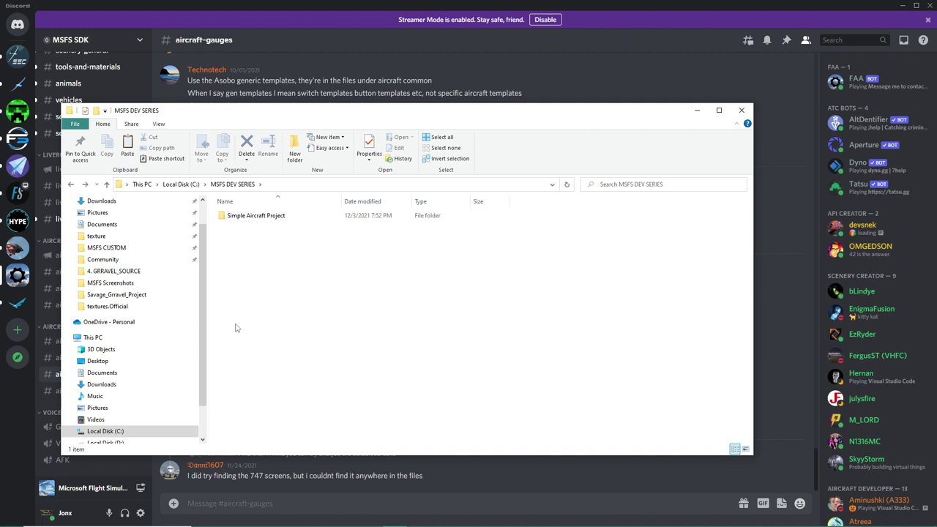
Browse the Downloads subfolders to 6. MSFS Other and open the aircraft template folder inside it
{"action": "scroll", "coordinate": [131, 300], "scroll_direction": "up", "scroll_amount": 2}
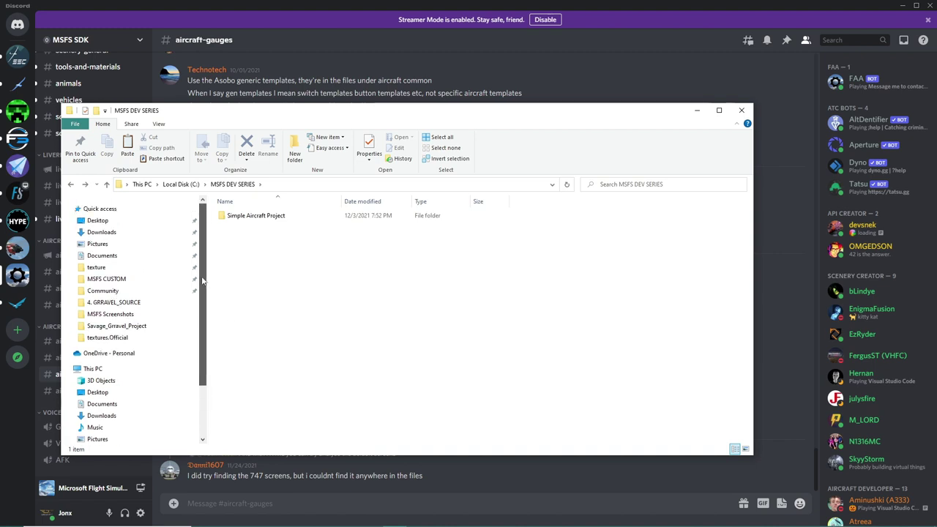
{"action": "left_click", "coordinate": [181, 184]}
{"action": "left_click", "coordinate": [101, 200]}
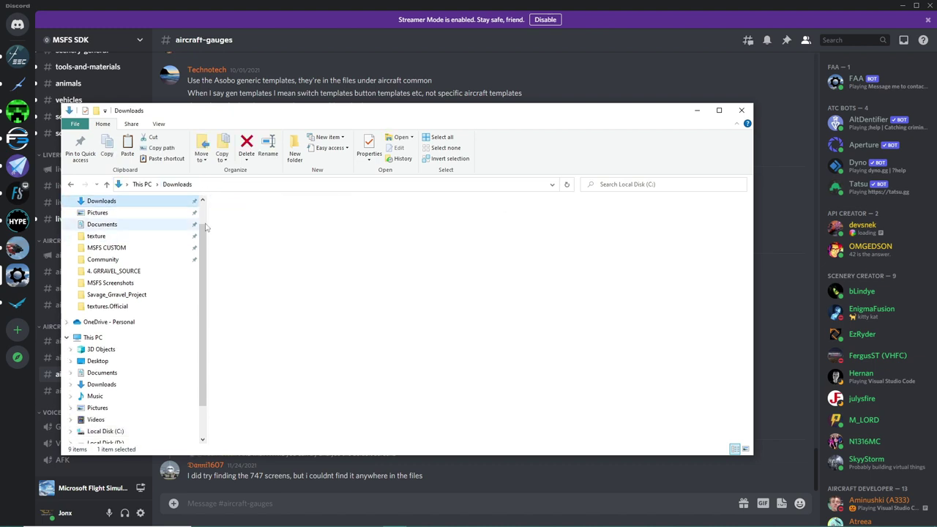
{"action": "double_click", "coordinate": [455, 245]}
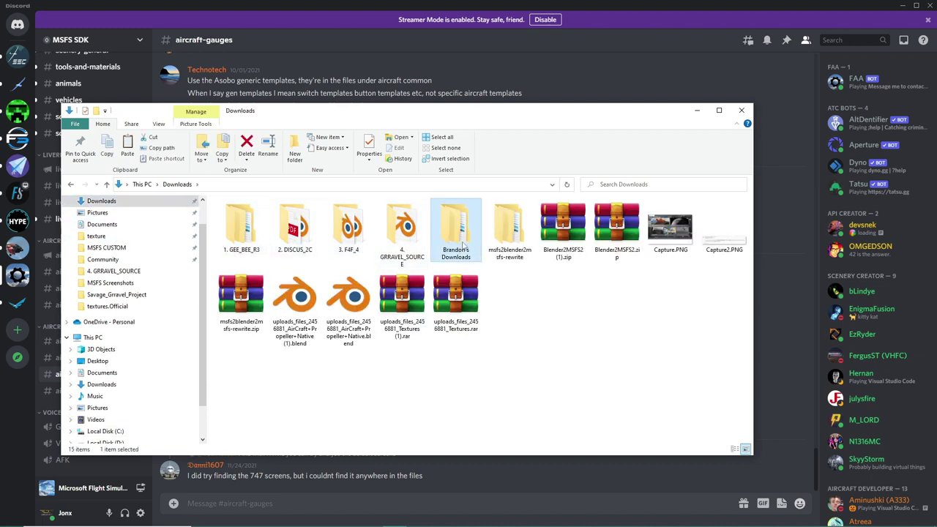
{"action": "double_click", "coordinate": [511, 231]}
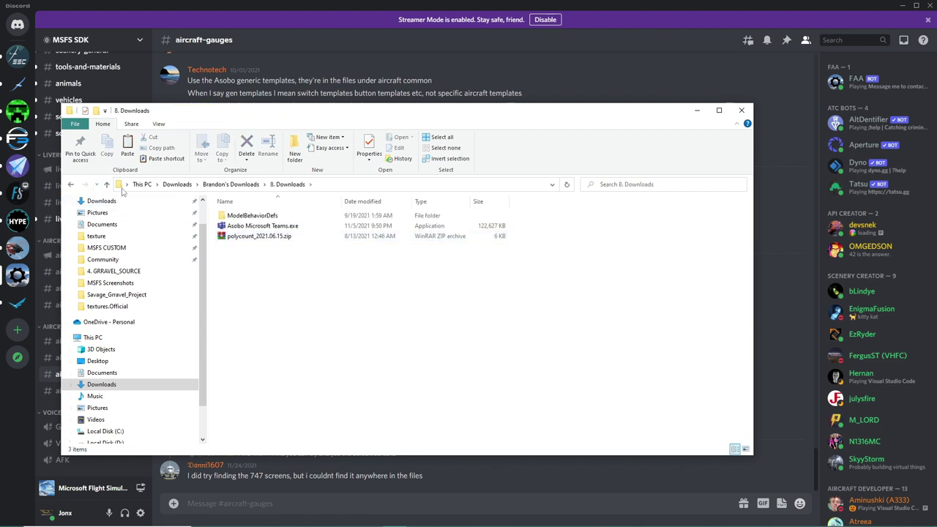
{"action": "left_click", "coordinate": [70, 185]}
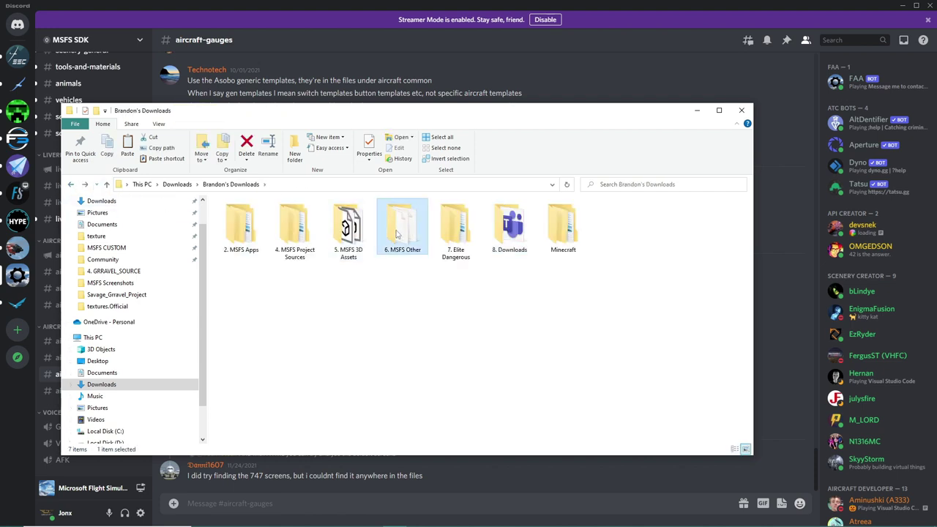
{"action": "double_click", "coordinate": [397, 226]}
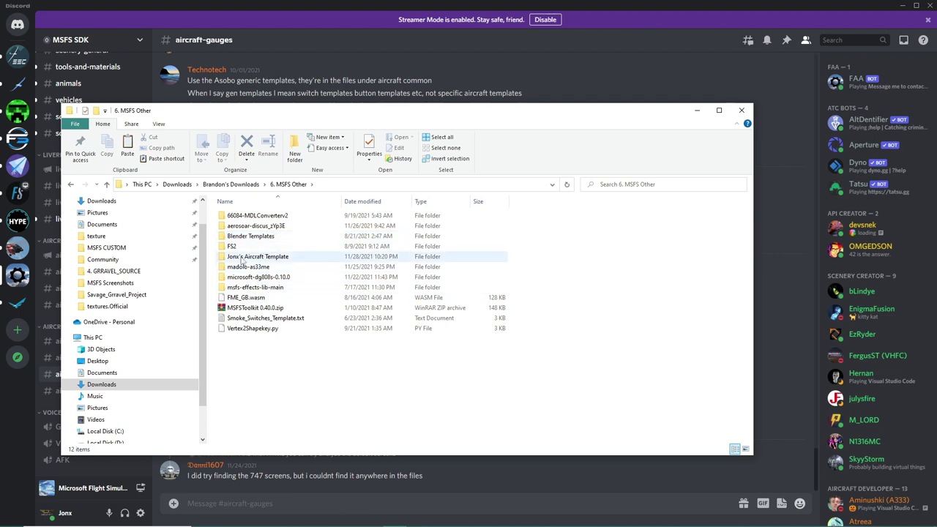
{"action": "double_click", "coordinate": [272, 258]}
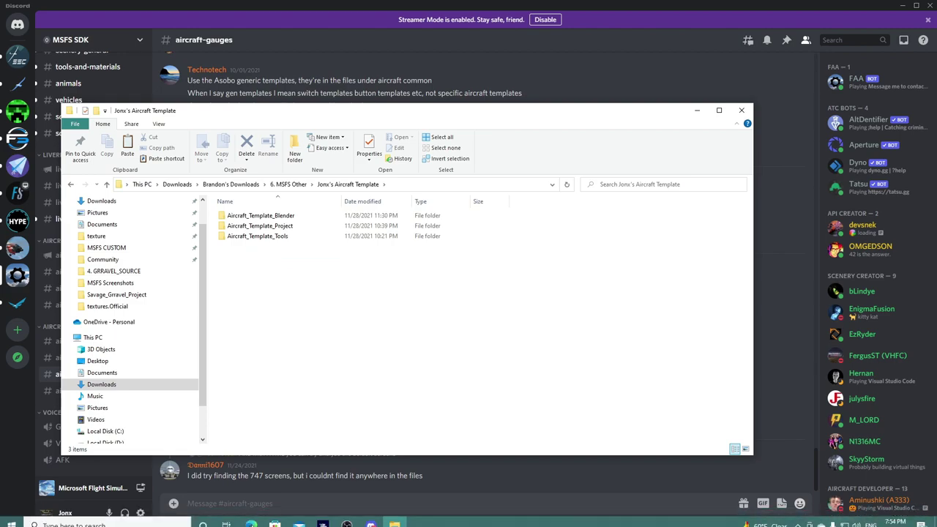
Switch to Microsoft Edge and go to the Flightsim.to My Uploads address to reach the login page
{"action": "left_click", "coordinate": [250, 518]}
{"action": "left_click", "coordinate": [188, 27]}
{"action": "type", "text": "ww.w"}
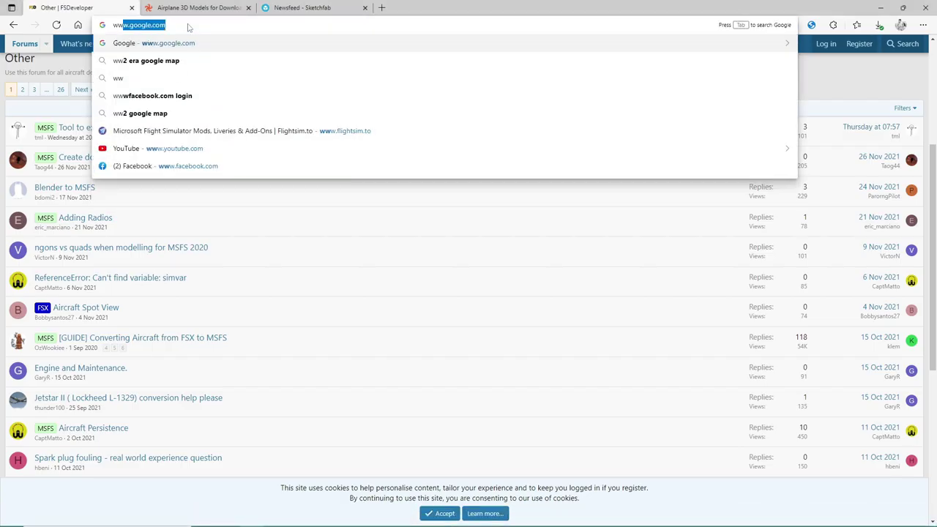
{"action": "key", "text": "BackSpace"}
{"action": "key", "text": "BackSpace"}
{"action": "type", "text": "w.fa"}
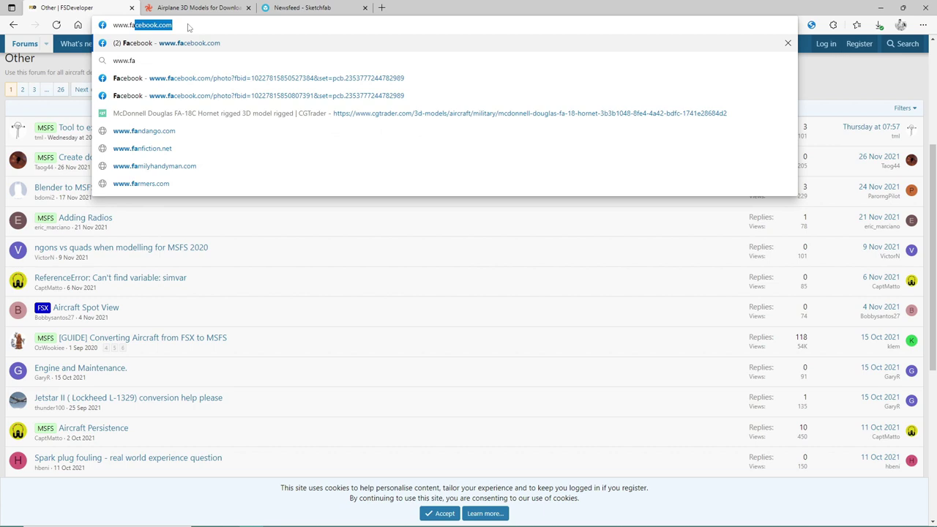
{"action": "key", "text": "BackSpace"}
{"action": "key", "text": "BackSpace"}
{"action": "type", "text": "ligh"}
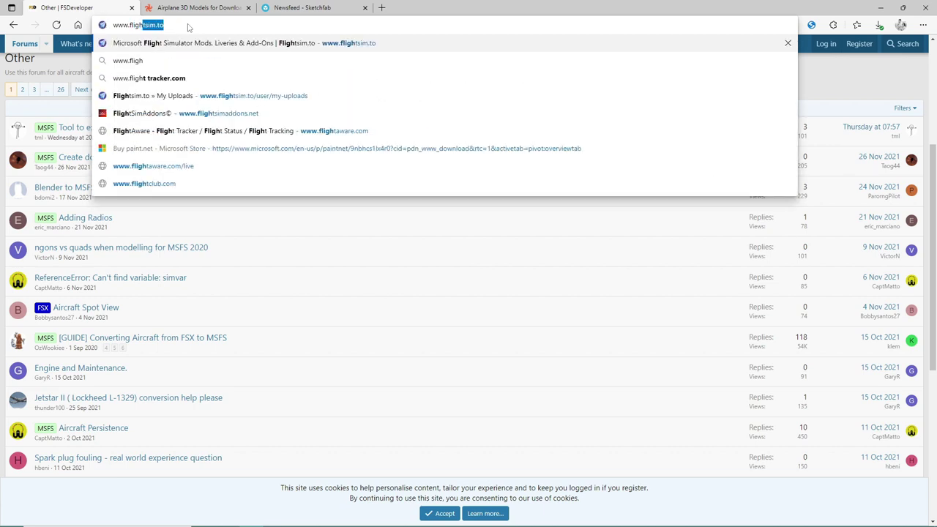
{"action": "left_click", "coordinate": [248, 98]}
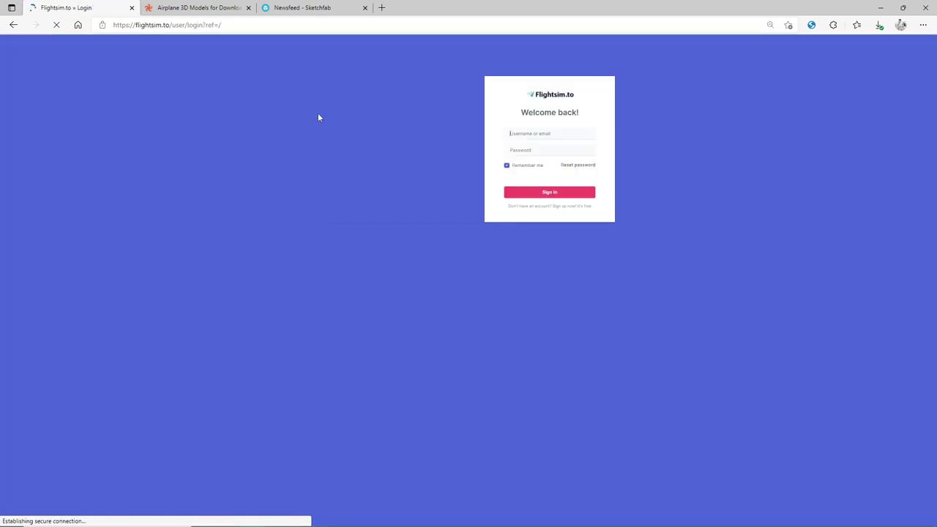
Sign in to Flightsim.to with the account username and password, and dismiss the welcome message
{"action": "left_click", "coordinate": [552, 132]}
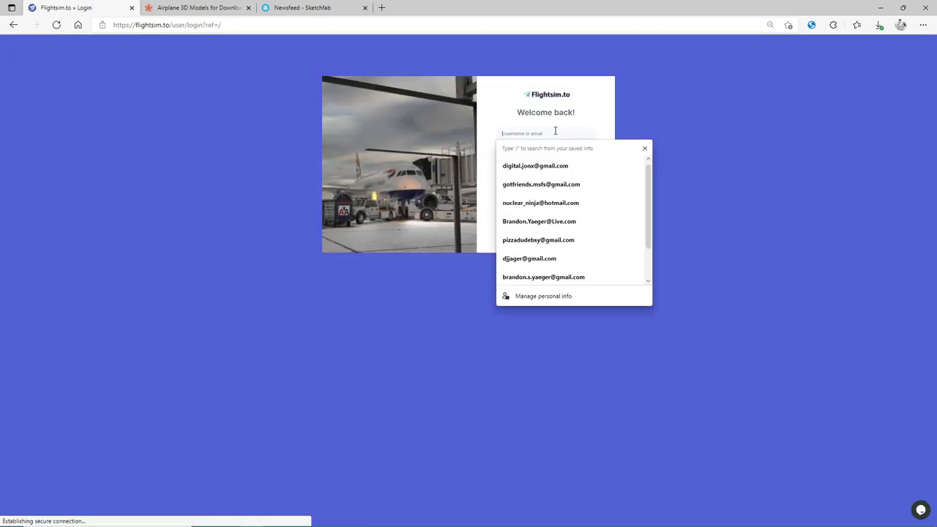
{"action": "type", "text": "jonx"}
{"action": "key", "text": "Tab"}
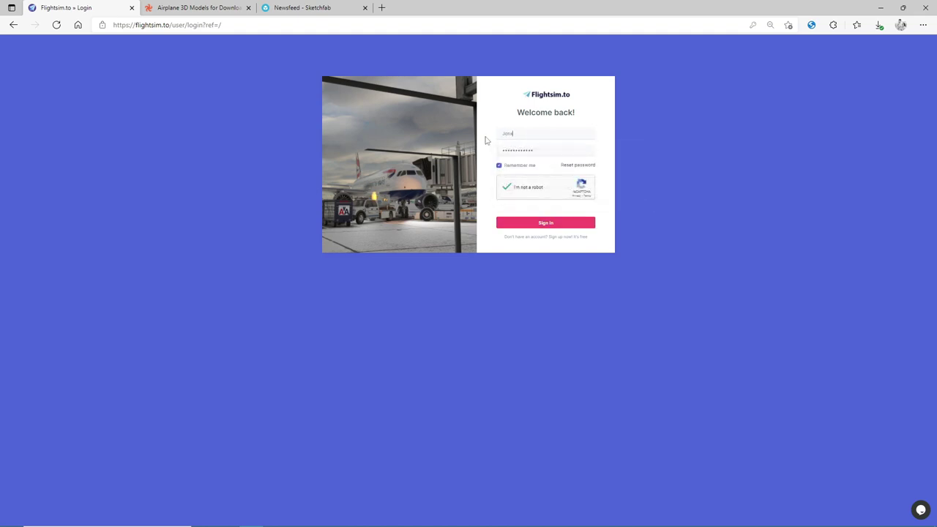
{"action": "left_click", "coordinate": [551, 224]}
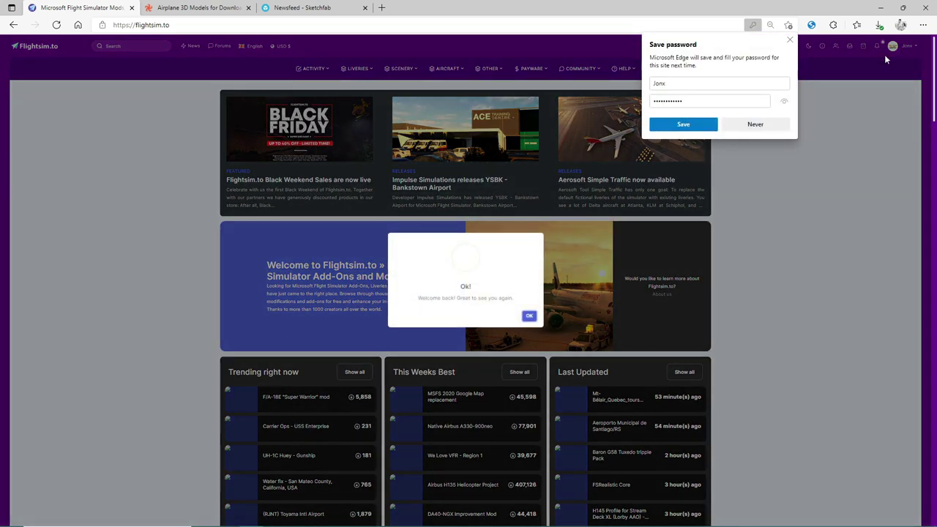
{"action": "left_click", "coordinate": [529, 319]}
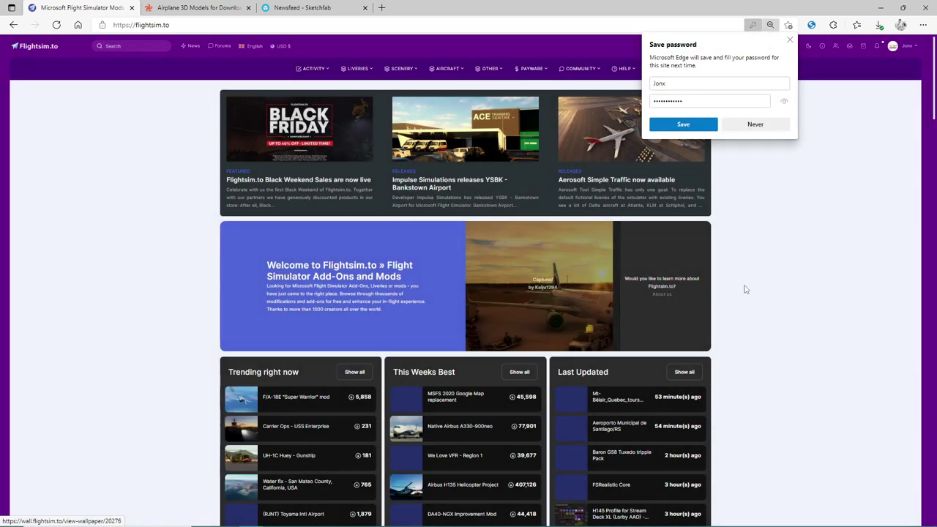
Enlarge the page, go to the account's My Uploads list and open the Aircraft Template (Developer Toolkit) page
{"action": "key", "text": "ctrl+plus"}
{"action": "key", "text": "ctrl+plus"}
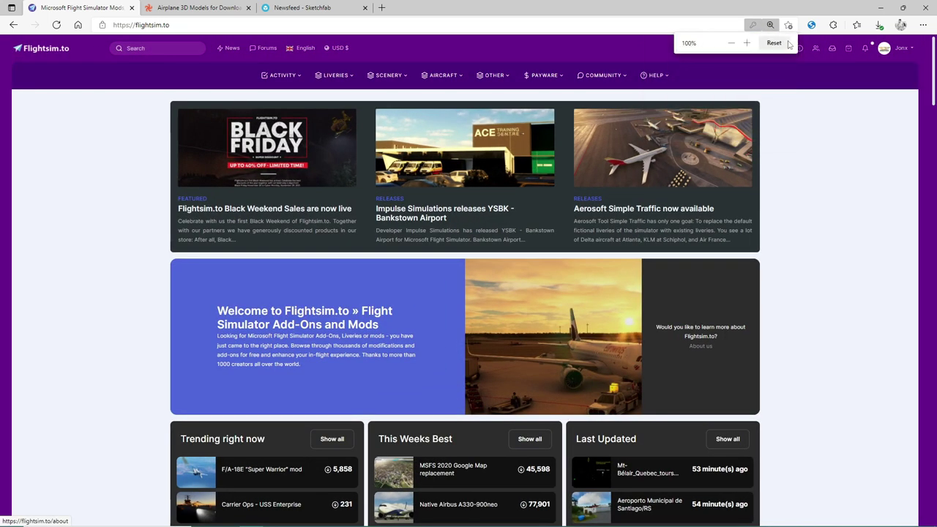
{"action": "key", "text": "ctrl+plus"}
{"action": "key", "text": "ctrl+plus"}
{"action": "left_click", "coordinate": [900, 55]}
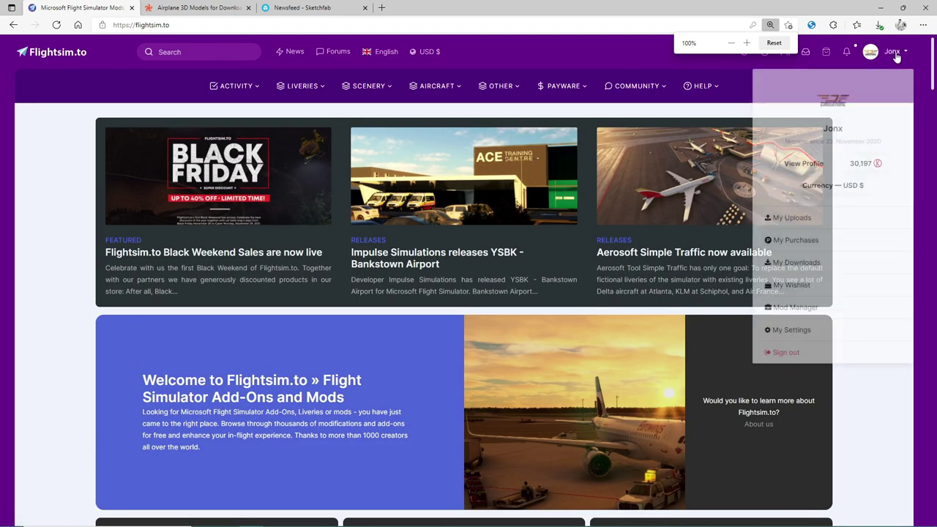
{"action": "left_click", "coordinate": [801, 217]}
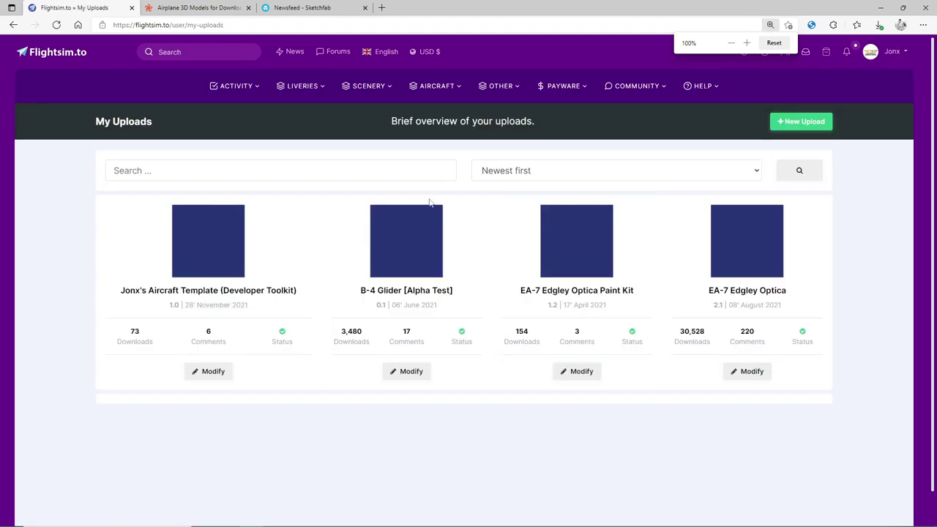
{"action": "left_click", "coordinate": [205, 293]}
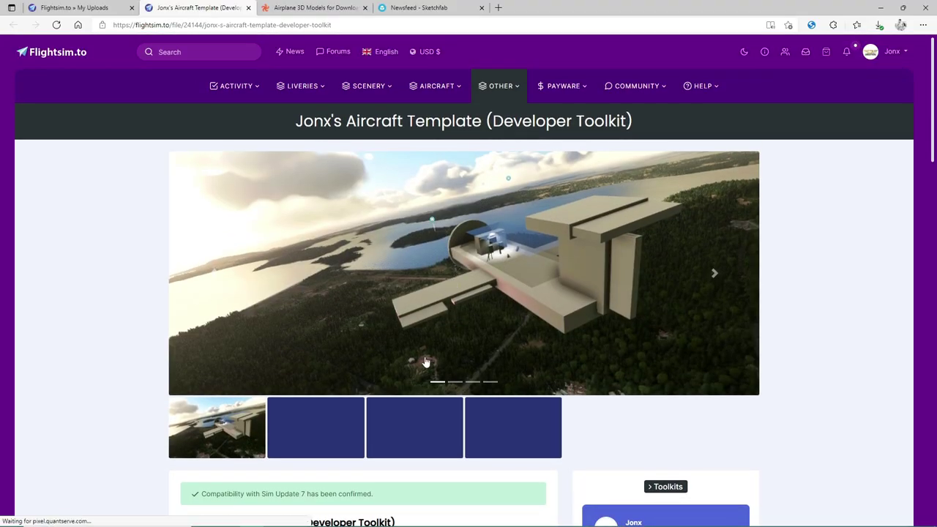
Read the Files Included list on the template page, highlighting the Project Folder and Blender Folder entries
{"action": "scroll", "coordinate": [428, 354], "scroll_direction": "down", "scroll_amount": 4}
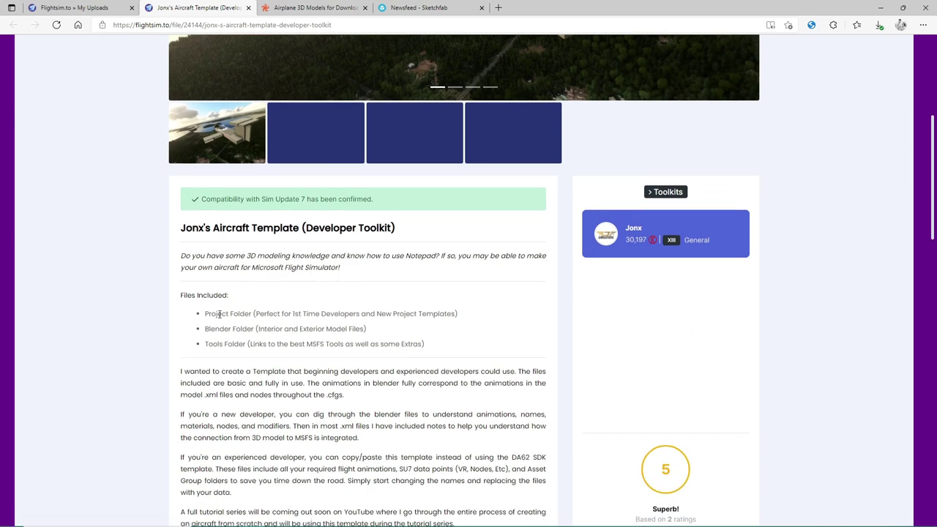
{"action": "left_click_drag", "start_coordinate": [217, 313], "coordinate": [340, 315]}
{"action": "left_click", "coordinate": [353, 311]}
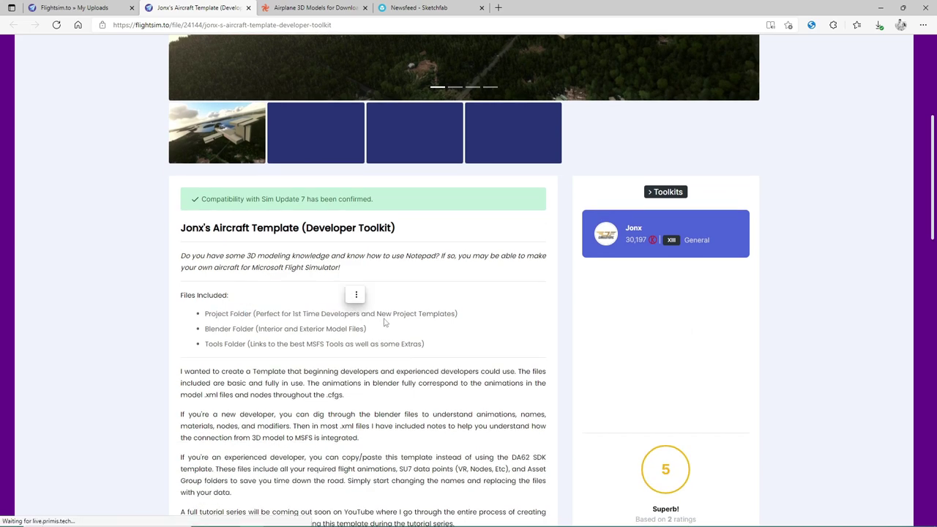
{"action": "scroll", "coordinate": [421, 323], "scroll_direction": "up", "scroll_amount": 1}
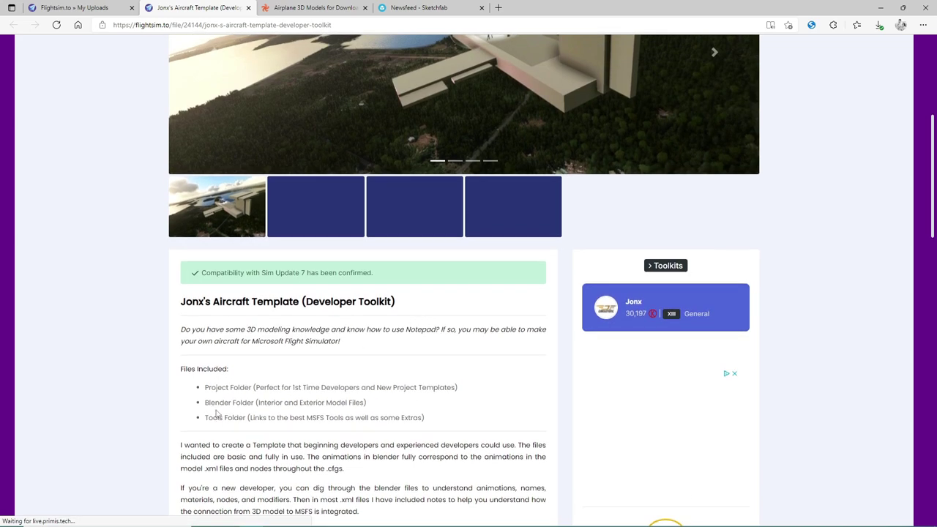
{"action": "left_click_drag", "start_coordinate": [211, 404], "coordinate": [303, 403]}
{"action": "scroll", "coordinate": [505, 293], "scroll_direction": "up", "scroll_amount": 3}
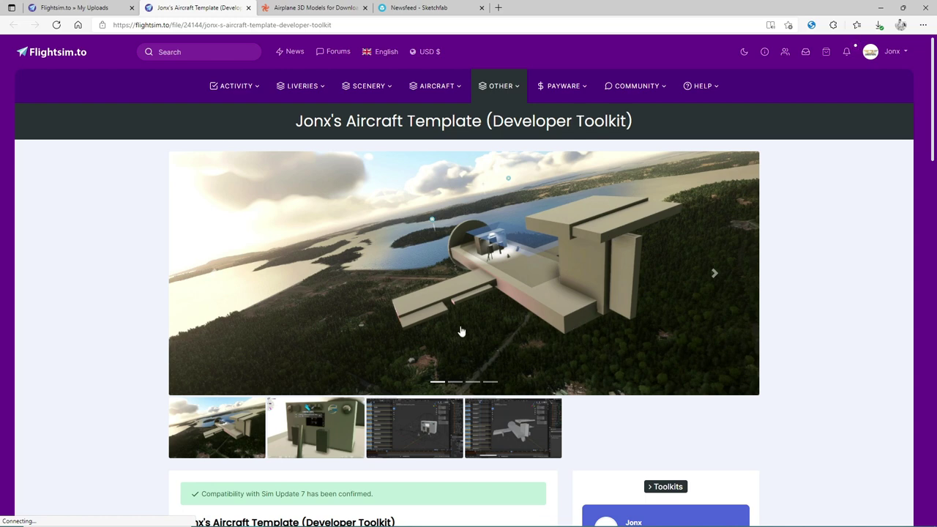
View the template's gallery images full size, including the interior and exterior Blender models, and close the viewer
{"action": "left_click", "coordinate": [416, 420]}
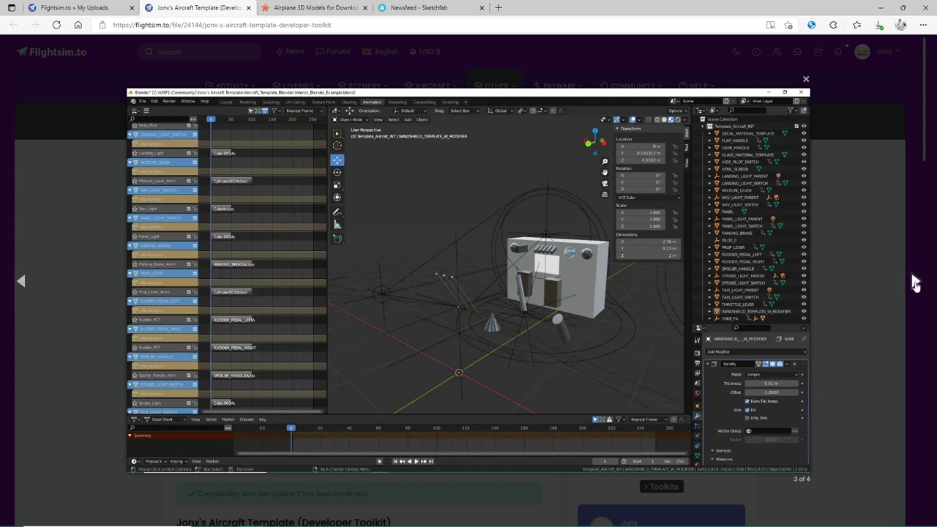
{"action": "left_click", "coordinate": [913, 282]}
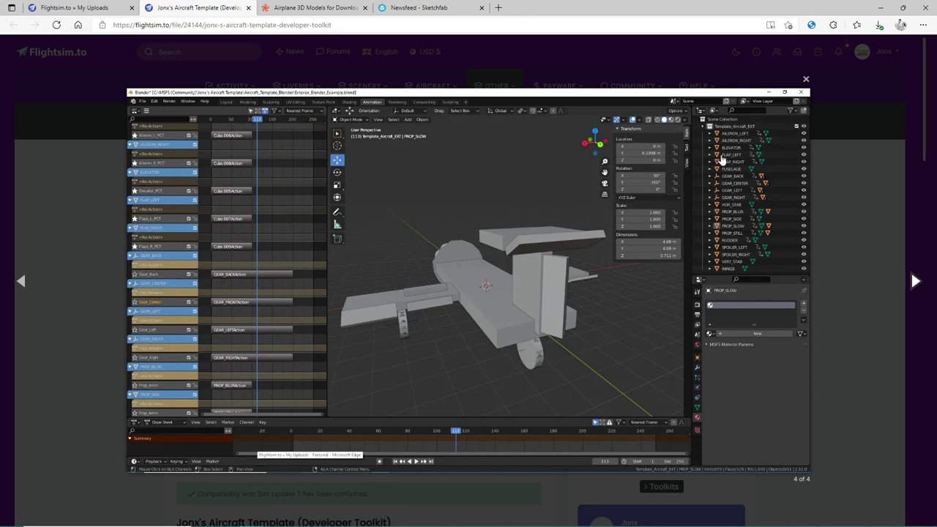
{"action": "left_click", "coordinate": [916, 281]}
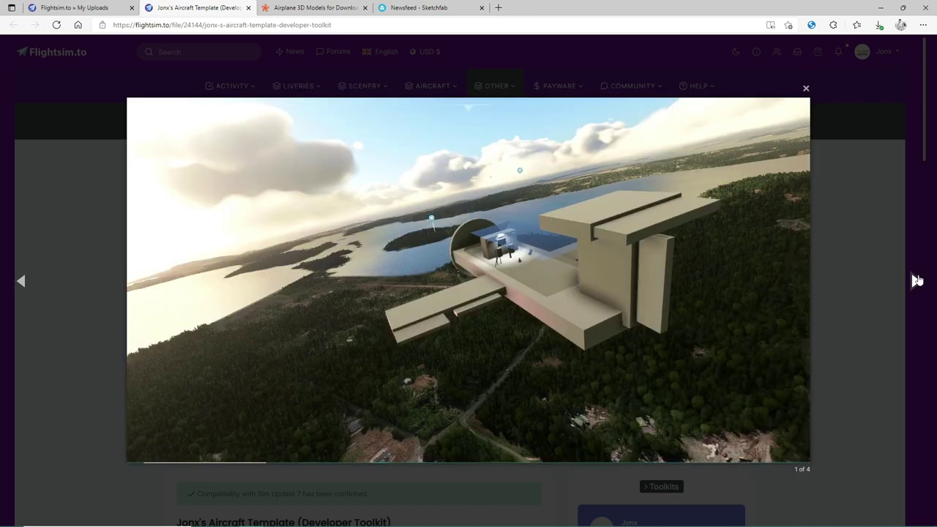
{"action": "left_click", "coordinate": [916, 281]}
{"action": "left_click", "coordinate": [916, 281]}
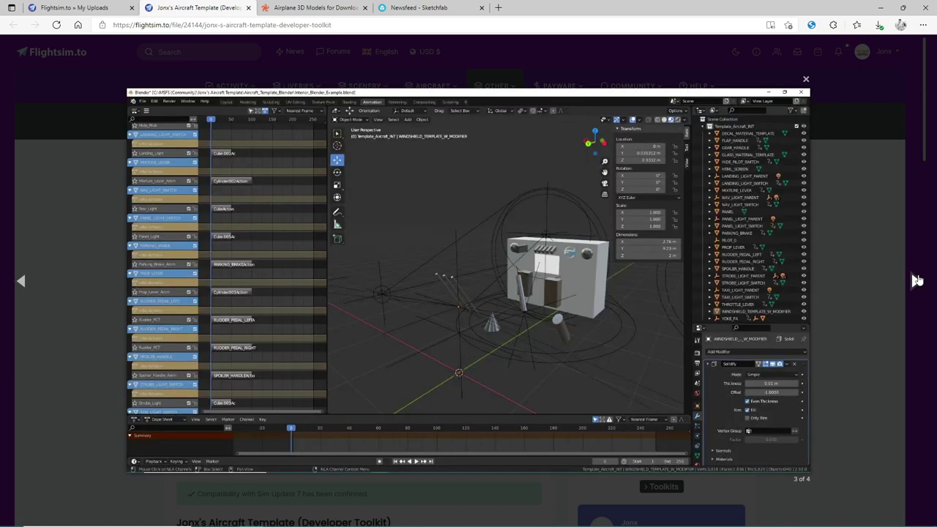
{"action": "left_click", "coordinate": [916, 276]}
{"action": "left_click", "coordinate": [843, 92]}
Look over the template page's description, included folders and image thumbnails, and return to the page heading
{"action": "scroll", "coordinate": [533, 352], "scroll_direction": "down", "scroll_amount": 4}
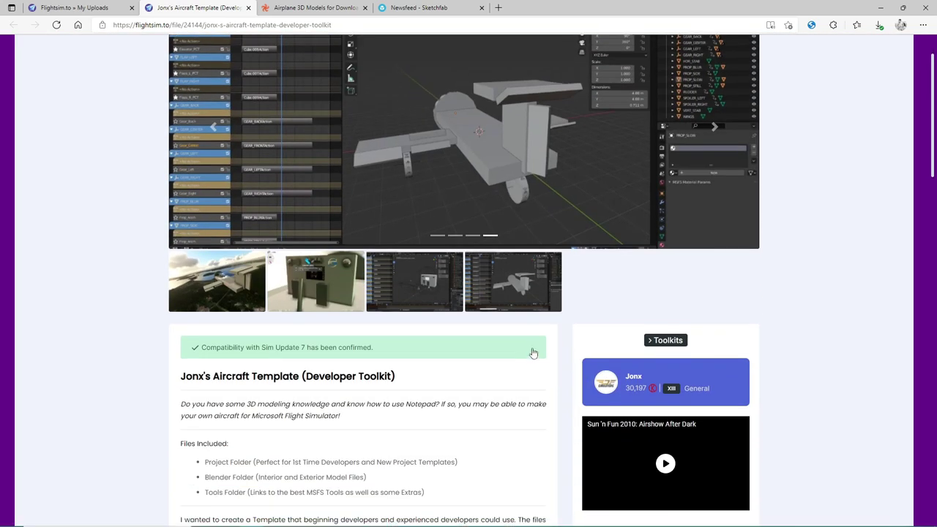
{"action": "scroll", "coordinate": [233, 333], "scroll_direction": "up", "scroll_amount": 3}
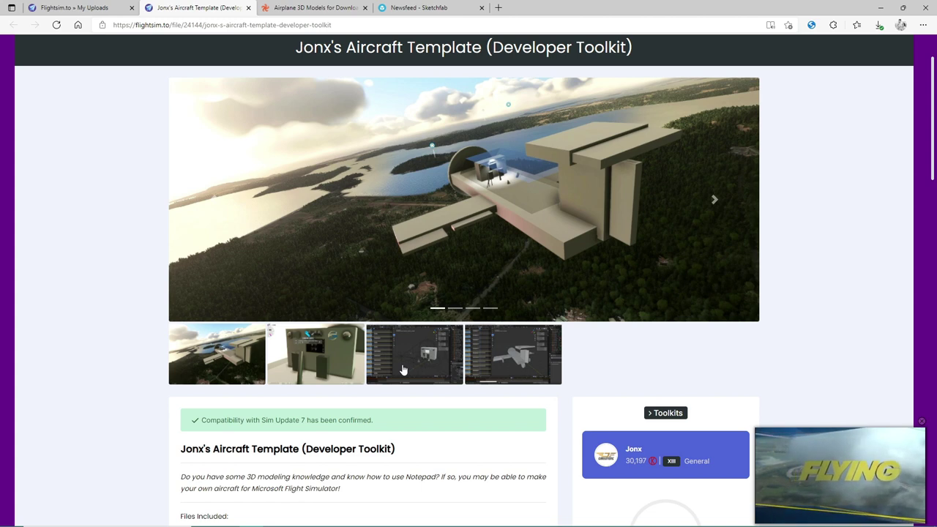
{"action": "scroll", "coordinate": [403, 383], "scroll_direction": "up", "scroll_amount": 1}
{"action": "scroll", "coordinate": [374, 354], "scroll_direction": "down", "scroll_amount": 3}
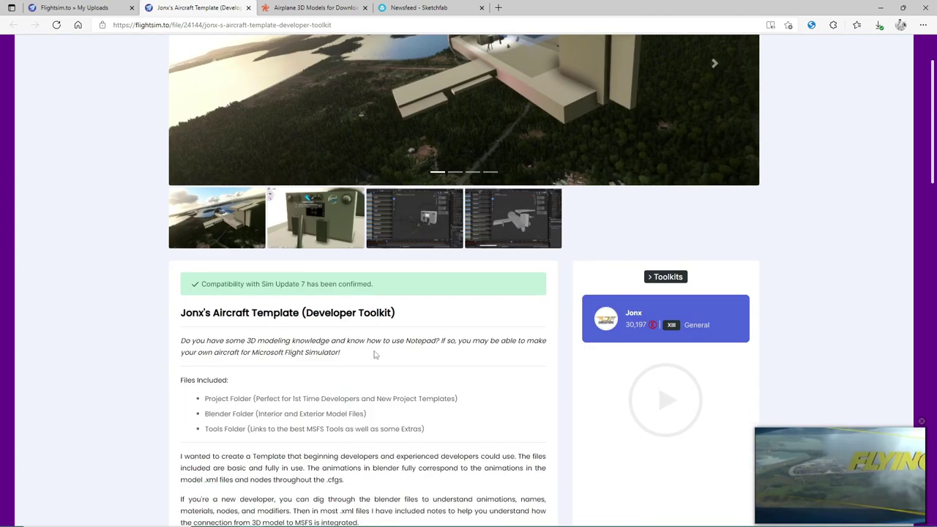
{"action": "scroll", "coordinate": [375, 355], "scroll_direction": "down", "scroll_amount": 2}
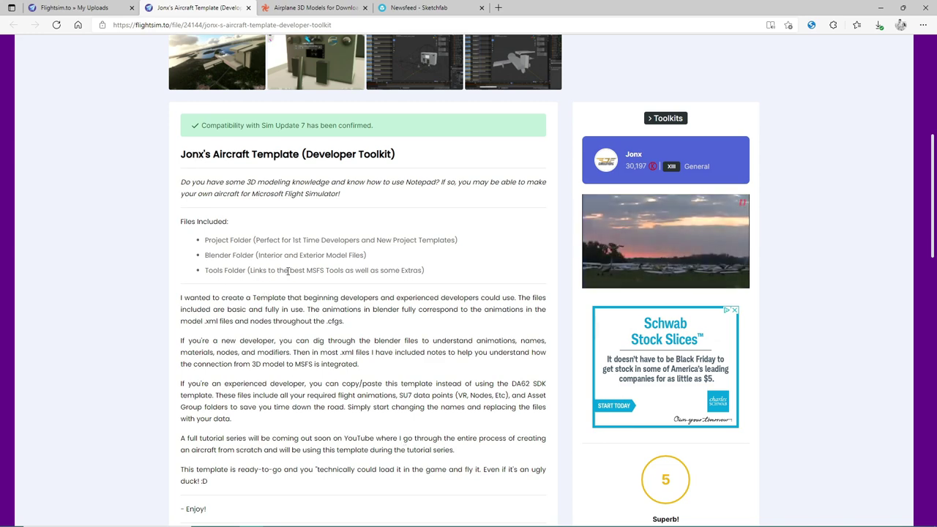
{"action": "mouse_move", "coordinate": [481, 524]}
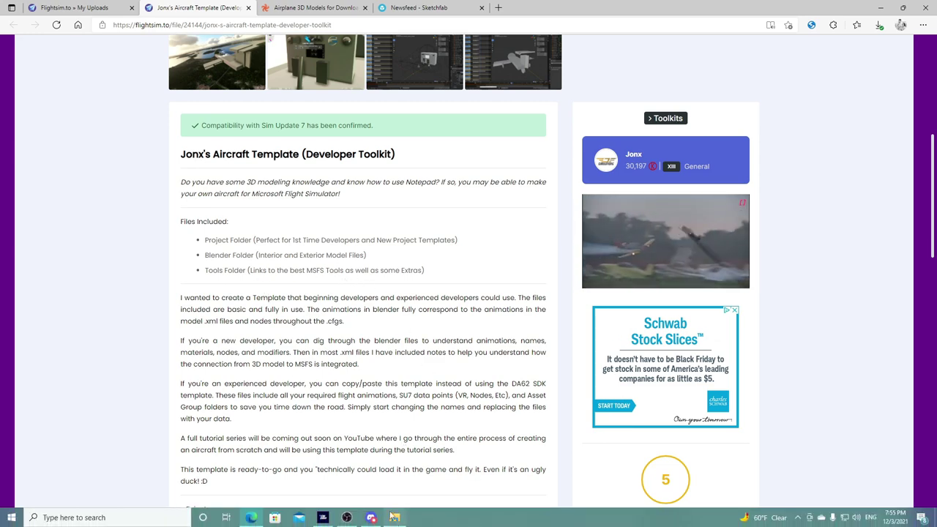
{"action": "scroll", "coordinate": [804, 118], "scroll_direction": "up", "scroll_amount": 5}
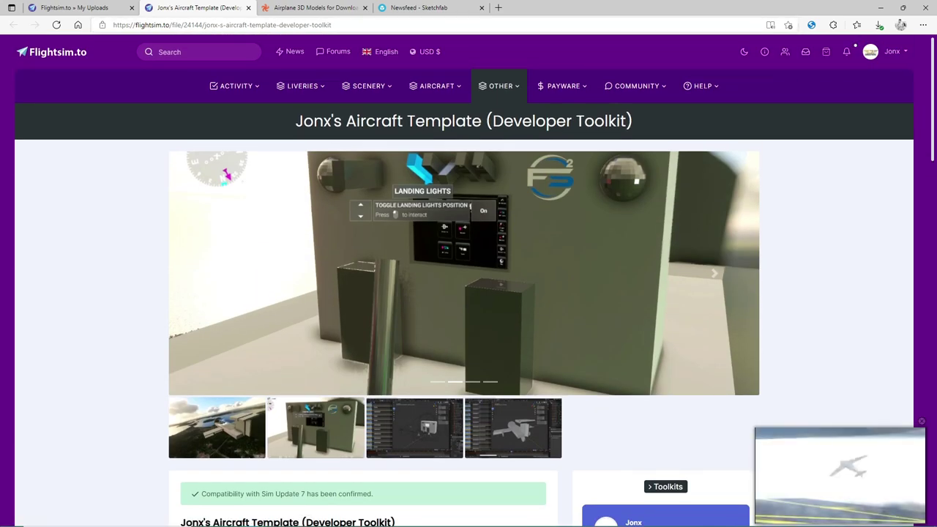
Switch to File Explorer and open the Aircraft_Template_Tools folder inside the aircraft template folder
{"action": "left_click", "coordinate": [394, 518]}
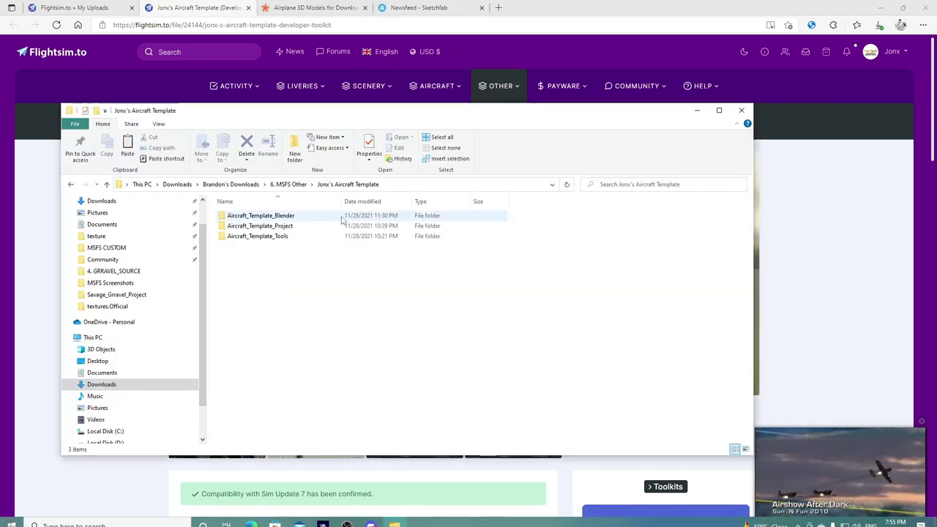
{"action": "mouse_move", "coordinate": [328, 243]}
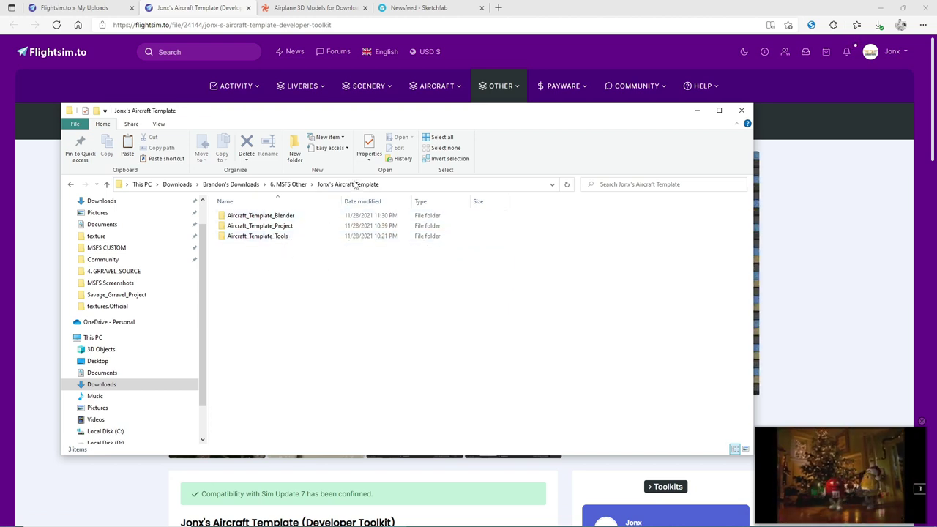
{"action": "mouse_move", "coordinate": [287, 238]}
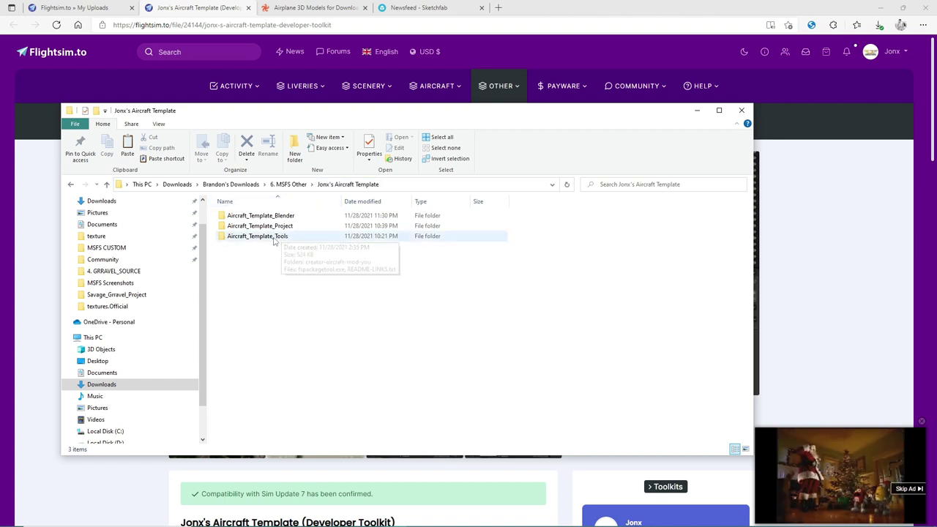
{"action": "left_click", "coordinate": [253, 242]}
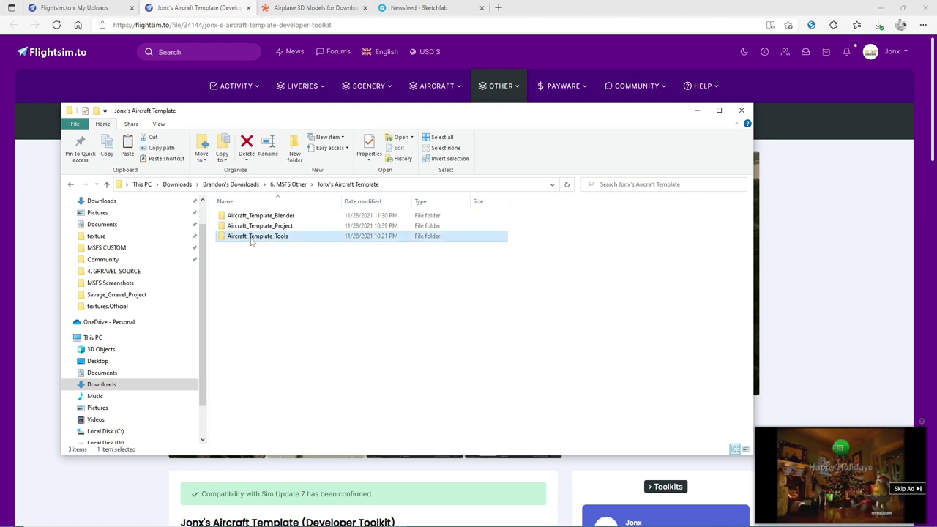
{"action": "double_click", "coordinate": [257, 242]}
{"action": "left_click", "coordinate": [258, 238]}
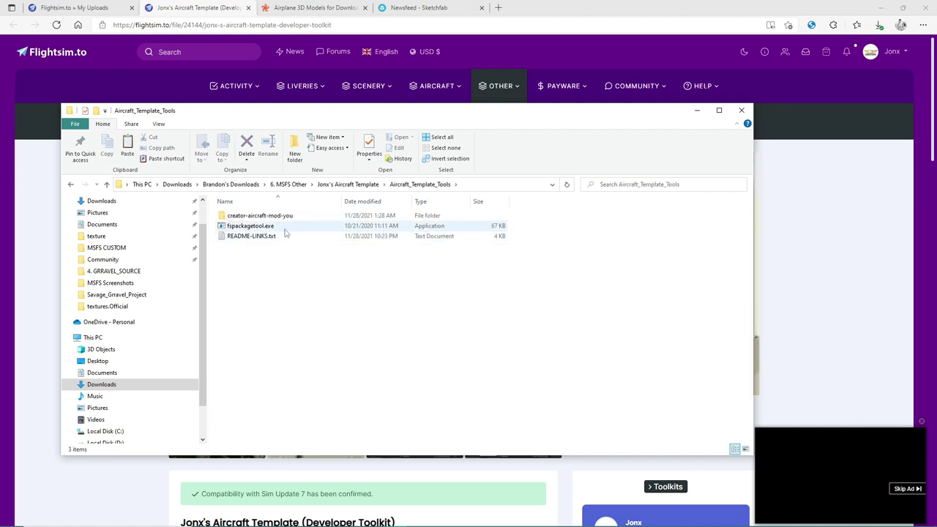
Open README-LINKS.txt and read the tool links, highlighting the Blender, Blender2MSFS, MSFS2Blender2MSFS and MSFSLayoutGenerator entries
{"action": "double_click", "coordinate": [262, 240]}
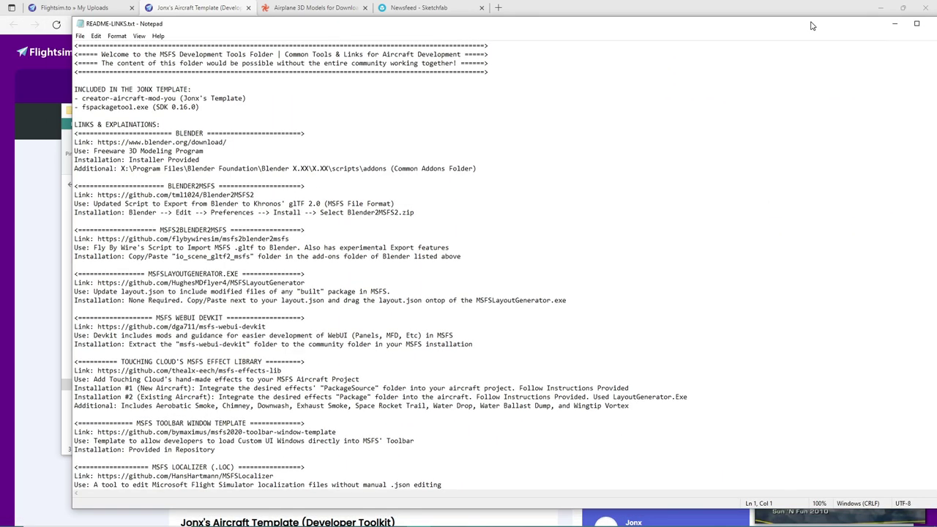
{"action": "left_click_drag", "start_coordinate": [811, 26], "coordinate": [757, 18]}
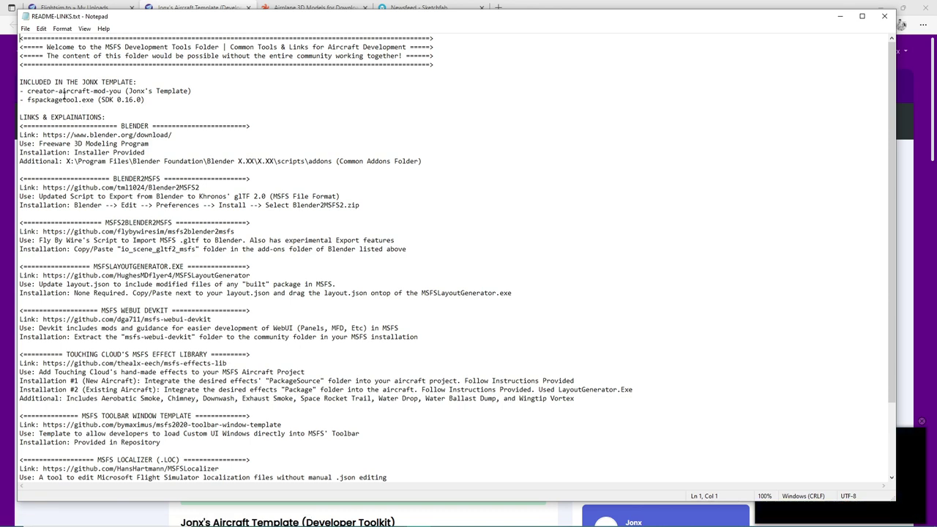
{"action": "scroll", "coordinate": [103, 152], "scroll_direction": "down", "scroll_amount": 1}
{"action": "scroll", "coordinate": [95, 147], "scroll_direction": "up", "scroll_amount": 1}
{"action": "scroll", "coordinate": [76, 134], "scroll_direction": "down", "scroll_amount": 1}
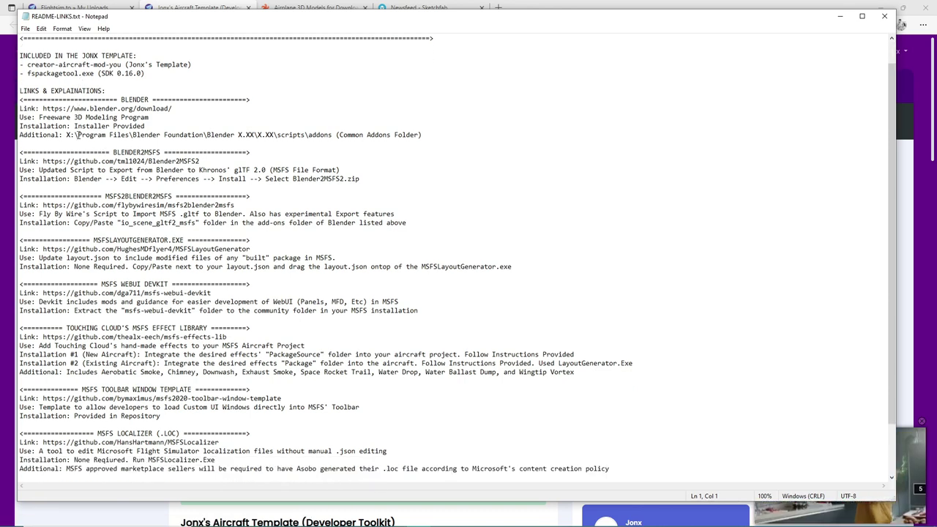
{"action": "left_click_drag", "start_coordinate": [82, 108], "coordinate": [130, 108]}
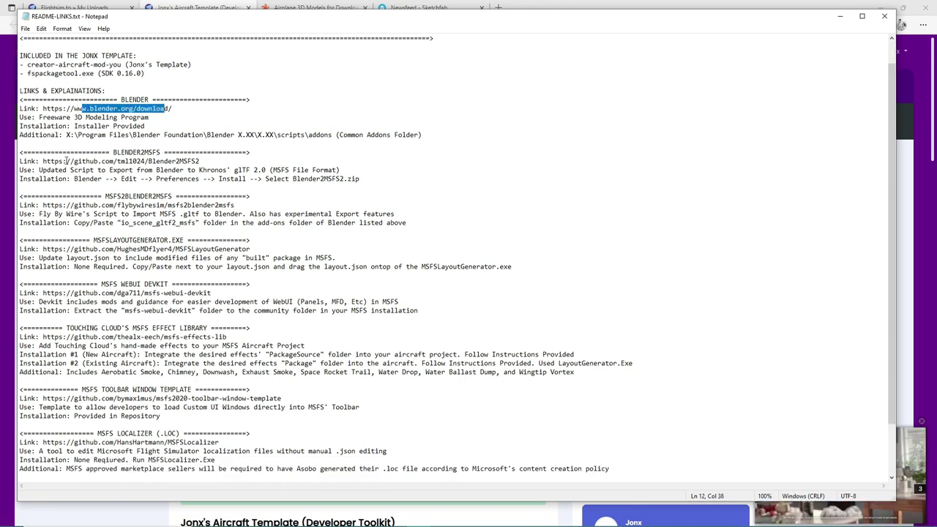
{"action": "left_click_drag", "start_coordinate": [66, 160], "coordinate": [189, 160]}
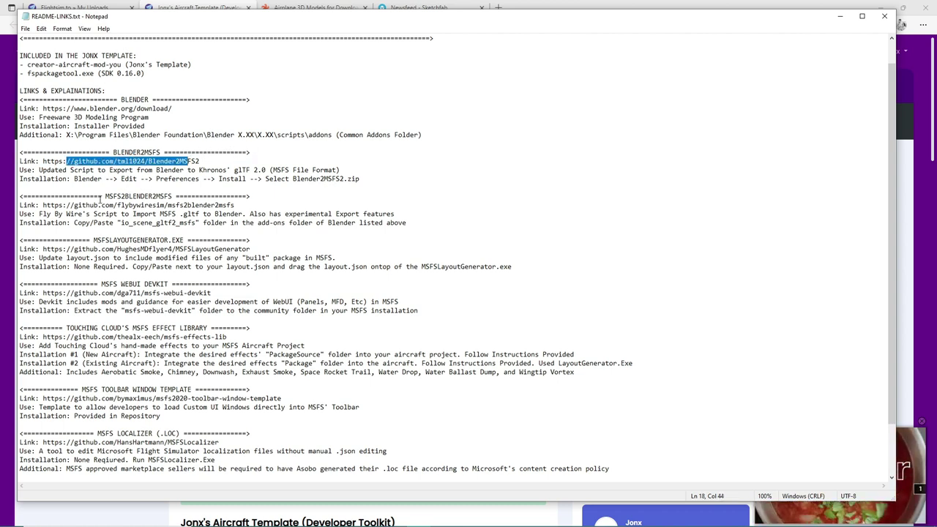
{"action": "left_click_drag", "start_coordinate": [97, 196], "coordinate": [252, 196]}
{"action": "left_click", "coordinate": [216, 196]}
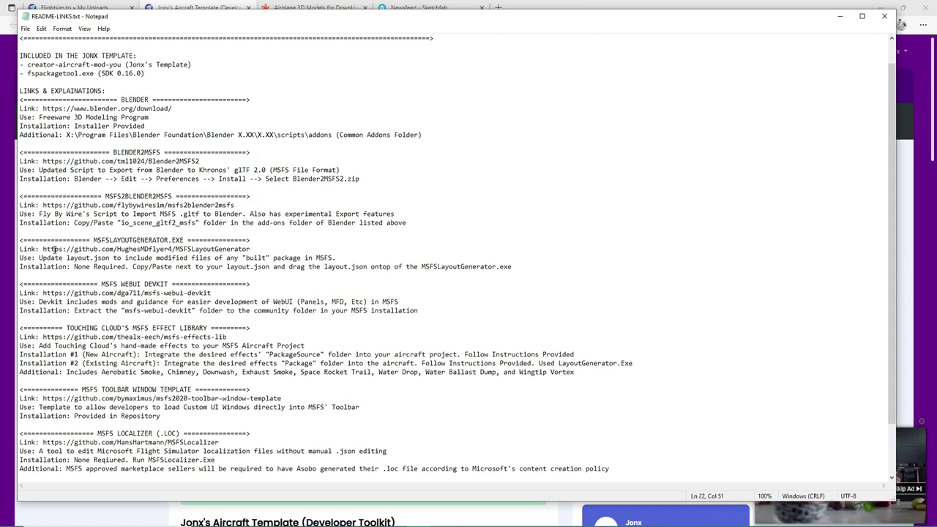
{"action": "left_click_drag", "start_coordinate": [39, 249], "coordinate": [212, 249]}
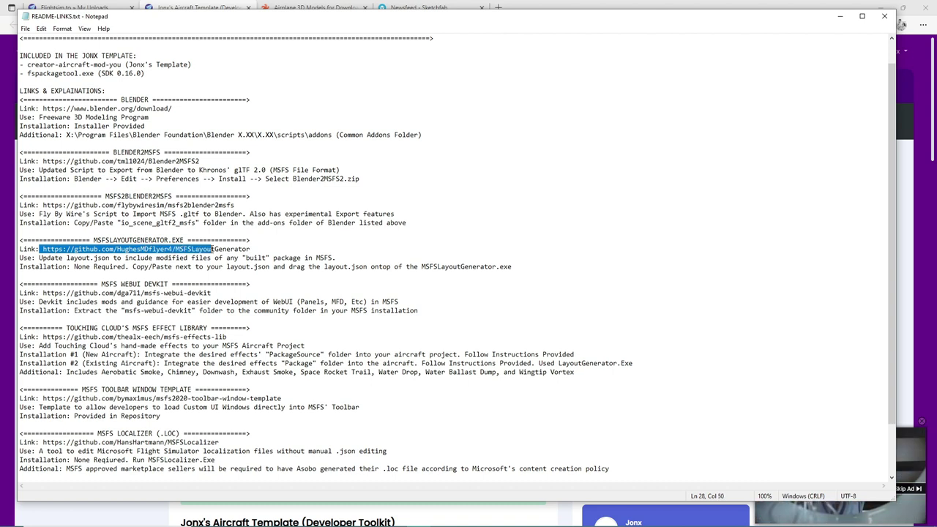
{"action": "scroll", "coordinate": [131, 268], "scroll_direction": "down", "scroll_amount": 1}
{"action": "left_click", "coordinate": [130, 267]}
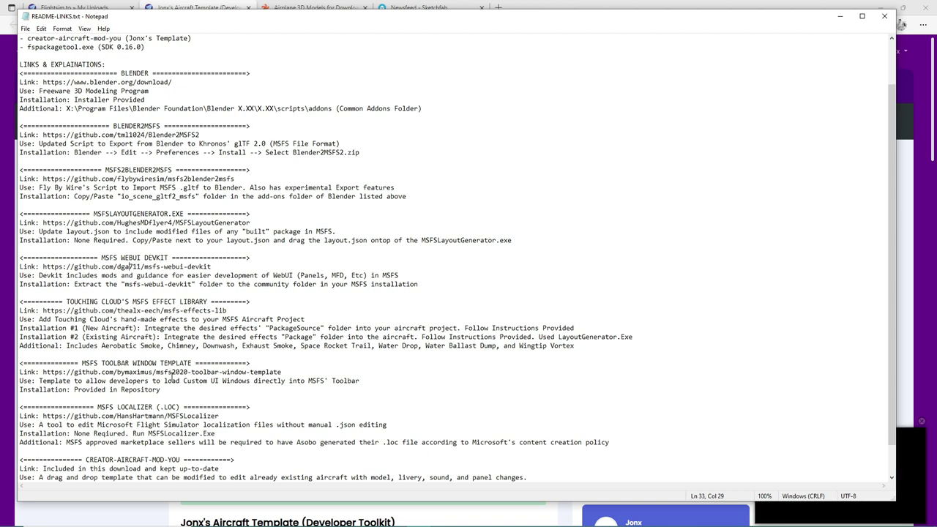
Read the CREATOR-AIRCRAFT-MOD-YOU and FSPACKAGETOOL.EXE entries at the end of the readme, highlighting their descriptions
{"action": "scroll", "coordinate": [173, 375], "scroll_direction": "down", "scroll_amount": 1}
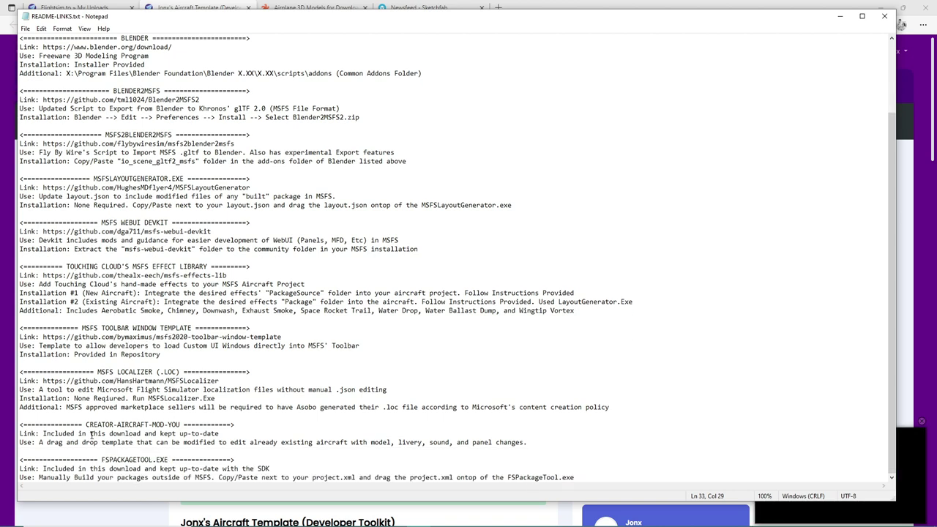
{"action": "left_click_drag", "start_coordinate": [20, 434], "coordinate": [606, 442]}
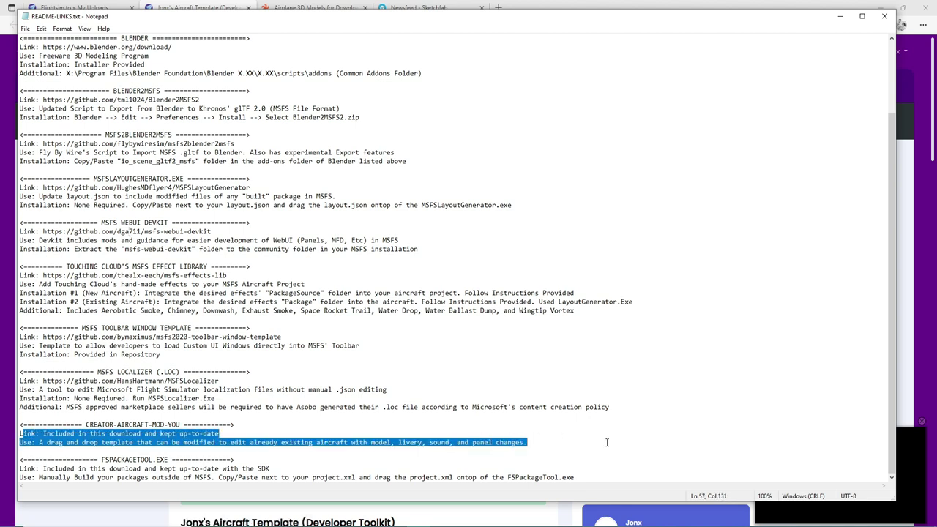
{"action": "left_click_drag", "start_coordinate": [36, 478], "coordinate": [573, 486]}
{"action": "left_click", "coordinate": [43, 477]}
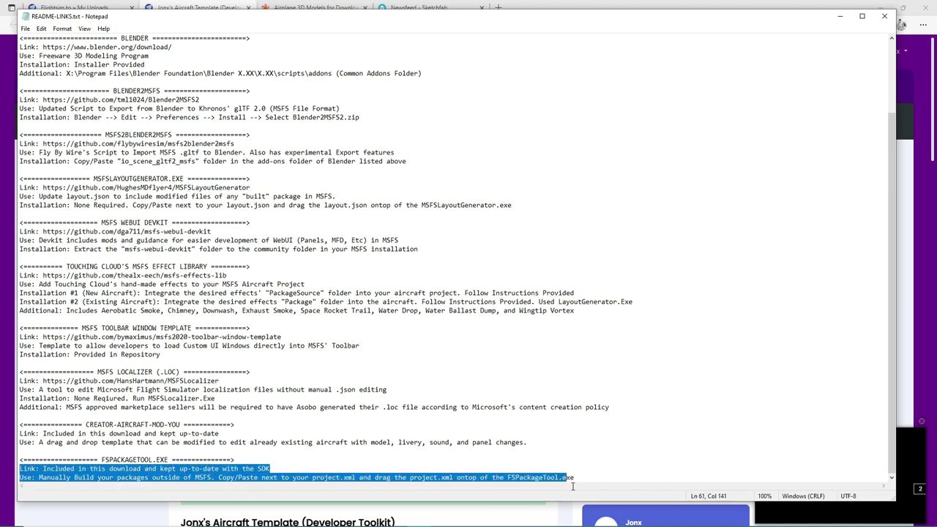
{"action": "scroll", "coordinate": [402, 407], "scroll_direction": "up", "scroll_amount": 4}
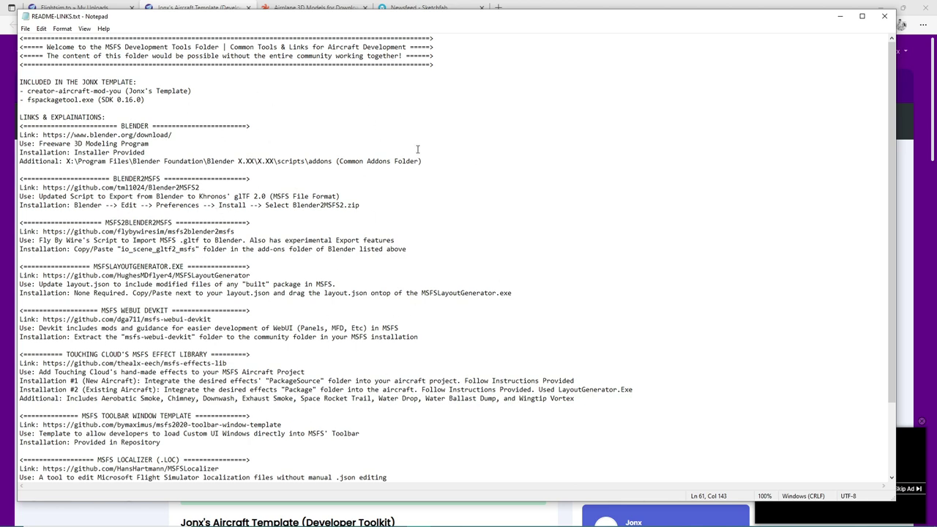
Highlight the MSFS2BLENDER2MSFS entry's use, installation and link lines in the readme, look over the remaining entries, and close the file
{"action": "scroll", "coordinate": [359, 176], "scroll_direction": "down", "scroll_amount": 4}
{"action": "scroll", "coordinate": [386, 205], "scroll_direction": "up", "scroll_amount": 4}
{"action": "left_click_drag", "start_coordinate": [18, 241], "coordinate": [441, 241]}
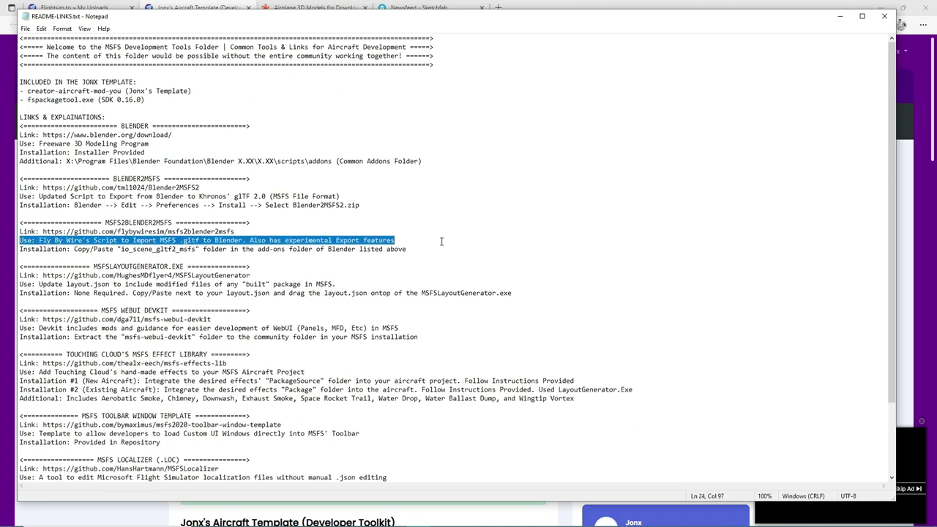
{"action": "left_click_drag", "start_coordinate": [16, 249], "coordinate": [387, 248]}
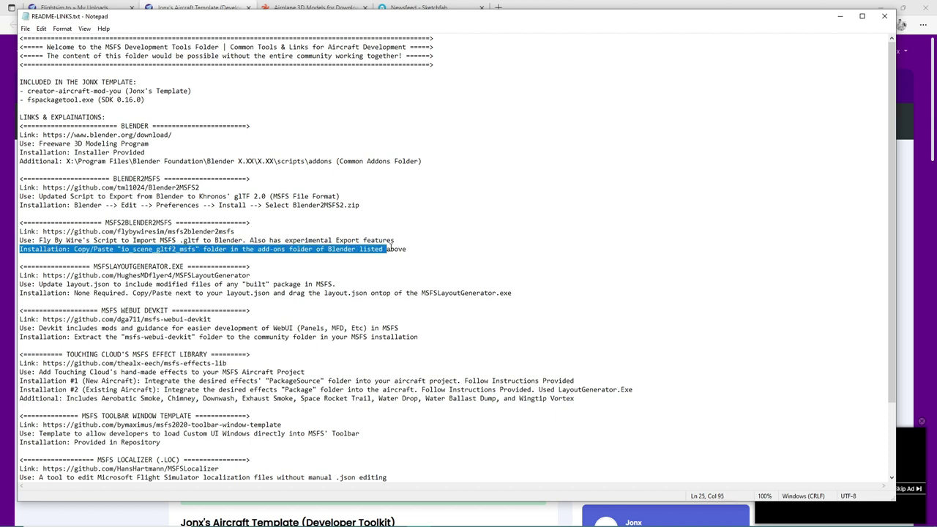
{"action": "left_click_drag", "start_coordinate": [23, 231], "coordinate": [323, 233]}
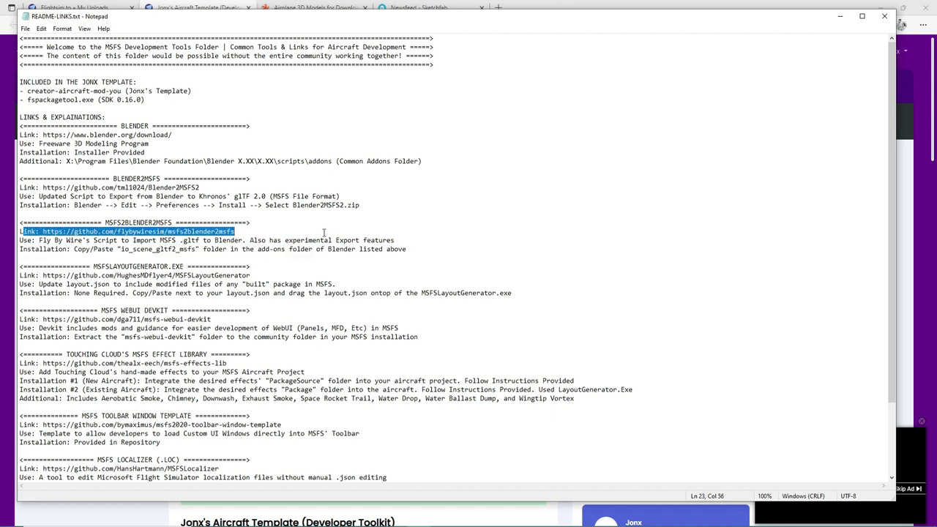
{"action": "left_click", "coordinate": [305, 249]}
{"action": "scroll", "coordinate": [92, 152], "scroll_direction": "down", "scroll_amount": 3}
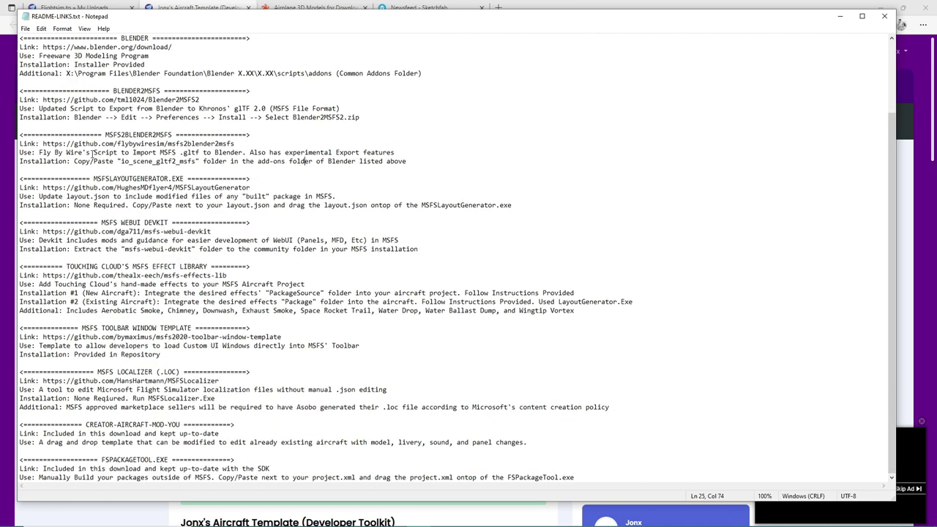
{"action": "left_click", "coordinate": [878, 22]}
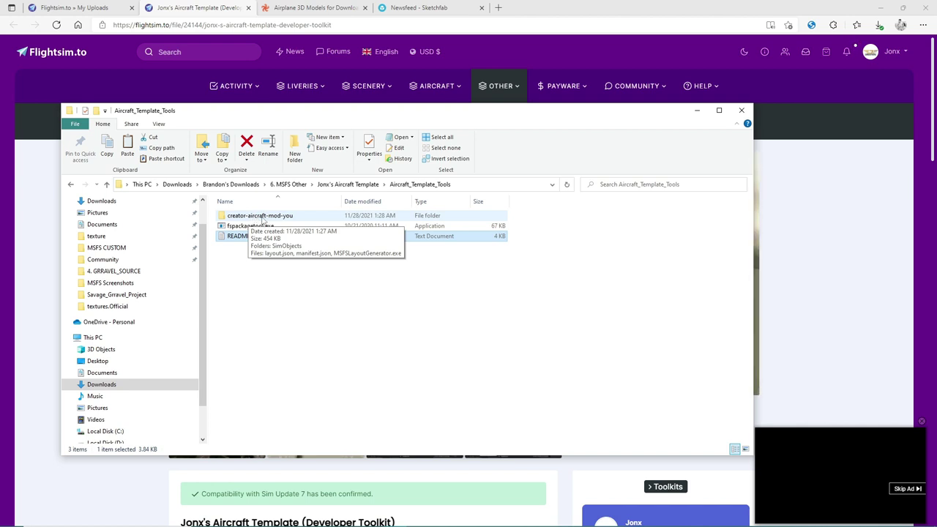
Open the creator-aircraft-mod-you folder and go through SimObjects and Airplanes to the inner creator-aircraft-mod-you folder to view its contents
{"action": "double_click", "coordinate": [264, 217]}
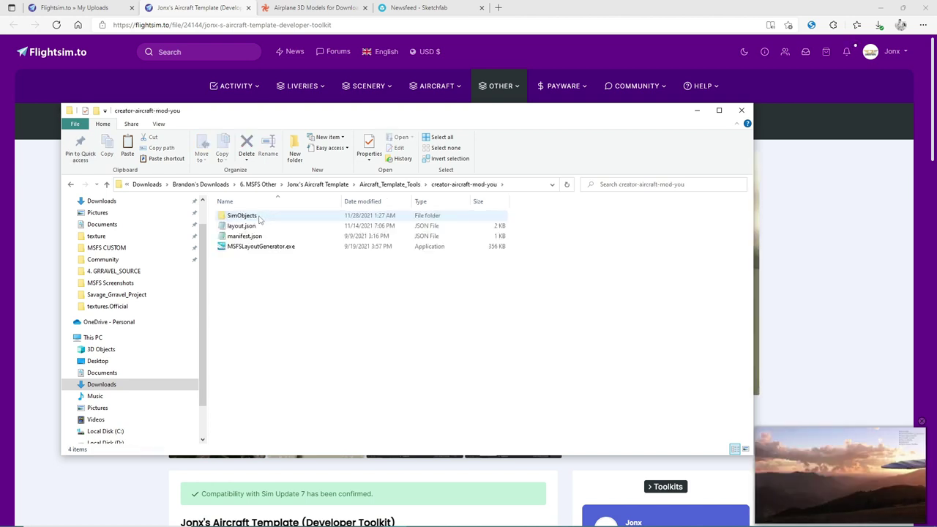
{"action": "left_click", "coordinate": [259, 218]}
{"action": "double_click", "coordinate": [259, 218]}
{"action": "left_click", "coordinate": [258, 219]}
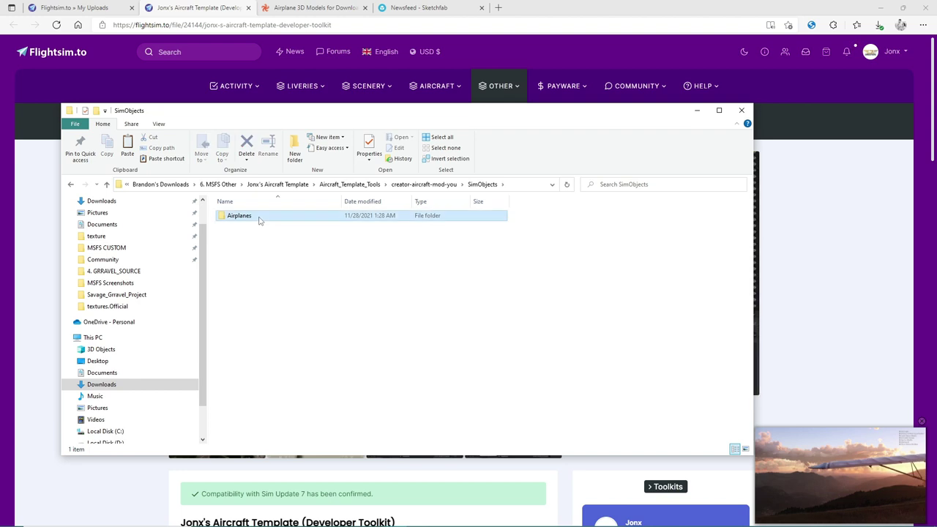
{"action": "double_click", "coordinate": [258, 216]}
{"action": "left_click", "coordinate": [258, 220]}
{"action": "double_click", "coordinate": [259, 219]}
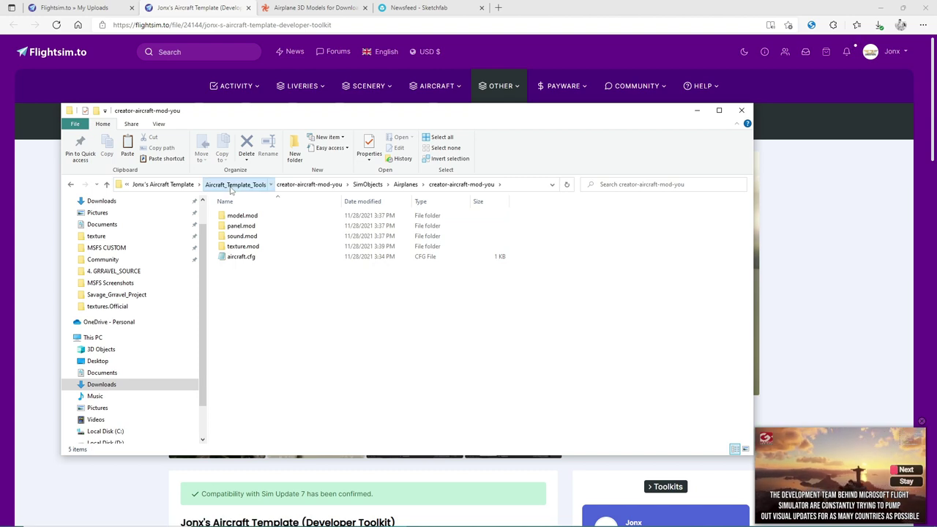
Go back up to the main aircraft template folder and open Aircraft_Template_Project
{"action": "left_click", "coordinate": [253, 184]}
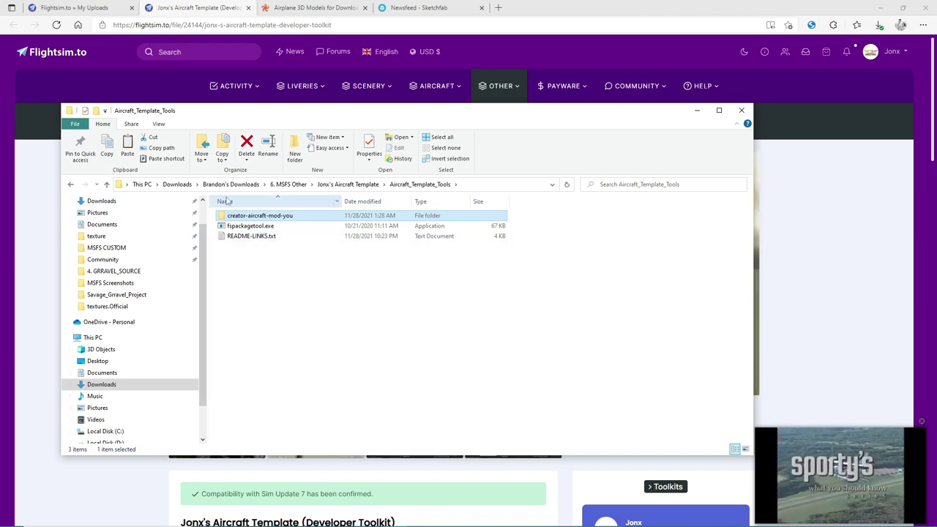
{"action": "left_click", "coordinate": [348, 185]}
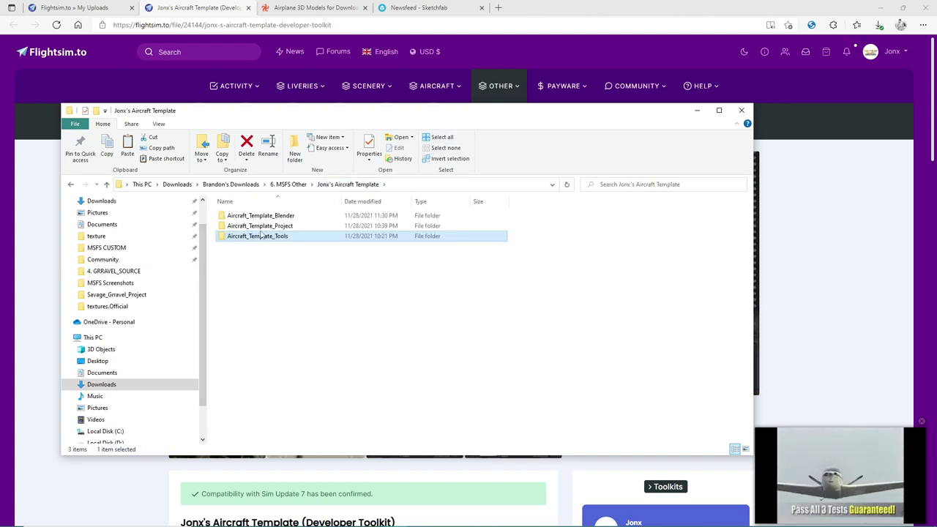
{"action": "double_click", "coordinate": [265, 227]}
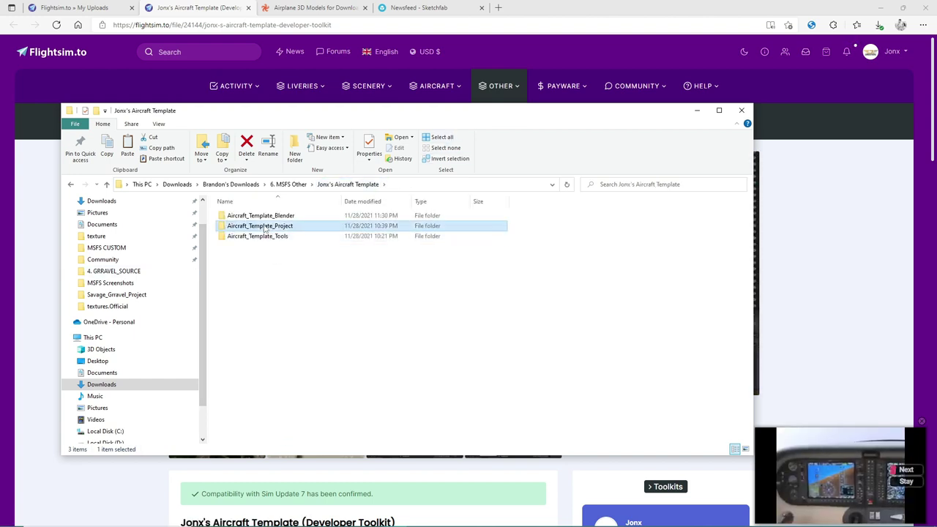
{"action": "key", "text": "alt+Left"}
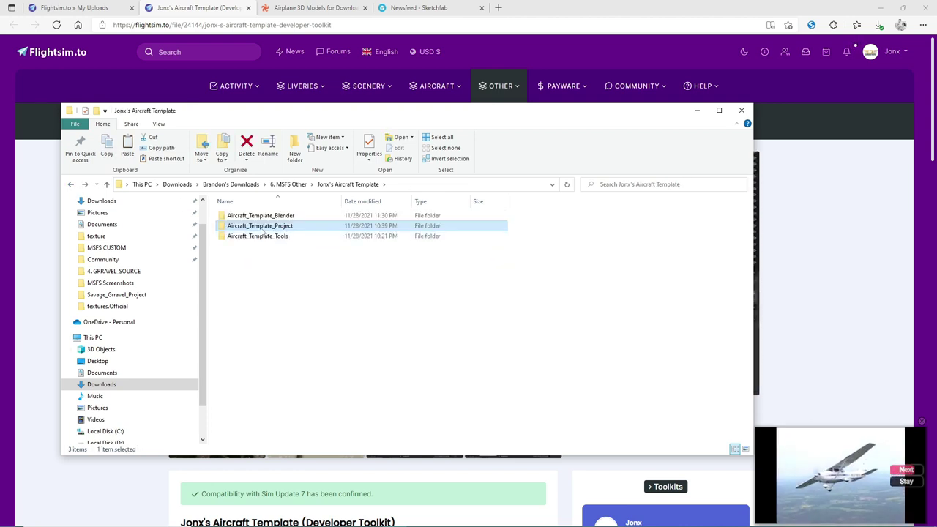
{"action": "right_click", "coordinate": [261, 228]}
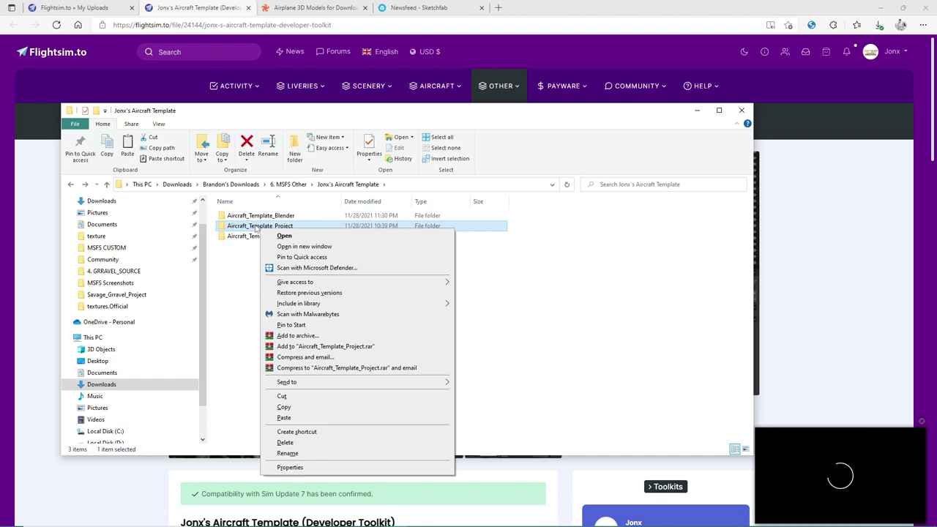
{"action": "left_click", "coordinate": [284, 236]}
Copy all the folders and the aircraft_template_project.xml file in Aircraft_Template_Project
{"action": "left_click_drag", "start_coordinate": [288, 347], "coordinate": [232, 218]}
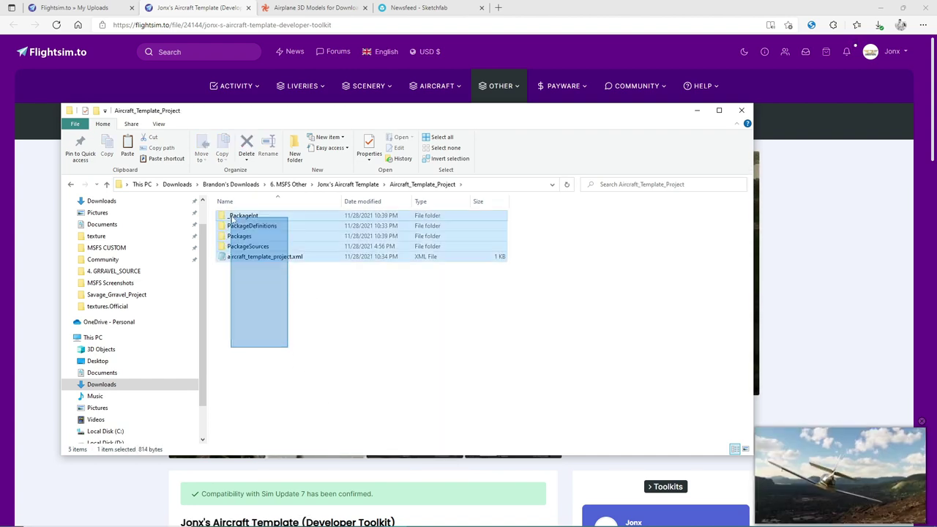
{"action": "right_click", "coordinate": [232, 214]}
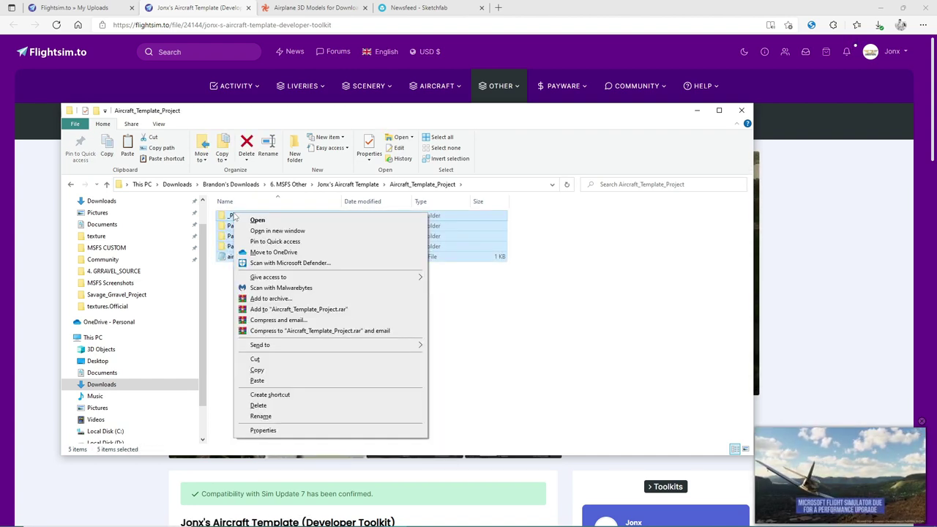
{"action": "left_click", "coordinate": [288, 372]}
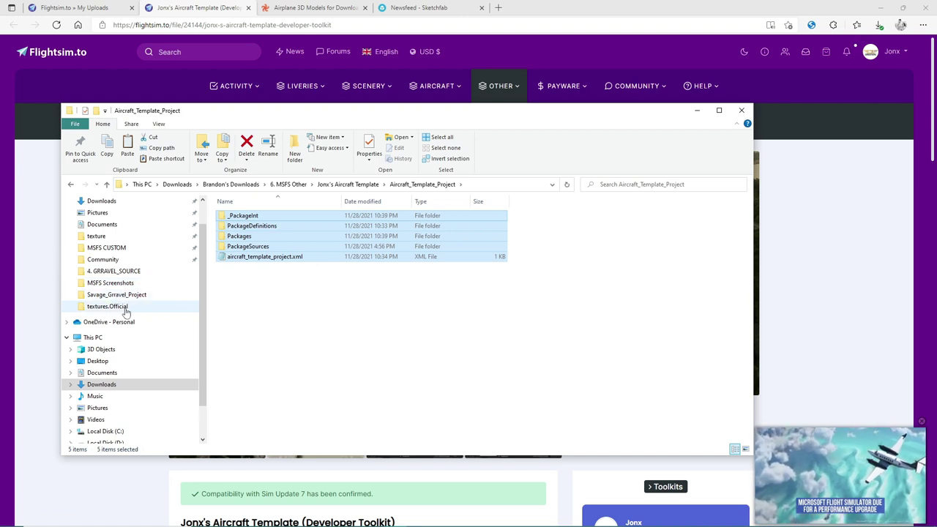
Paste the copied template project files into the Simple Aircraft Project folder inside MSFS DEV SERIES on Local Disk (C:)
{"action": "scroll", "coordinate": [126, 311], "scroll_direction": "down", "scroll_amount": 2}
{"action": "scroll", "coordinate": [117, 299], "scroll_direction": "up", "scroll_amount": 3}
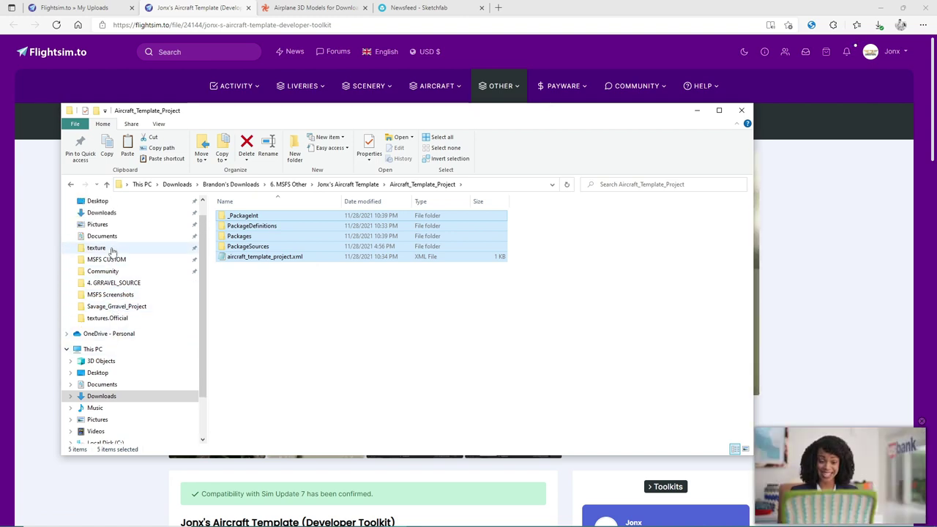
{"action": "scroll", "coordinate": [111, 293], "scroll_direction": "down", "scroll_amount": 2}
{"action": "left_click", "coordinate": [110, 396]}
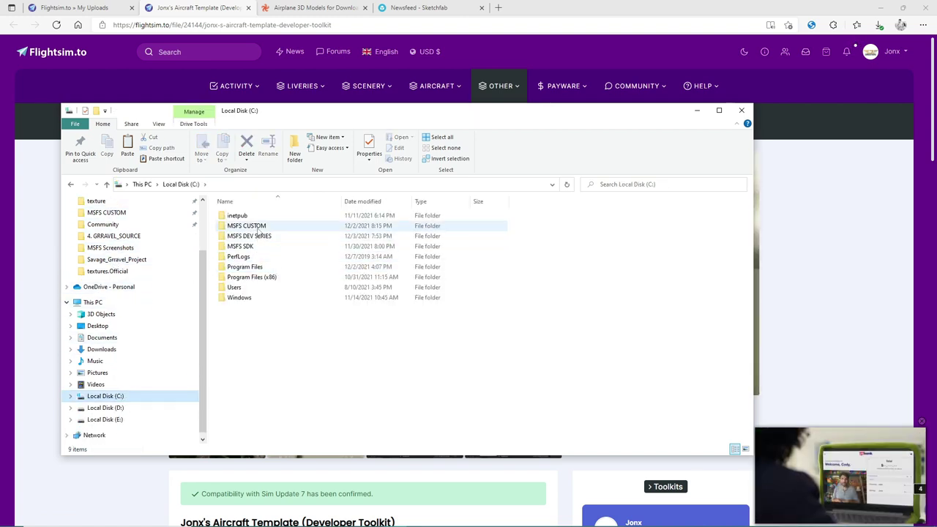
{"action": "double_click", "coordinate": [252, 236]}
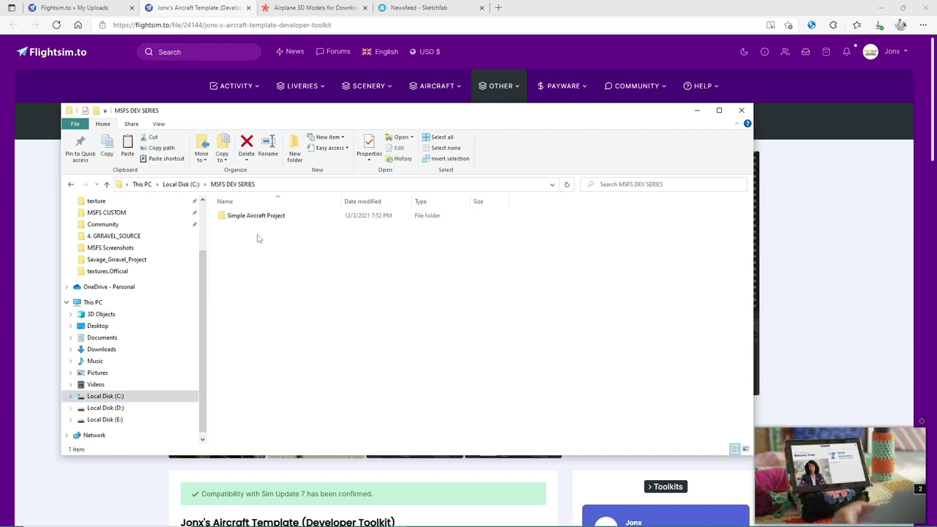
{"action": "double_click", "coordinate": [257, 216]}
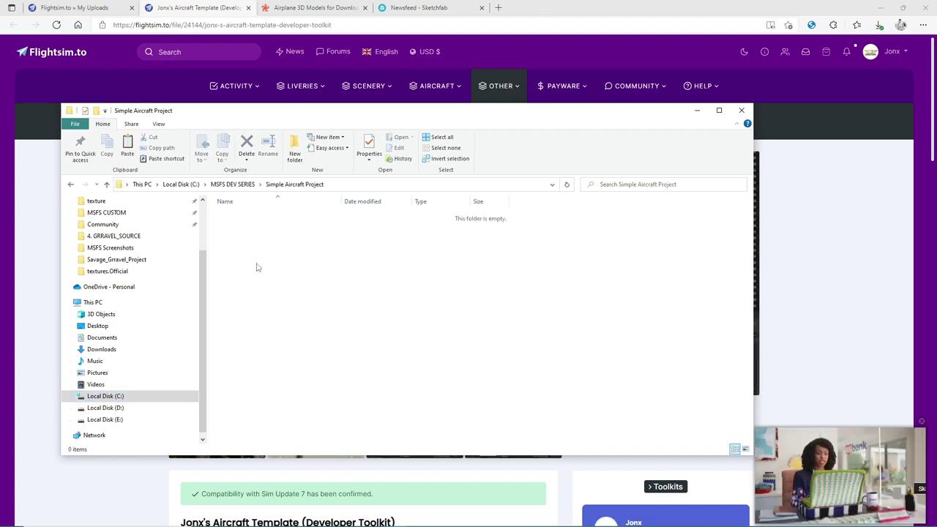
{"action": "right_click", "coordinate": [257, 265]}
{"action": "left_click", "coordinate": [281, 333]}
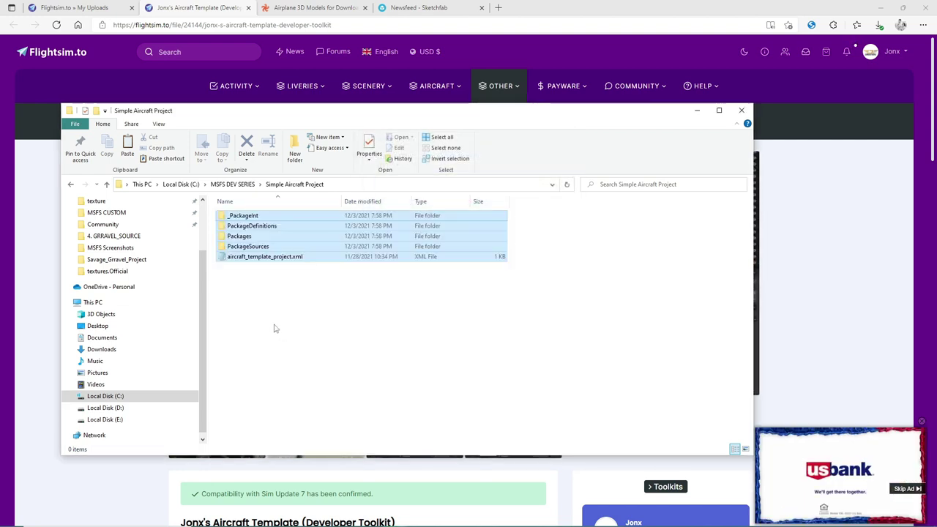
Delete the _PackageInt and Packages folders from the Simple Aircraft Project folder
{"action": "left_click", "coordinate": [270, 288]}
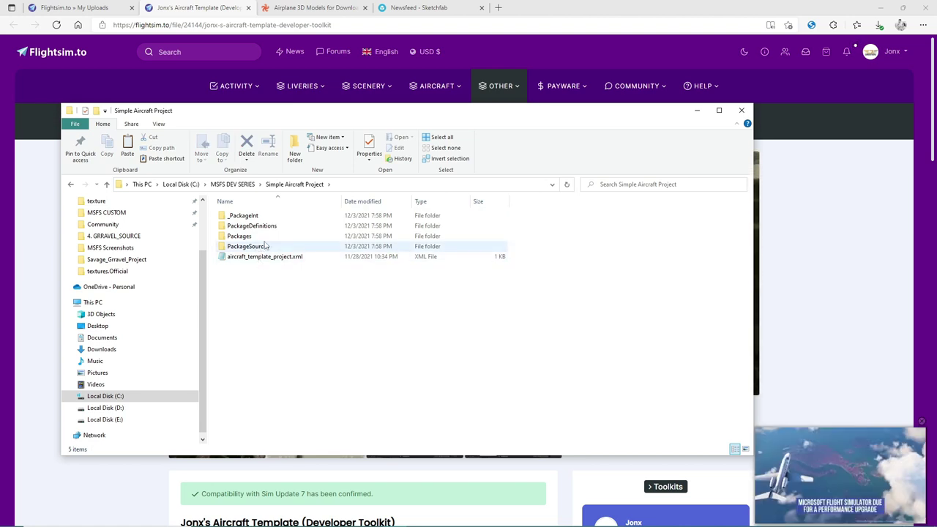
{"action": "left_click", "coordinate": [239, 237]}
{"action": "left_click", "coordinate": [247, 216]}
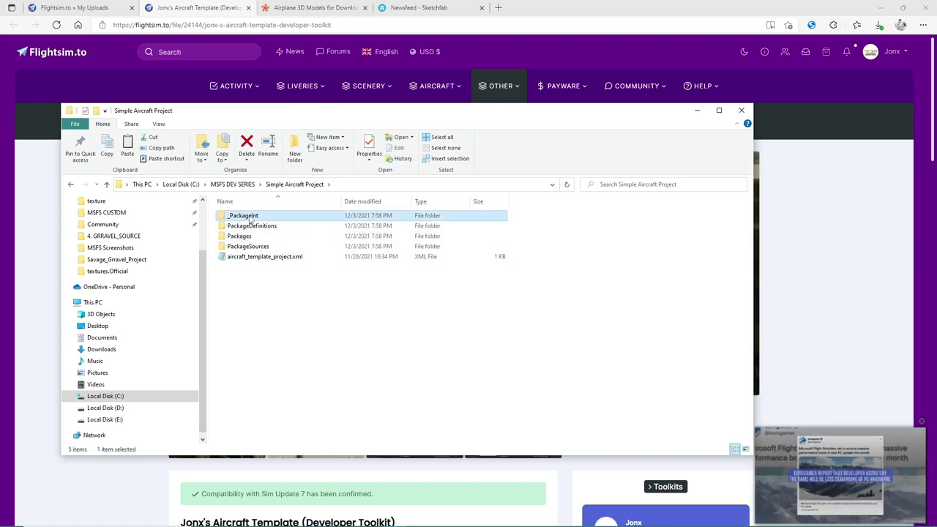
{"action": "key", "text": "super"}
{"action": "key", "text": "super"}
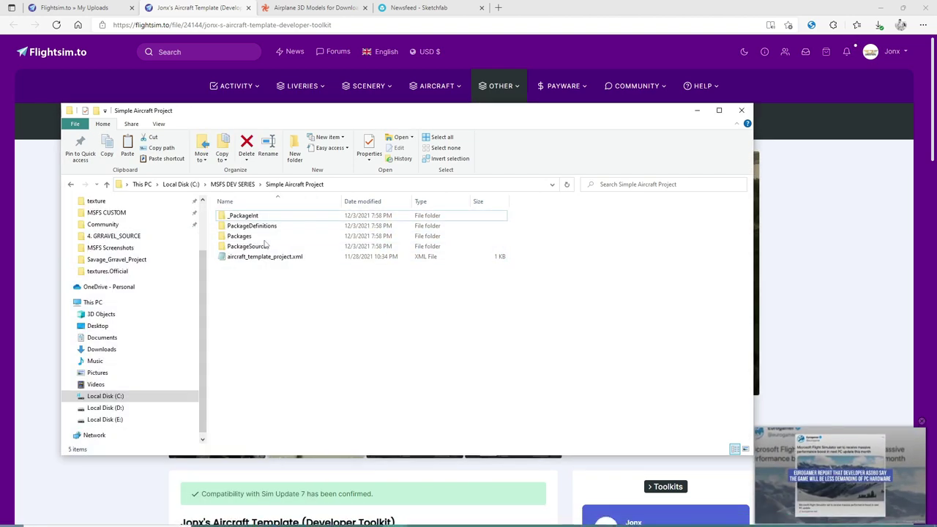
{"action": "left_click", "coordinate": [247, 237], "text": "ctrl"}
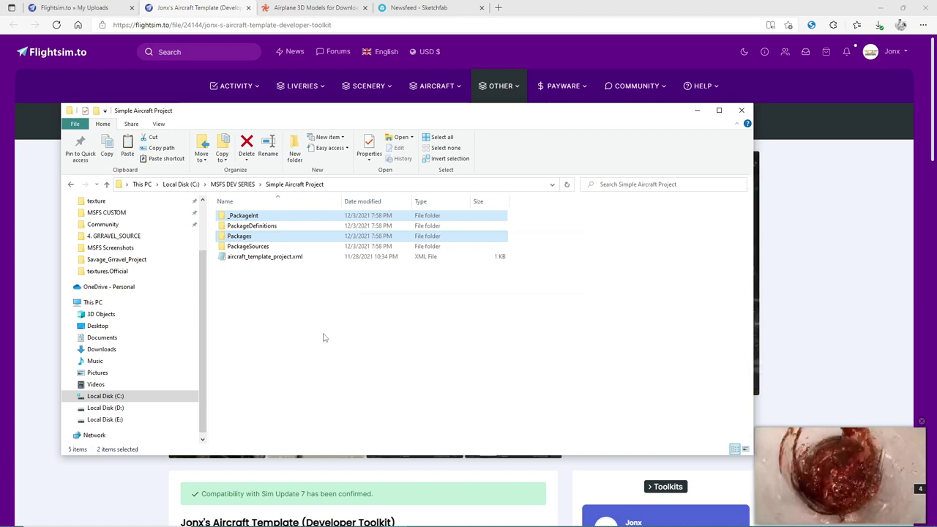
{"action": "key", "text": "Delete"}
{"action": "key", "text": "Escape"}
{"action": "key", "text": "Delete"}
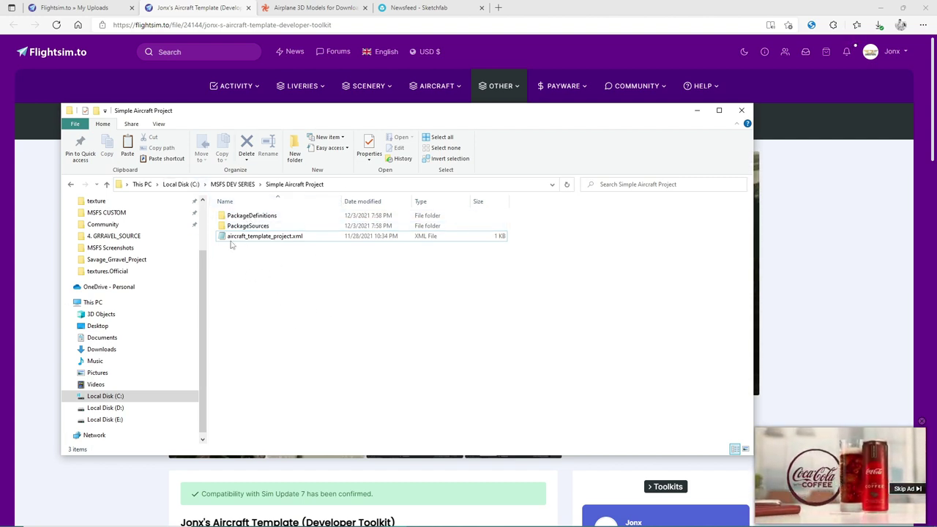
Close aircraft_template_project.xml in Notepad after opening it and reopen the file in Notepad++ to view its contents
{"action": "double_click", "coordinate": [267, 238]}
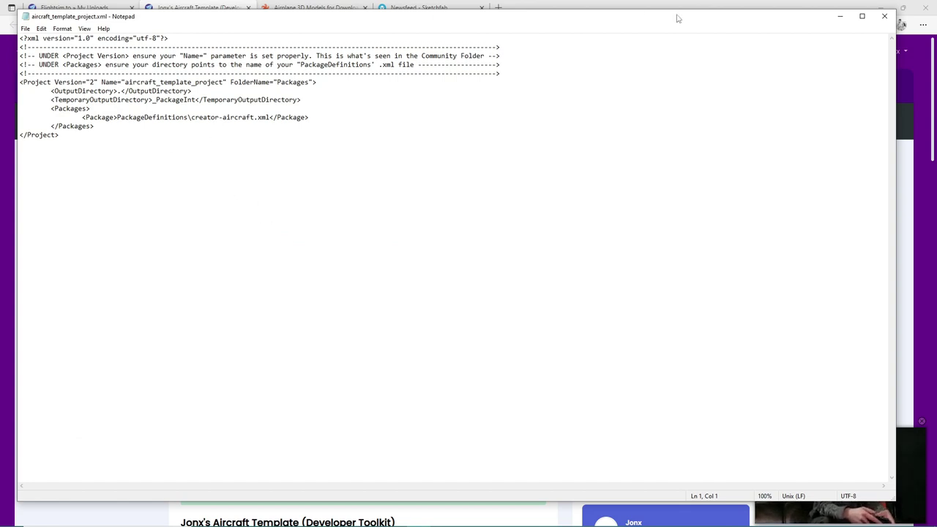
{"action": "left_click", "coordinate": [884, 15]}
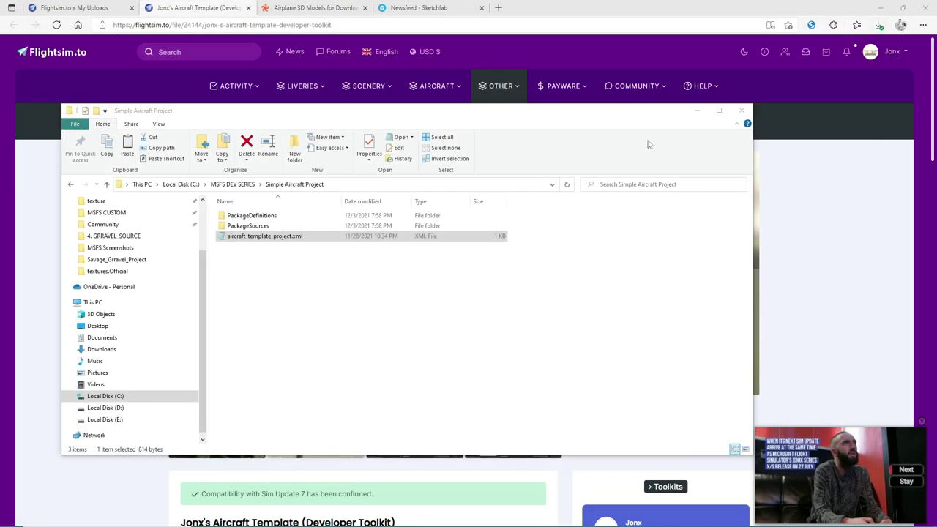
{"action": "right_click", "coordinate": [242, 240]}
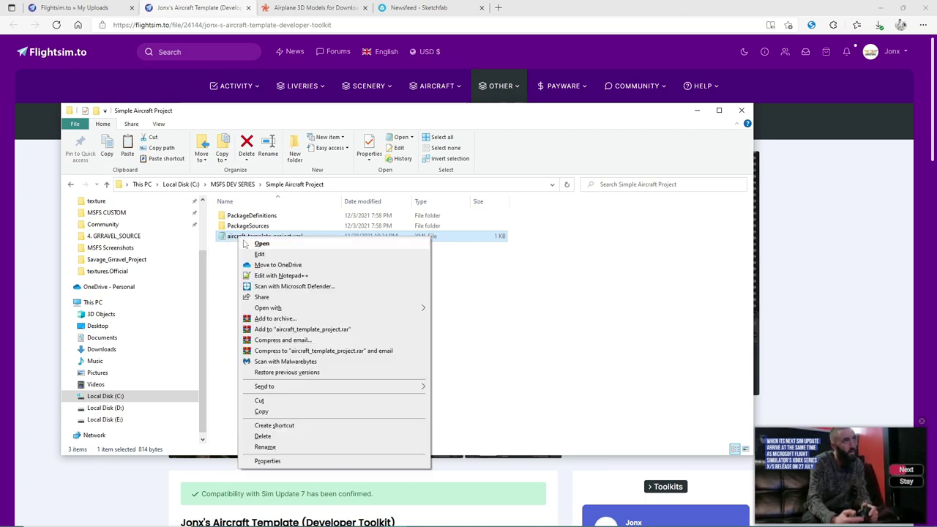
{"action": "left_click", "coordinate": [282, 276]}
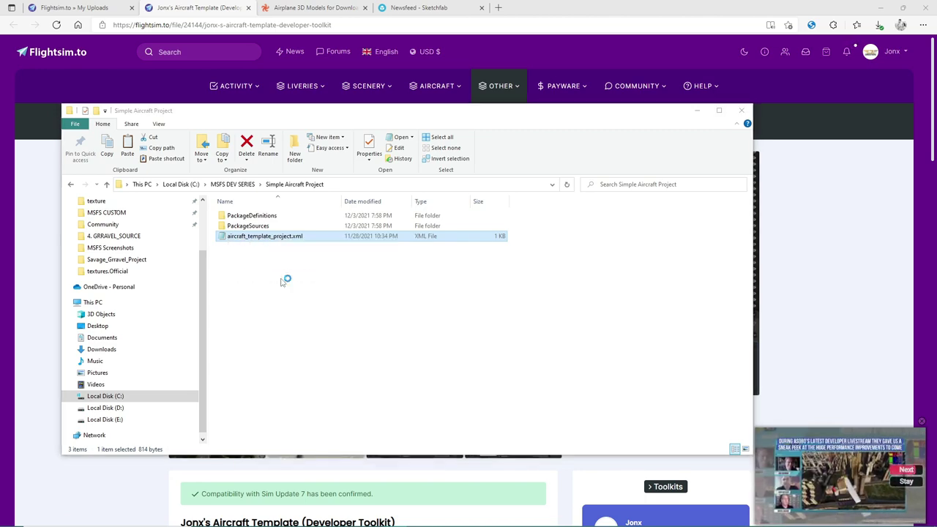
{"action": "scroll", "coordinate": [237, 200], "scroll_direction": "down", "scroll_amount": 2}
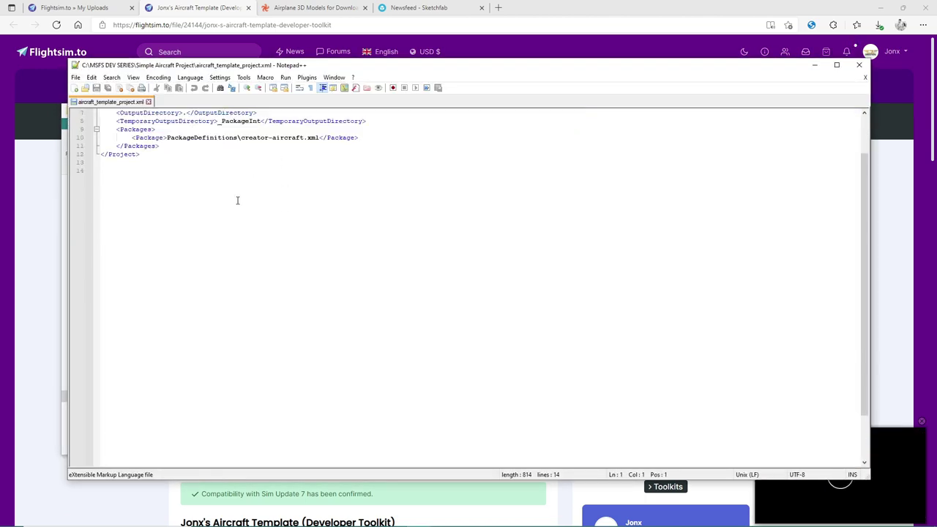
{"action": "scroll", "coordinate": [237, 200], "scroll_direction": "up", "scroll_amount": 2}
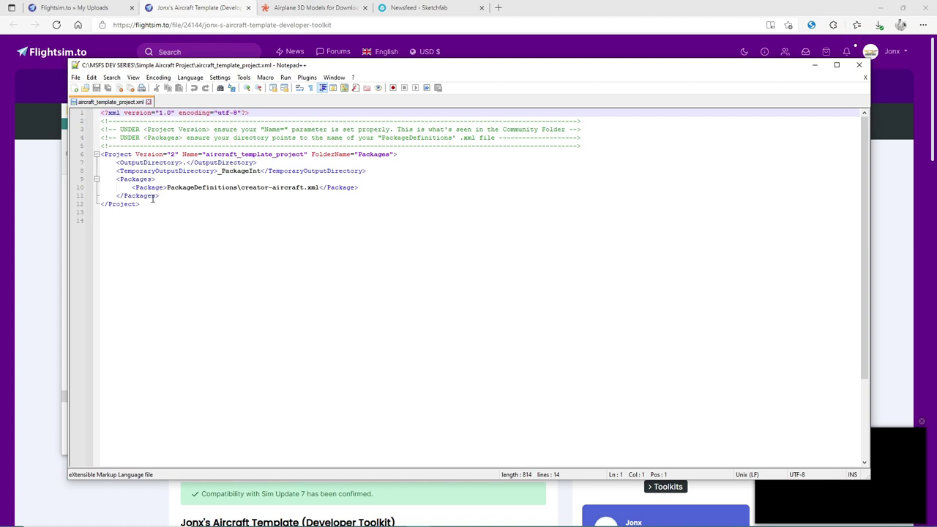
Examine the comment about the "Name=" parameter and the matching project name in the Project Version line of aircraft_template_project.xml
{"action": "left_click_drag", "start_coordinate": [153, 201], "coordinate": [99, 113]}
{"action": "left_click", "coordinate": [162, 204]}
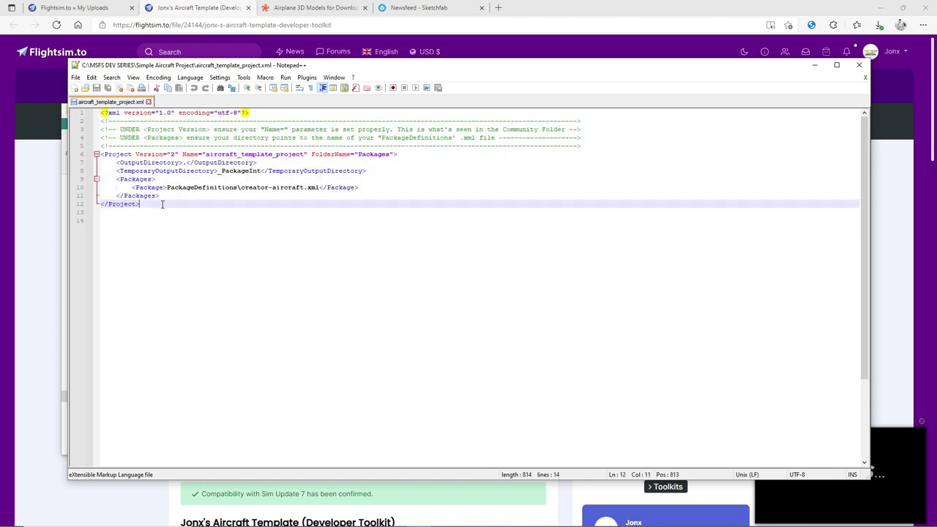
{"action": "key", "text": "Down"}
{"action": "key", "text": "Down"}
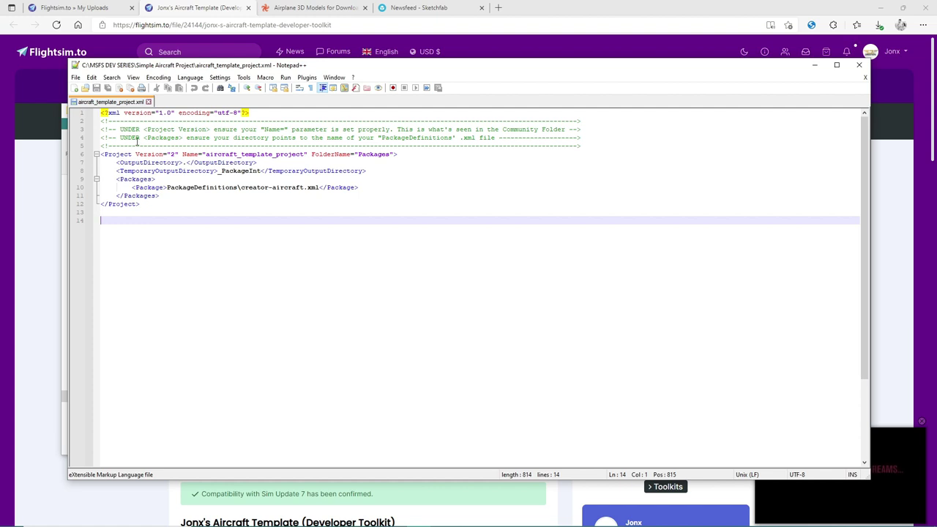
{"action": "left_click_drag", "start_coordinate": [101, 130], "coordinate": [582, 134]}
{"action": "left_click", "coordinate": [584, 148]}
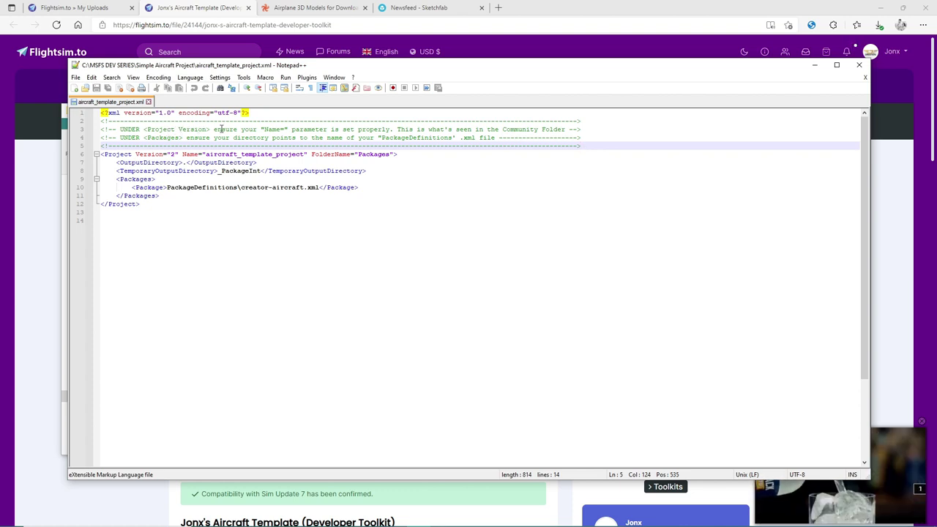
{"action": "left_click", "coordinate": [268, 130]}
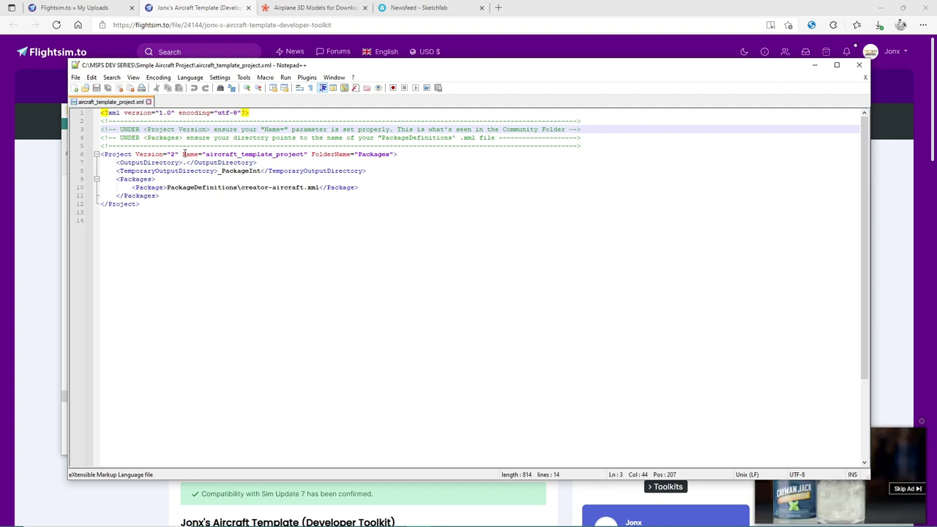
{"action": "left_click_drag", "start_coordinate": [245, 151], "coordinate": [304, 153]}
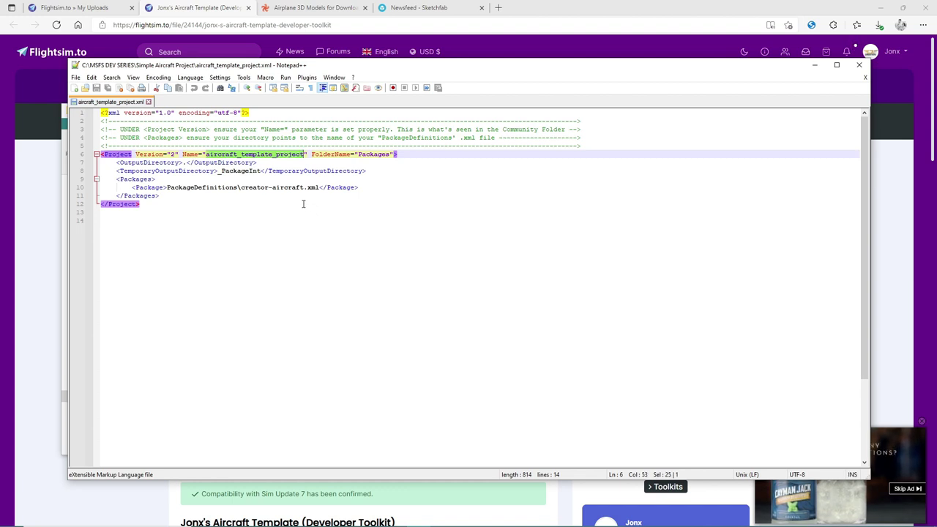
{"action": "left_click", "coordinate": [223, 169]}
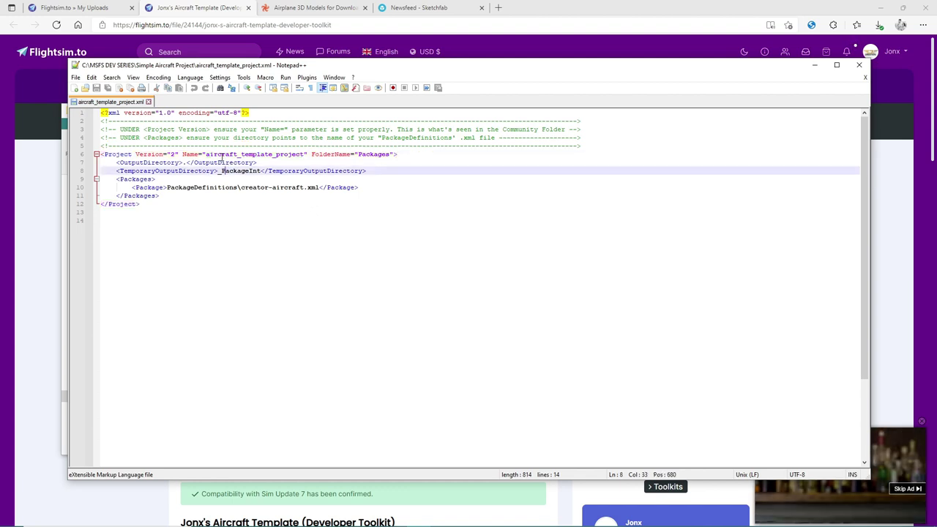
{"action": "left_click_drag", "start_coordinate": [205, 154], "coordinate": [300, 154]}
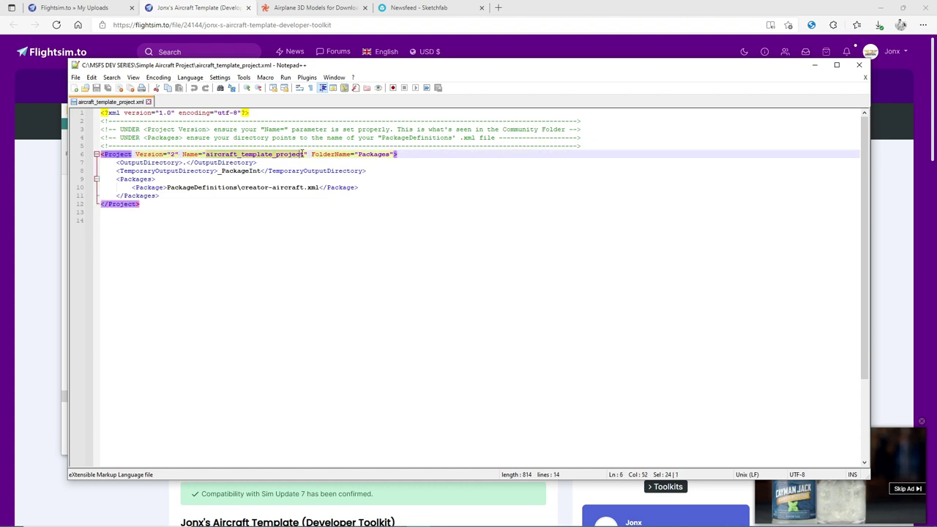
Review the comment on the Packages directory and the PackageDefinitions\creator-aircraft.xml path, and close the file
{"action": "left_click_drag", "start_coordinate": [128, 138], "coordinate": [464, 137]}
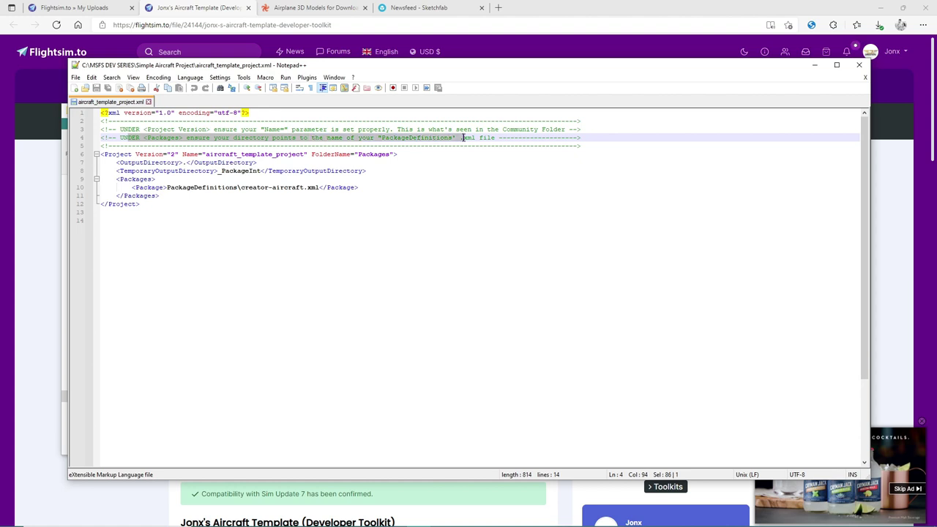
{"action": "left_click", "coordinate": [273, 188]}
{"action": "double_click", "coordinate": [313, 188]}
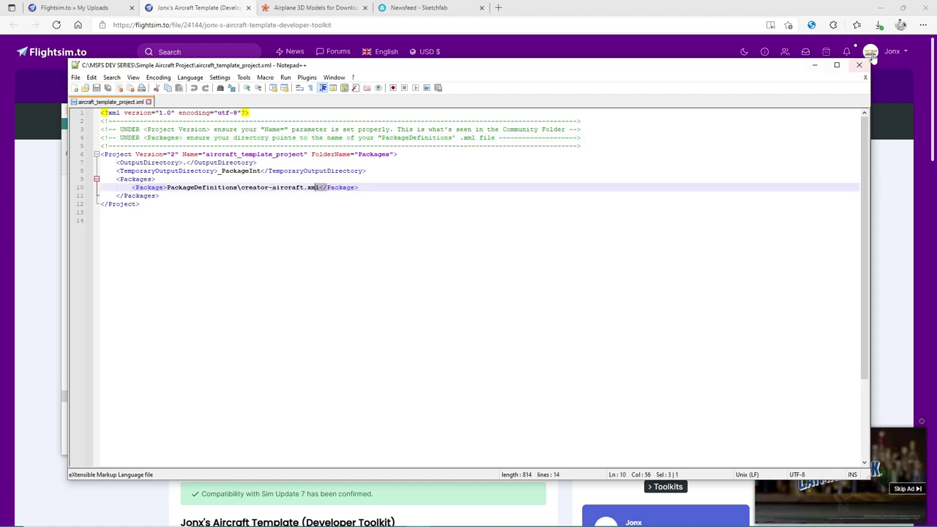
{"action": "left_click", "coordinate": [859, 65]}
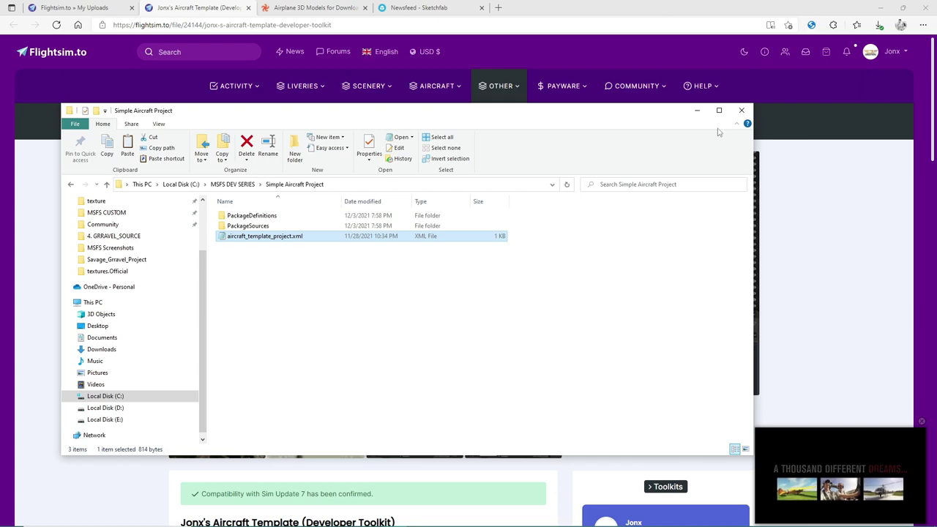
View the instruction comments in creator-aircraft.xml inside PackageDefinitions, close it and return to the Simple Aircraft Project folder
{"action": "double_click", "coordinate": [251, 217]}
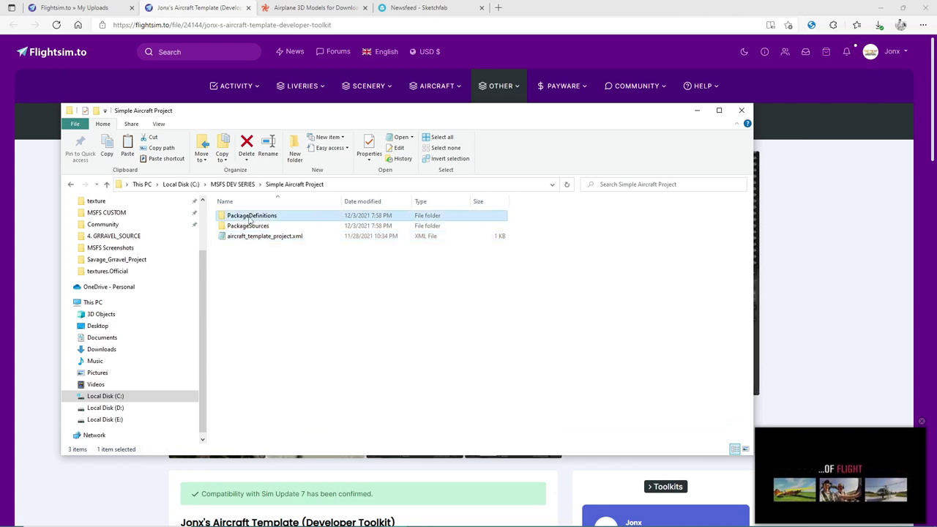
{"action": "left_click", "coordinate": [251, 226]}
{"action": "double_click", "coordinate": [252, 226]}
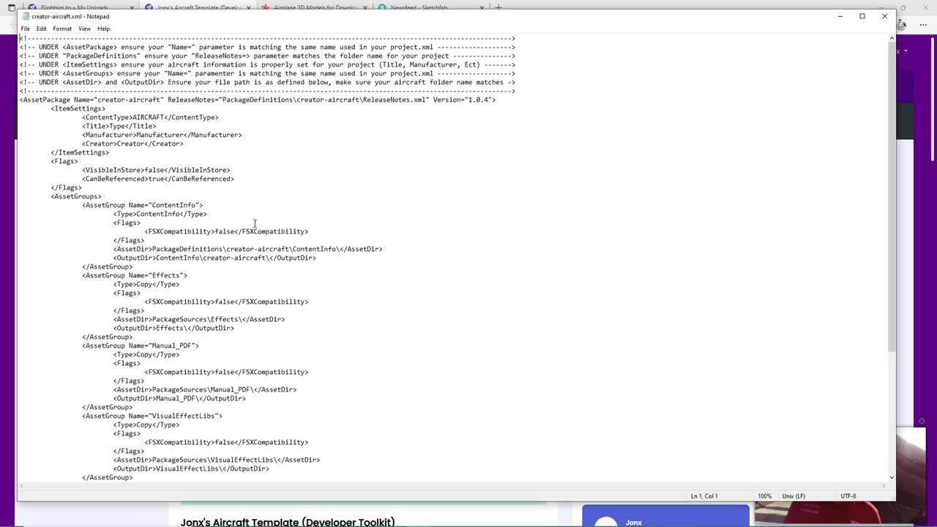
{"action": "left_click_drag", "start_coordinate": [40, 56], "coordinate": [451, 83]}
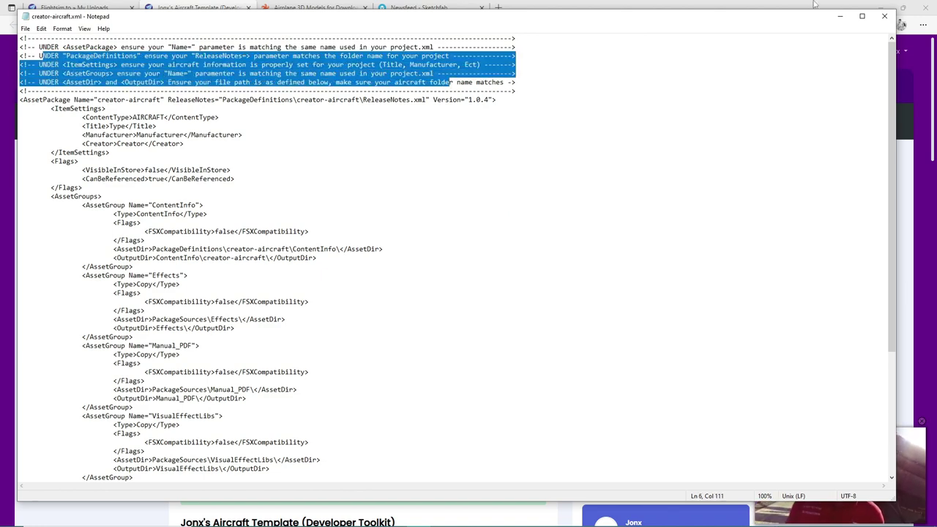
{"action": "left_click", "coordinate": [885, 16]}
{"action": "left_click", "coordinate": [313, 237]}
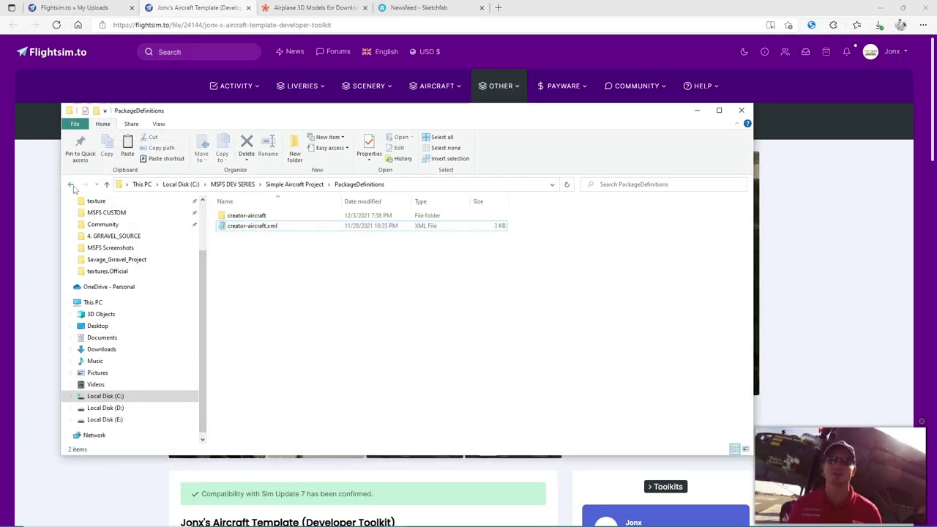
{"action": "left_click", "coordinate": [106, 184]}
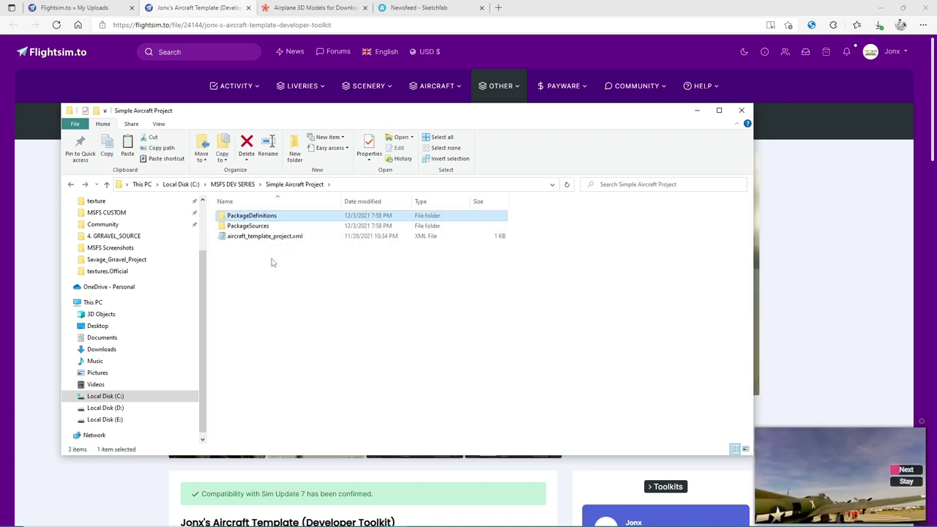
Switch to Microsoft Flight Simulator at its welcome screen
{"action": "mouse_move", "coordinate": [327, 522]}
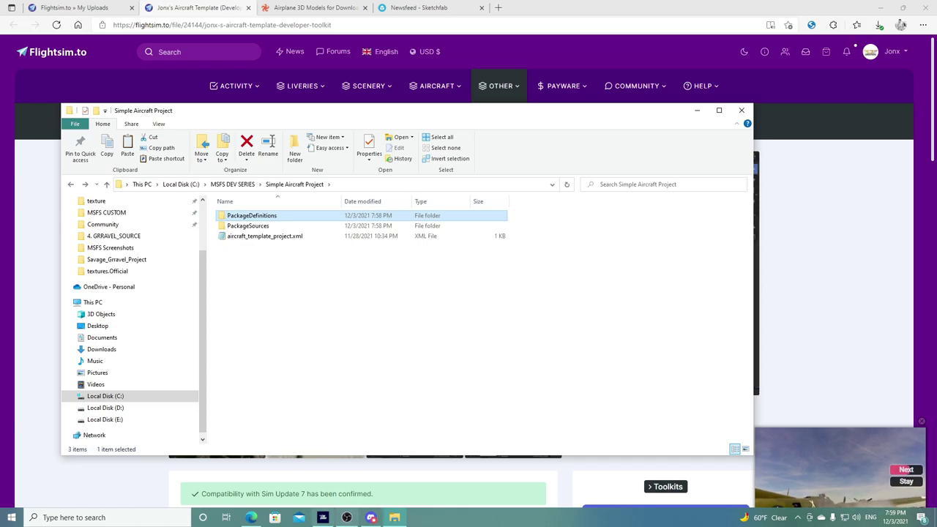
{"action": "left_click", "coordinate": [322, 518]}
{"action": "left_click", "coordinate": [38, 117]}
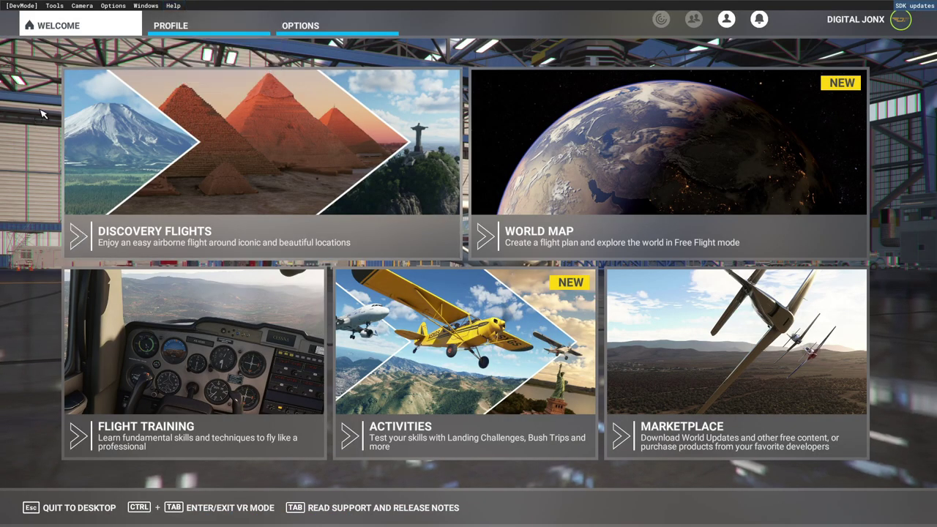
Open the project file aircraft_template_project.xml from MSFS DEV SERIES\Simple Aircraft Project on Local Disk (C:) in developer mode
{"action": "left_click", "coordinate": [21, 8]}
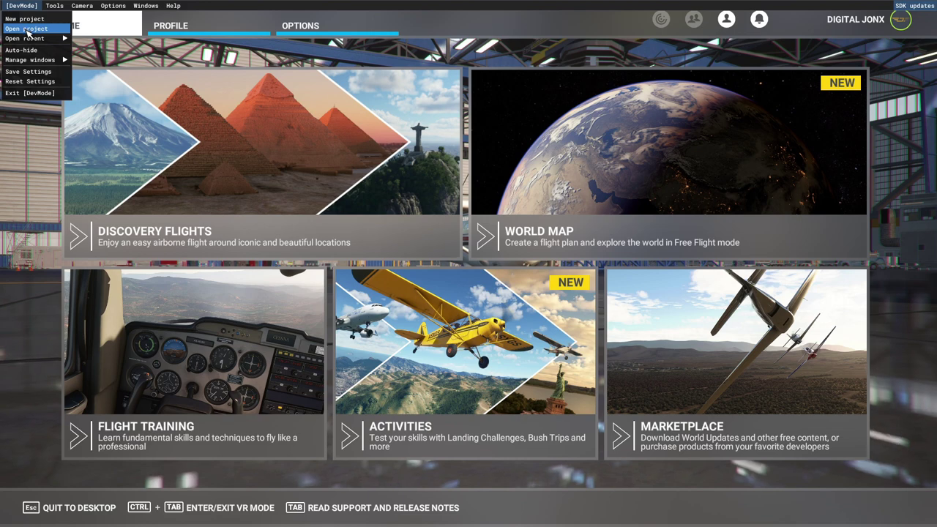
{"action": "left_click", "coordinate": [27, 29]}
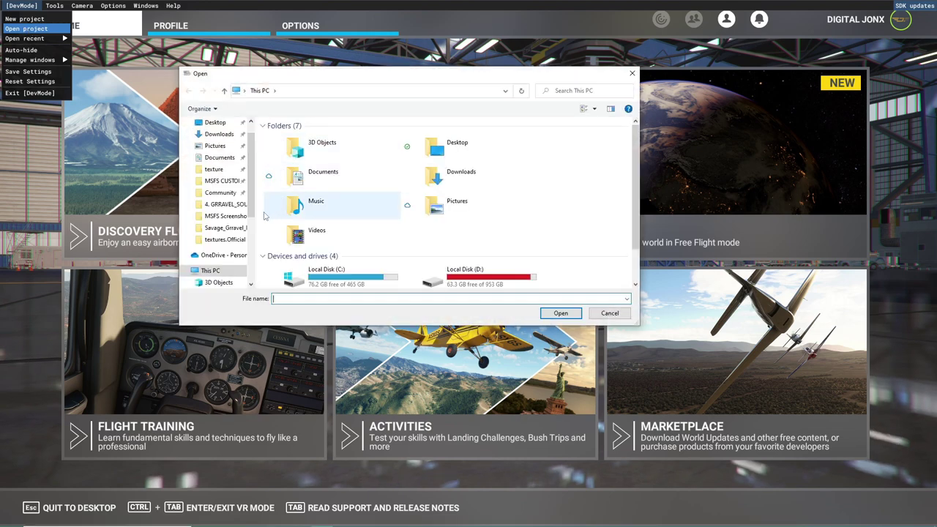
{"action": "scroll", "coordinate": [220, 208], "scroll_direction": "up", "scroll_amount": 2}
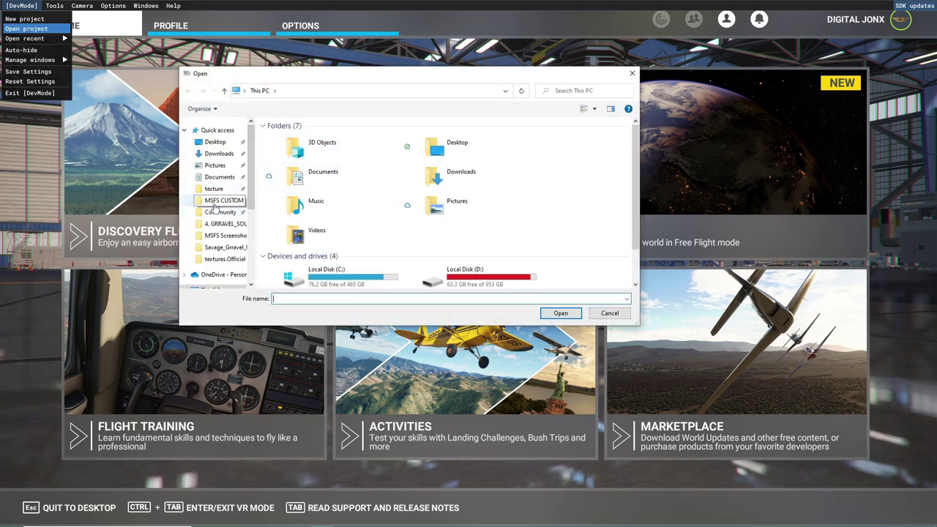
{"action": "scroll", "coordinate": [216, 213], "scroll_direction": "down", "scroll_amount": 5}
{"action": "left_click", "coordinate": [223, 282]}
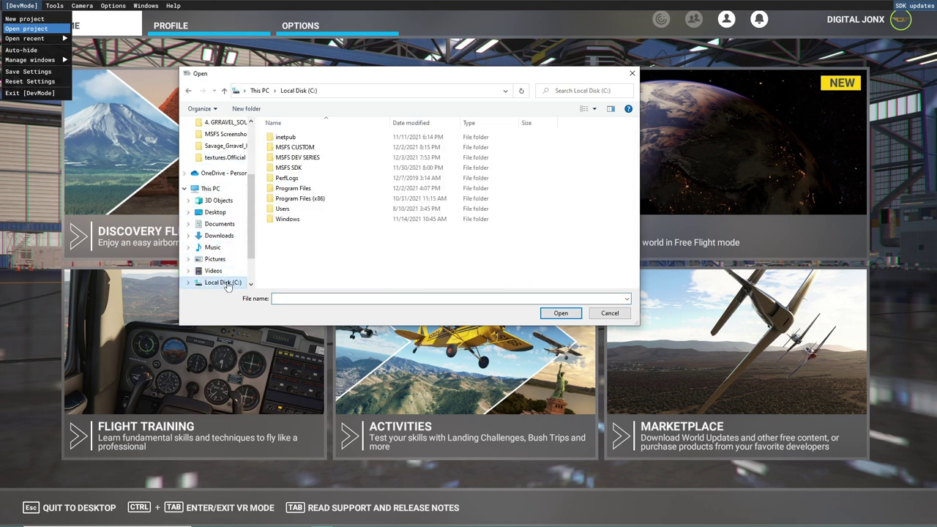
{"action": "double_click", "coordinate": [298, 158]}
{"action": "double_click", "coordinate": [298, 137]}
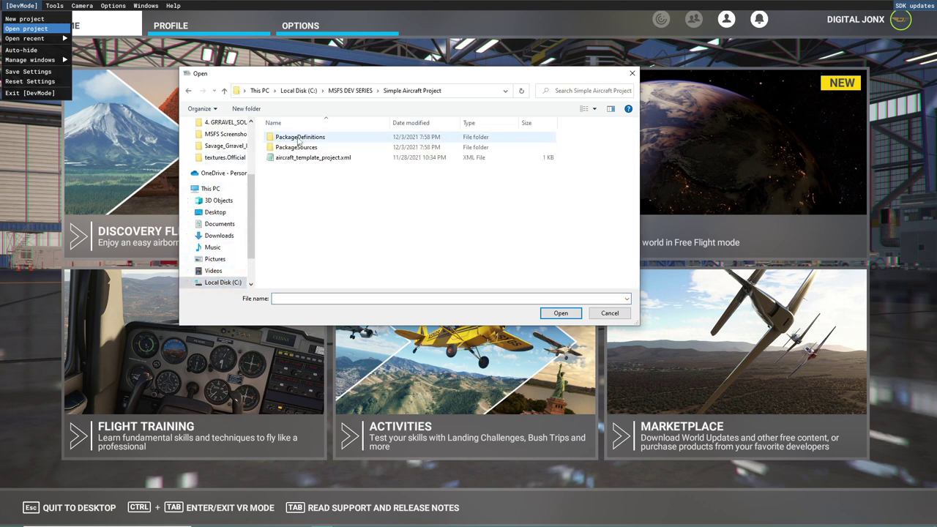
{"action": "left_click", "coordinate": [300, 160]}
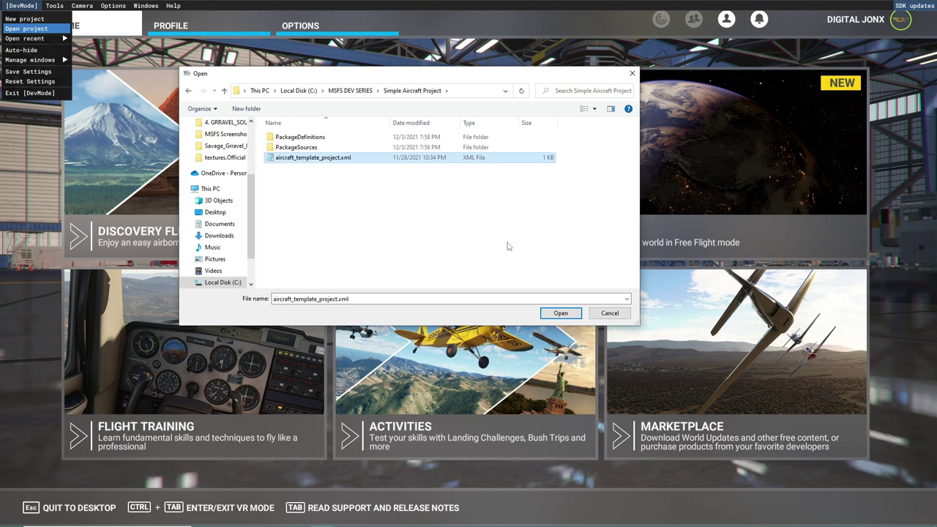
{"action": "left_click", "coordinate": [557, 314]}
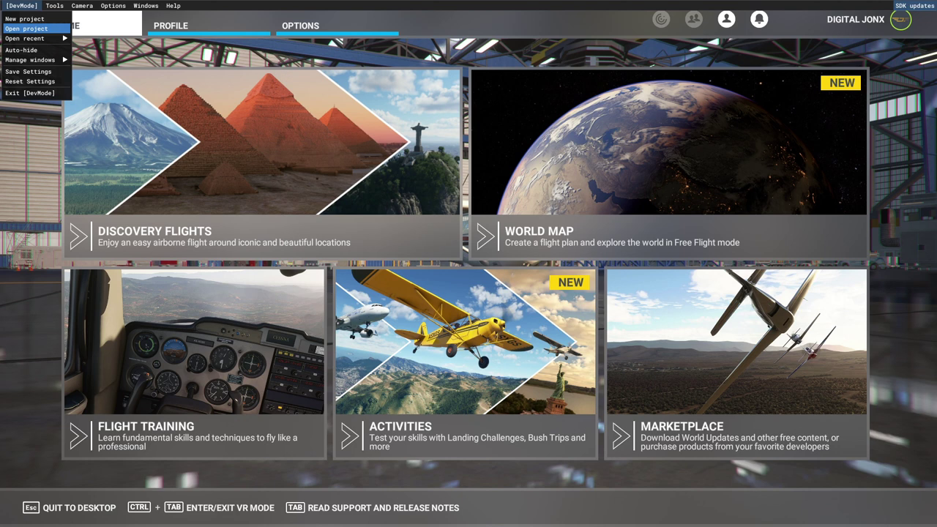
Place the Project Editor and Inspector windows next to each other in the middle of the simulator screen
{"action": "left_click", "coordinate": [26, 29]}
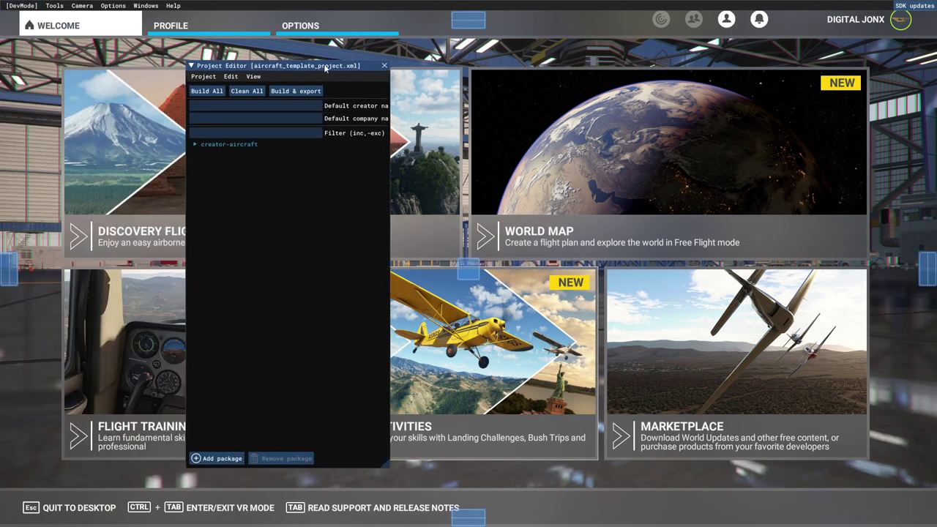
{"action": "left_click_drag", "start_coordinate": [326, 68], "coordinate": [349, 70]}
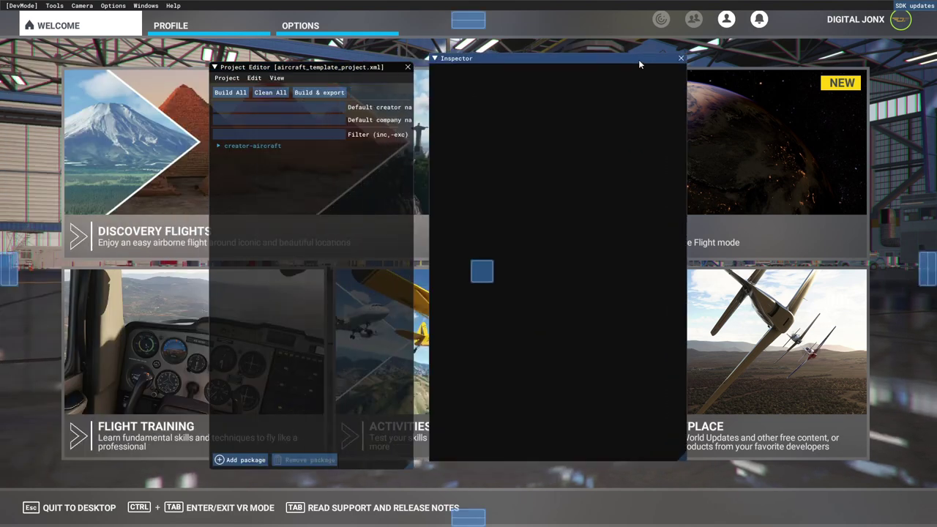
{"action": "left_click_drag", "start_coordinate": [639, 60], "coordinate": [633, 69]}
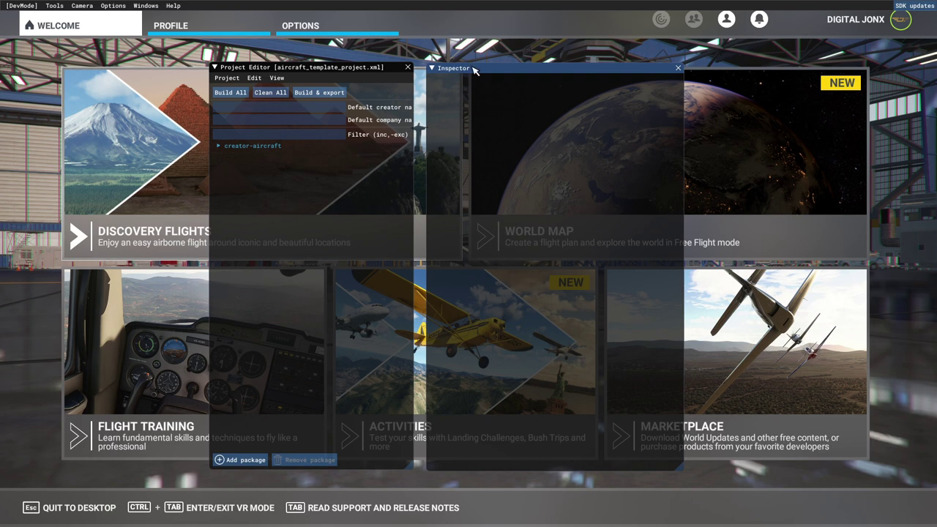
Check where the Project Editor is enabled among the DevMode tools and where its Inspector view is enabled
{"action": "left_click", "coordinate": [53, 6]}
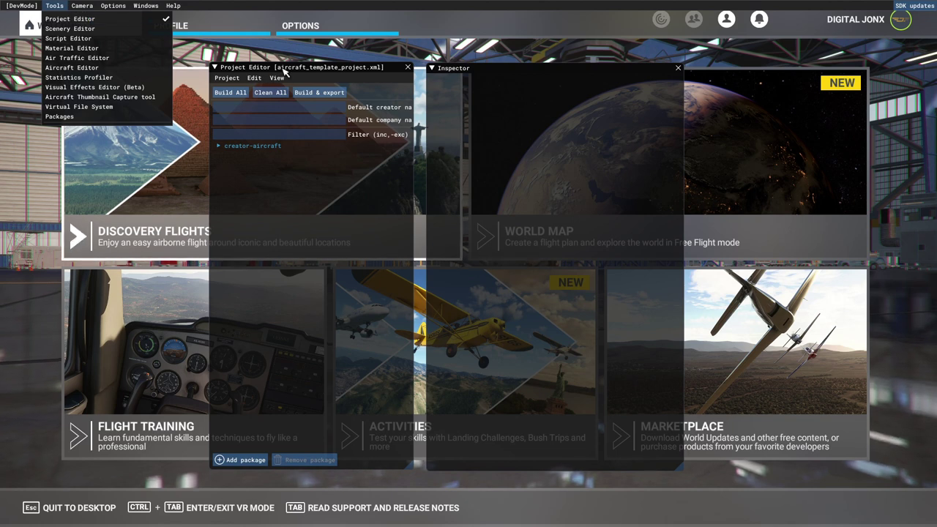
{"action": "left_click", "coordinate": [374, 70]}
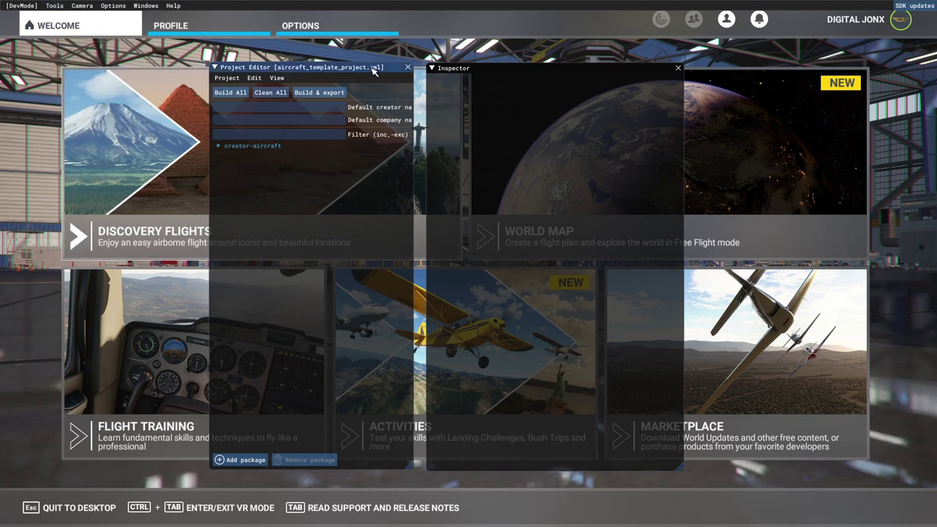
{"action": "left_click", "coordinate": [277, 78]}
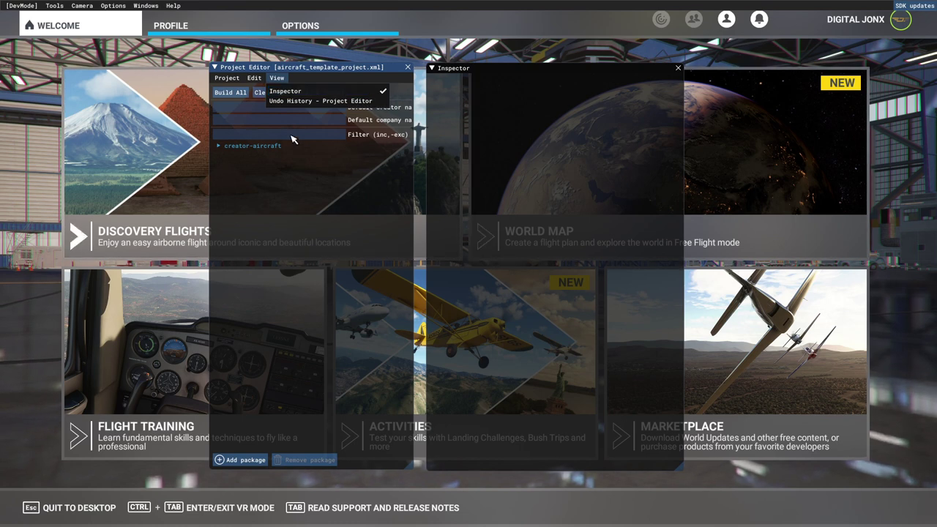
{"action": "left_click", "coordinate": [301, 205]}
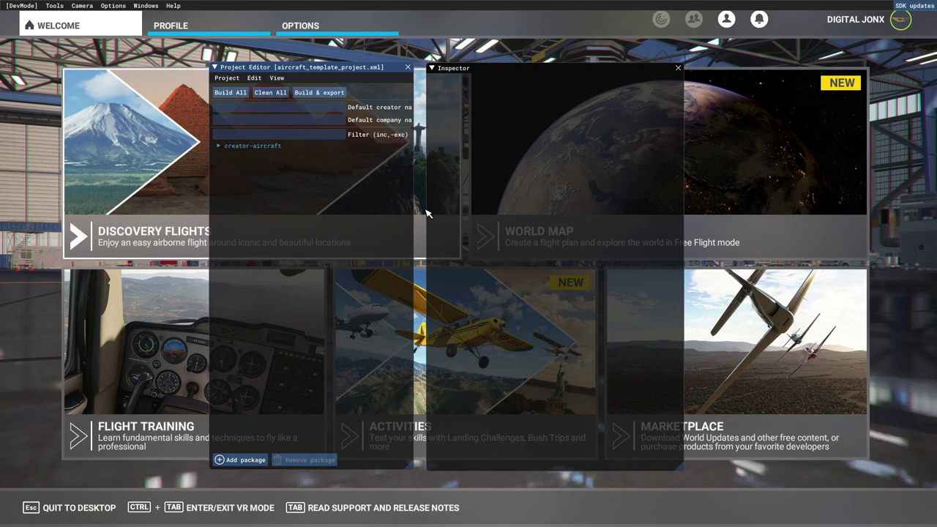
Align the Inspector with the Project Editor, select the creator-aircraft package, and enter company name jonx and package name simple-aircraft
{"action": "left_click_drag", "start_coordinate": [477, 77], "coordinate": [477, 75]}
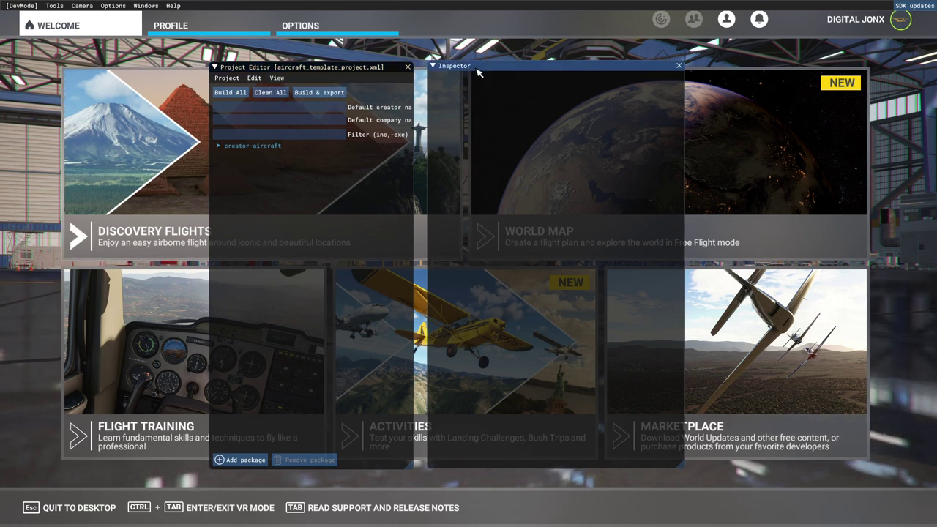
{"action": "left_click", "coordinate": [291, 146]}
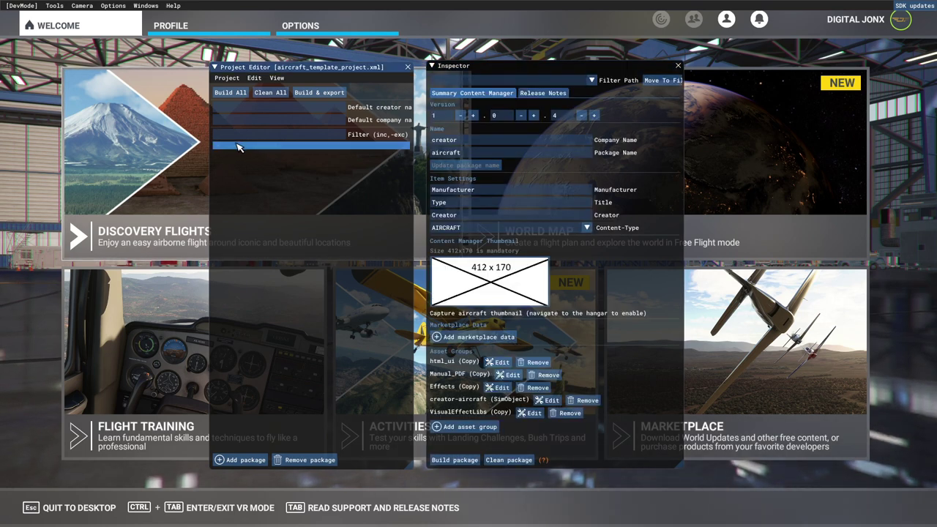
{"action": "left_click", "coordinate": [505, 139]}
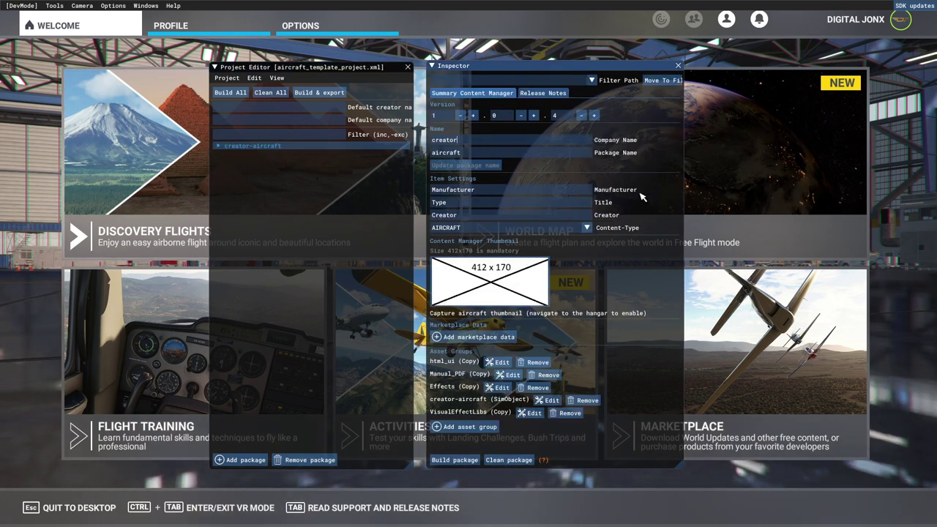
{"action": "mouse_move", "coordinate": [630, 199]}
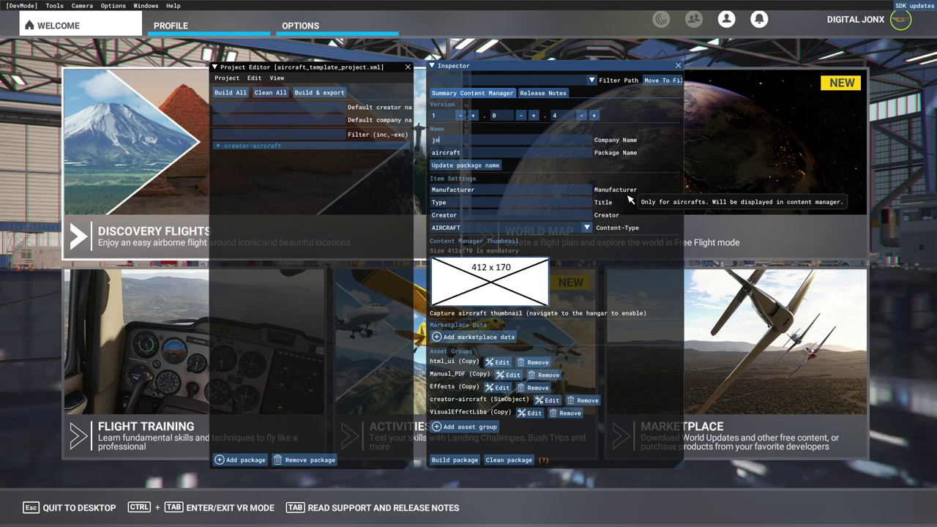
{"action": "mouse_move", "coordinate": [467, 155]}
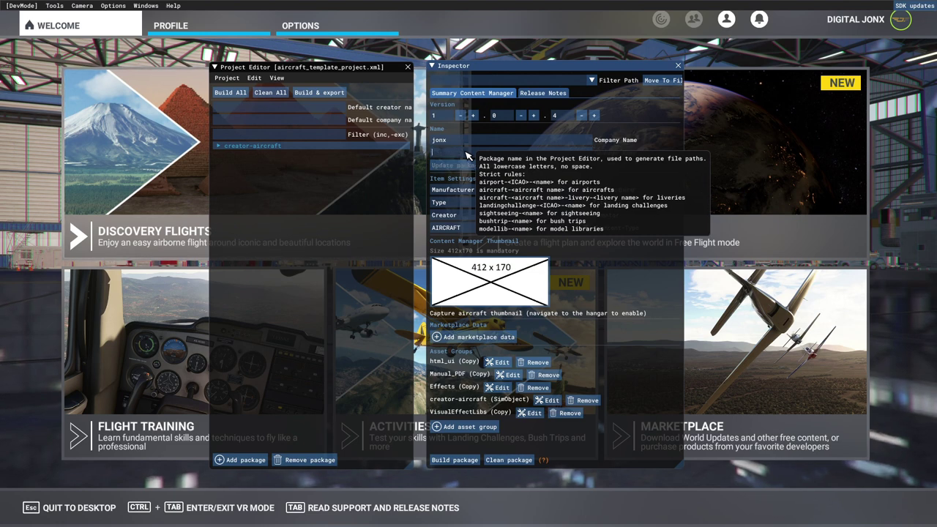
{"action": "type", "text": "ai"}
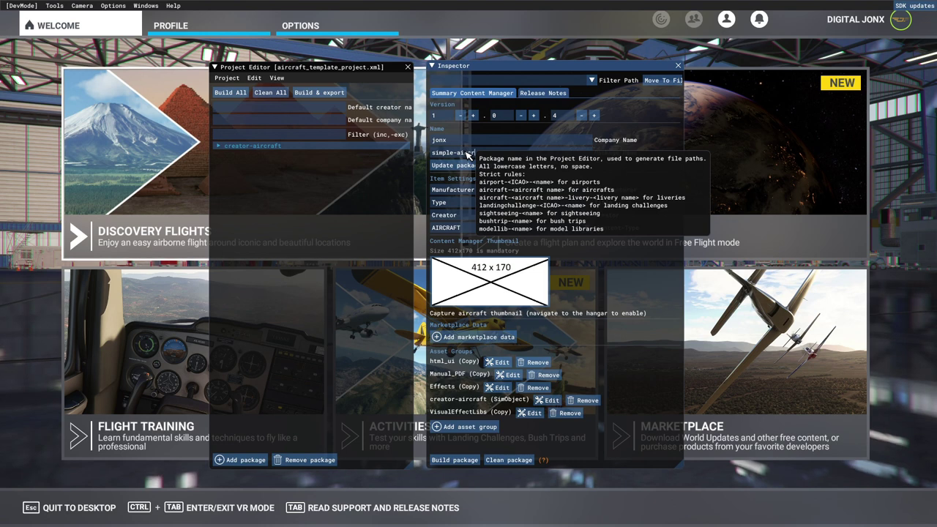
{"action": "mouse_move", "coordinate": [518, 209]}
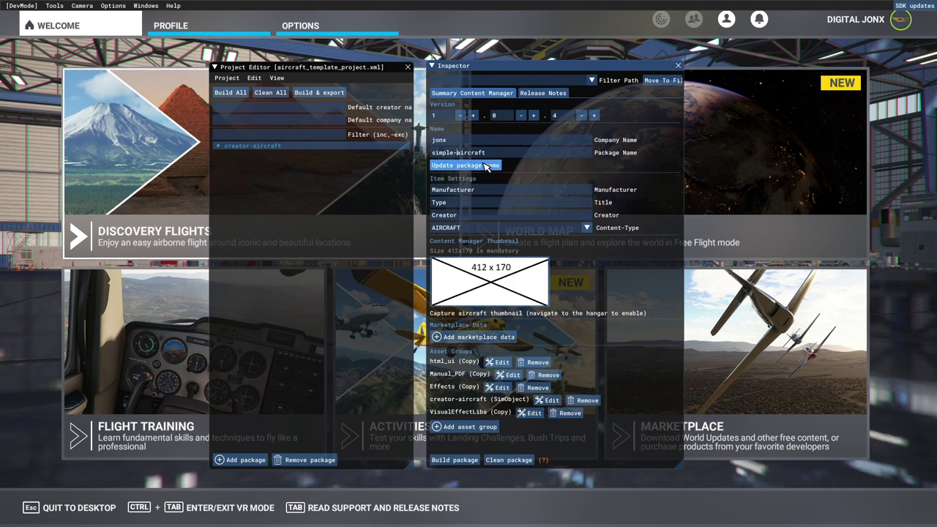
Shorten the package name to simple
{"action": "key", "text": "BackSpace"}
{"action": "key", "text": "BackSpace"}
{"action": "key", "text": "BackSpace"}
{"action": "key", "text": "BackSpace"}
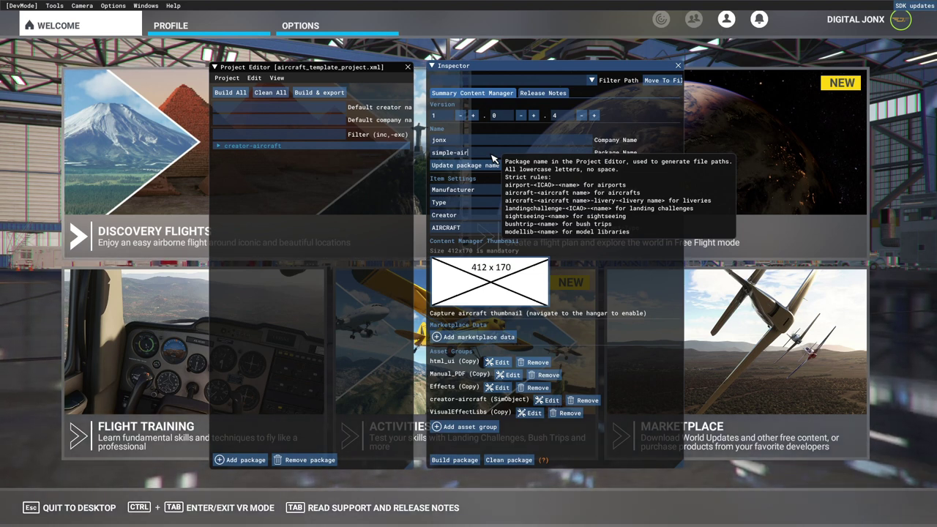
{"action": "key", "text": "BackSpace"}
{"action": "key", "text": "BackSpace"}
{"action": "key", "text": "BackSpace"}
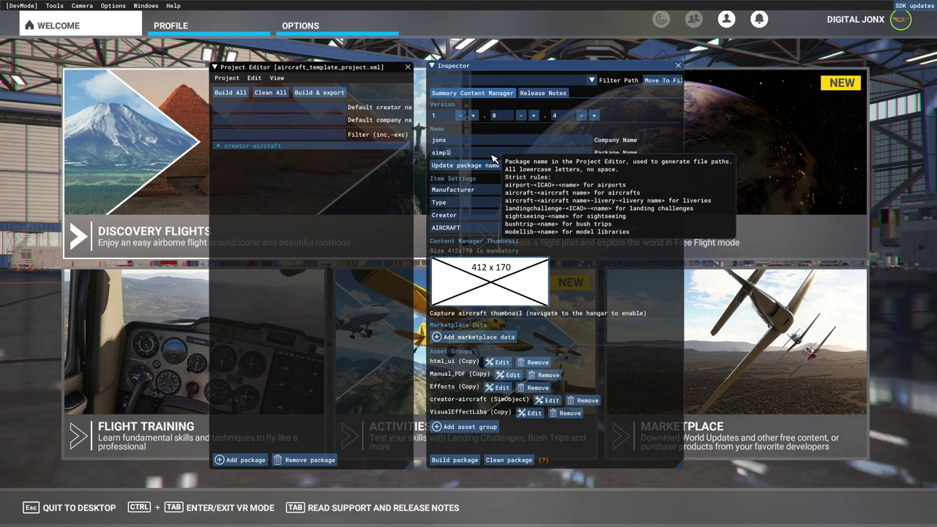
{"action": "type", "text": "e"}
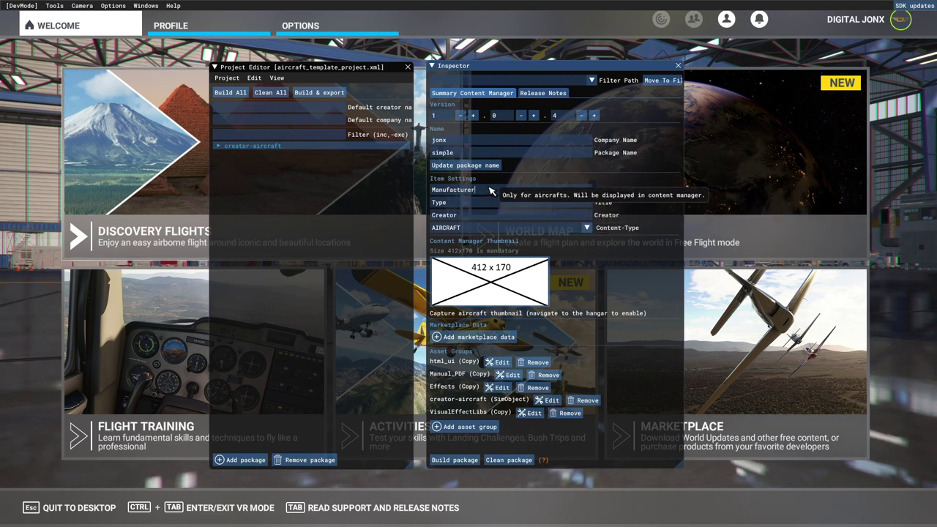
Set the package's manufacturer to CGTrader and its title to Simple
{"action": "left_click", "coordinate": [472, 193]}
{"action": "key", "text": "ctrl+a"}
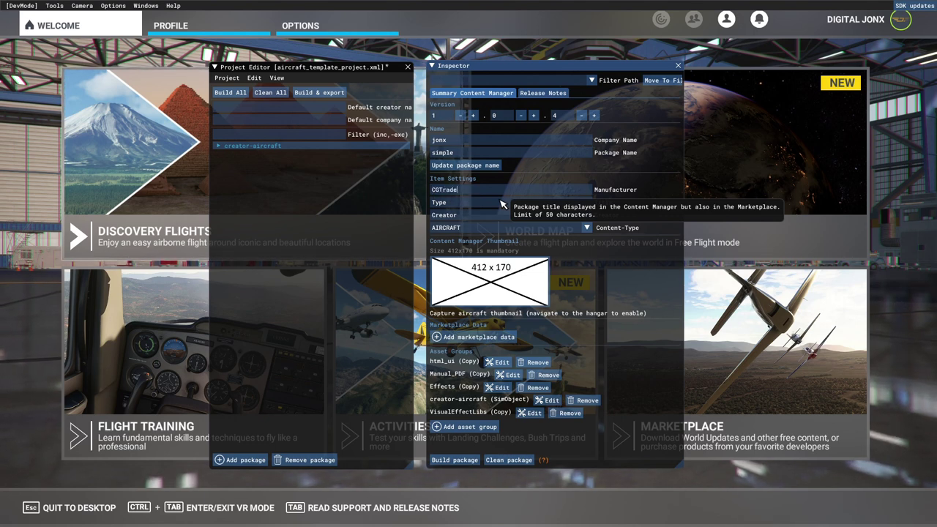
{"action": "left_click", "coordinate": [466, 205]}
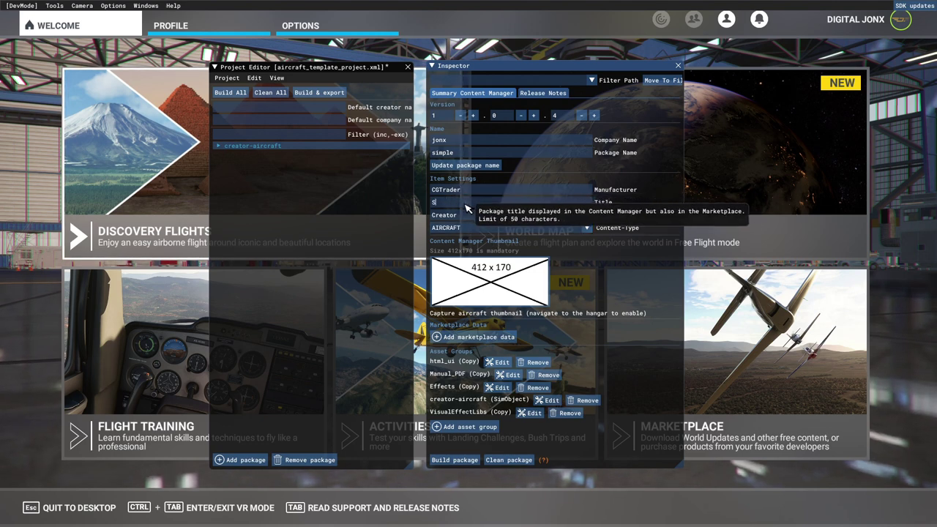
Replace the creator in the package's item settings with Jonx
{"action": "left_click", "coordinate": [501, 219]}
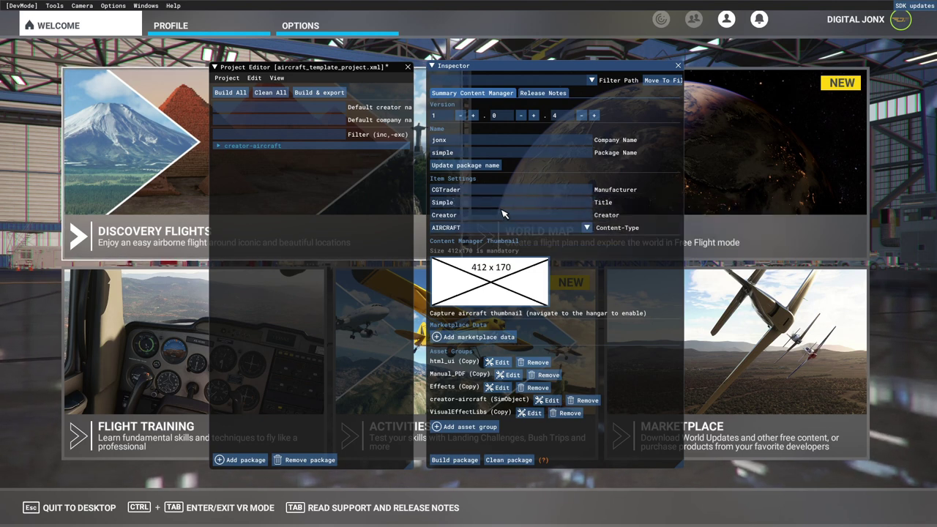
{"action": "key", "text": "BackSpace"}
{"action": "key", "text": "BackSpace"}
{"action": "key", "text": "BackSpace"}
{"action": "key", "text": "BackSpace"}
{"action": "key", "text": "BackSpace"}
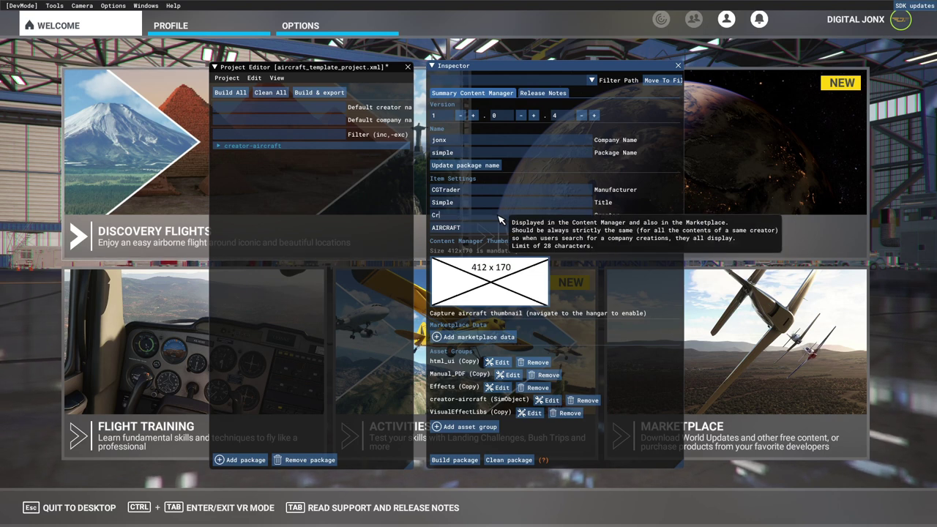
{"action": "type", "text": "Jonx"}
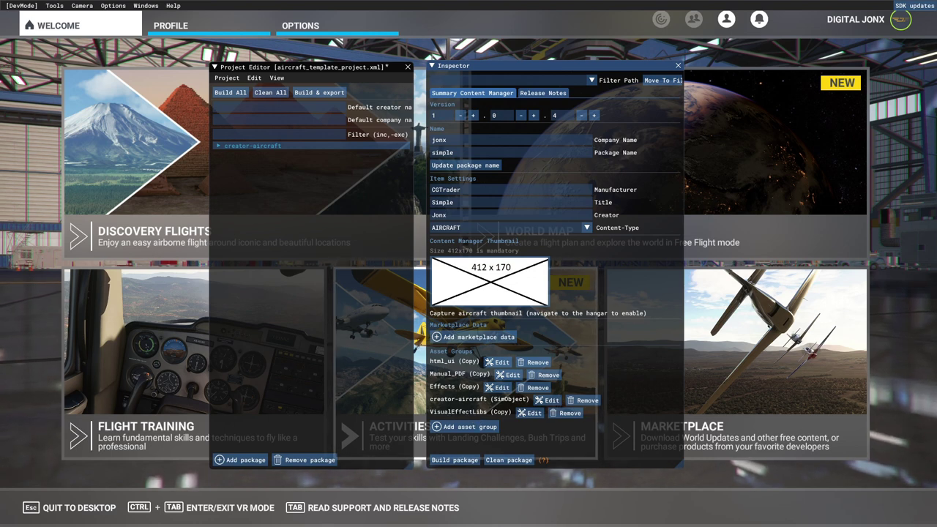
Switch to File Explorer and examine the html_ui, VisualEffectsLibs and Manual_PDF folders inside PackageSources of the Simple Aircraft Project
{"action": "key", "text": "super"}
{"action": "left_click", "coordinate": [395, 518]}
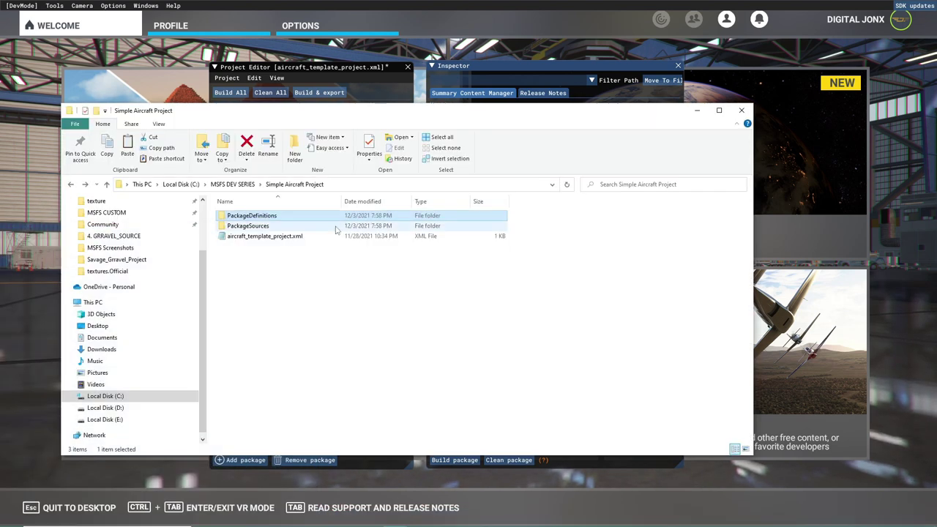
{"action": "double_click", "coordinate": [278, 227]}
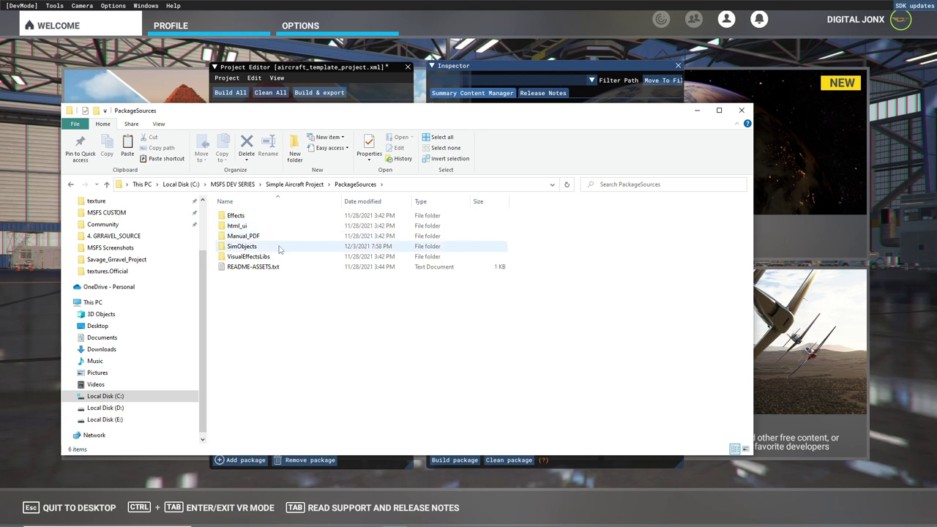
{"action": "left_click", "coordinate": [237, 227]}
{"action": "double_click", "coordinate": [239, 228]}
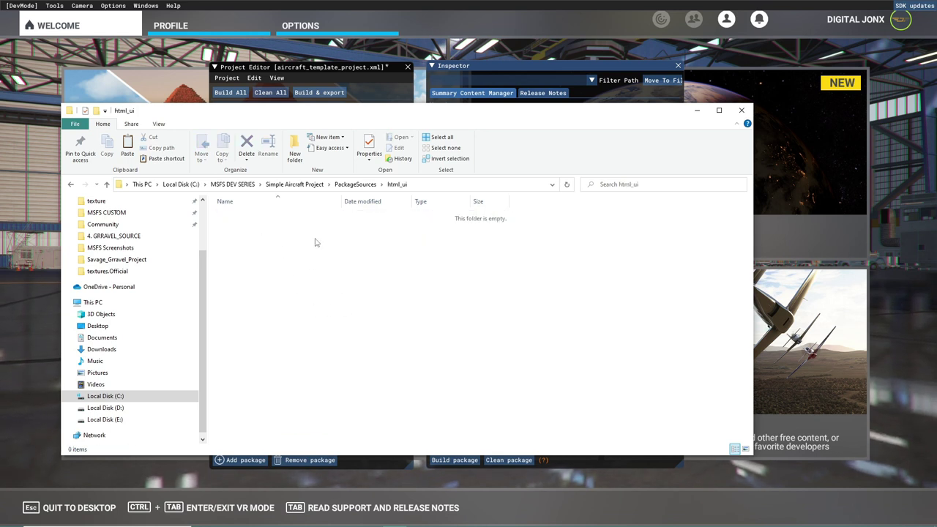
{"action": "left_click", "coordinate": [71, 184]}
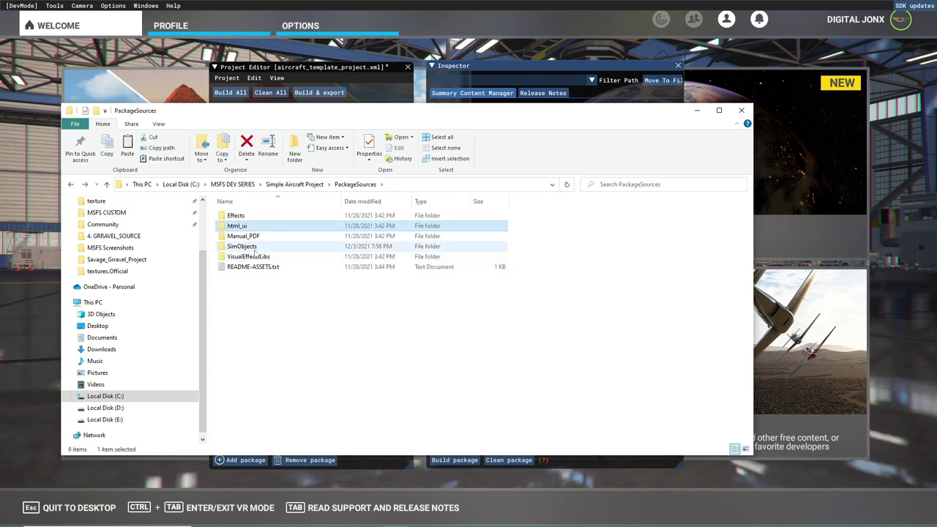
{"action": "double_click", "coordinate": [249, 256]}
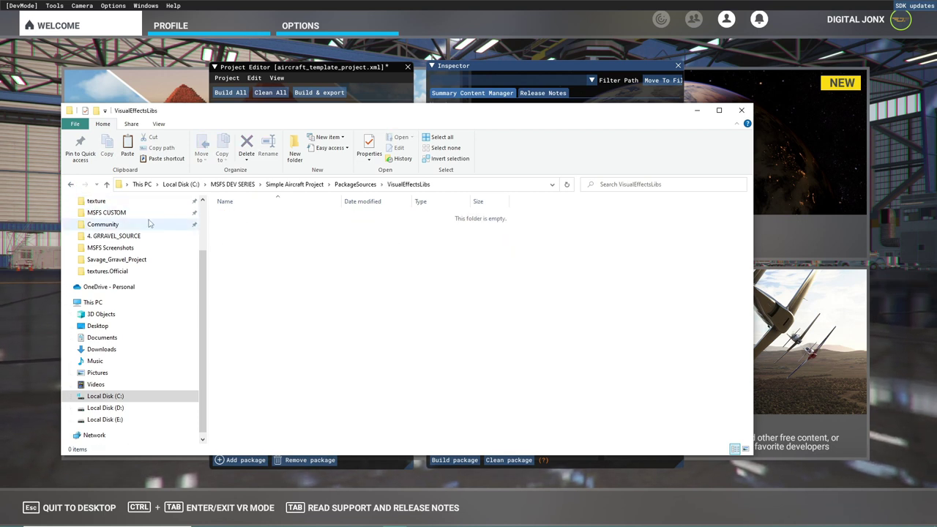
{"action": "left_click", "coordinate": [70, 183]}
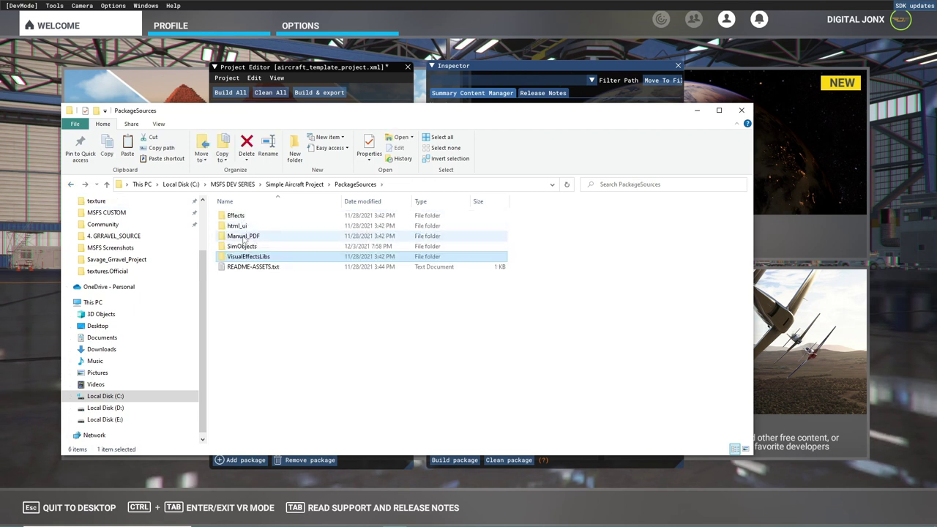
{"action": "double_click", "coordinate": [243, 237]}
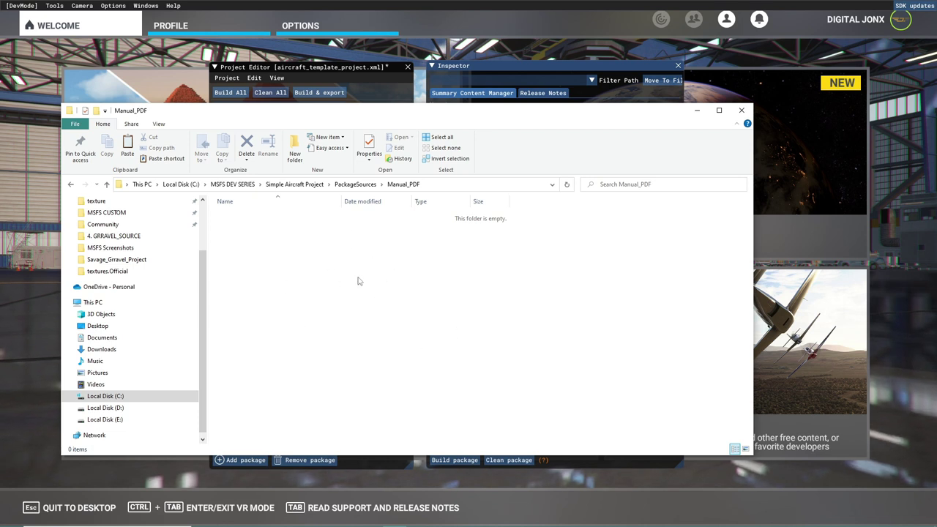
{"action": "left_click", "coordinate": [73, 186]}
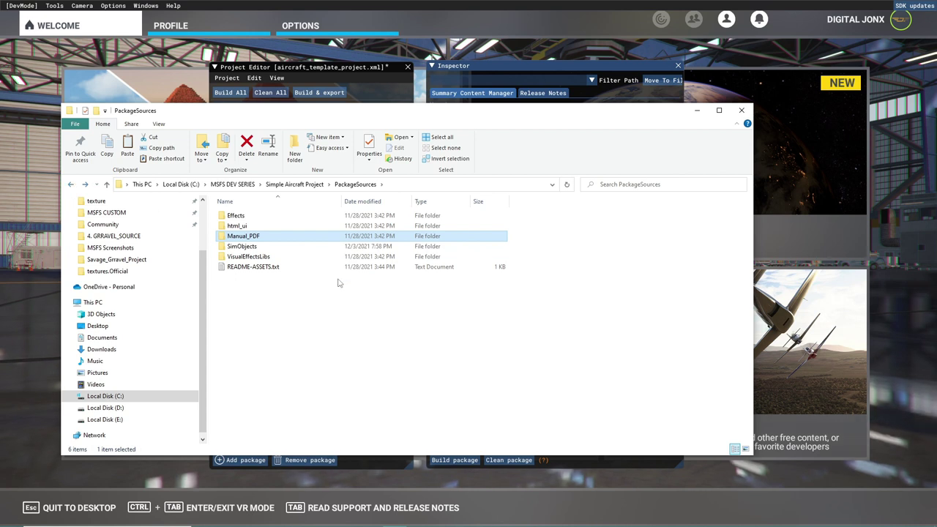
{"action": "left_click_drag", "start_coordinate": [256, 314], "coordinate": [289, 229]}
{"action": "left_click", "coordinate": [263, 299]}
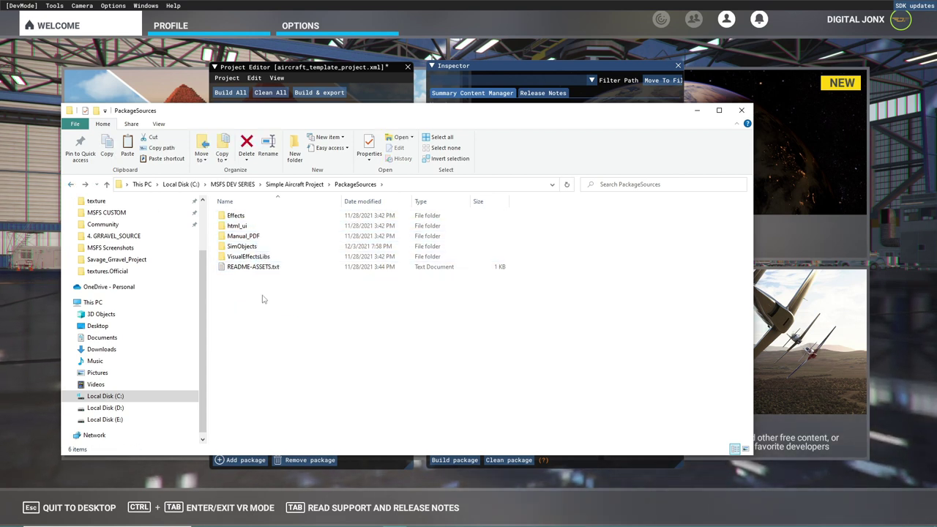
Read the note in README-ASSETS.txt about deleting unused folders, and close the file
{"action": "double_click", "coordinate": [244, 267]}
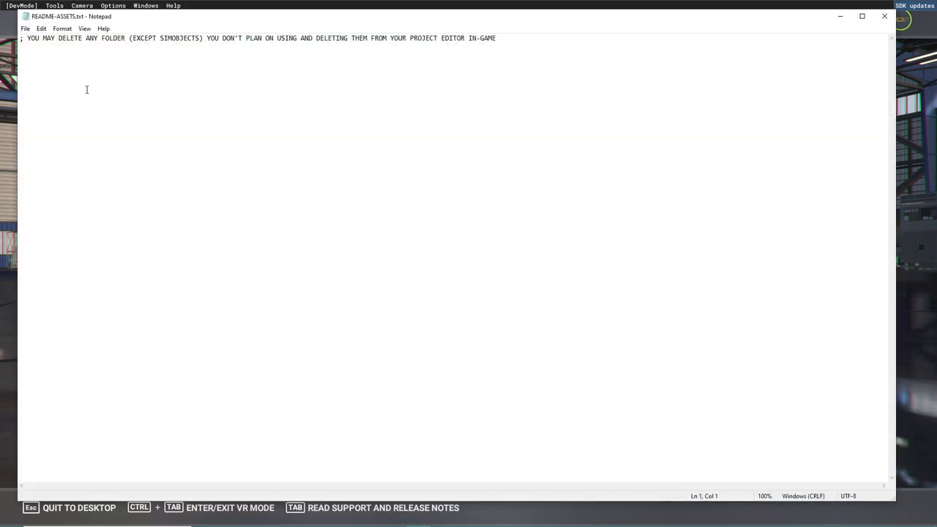
{"action": "left_click", "coordinate": [27, 38]}
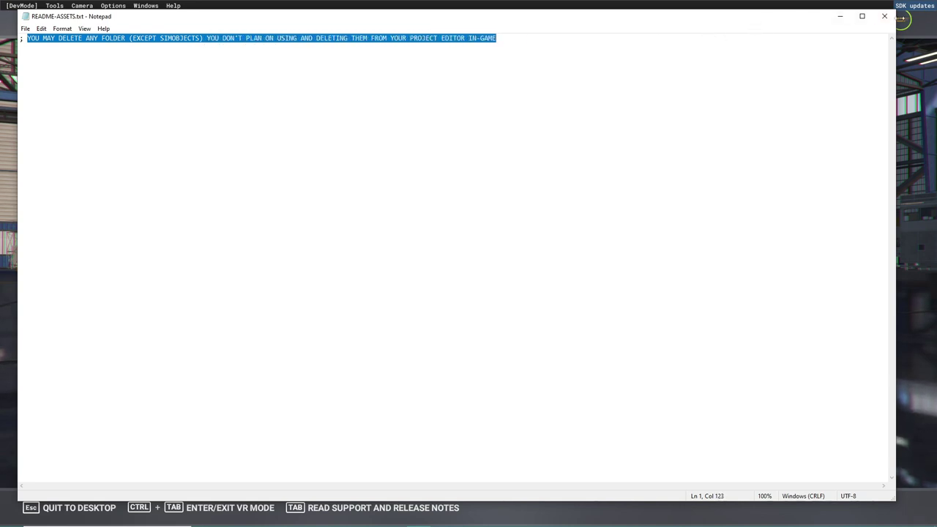
{"action": "left_click", "coordinate": [884, 16]}
Return to the Inspector in Microsoft Flight Simulator and set the package version to 0.0.1
{"action": "left_click", "coordinate": [492, 70]}
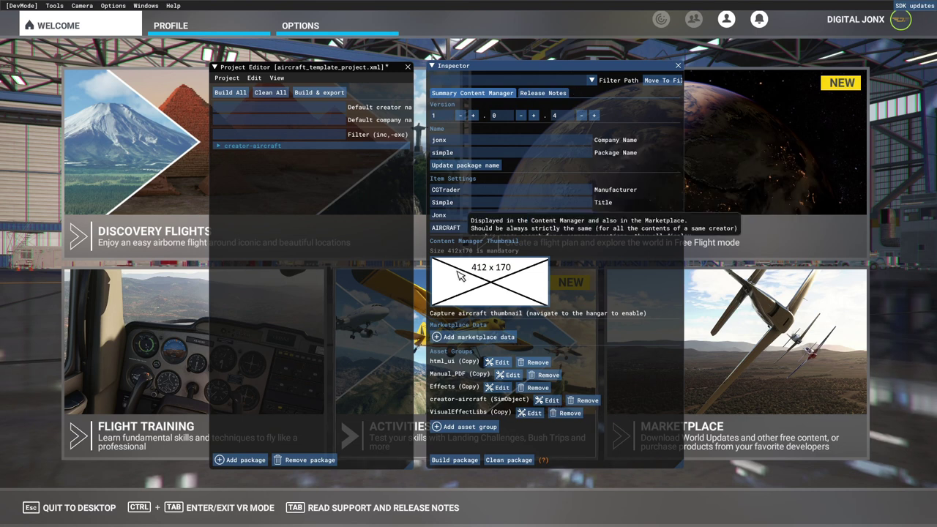
{"action": "left_click", "coordinate": [461, 116]}
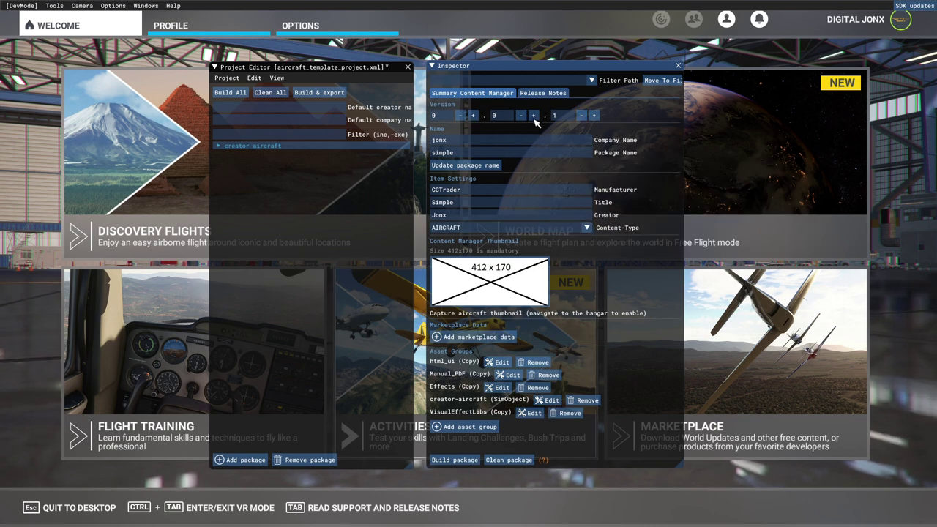
Replace the text of the 0.0.1 release note with "First Version."
{"action": "left_click", "coordinate": [538, 94]}
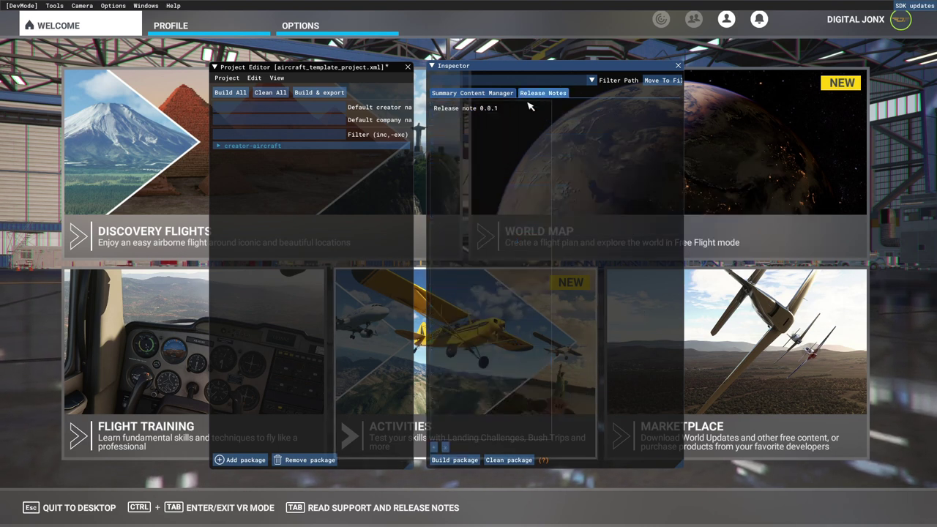
{"action": "left_click", "coordinate": [479, 108]}
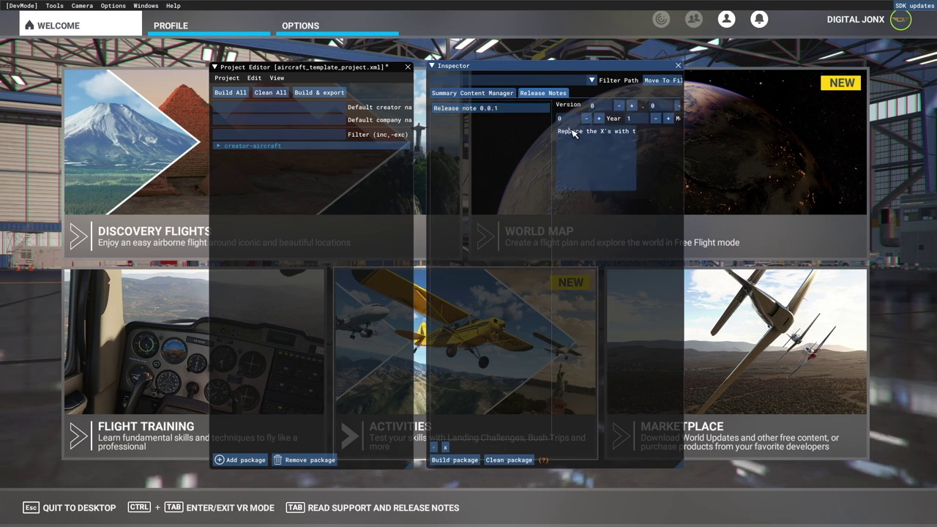
{"action": "left_click_drag", "start_coordinate": [560, 131], "coordinate": [630, 139]}
{"action": "type", "text": "Rep"}
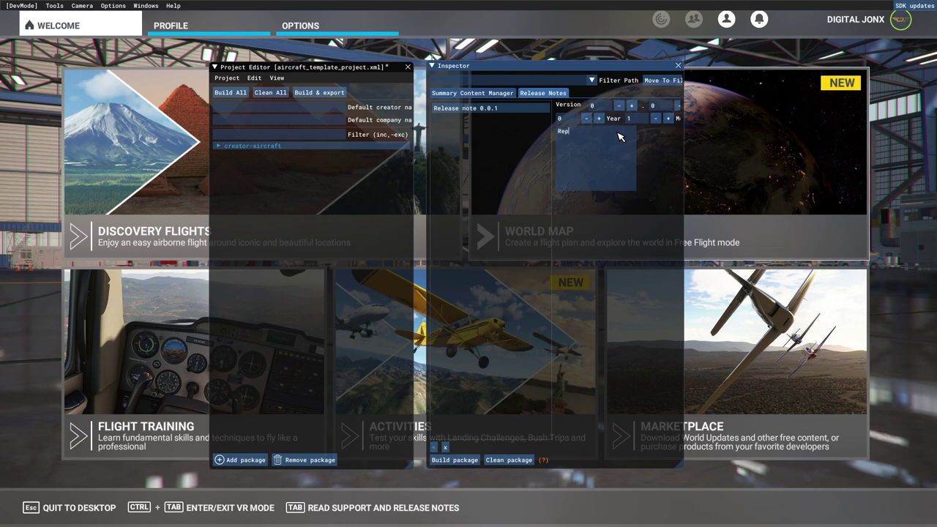
{"action": "key", "text": "BackSpace"}
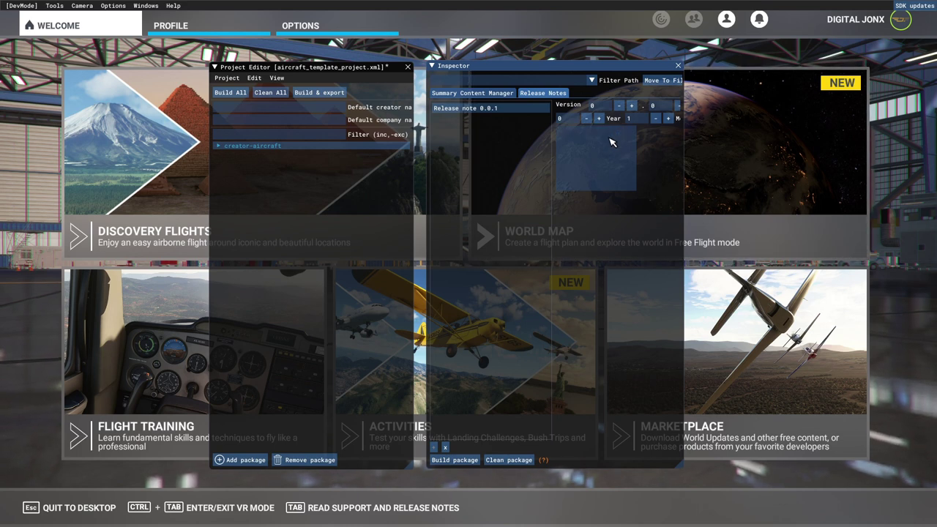
{"action": "type", "text": "First V"}
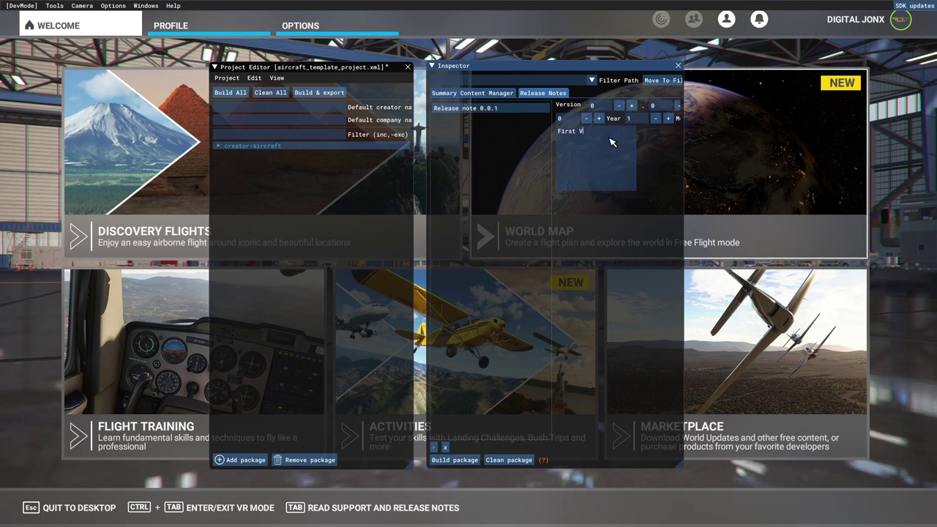
{"action": "type", "text": "ersion!"}
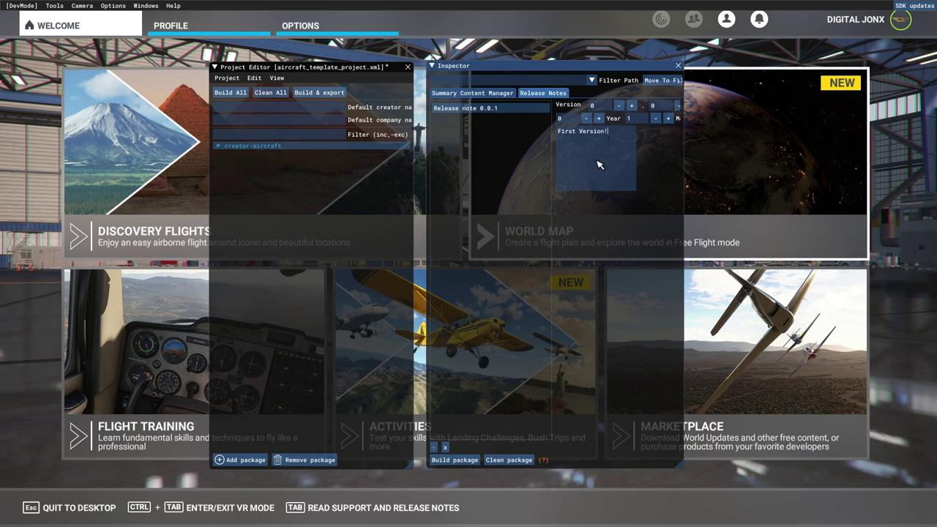
{"action": "key", "text": "BackSpace"}
{"action": "type", "text": "."}
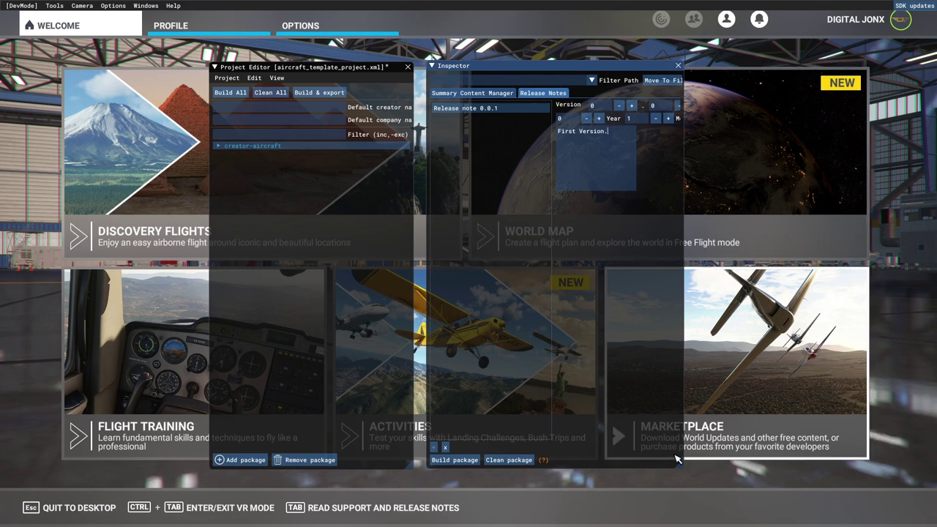
Widen the Inspector window, return it to the package summary, and save the aircraft project
{"action": "left_click_drag", "start_coordinate": [677, 459], "coordinate": [870, 455]}
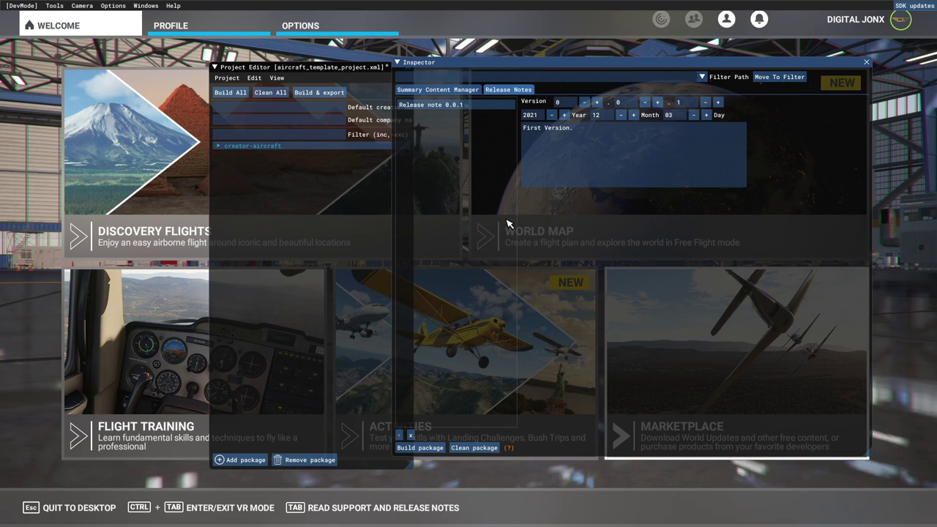
{"action": "left_click", "coordinate": [459, 90]}
{"action": "left_click_drag", "start_coordinate": [459, 89], "coordinate": [504, 88]}
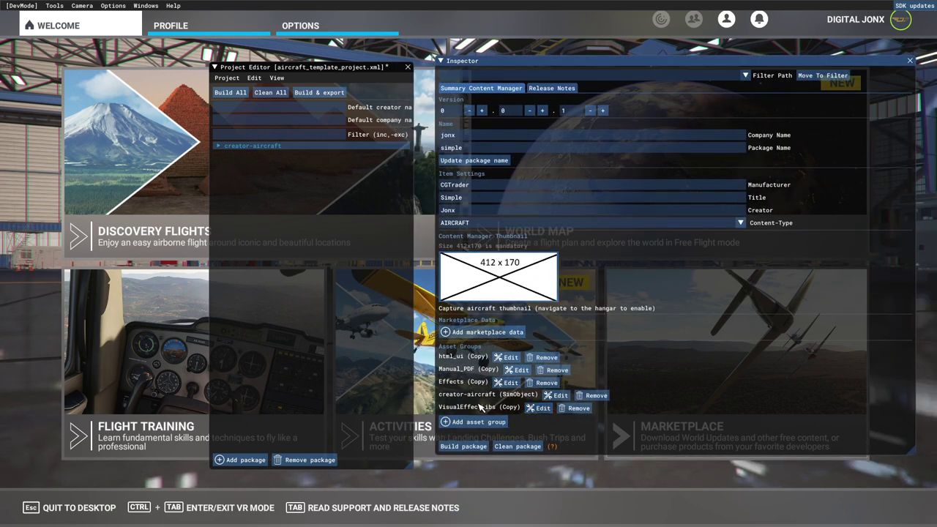
{"action": "left_click", "coordinate": [227, 79]}
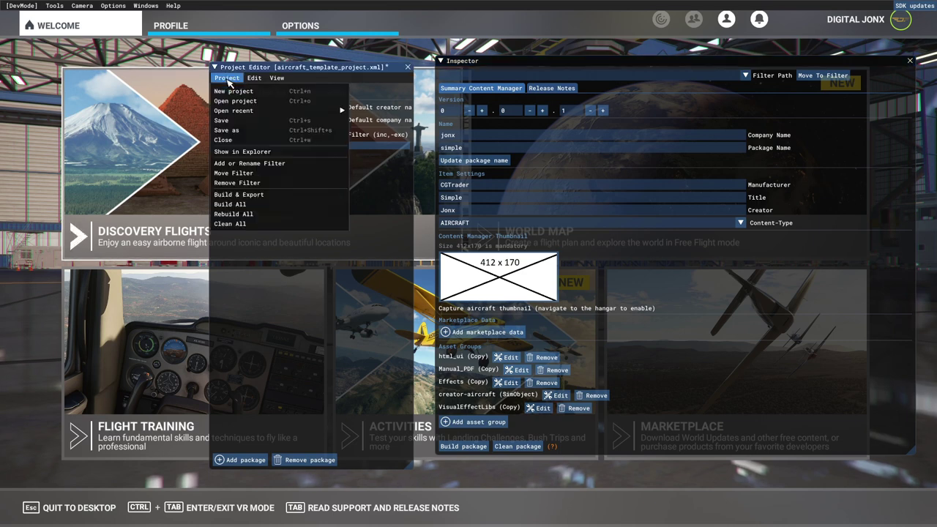
{"action": "left_click", "coordinate": [222, 120]}
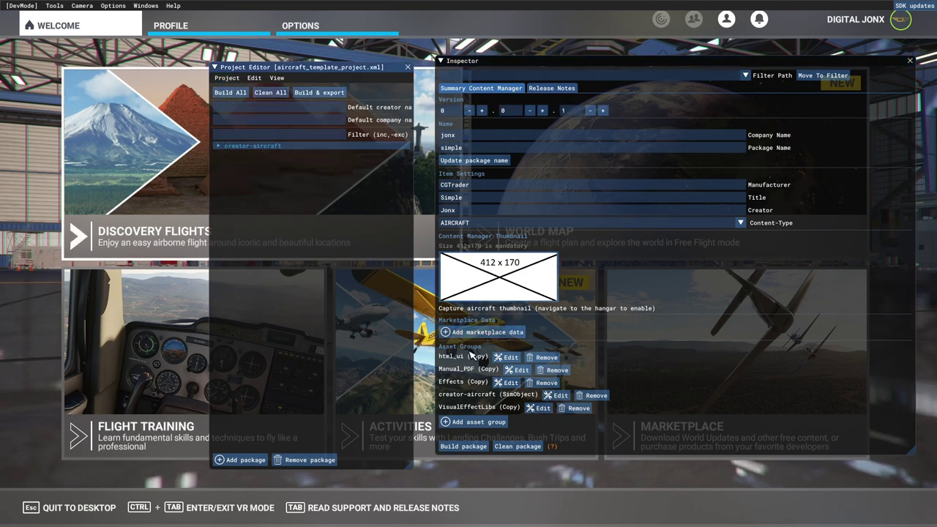
Reposition the Inspector and Project Editor windows higher up, and remove the html_ui asset group from the package
{"action": "left_click_drag", "start_coordinate": [579, 60], "coordinate": [560, 34]}
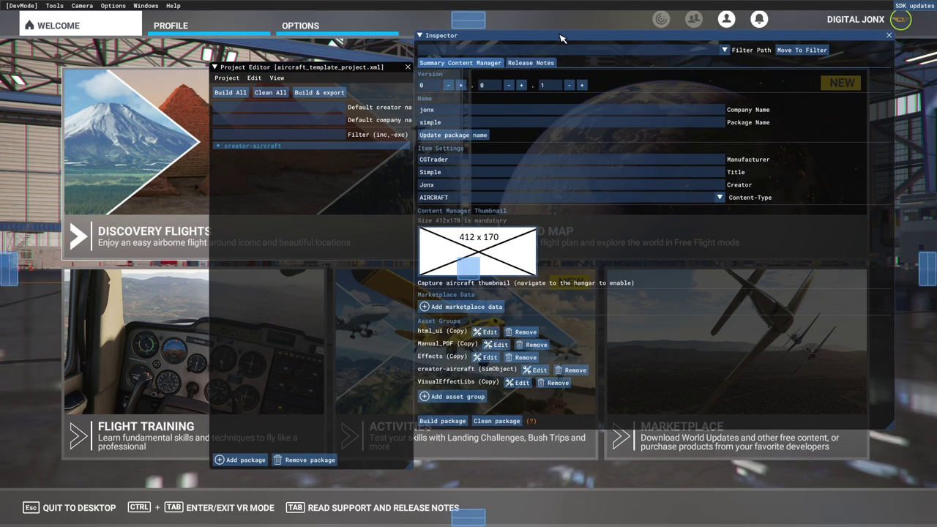
{"action": "left_click_drag", "start_coordinate": [395, 68], "coordinate": [393, 37]}
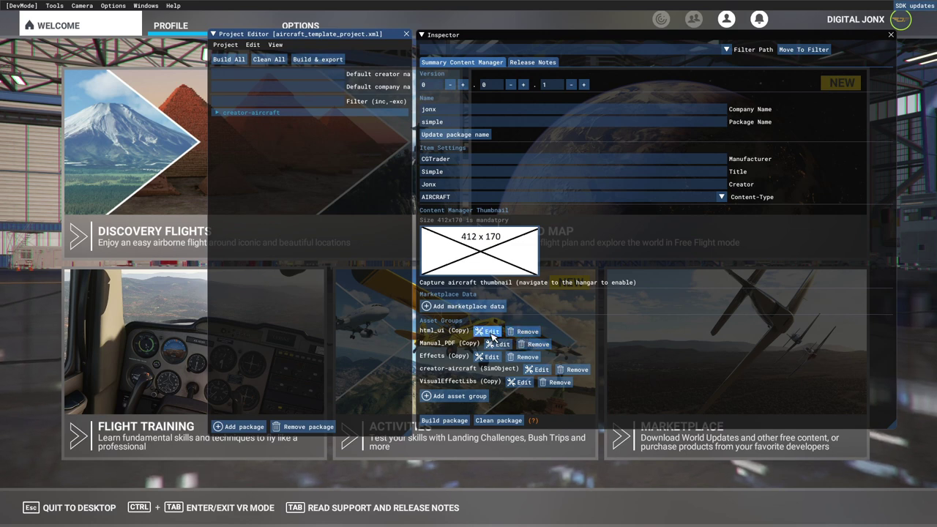
{"action": "left_click", "coordinate": [525, 333]}
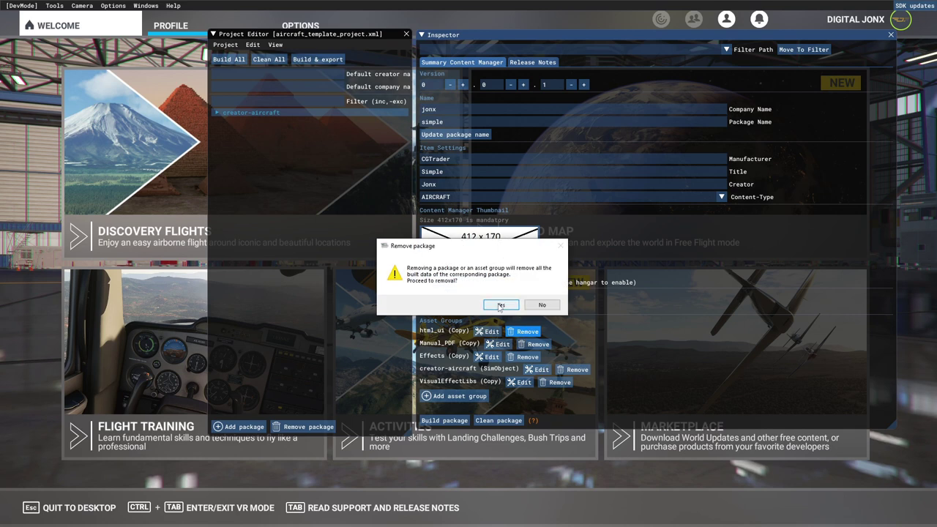
{"action": "left_click", "coordinate": [501, 305]}
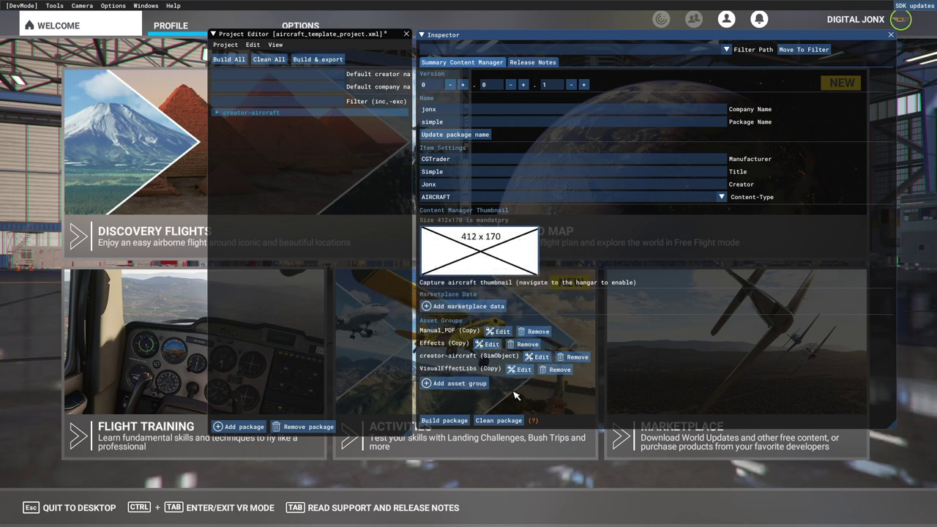
Add a custom asset group named html_ui with the asset type Copy to the package
{"action": "left_click", "coordinate": [442, 386]}
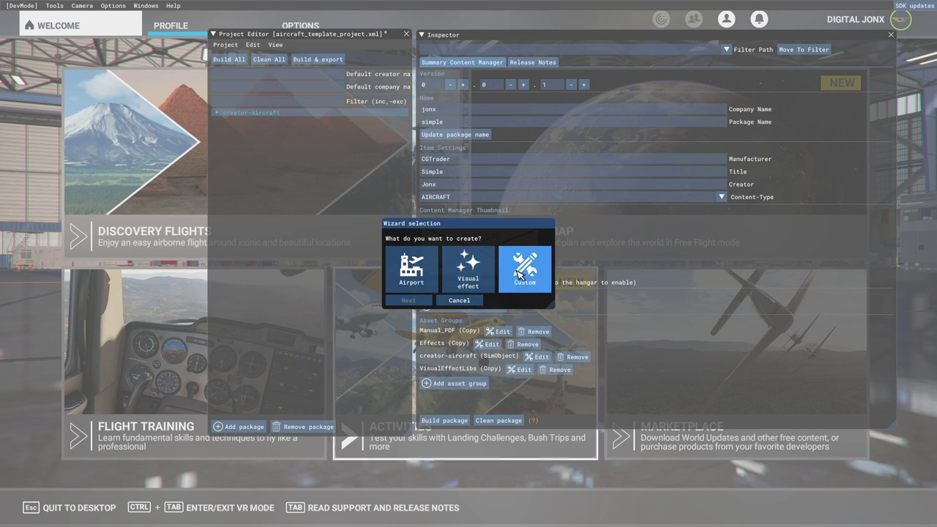
{"action": "left_click", "coordinate": [524, 278]}
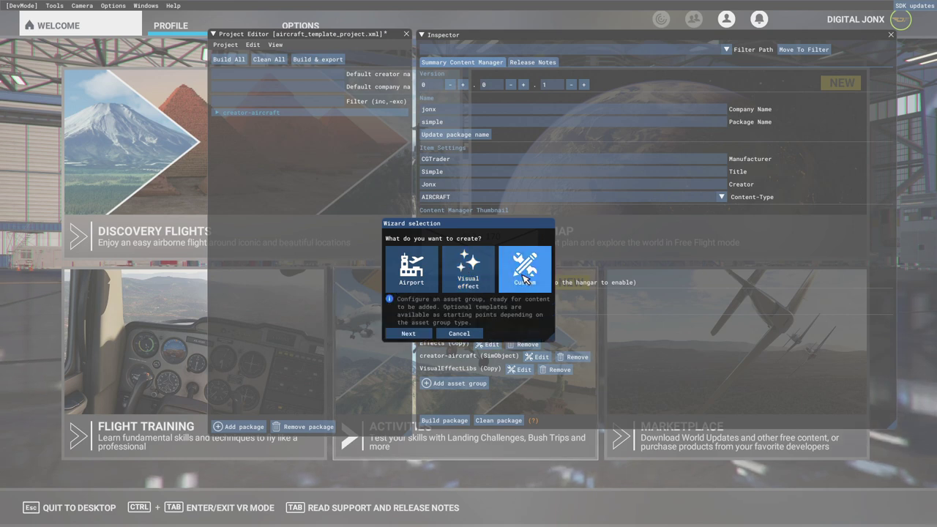
{"action": "left_click", "coordinate": [411, 334]}
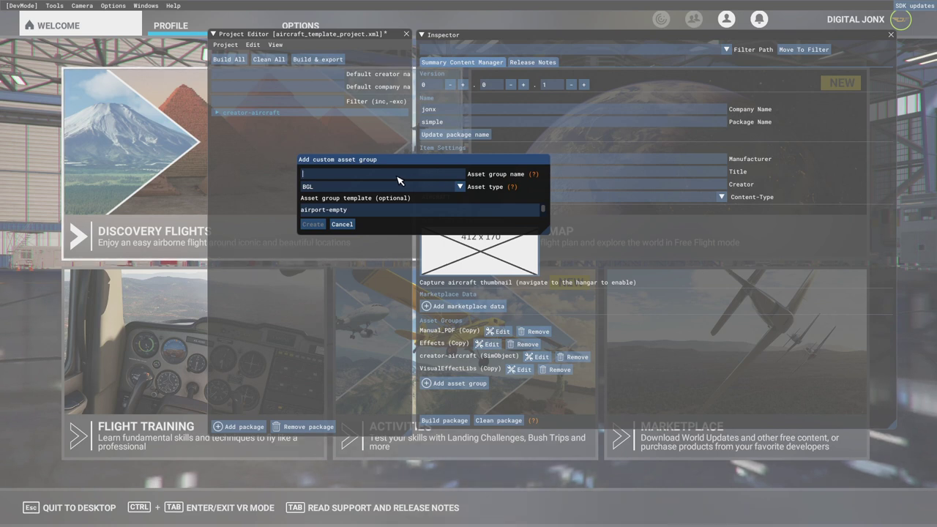
{"action": "type", "text": "html_ui"}
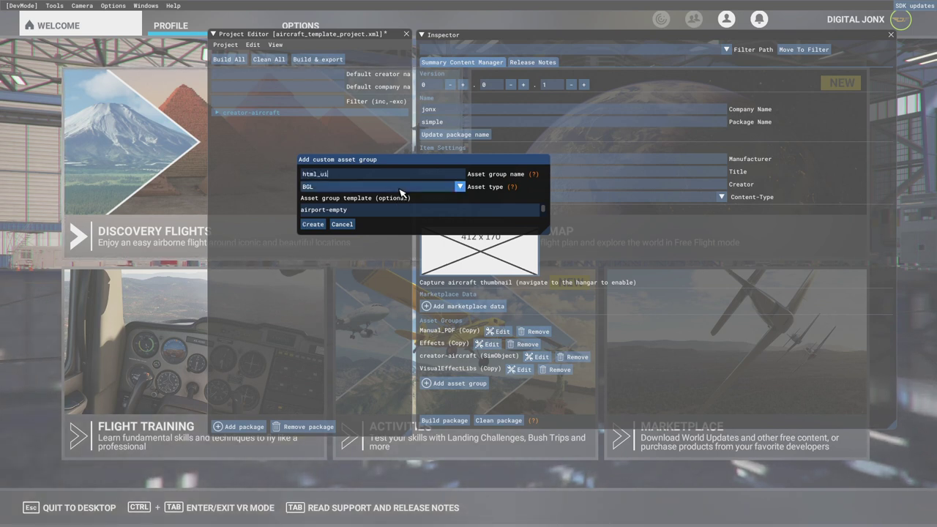
{"action": "left_click", "coordinate": [401, 188]}
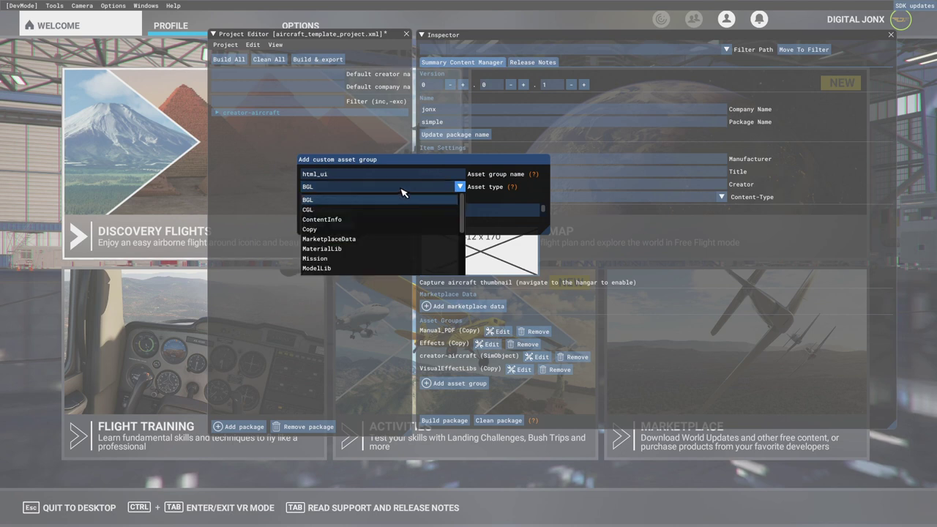
{"action": "left_click", "coordinate": [328, 230]}
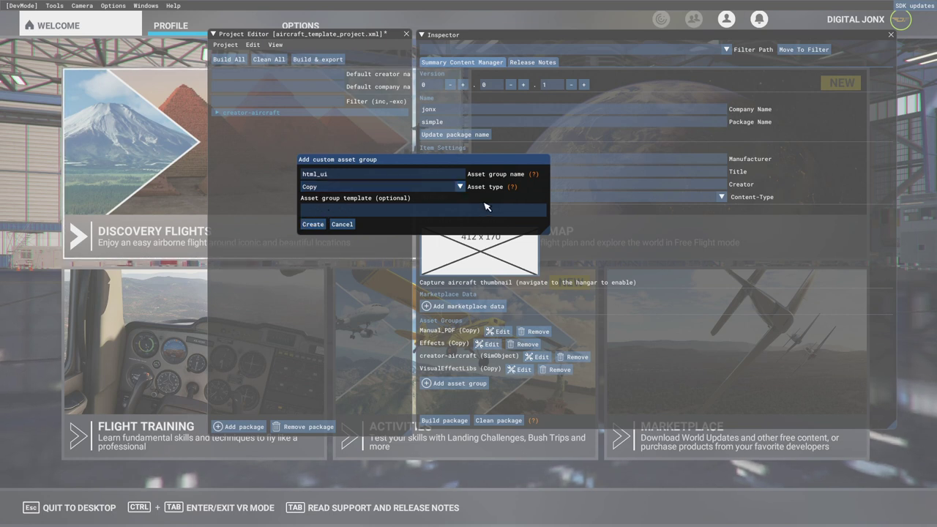
{"action": "left_click", "coordinate": [312, 225]}
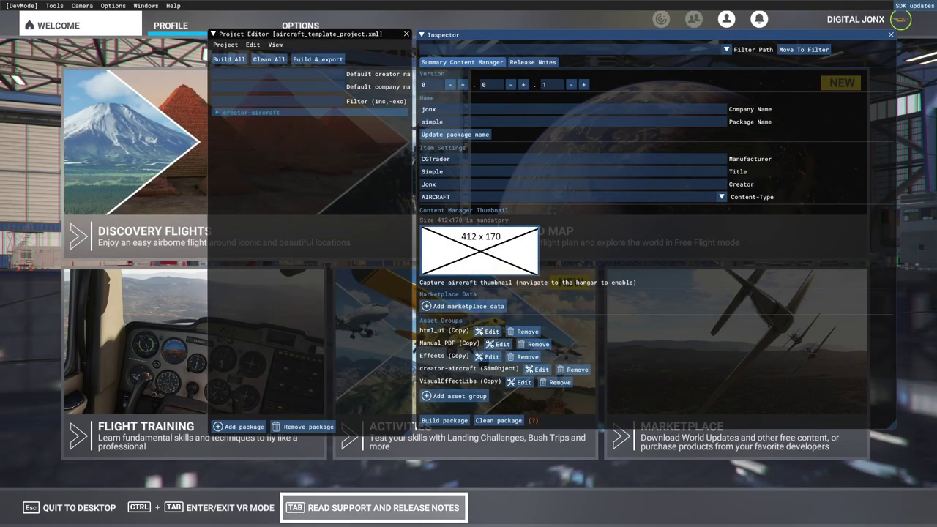
Switch to File Explorer, delete the Copys folder from PackageSources of the Simple Aircraft Project, and select the html_ui folder
{"action": "key", "text": "super"}
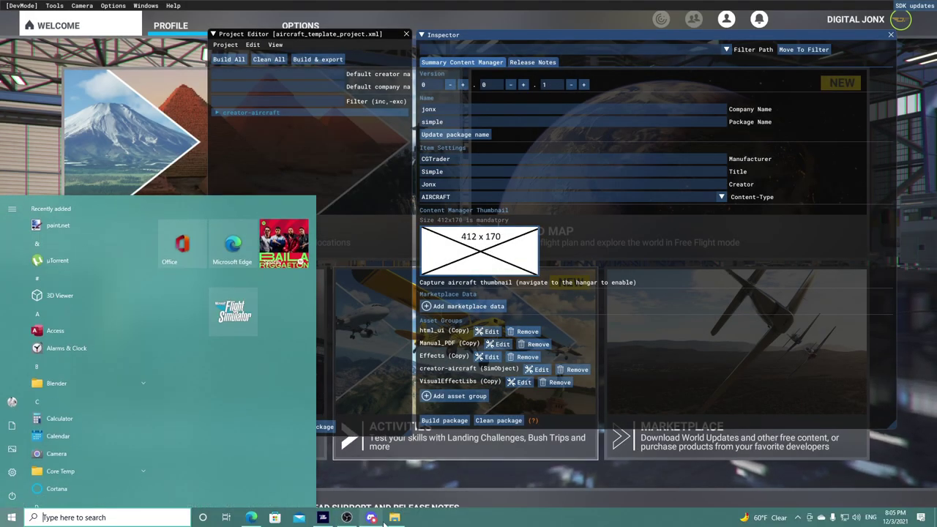
{"action": "left_click", "coordinate": [370, 517]}
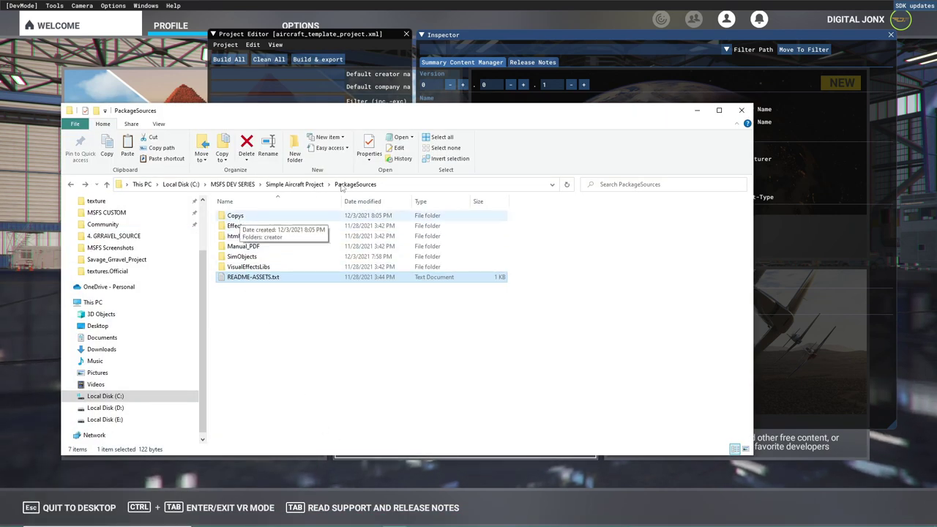
{"action": "left_click", "coordinate": [295, 184]}
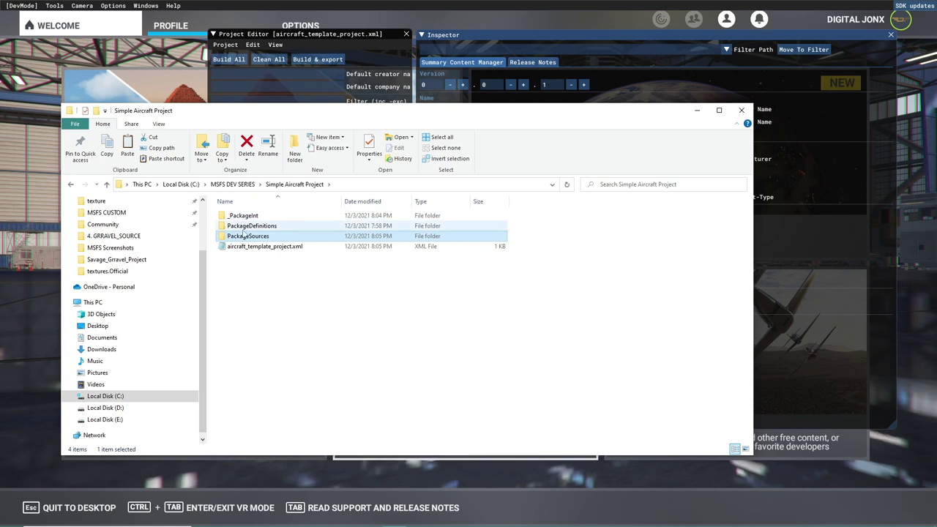
{"action": "double_click", "coordinate": [243, 235]}
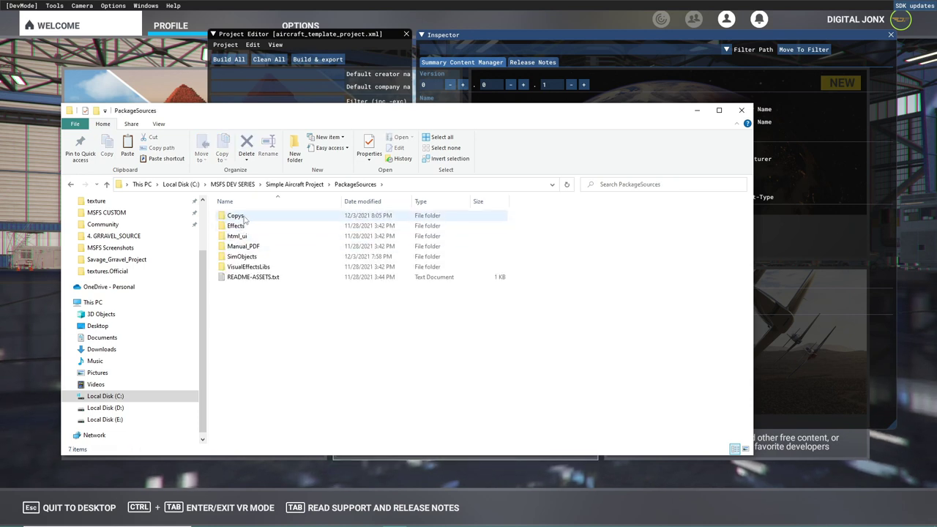
{"action": "left_click", "coordinate": [244, 218]}
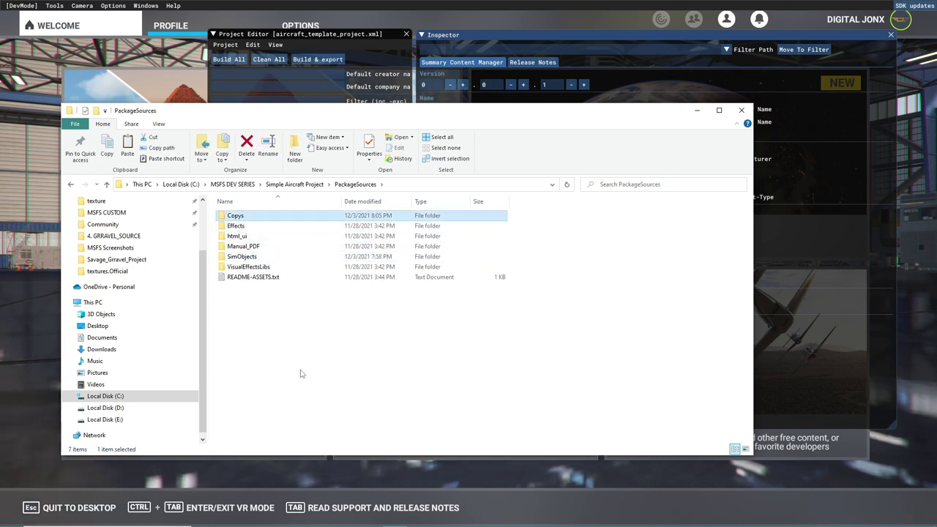
{"action": "key", "text": "Delete"}
{"action": "key", "text": "Return"}
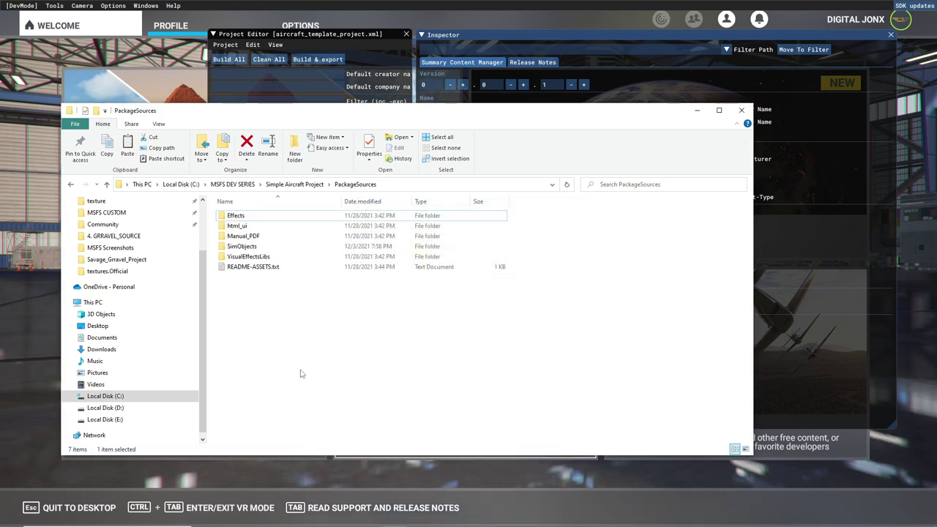
{"action": "left_click", "coordinate": [238, 232]}
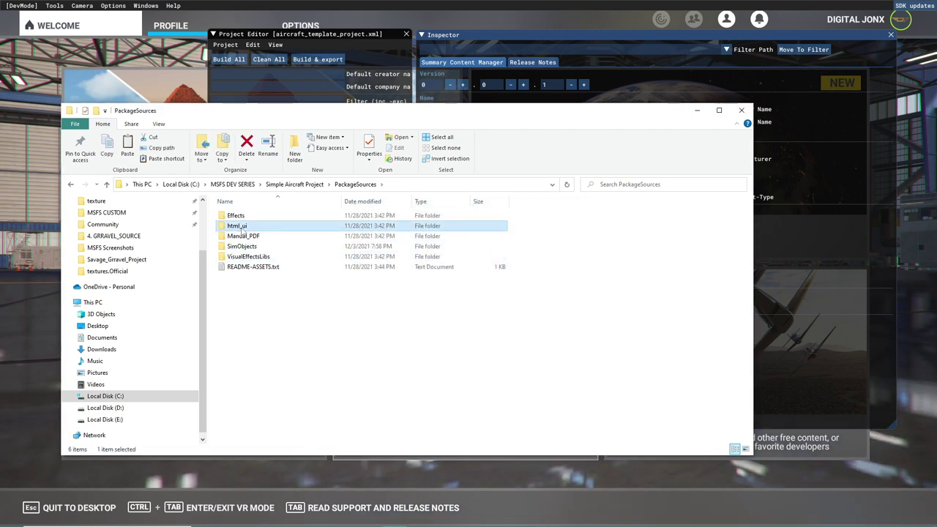
Return to Microsoft Flight Simulator and set the html_ui asset group's asset directory to the html_ui folder inside PackageSources
{"action": "left_click", "coordinate": [488, 35]}
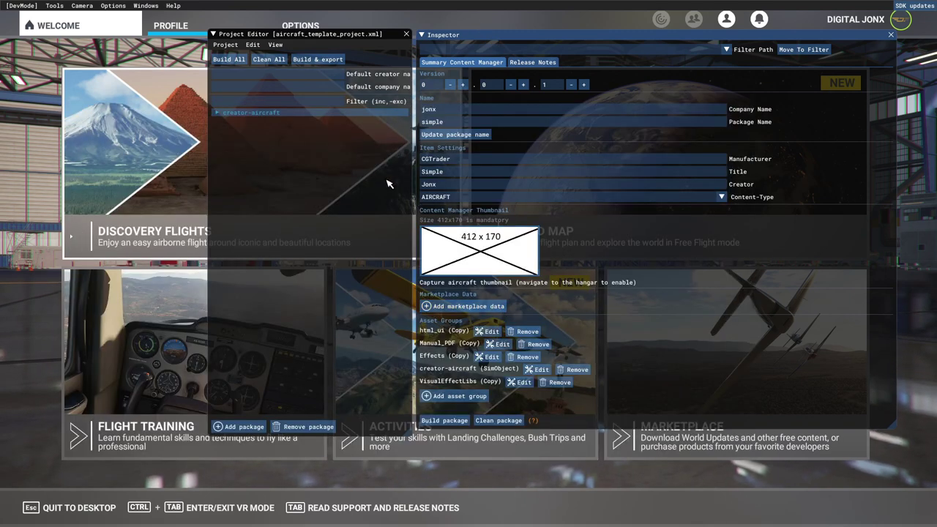
{"action": "left_click", "coordinate": [217, 113]}
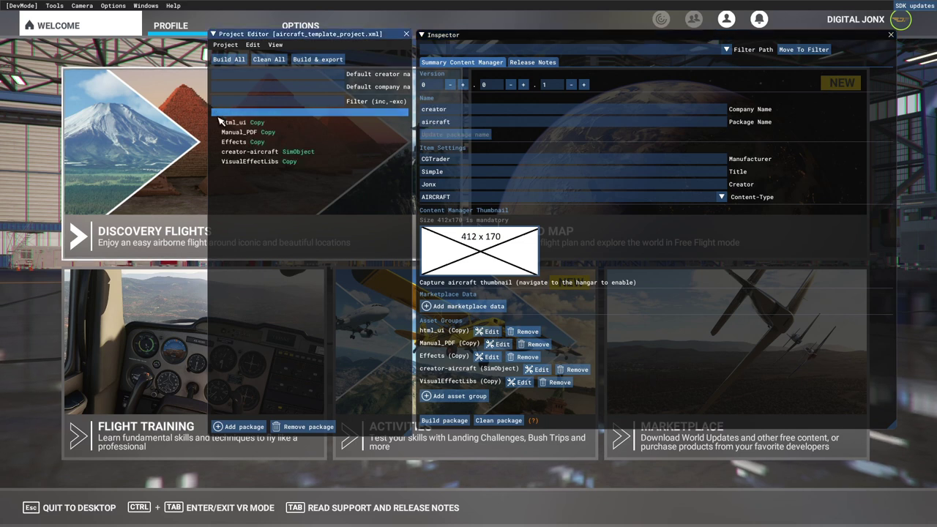
{"action": "left_click", "coordinate": [238, 122]}
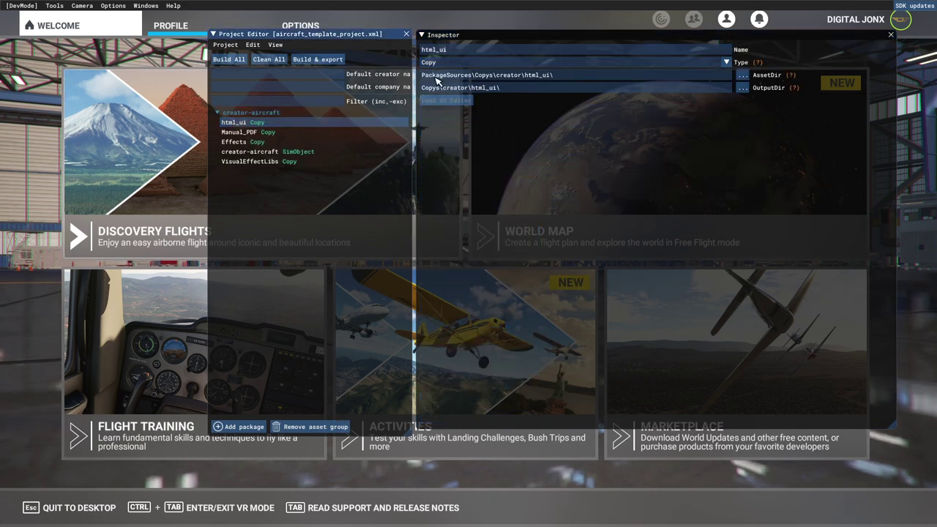
{"action": "left_click", "coordinate": [743, 76]}
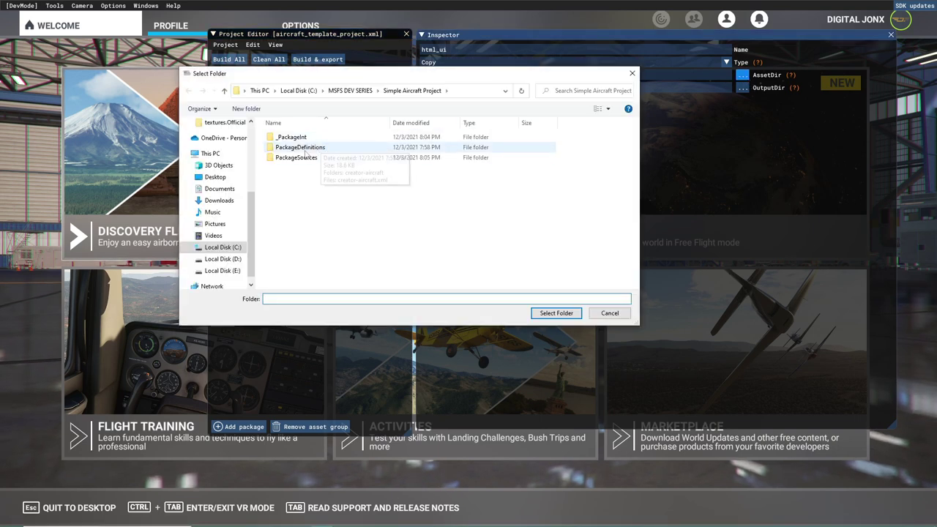
{"action": "left_click", "coordinate": [298, 158]}
{"action": "double_click", "coordinate": [298, 158]}
{"action": "left_click", "coordinate": [288, 148]}
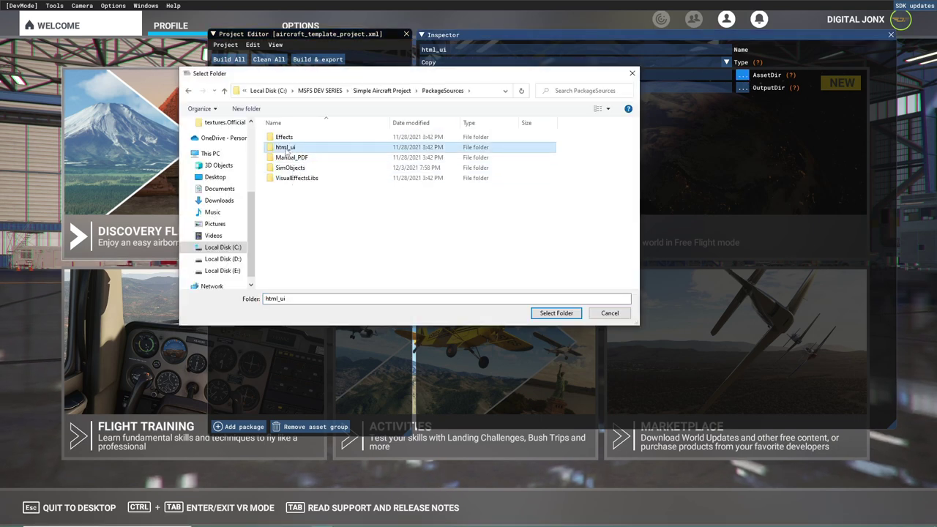
{"action": "left_click", "coordinate": [556, 314]}
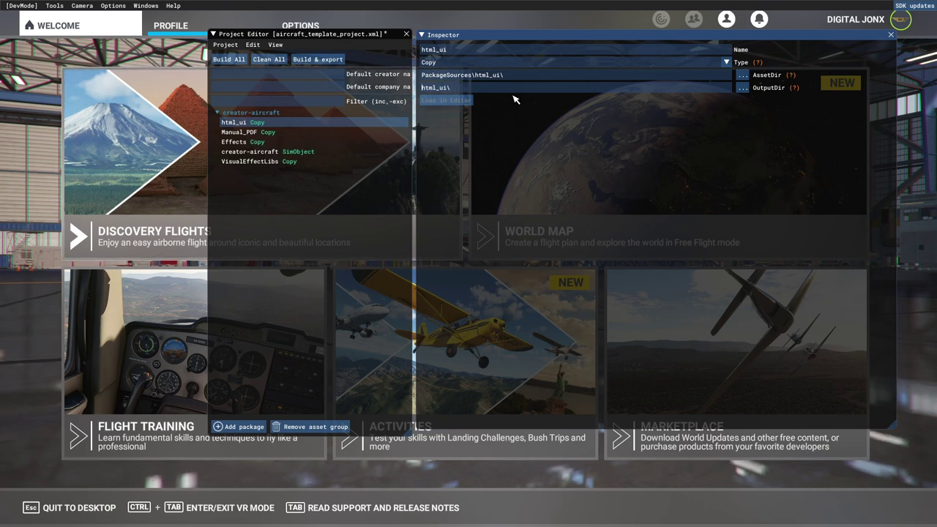
Check the output directory field of the html_ui asset group and save the project
{"action": "left_click", "coordinate": [505, 93]}
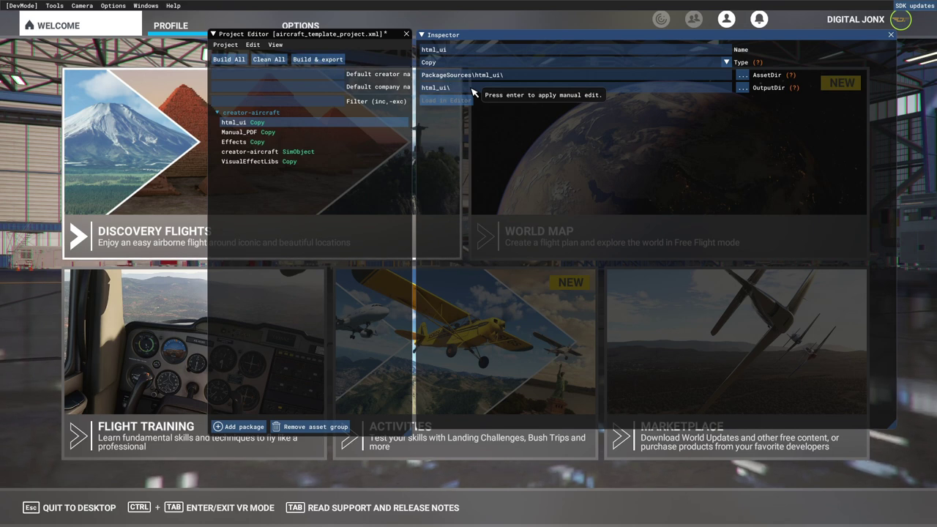
{"action": "left_click", "coordinate": [224, 44]}
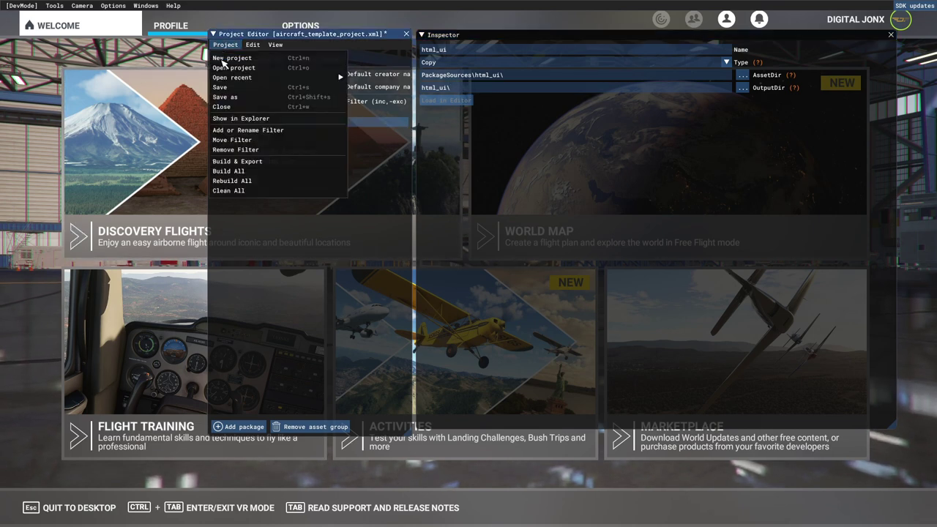
{"action": "left_click", "coordinate": [233, 91]}
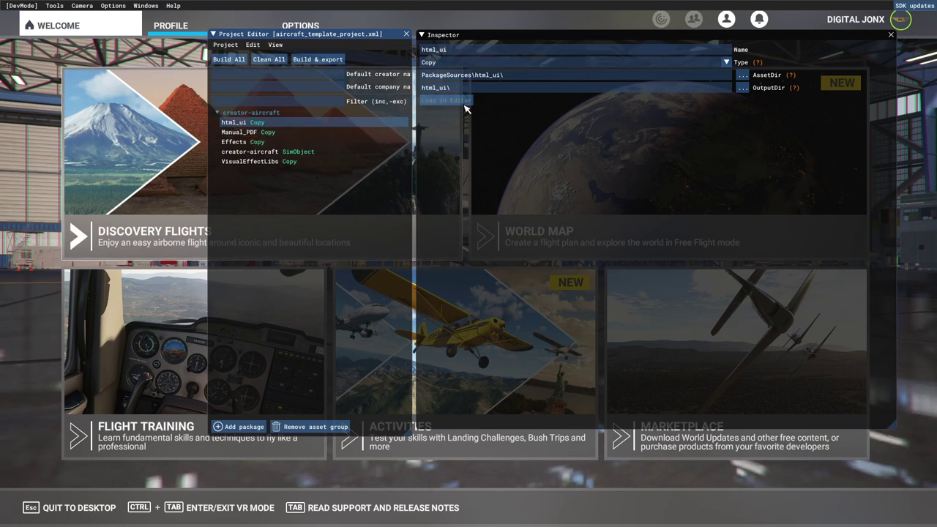
Examine the type and directory settings of the Manual_PDF, Effects and creator-aircraft asset groups
{"action": "left_click", "coordinate": [250, 134]}
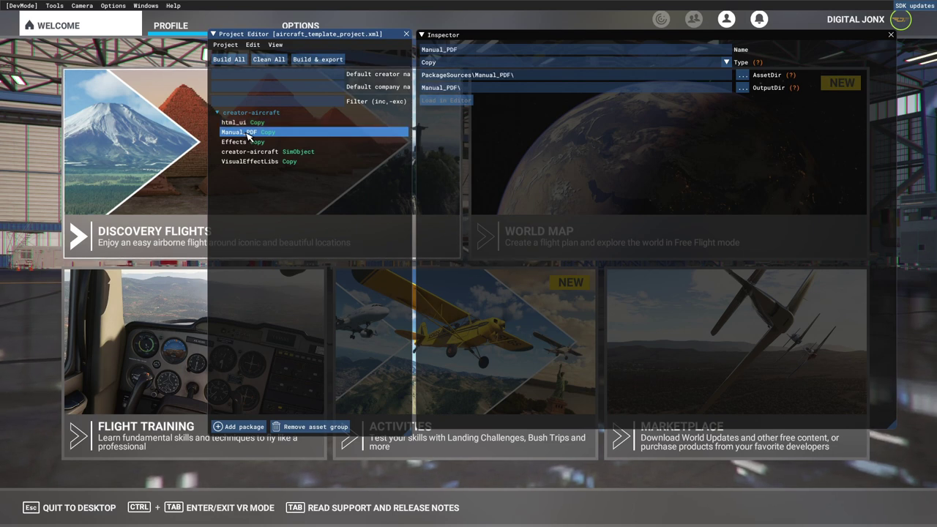
{"action": "left_click", "coordinate": [254, 136]}
{"action": "left_click", "coordinate": [254, 135]}
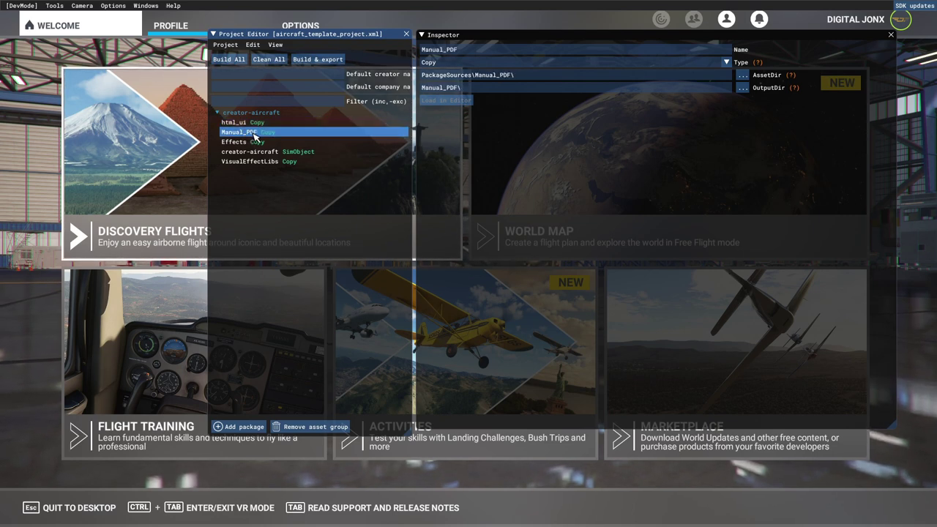
{"action": "left_click", "coordinate": [255, 135]}
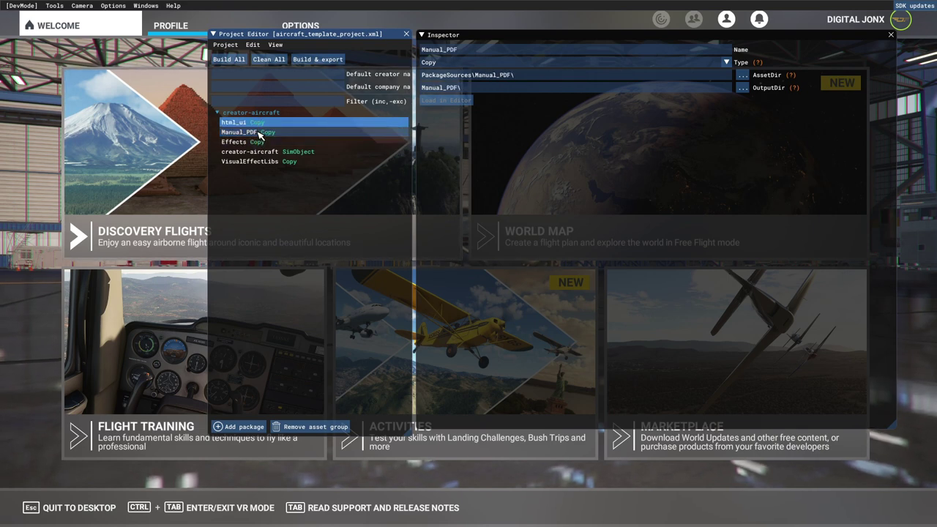
{"action": "left_click", "coordinate": [258, 143]}
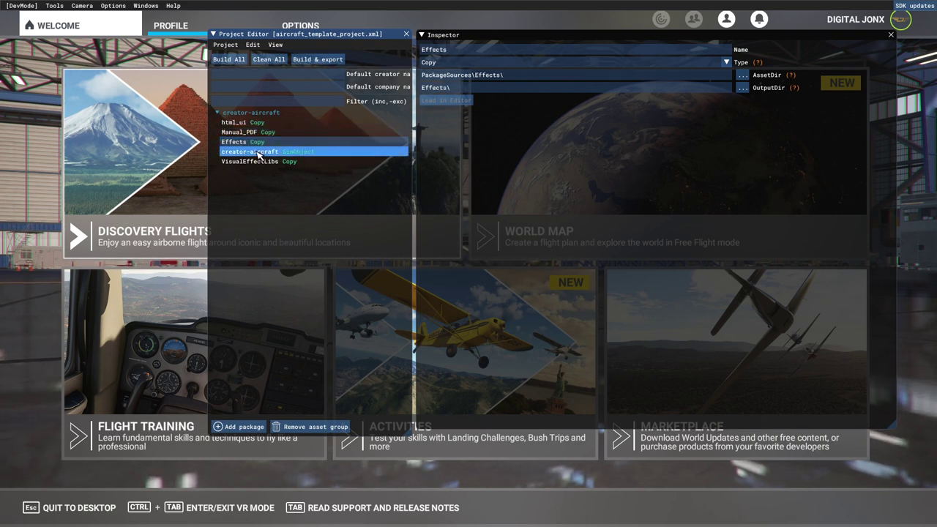
{"action": "left_click", "coordinate": [256, 152]}
{"action": "left_click", "coordinate": [257, 142]}
Set the Manual_PDF asset group's asset directory to the Manual_PDF folder inside PackageSources
{"action": "left_click", "coordinate": [255, 133]}
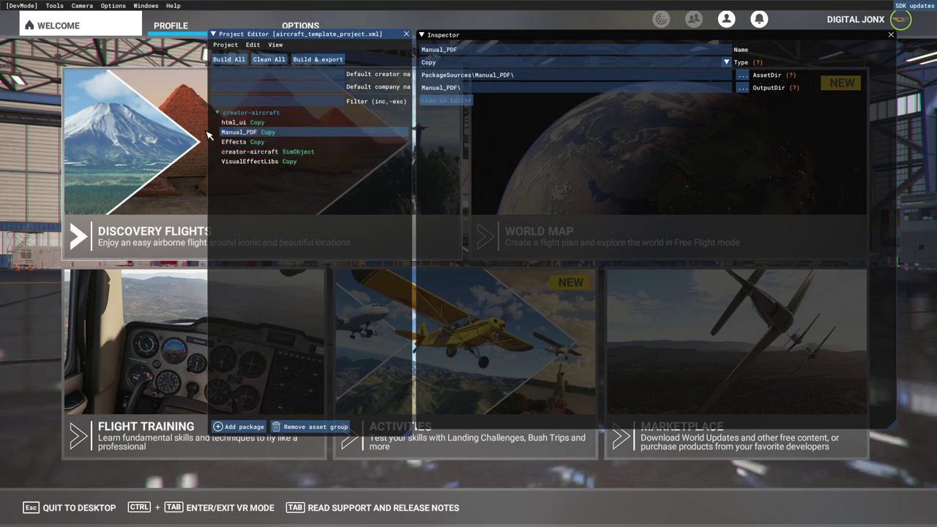
{"action": "left_click", "coordinate": [742, 76]}
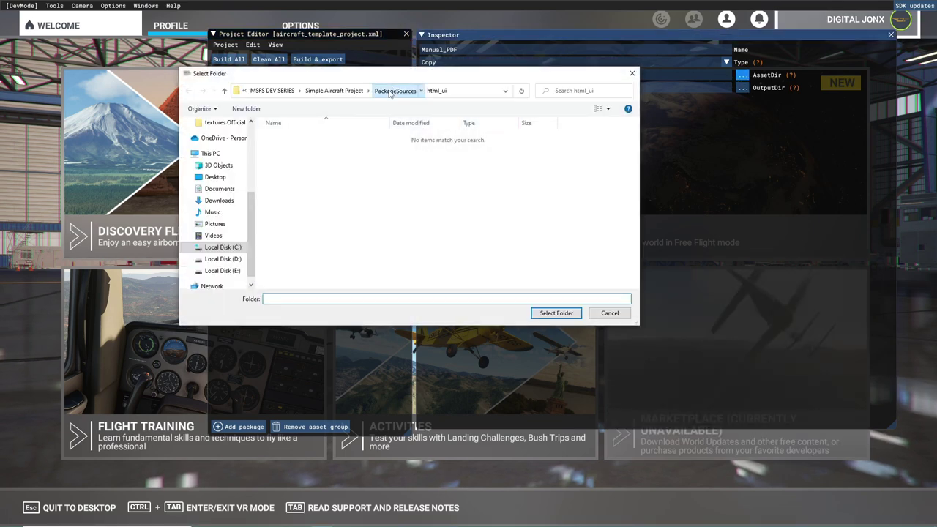
{"action": "left_click", "coordinate": [395, 90]}
{"action": "left_click", "coordinate": [293, 171]}
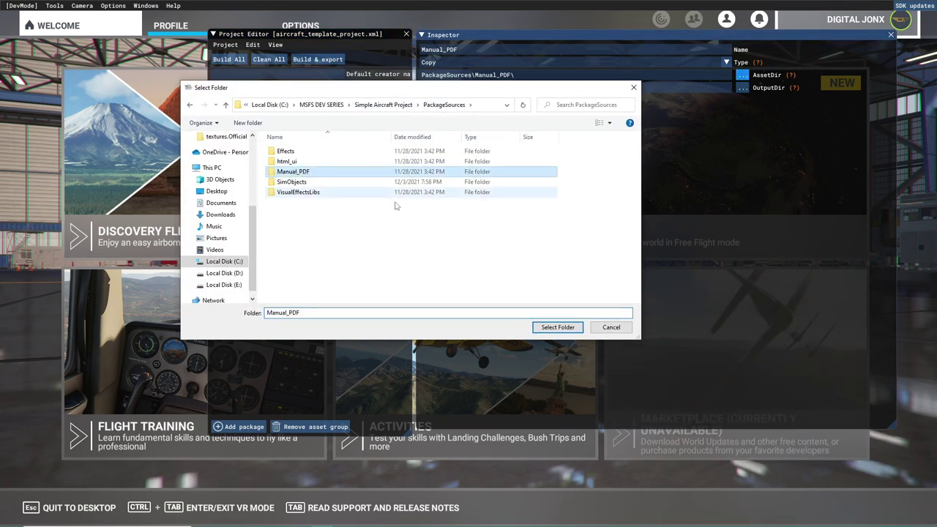
{"action": "left_click", "coordinate": [556, 327]}
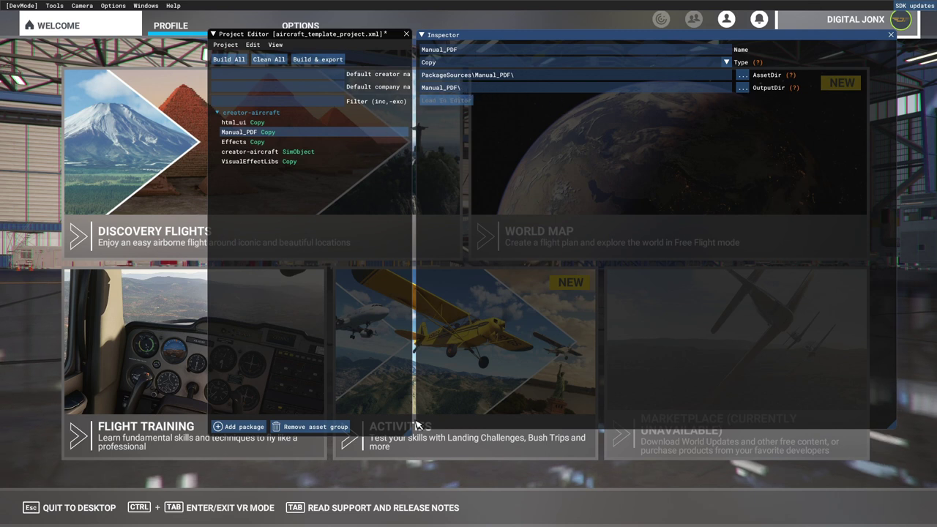
{"action": "left_click", "coordinate": [460, 87]}
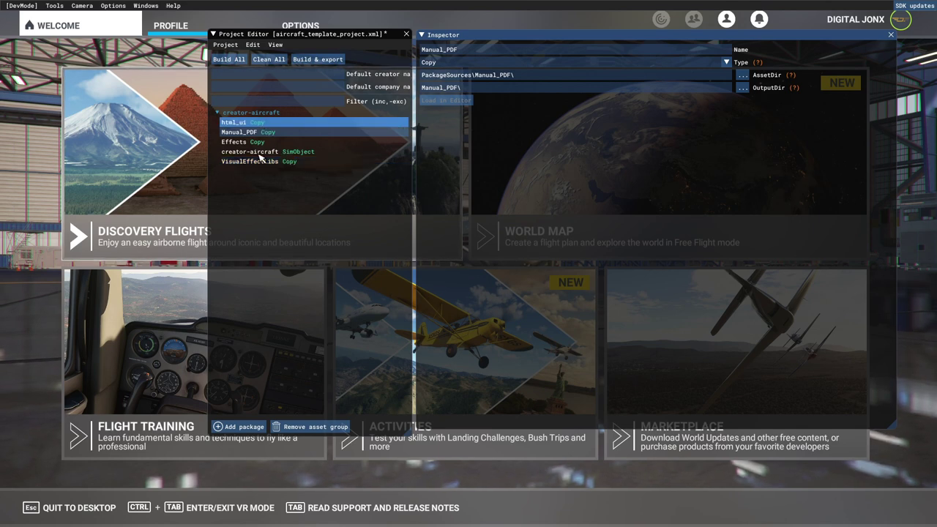
Set the creator-aircraft package's company name to jonx and package name to simple, and update the package name
{"action": "left_click", "coordinate": [219, 115]}
{"action": "left_click", "coordinate": [220, 116]}
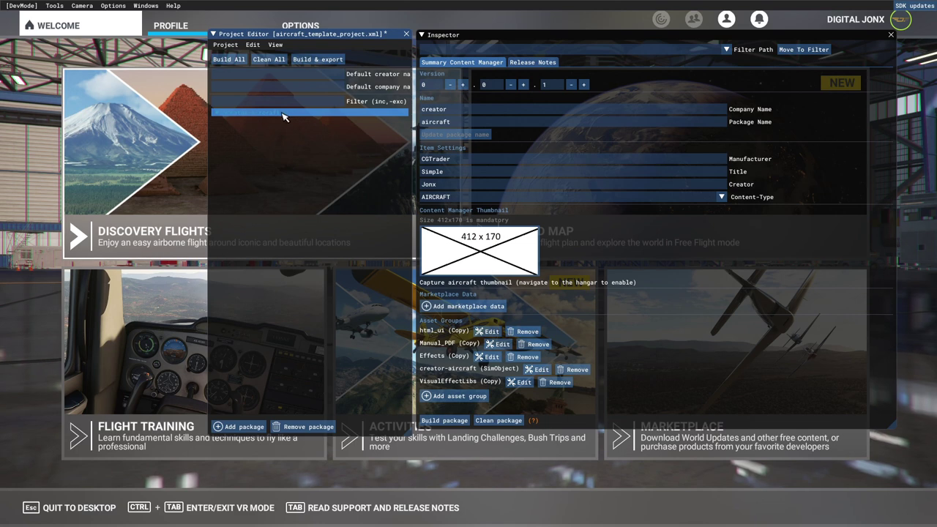
{"action": "mouse_move", "coordinate": [460, 114]}
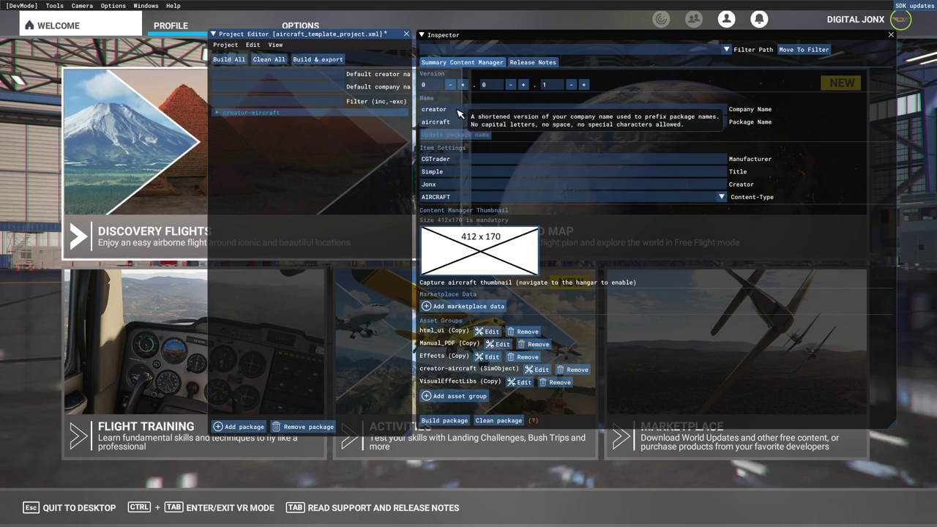
{"action": "left_click", "coordinate": [462, 114]}
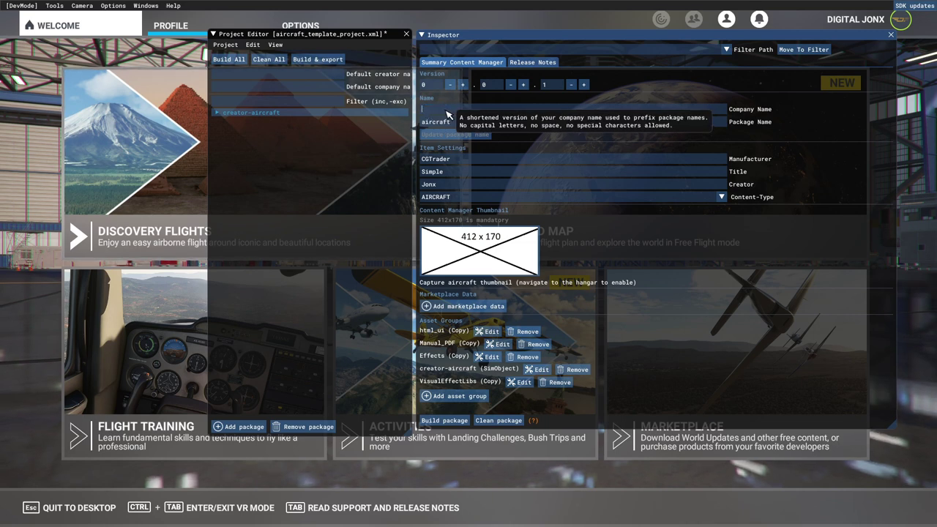
{"action": "key", "text": "Tab"}
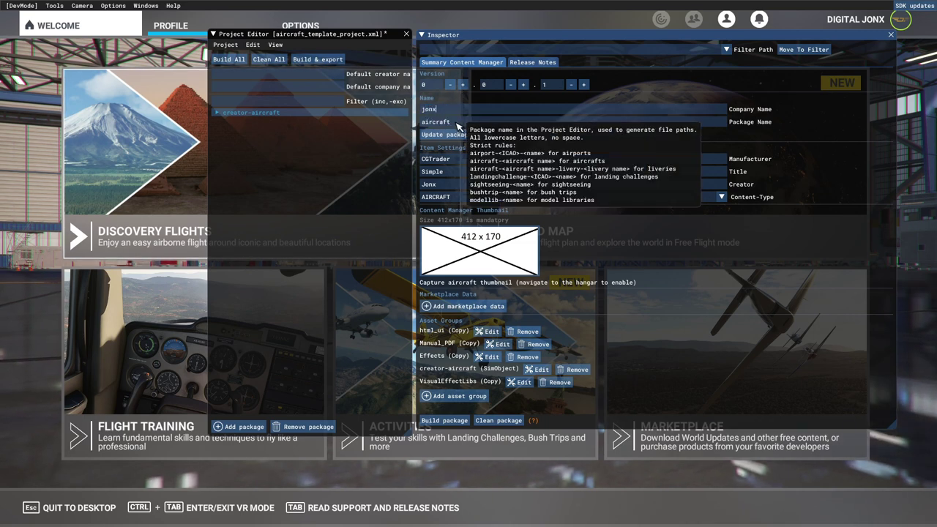
{"action": "type", "text": "simple"}
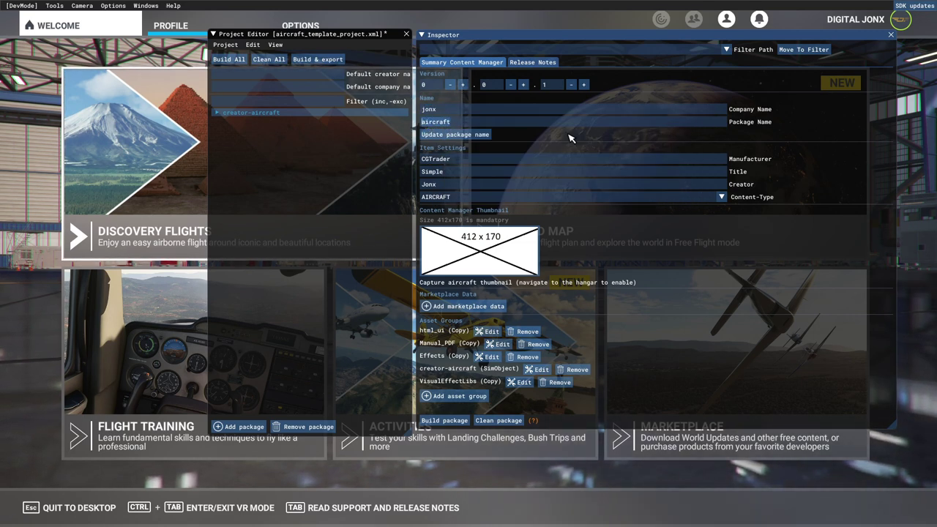
{"action": "left_click", "coordinate": [454, 135]}
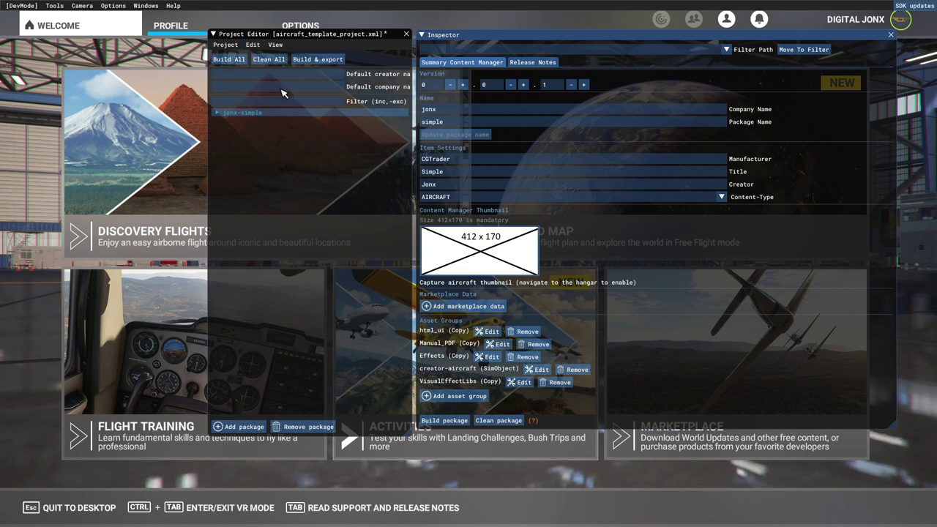
Show the creator-aircraft SimObject asset group, then switch to File Explorer and open the project's PackageSources\SimObjects\Airplanes folder
{"action": "left_click", "coordinate": [217, 114]}
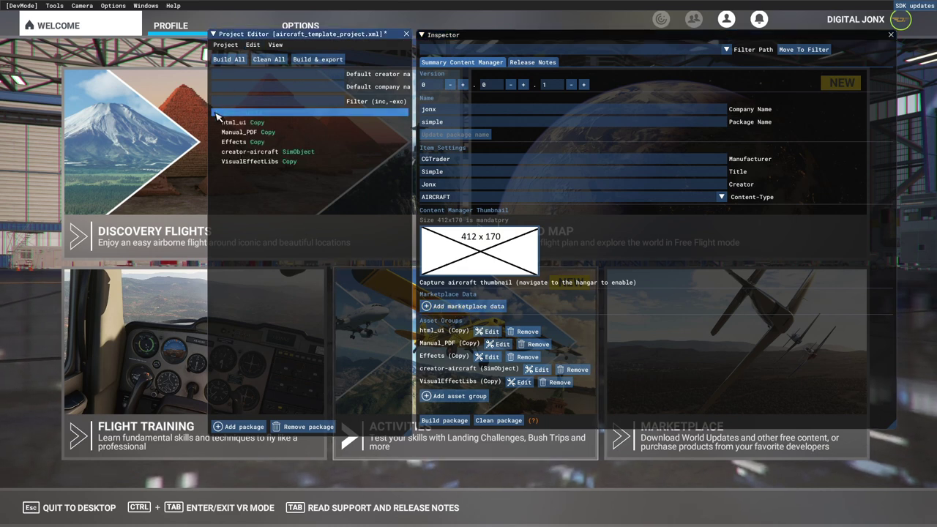
{"action": "left_click", "coordinate": [251, 153]}
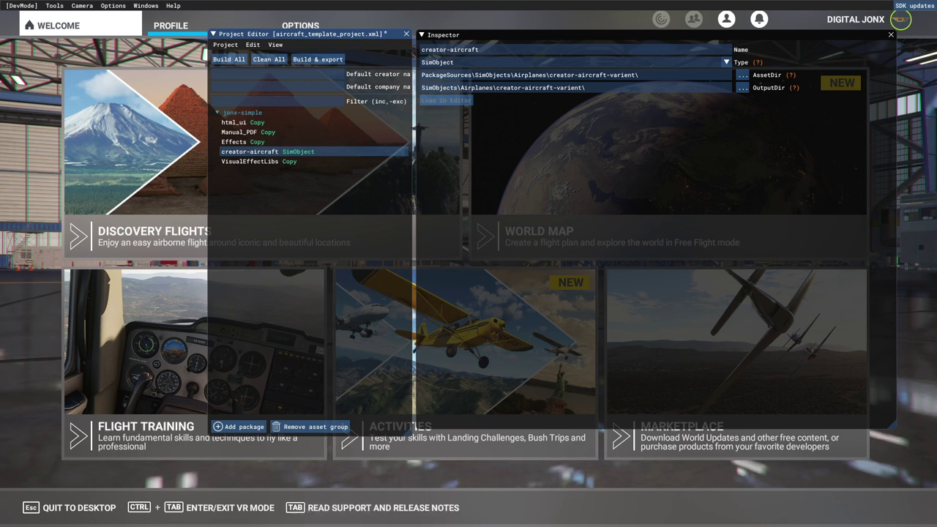
{"action": "key", "text": "super"}
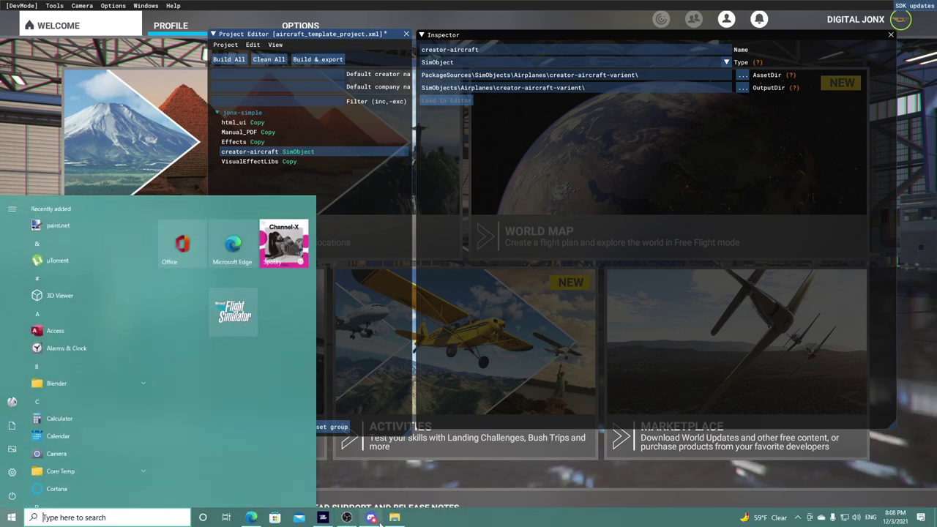
{"action": "left_click", "coordinate": [393, 518]}
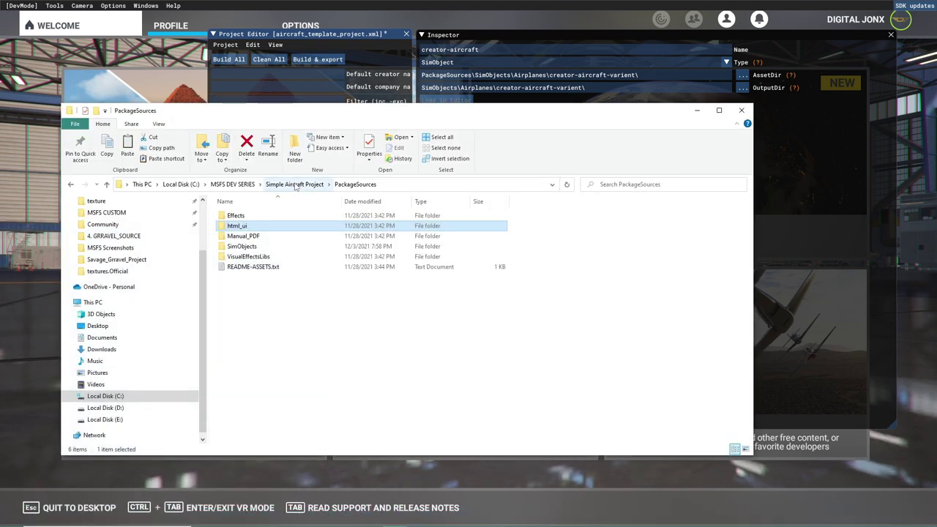
{"action": "left_click", "coordinate": [295, 184]}
{"action": "double_click", "coordinate": [260, 239]}
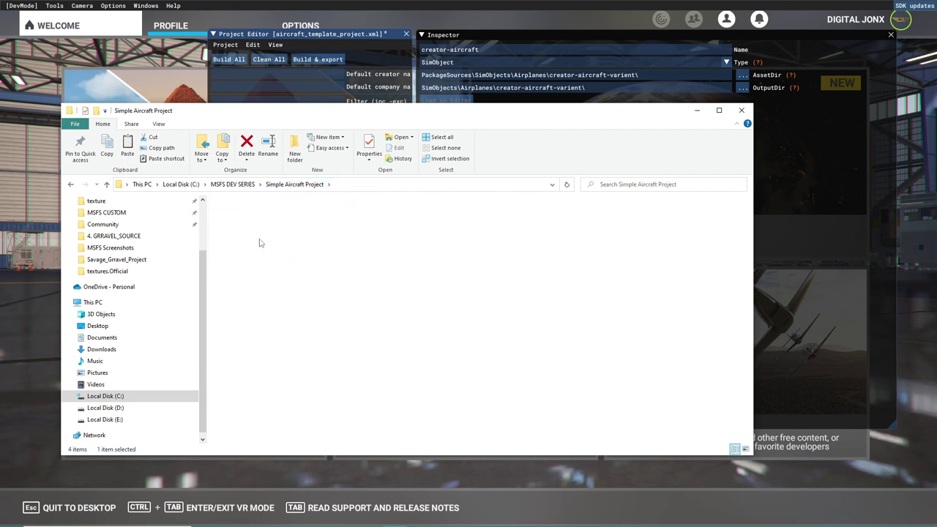
{"action": "double_click", "coordinate": [249, 246]}
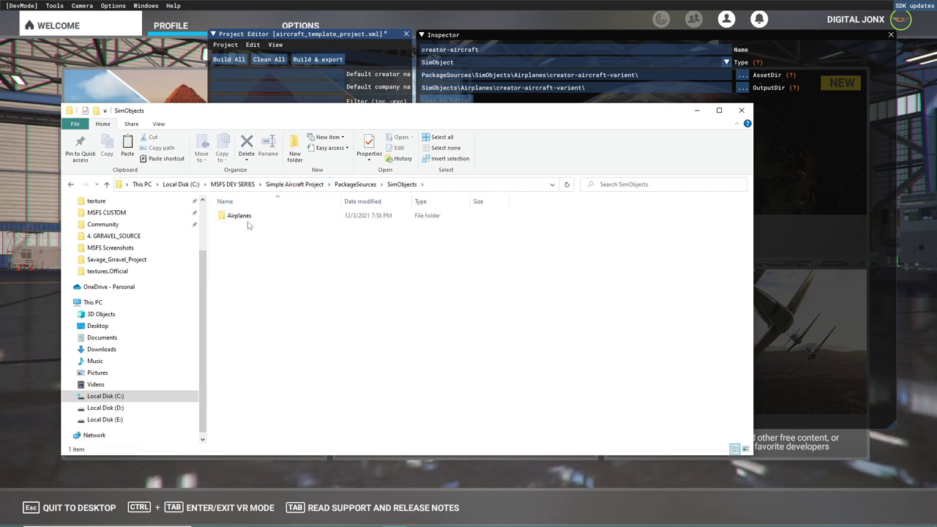
{"action": "double_click", "coordinate": [247, 220]}
Rename the creator-aircraft-varient folder as jonx-simple-default
{"action": "left_click", "coordinate": [259, 218]}
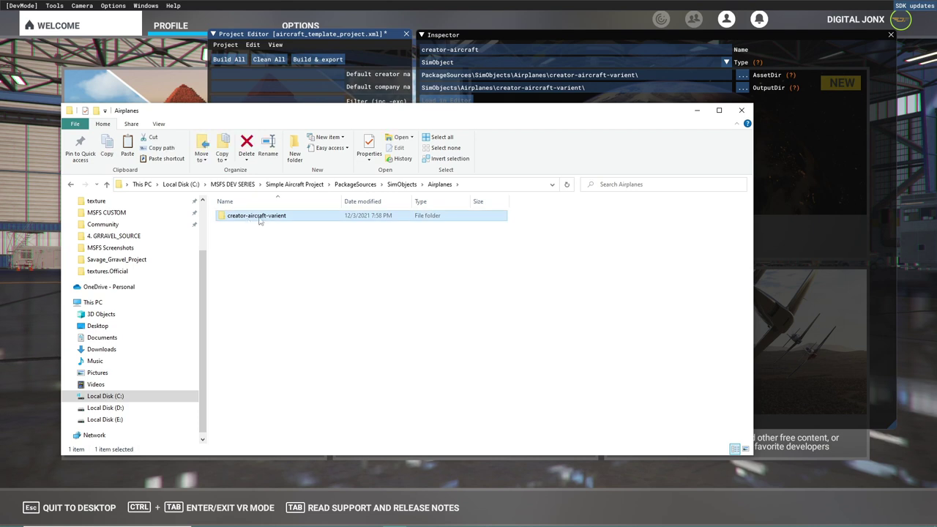
{"action": "left_click", "coordinate": [254, 219]}
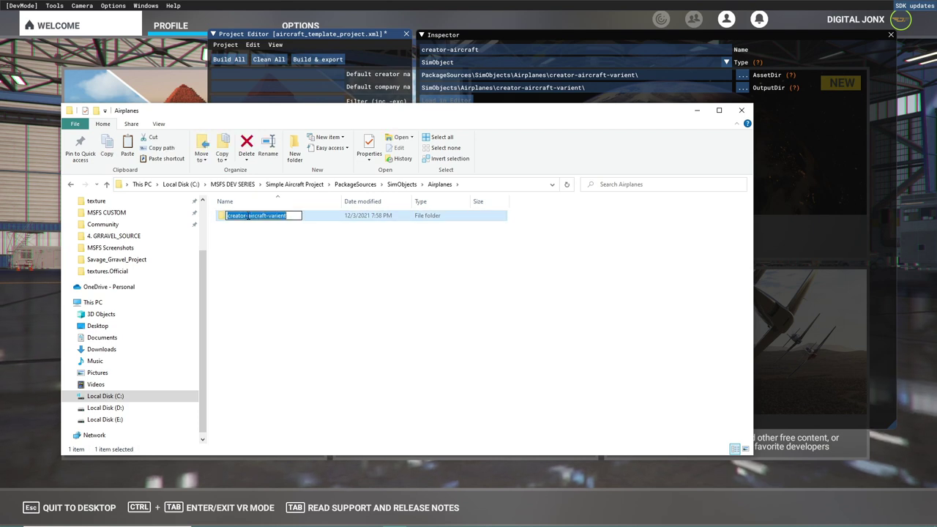
{"action": "left_click_drag", "start_coordinate": [248, 215], "coordinate": [229, 215]}
{"action": "type", "text": "jonx-simple-default"}
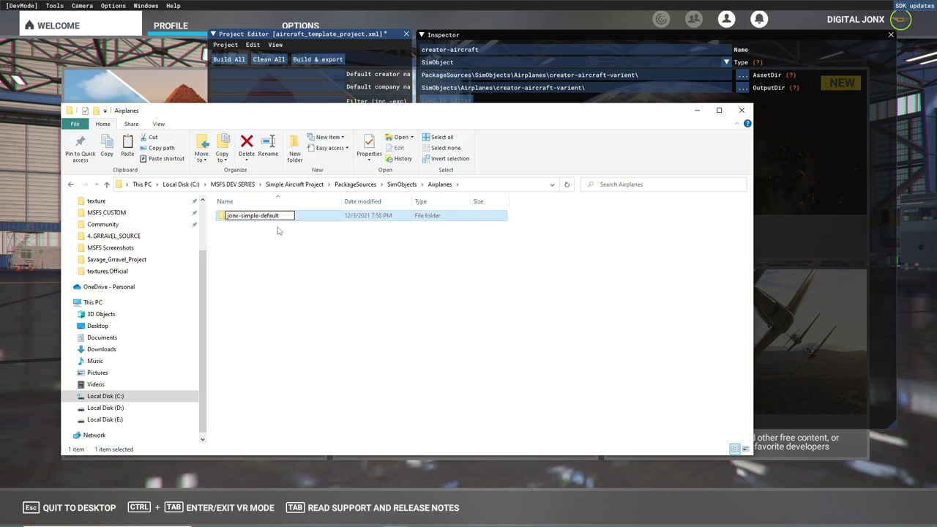
{"action": "key", "text": "Return"}
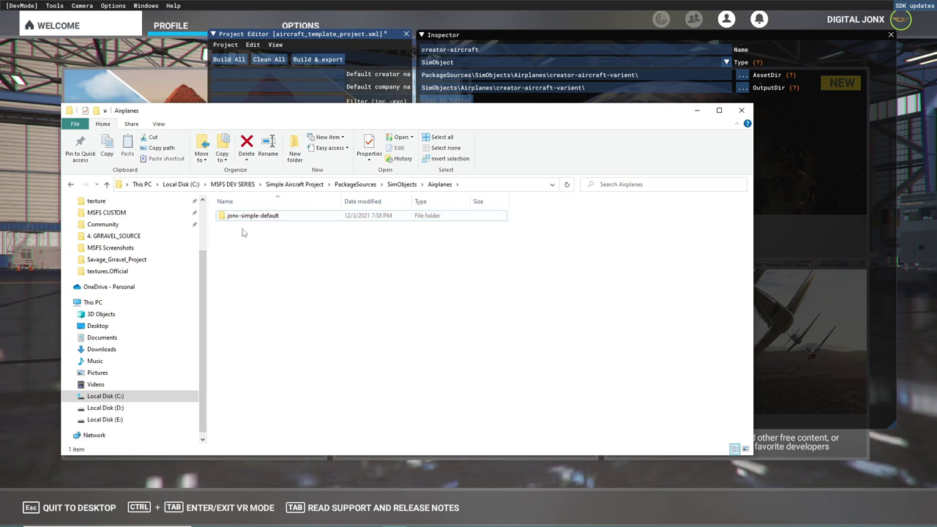
Duplicate the jonx-simple-default folder within Airplanes and rename the copy as jonx-simple-float
{"action": "right_click", "coordinate": [252, 219]}
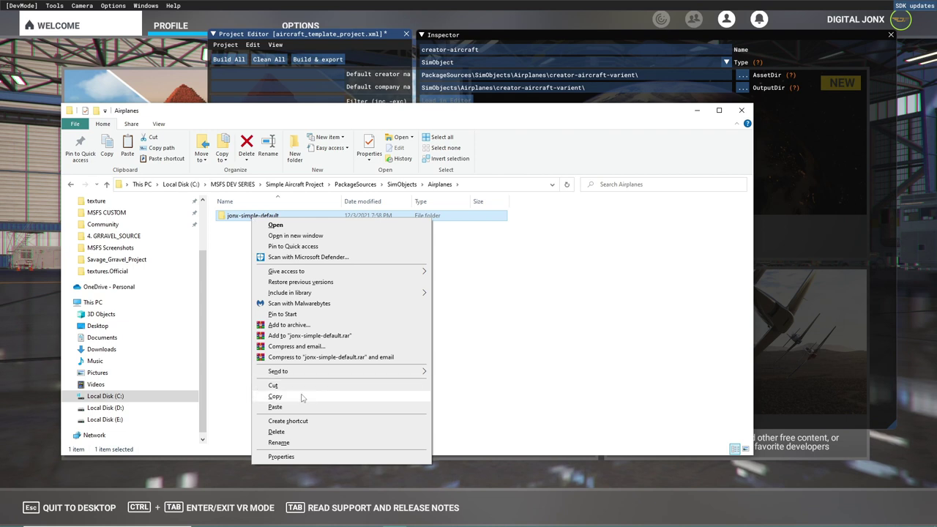
{"action": "left_click", "coordinate": [274, 396]}
{"action": "right_click", "coordinate": [253, 271]}
{"action": "left_click", "coordinate": [288, 341]}
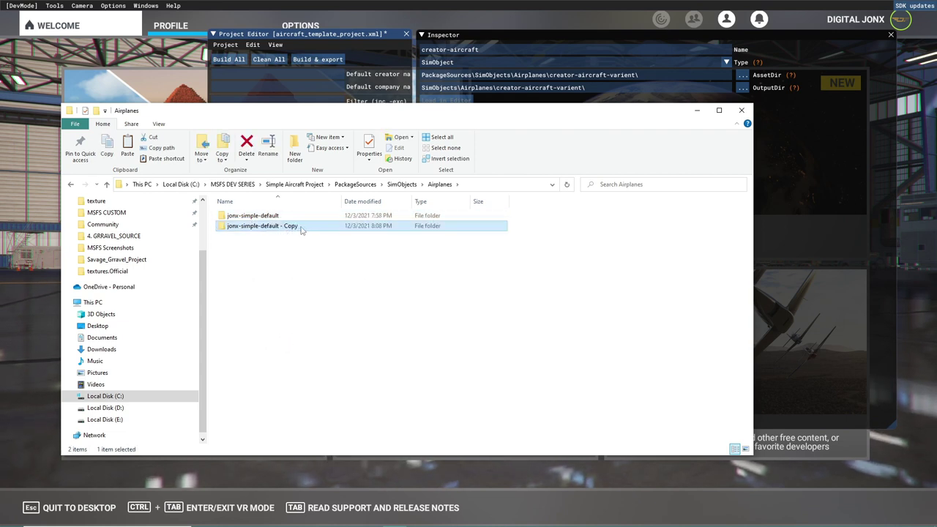
{"action": "left_click", "coordinate": [296, 227]}
{"action": "type", "text": "flat"}
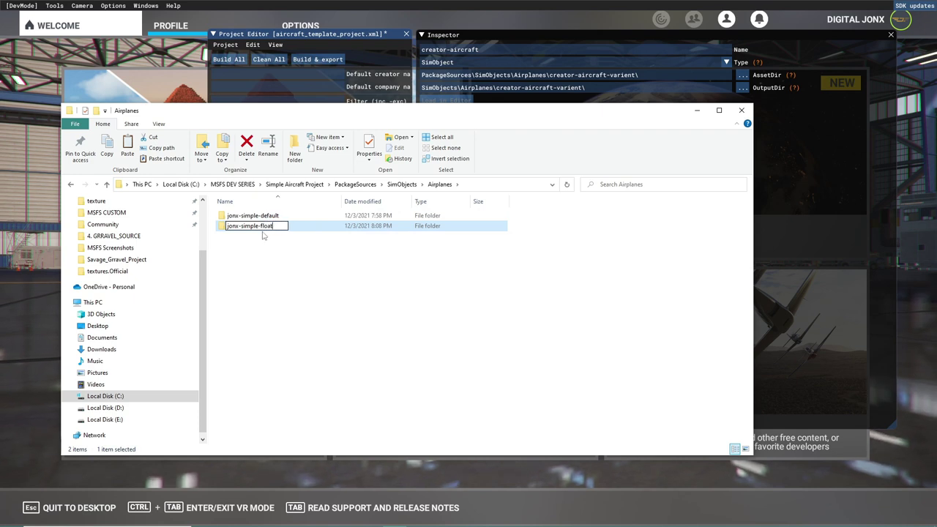
{"action": "key", "text": "Return"}
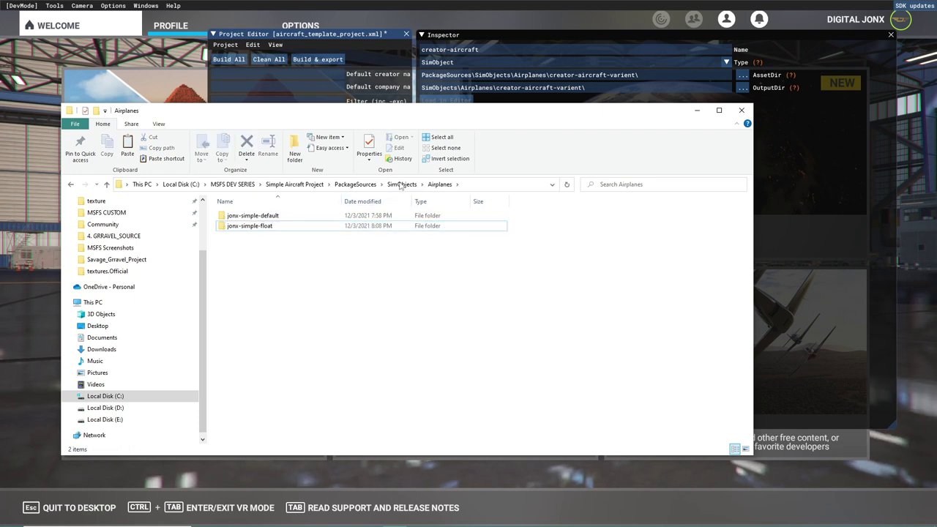
Delete the jonx-simple-float folder from the Airplanes folder
{"action": "right_click", "coordinate": [252, 229]}
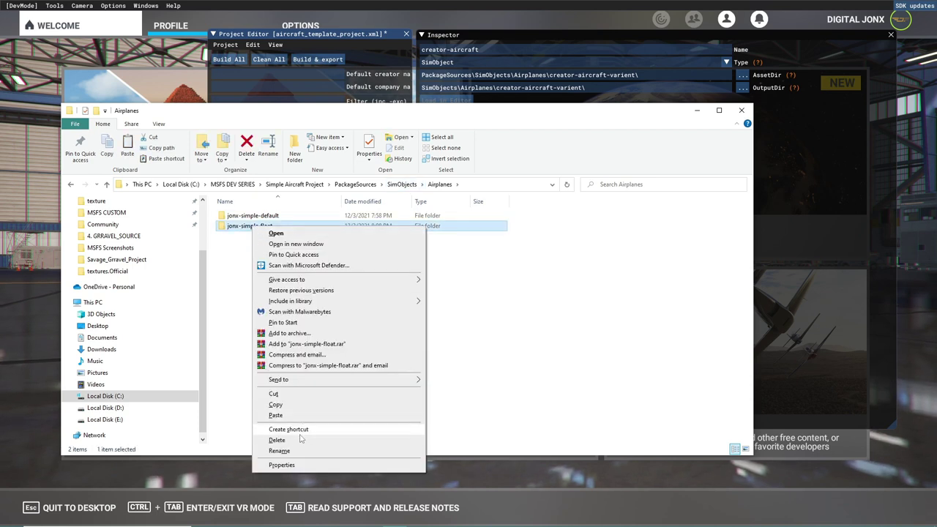
{"action": "left_click", "coordinate": [274, 440]}
{"action": "left_click", "coordinate": [489, 307]}
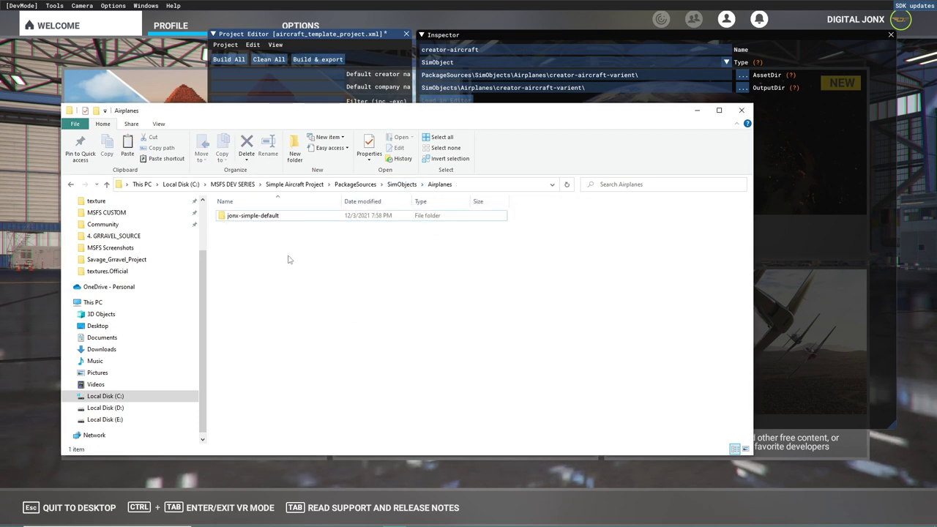
{"action": "left_click", "coordinate": [268, 221]}
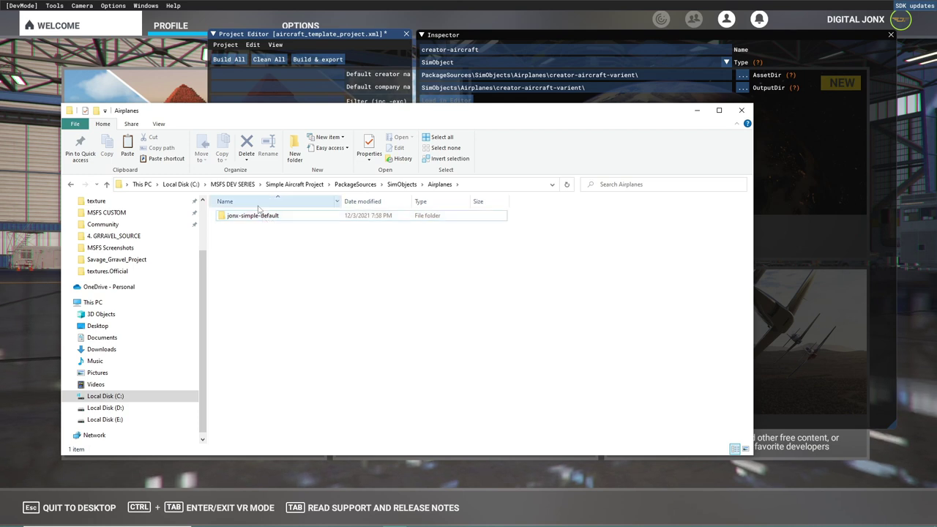
Switch back to Microsoft Flight Simulator and set the creator-aircraft asset group's AssetDir to the PackageSources\SimObjects\Airplanes\jonx-simple-default folder
{"action": "left_click", "coordinate": [508, 33]}
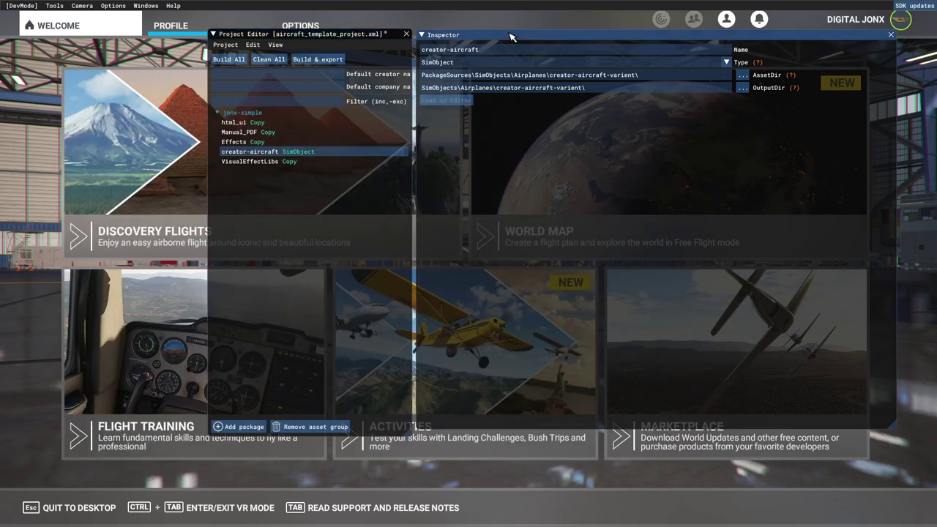
{"action": "left_click", "coordinate": [742, 77]}
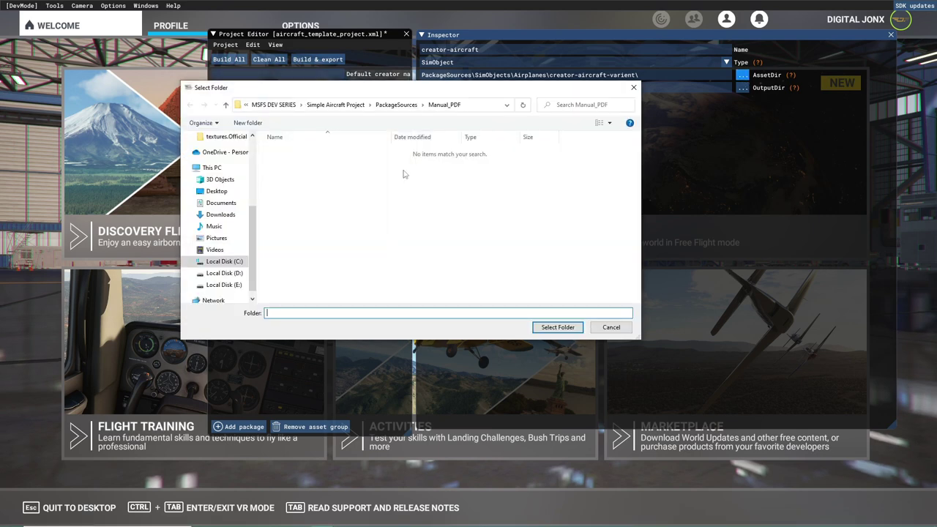
{"action": "left_click", "coordinate": [385, 105]}
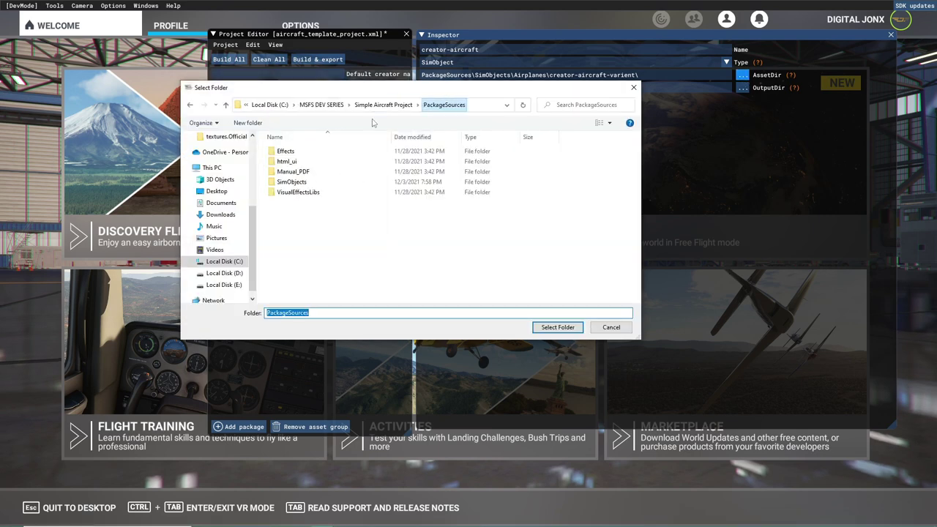
{"action": "double_click", "coordinate": [302, 183]}
{"action": "double_click", "coordinate": [289, 152]}
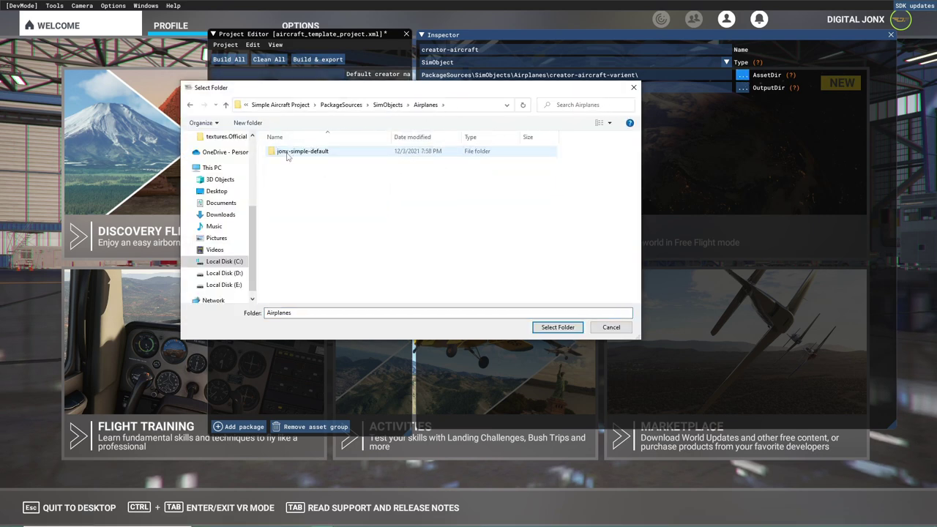
{"action": "left_click", "coordinate": [293, 152]}
{"action": "left_click", "coordinate": [557, 327]}
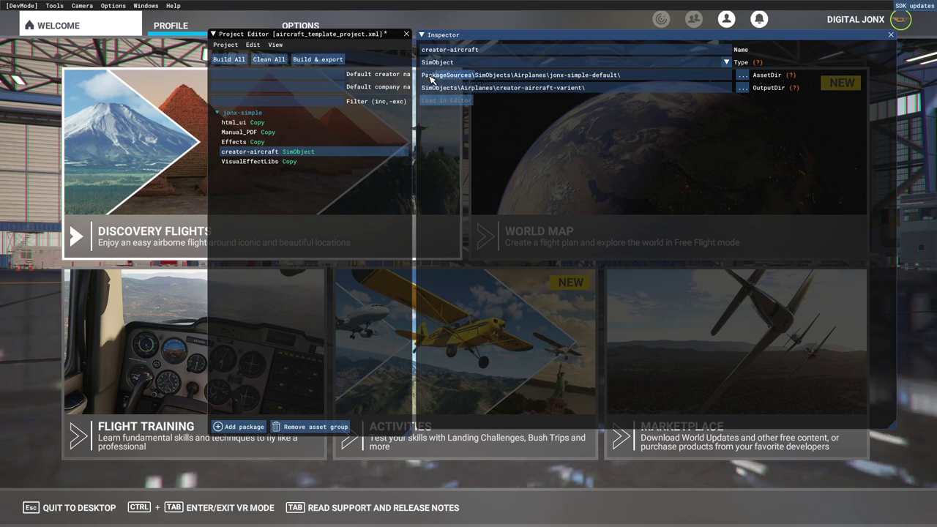
Open the creator-aircraft asset group's OutputDir path for editing
{"action": "double_click", "coordinate": [474, 75]}
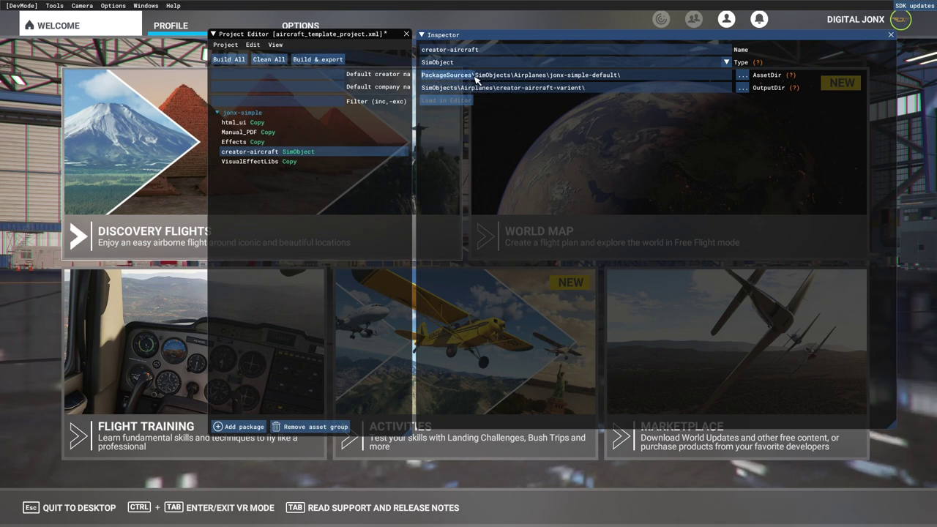
{"action": "left_click", "coordinate": [432, 88]}
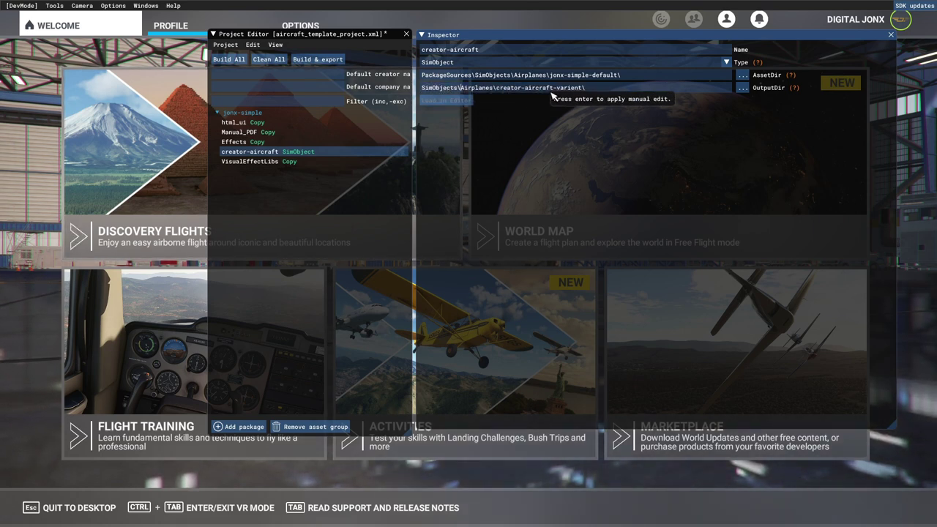
Try to set the creator-aircraft asset group's output directory to SimObjects\Airplanes\jonx-simple-default\
{"action": "left_click_drag", "start_coordinate": [584, 88], "coordinate": [496, 89]}
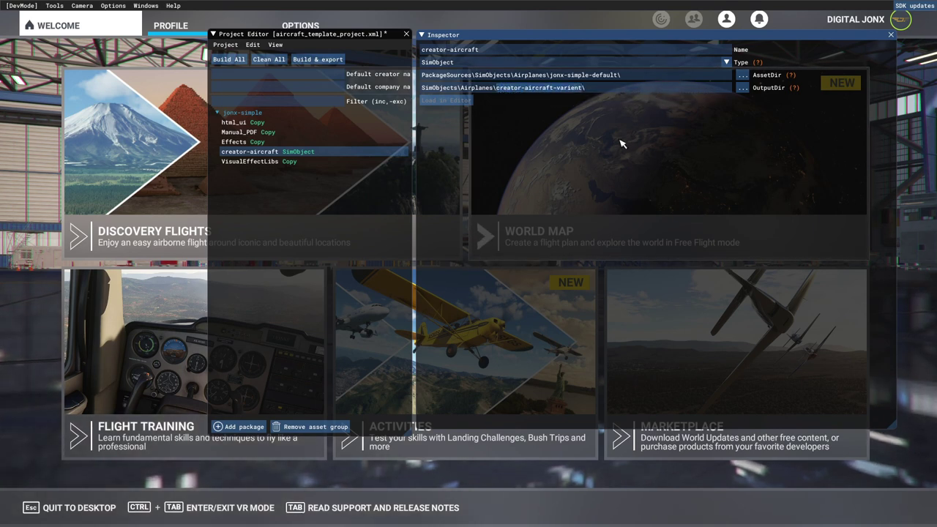
{"action": "type", "text": "jonx-simp"}
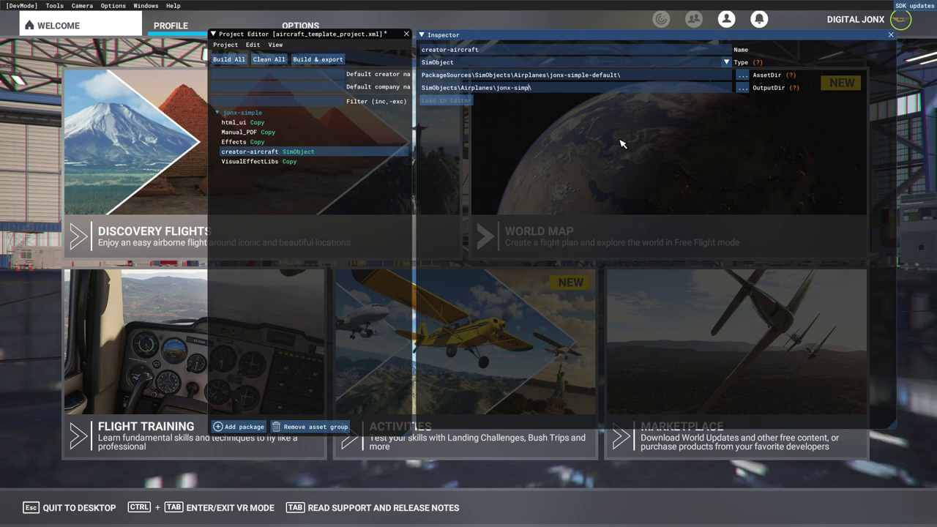
{"action": "type", "text": "le-default"}
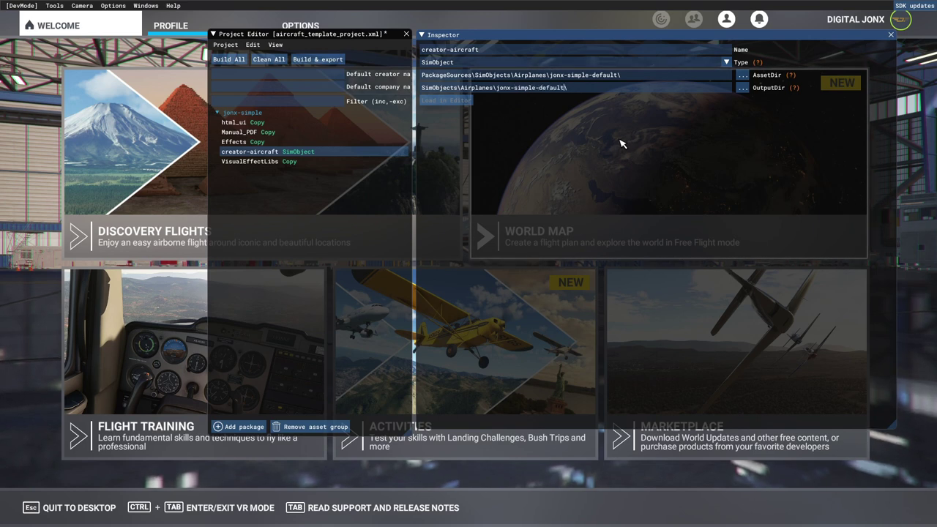
Rename the creator-aircraft asset group to jonx-simple
{"action": "left_click", "coordinate": [475, 53]}
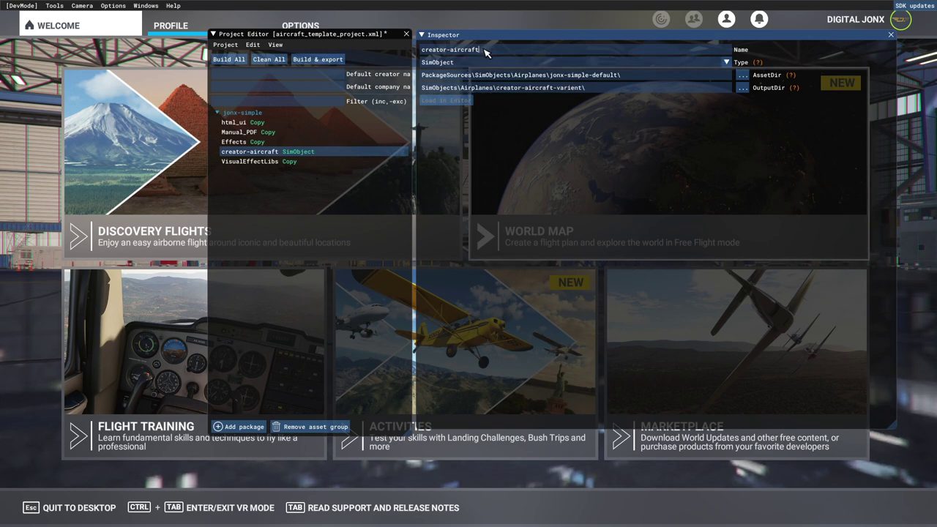
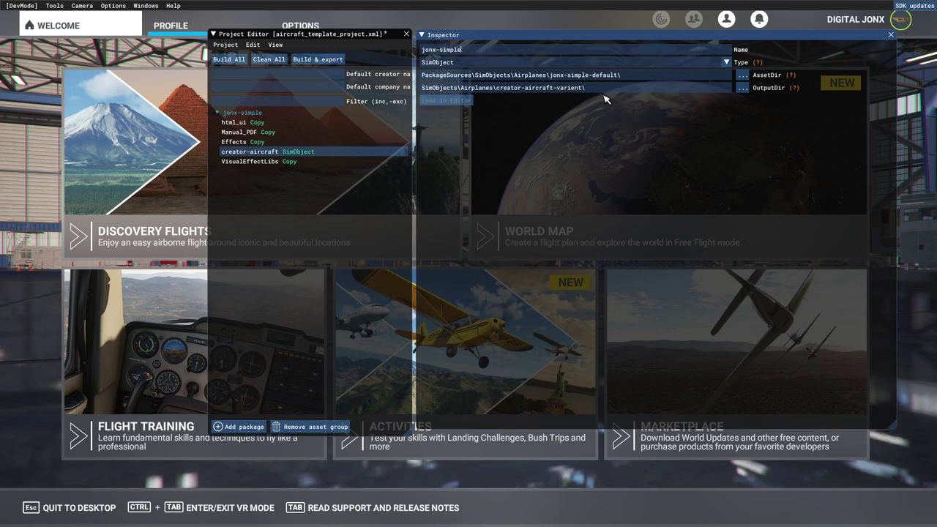
{"action": "key", "text": "Return"}
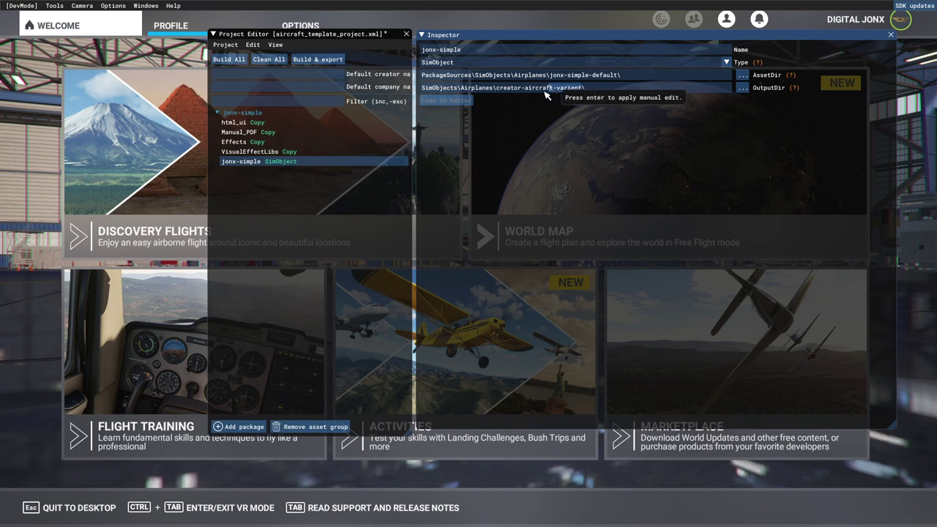
Set the jonx-simple SimObject's output directory to SimObjects\Airplanes\jonx-simple-default\ and save the project
{"action": "left_click", "coordinate": [498, 88]}
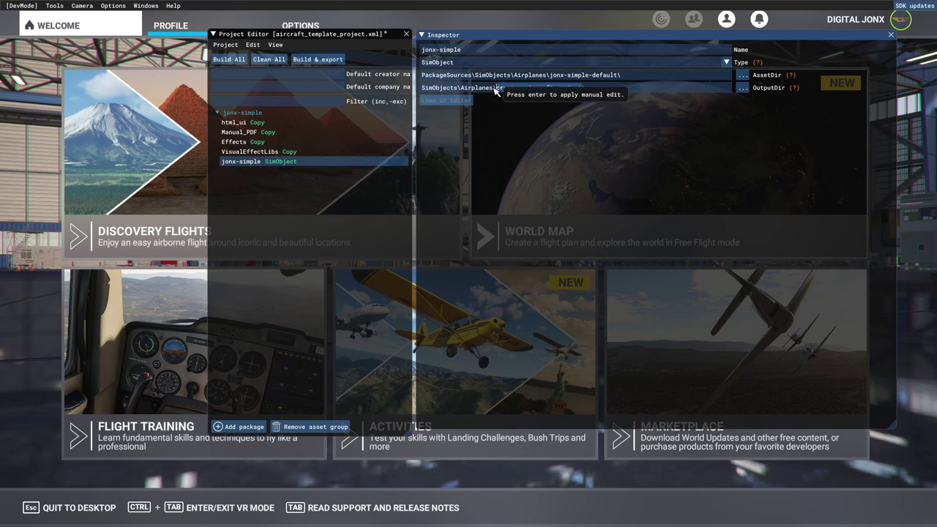
{"action": "key", "text": "Delete"}
{"action": "key", "text": "Delete"}
{"action": "key", "text": "Delete"}
{"action": "key", "text": "Delete"}
{"action": "key", "text": "Delete"}
{"action": "key", "text": "Delete"}
{"action": "key", "text": "Delete"}
{"action": "key", "text": "Delete"}
{"action": "key", "text": "Delete"}
{"action": "key", "text": "Delete"}
{"action": "key", "text": "Delete"}
{"action": "key", "text": "Delete"}
{"action": "key", "text": "Delete"}
{"action": "key", "text": "Delete"}
{"action": "key", "text": "Delete"}
{"action": "key", "text": "Delete"}
{"action": "key", "text": "Delete"}
{"action": "key", "text": "Delete"}
{"action": "key", "text": "Delete"}
{"action": "key", "text": "Delete"}
{"action": "type", "text": "jonx-simple"}
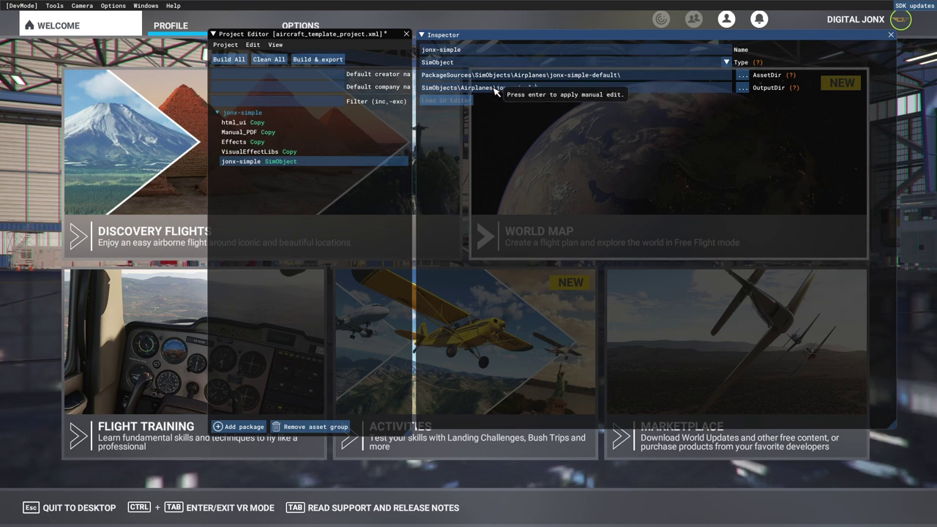
{"action": "type", "text": "-de"}
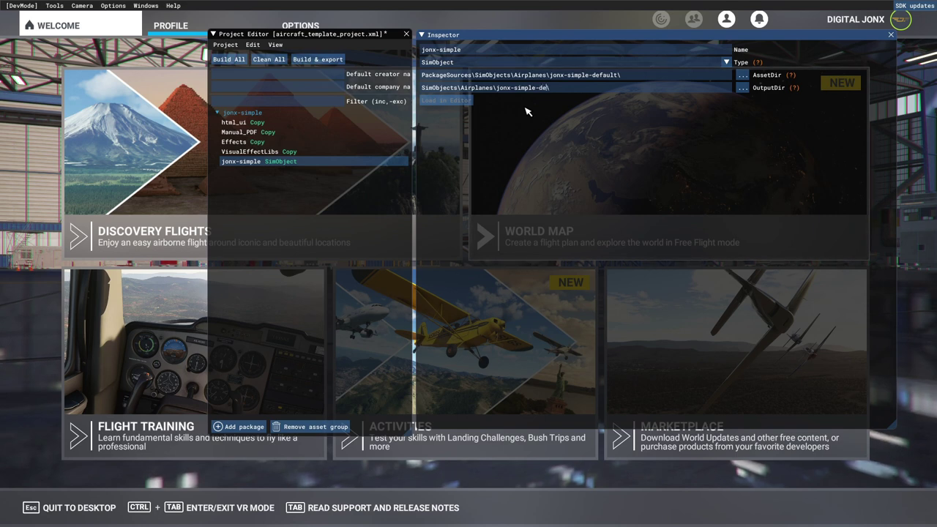
{"action": "type", "text": "fault"}
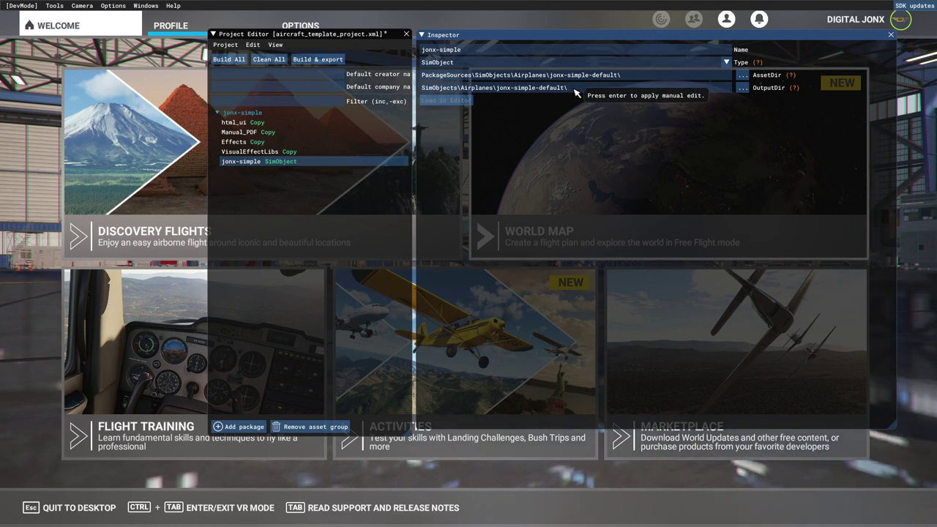
{"action": "left_click", "coordinate": [586, 64]}
{"action": "left_click", "coordinate": [585, 54]}
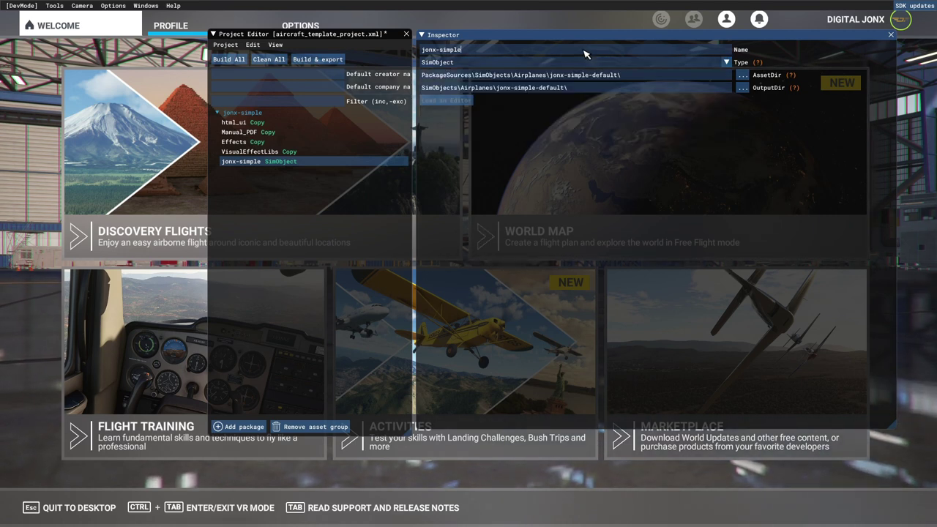
{"action": "left_click", "coordinate": [226, 45]}
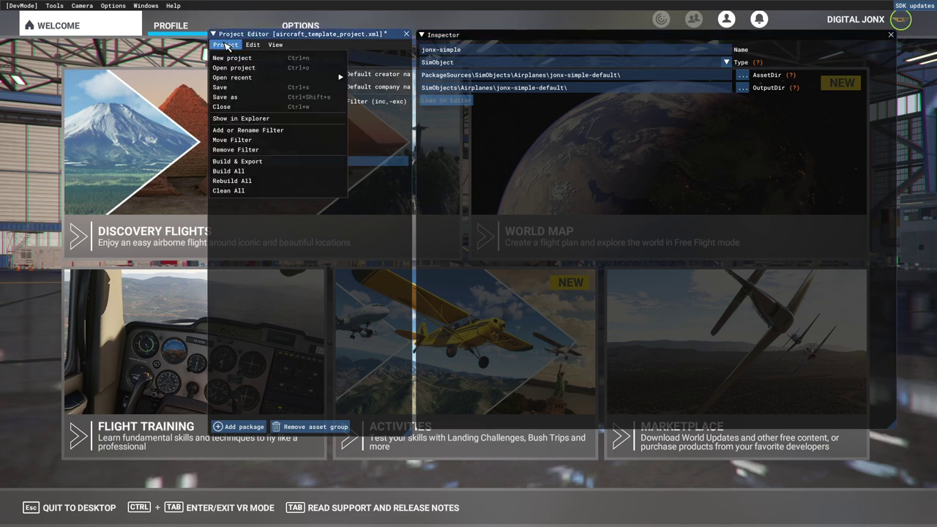
{"action": "left_click", "coordinate": [221, 87]}
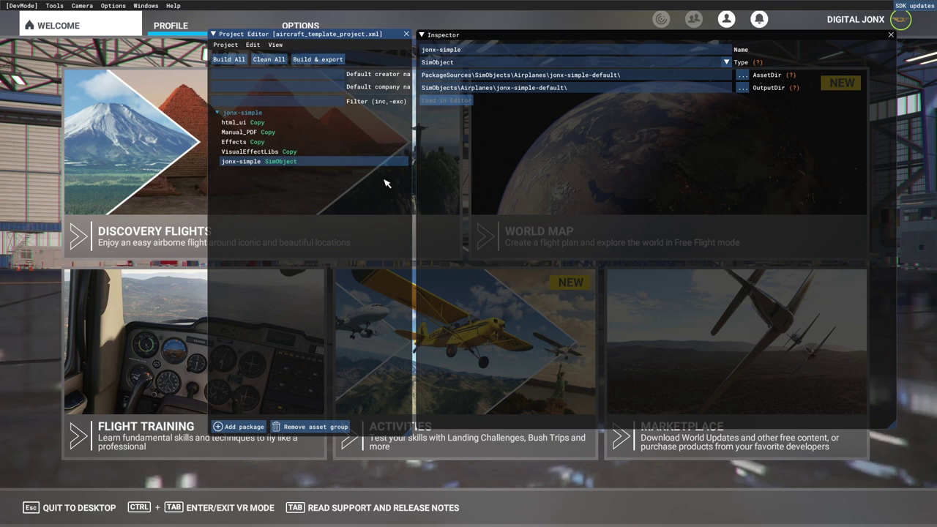
Review the inspector settings of the copy asset groups, the jonx-simple package and its jonx-simple SimObject
{"action": "left_click", "coordinate": [245, 152]}
{"action": "left_click", "coordinate": [236, 141]}
{"action": "left_click", "coordinate": [239, 132]}
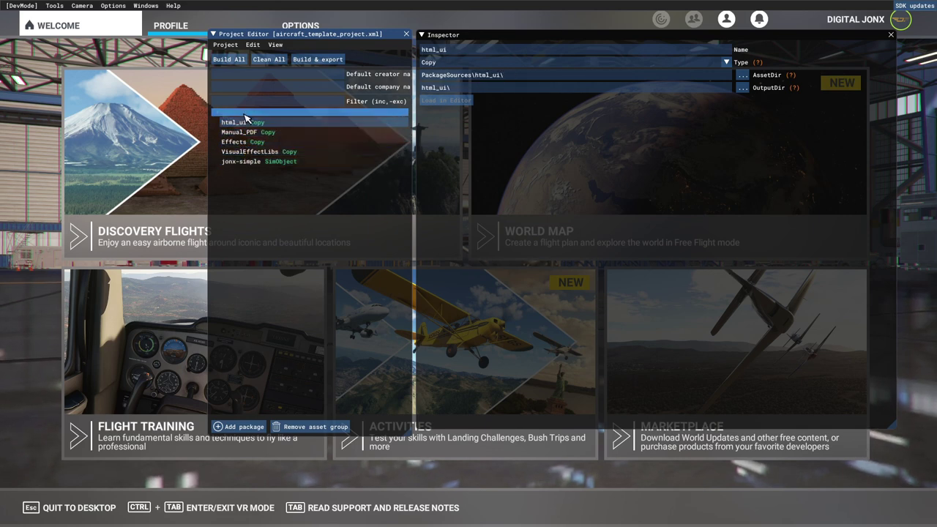
{"action": "left_click", "coordinate": [243, 114]}
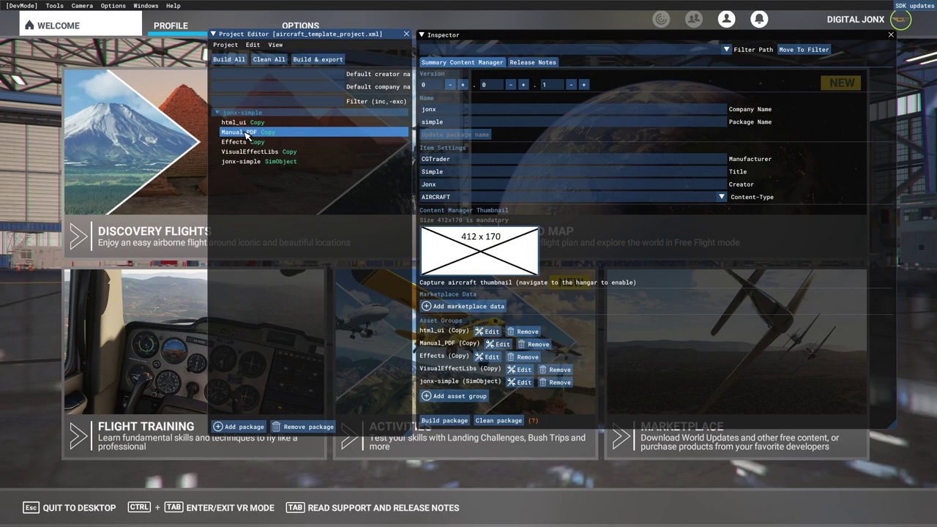
{"action": "left_click", "coordinate": [245, 161]}
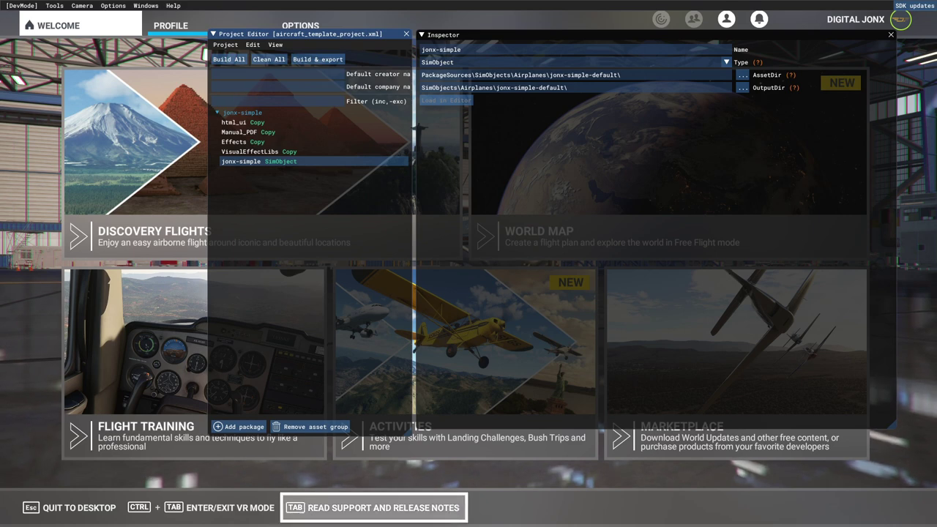
Switch to File Explorer and look through the Simple Aircraft Project folder and its PackageSources subfolder
{"action": "key", "text": "super"}
{"action": "left_click", "coordinate": [382, 519]}
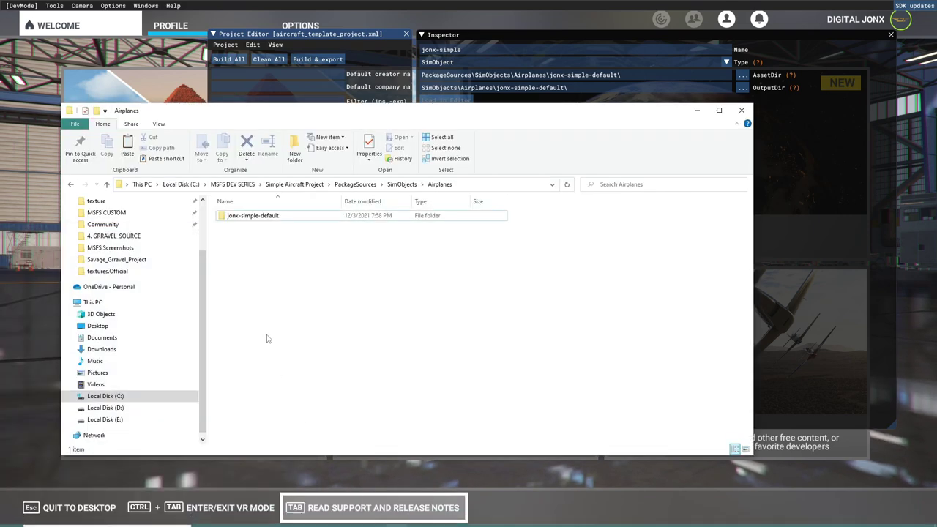
{"action": "left_click", "coordinate": [355, 185]}
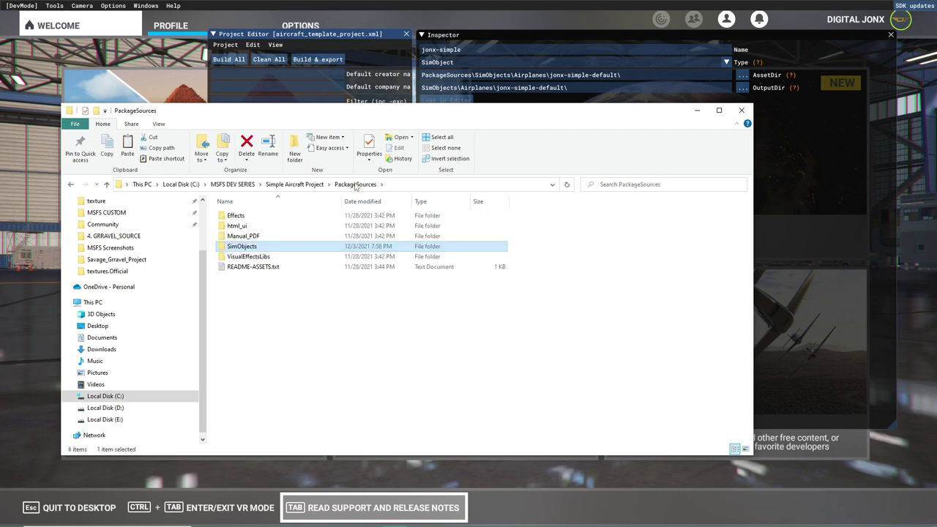
{"action": "left_click", "coordinate": [294, 184]}
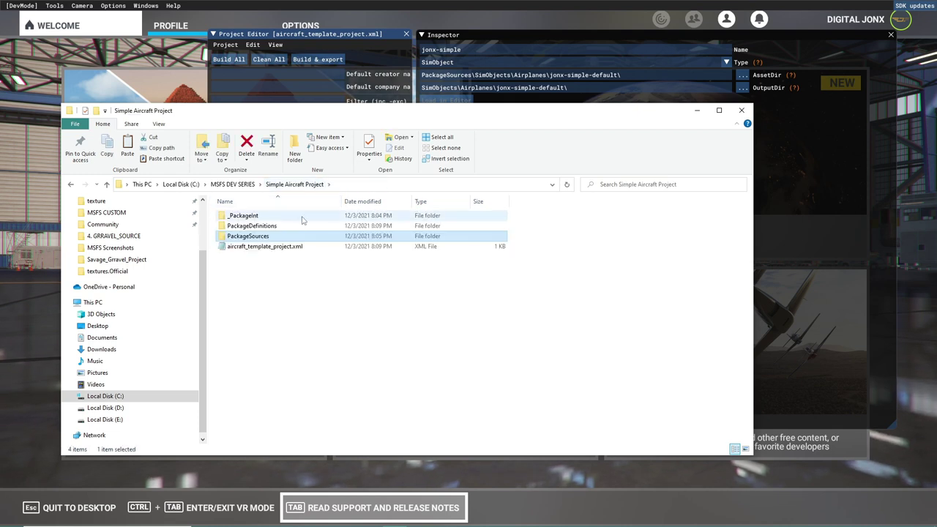
{"action": "double_click", "coordinate": [249, 236]}
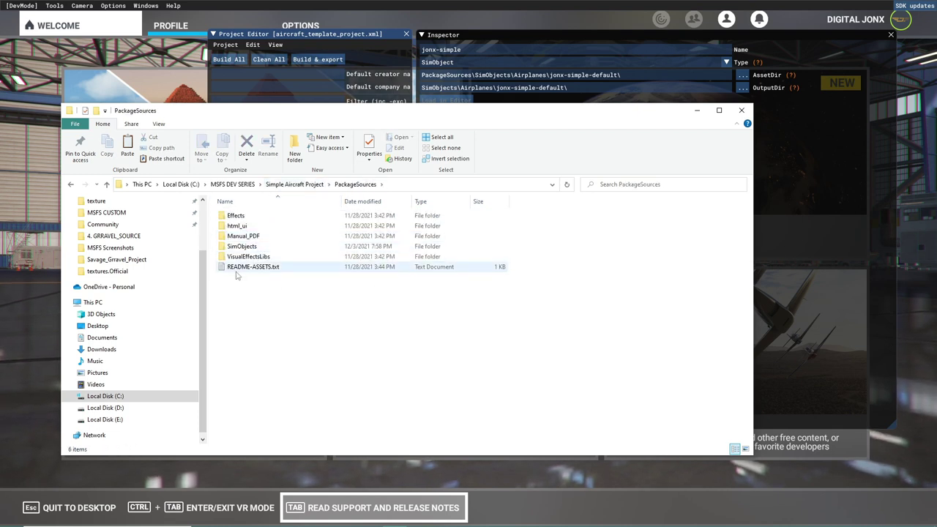
{"action": "left_click", "coordinate": [295, 185]}
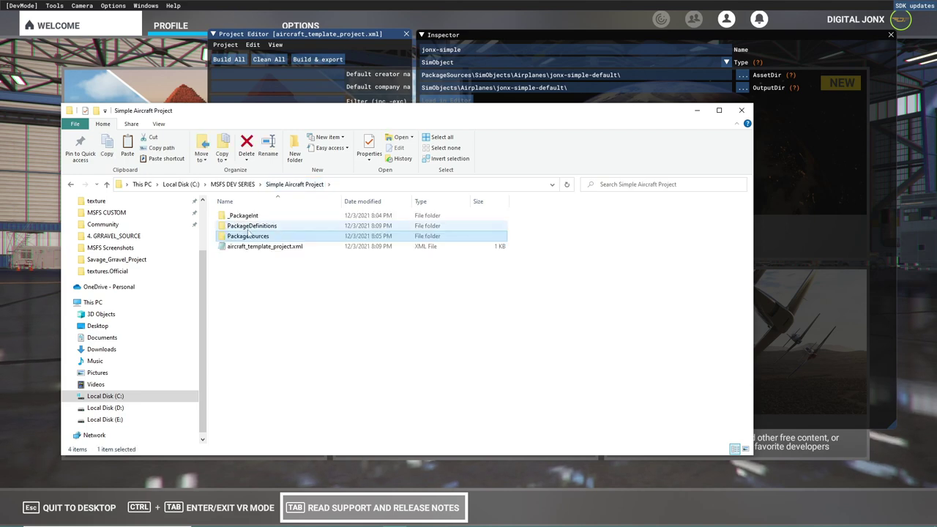
Open aircraft_template_project.xml in Notepad++, examine its project definition, close it and return to Flight Simulator
{"action": "left_click", "coordinate": [249, 247]}
{"action": "right_click", "coordinate": [249, 248]}
{"action": "left_click", "coordinate": [291, 285]}
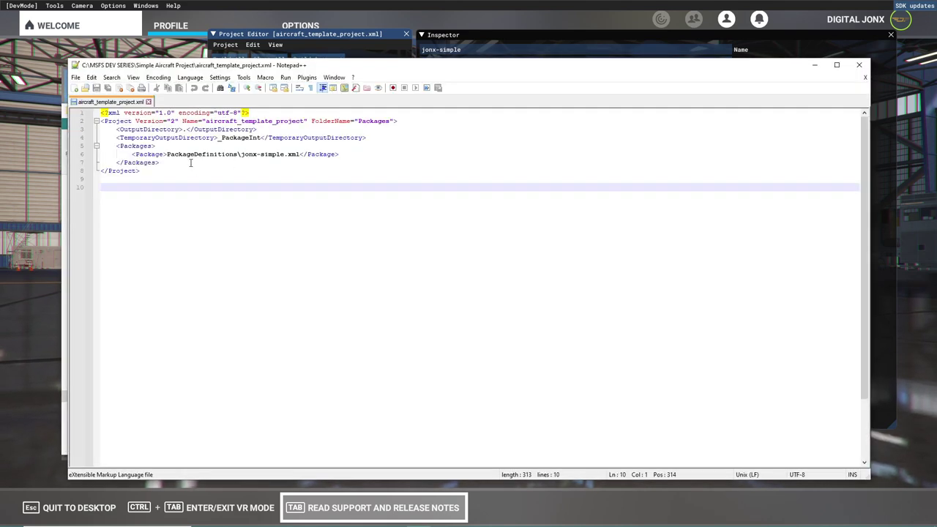
{"action": "left_click_drag", "start_coordinate": [175, 171], "coordinate": [108, 111]}
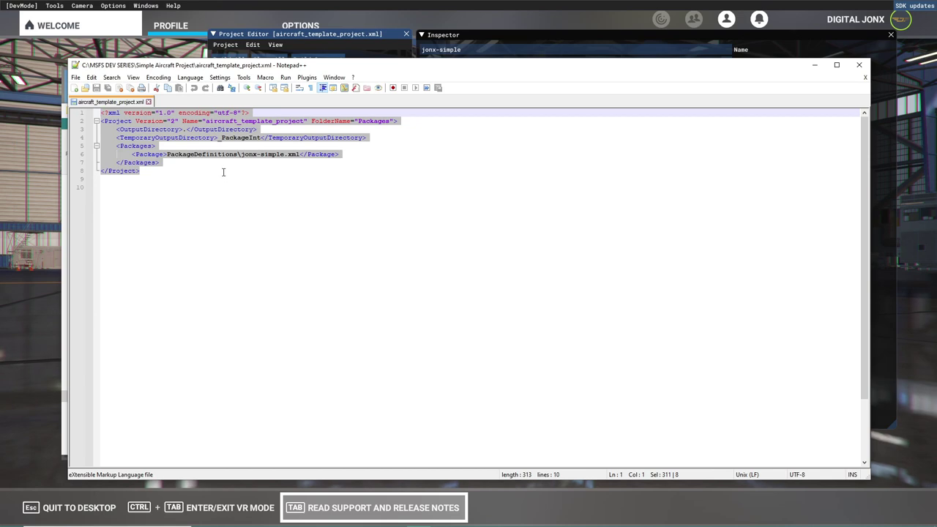
{"action": "left_click", "coordinate": [855, 68]}
{"action": "key", "text": "alt+Tab"}
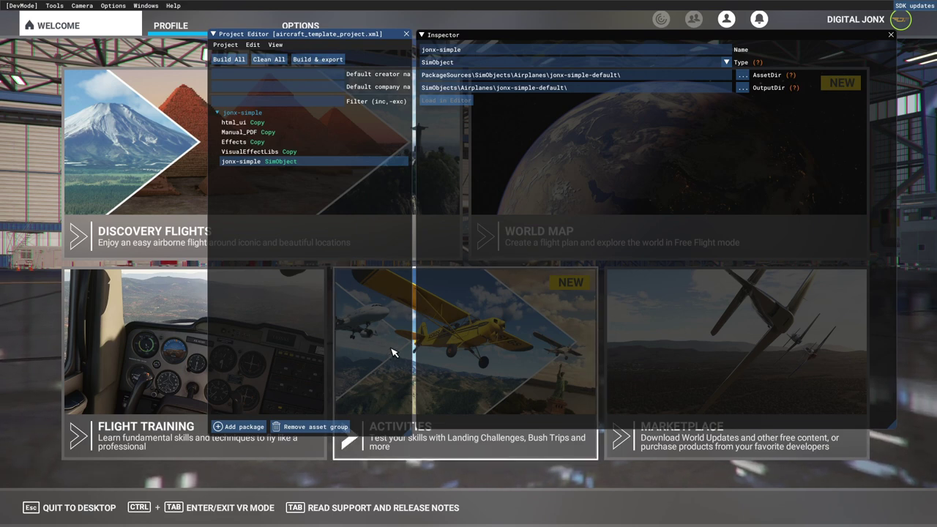
Switch to File Explorer and check the contents of the Effects, html_ui, Manual_PDF and VisualEffectsLibs folders in PackageSources
{"action": "key", "text": "super"}
{"action": "left_click", "coordinate": [394, 521]}
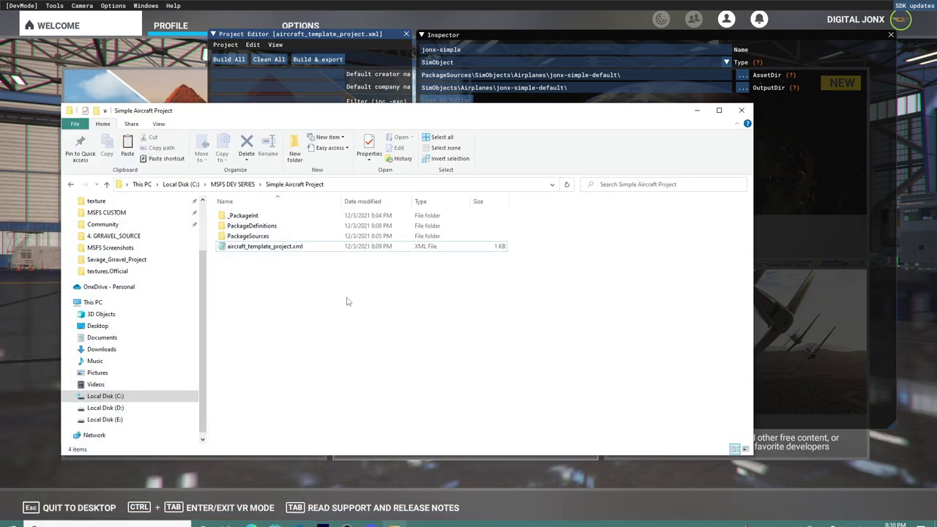
{"action": "double_click", "coordinate": [260, 237]}
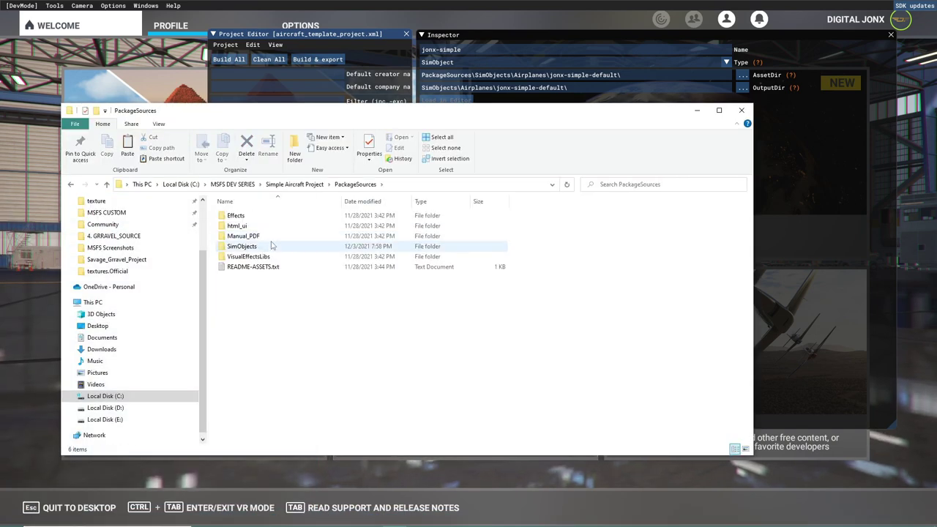
{"action": "double_click", "coordinate": [238, 216]}
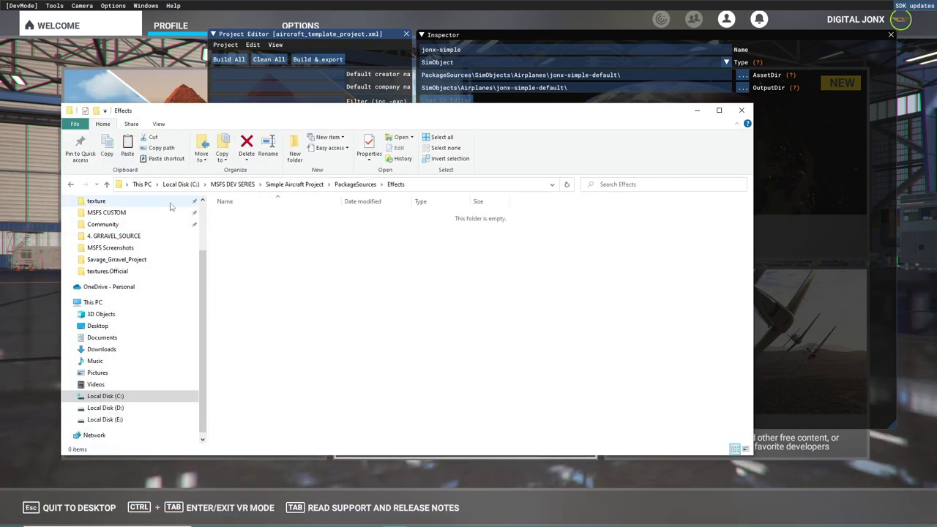
{"action": "left_click", "coordinate": [71, 184]}
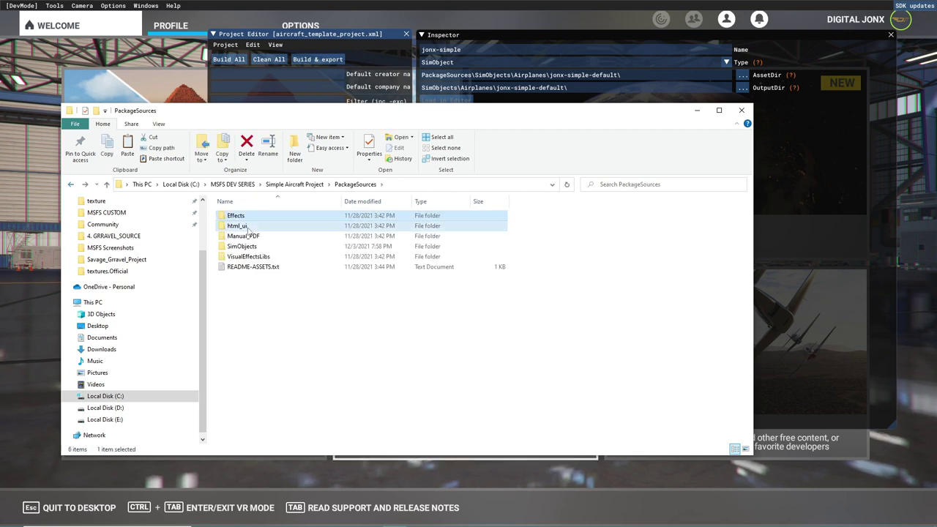
{"action": "double_click", "coordinate": [236, 225]}
{"action": "key", "text": "BackSpace"}
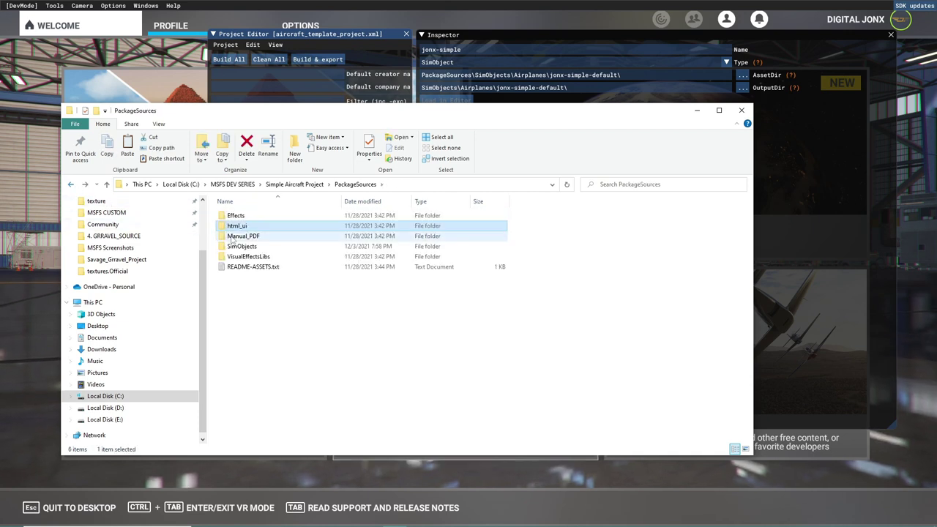
{"action": "double_click", "coordinate": [243, 236]}
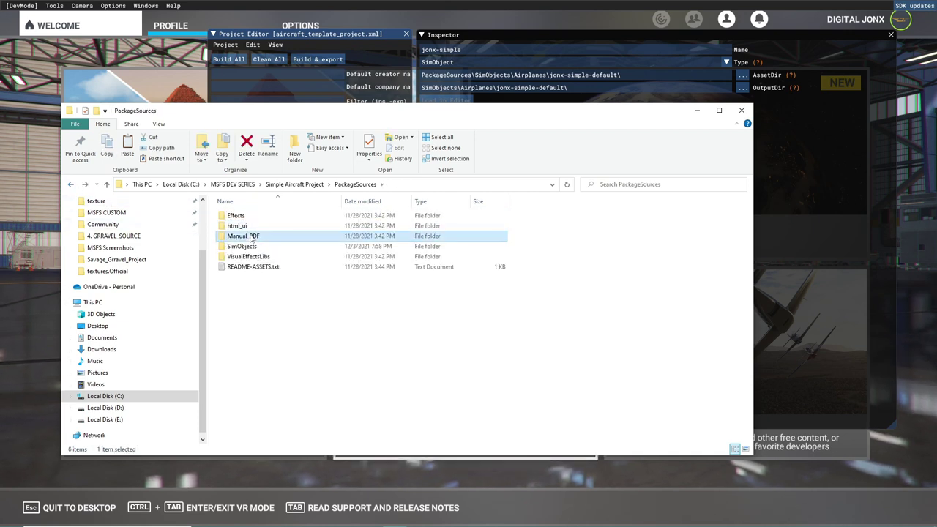
{"action": "left_click", "coordinate": [71, 184]}
{"action": "double_click", "coordinate": [253, 261]}
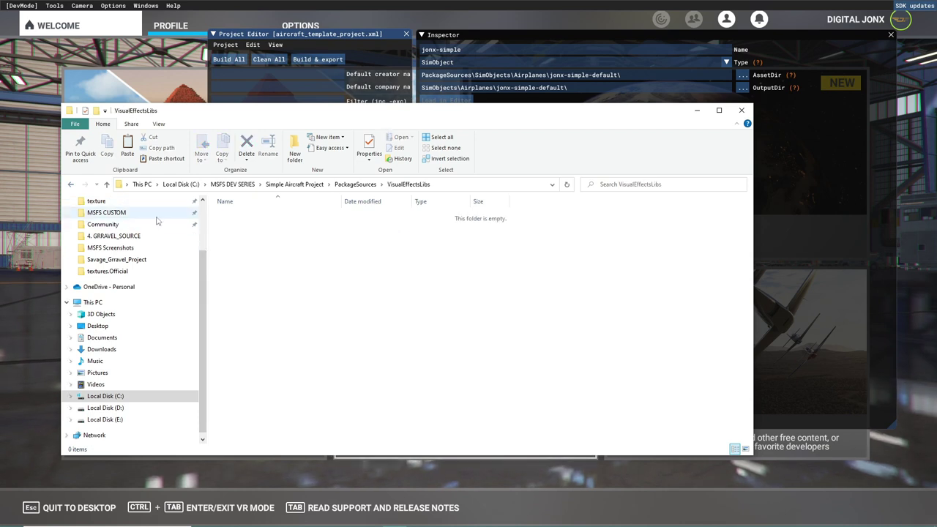
{"action": "key", "text": "BackSpace"}
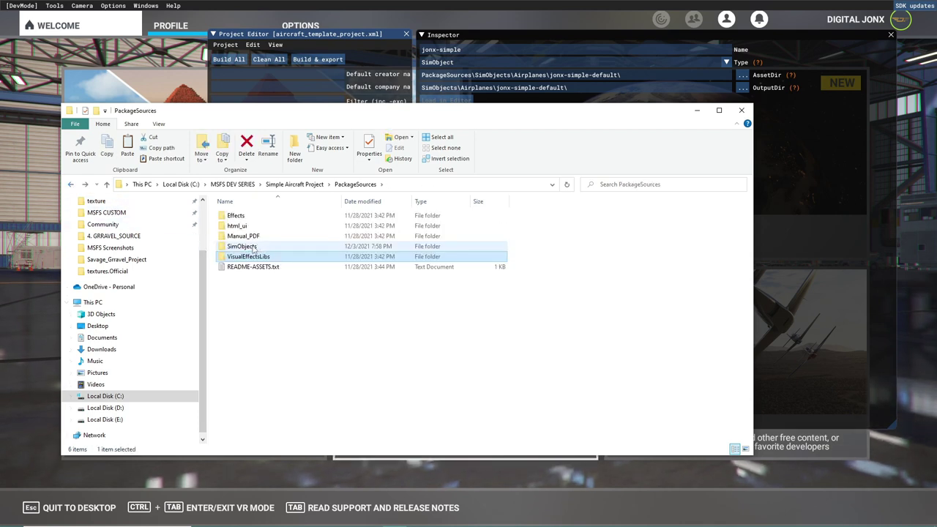
Open the jonx-simple-default folder under SimObjects\Airplanes in PackageSources and look through its files
{"action": "double_click", "coordinate": [243, 247]}
{"action": "double_click", "coordinate": [249, 216]}
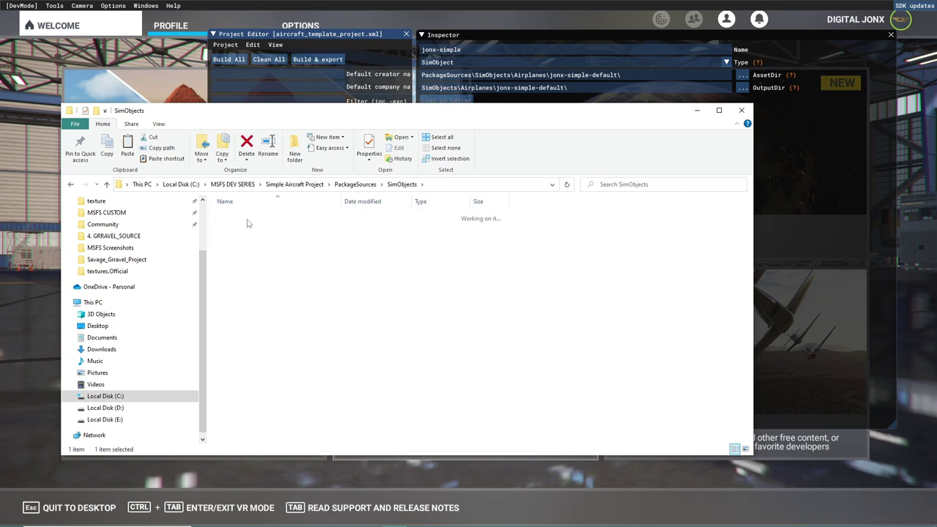
{"action": "double_click", "coordinate": [248, 217]}
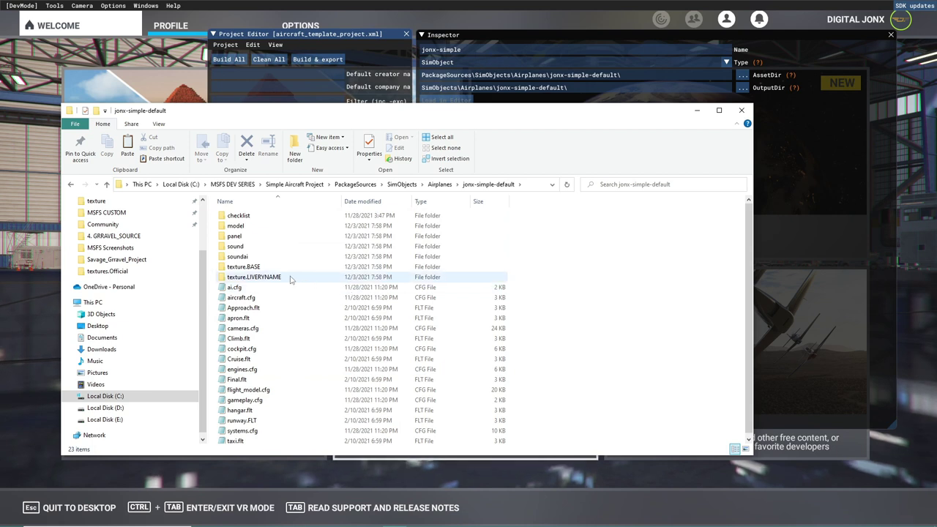
{"action": "scroll", "coordinate": [309, 289], "scroll_direction": "down", "scroll_amount": 1}
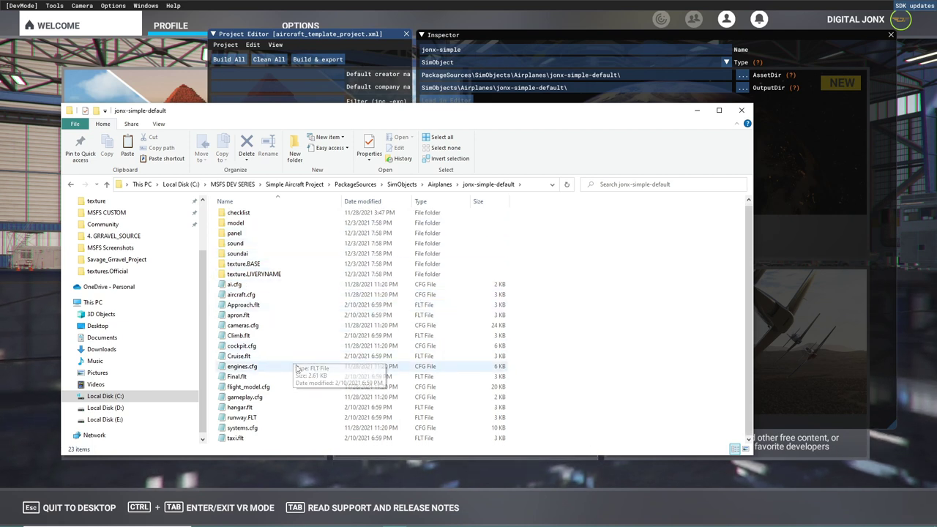
Check the contents of the checklist folder in jonx-simple-default and return to the aircraft folder
{"action": "scroll", "coordinate": [309, 378], "scroll_direction": "up", "scroll_amount": 1}
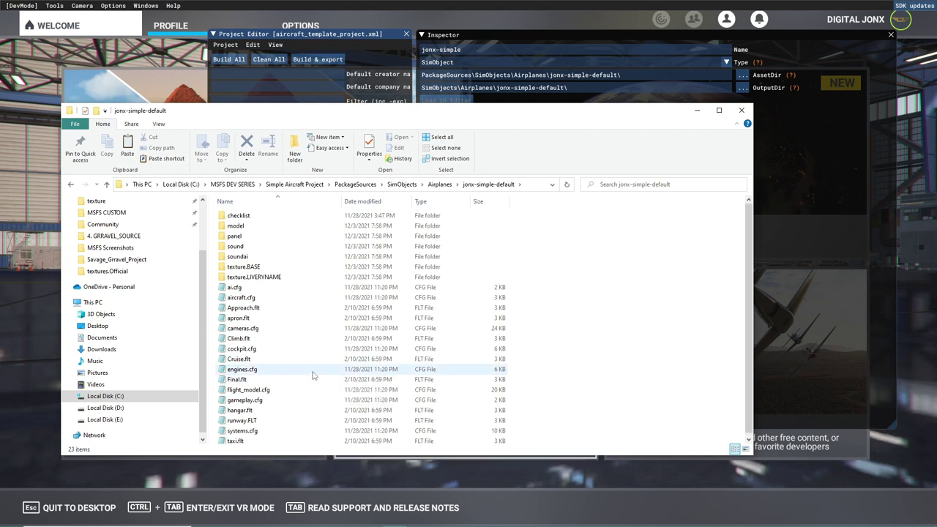
{"action": "scroll", "coordinate": [310, 377], "scroll_direction": "down", "scroll_amount": 1}
{"action": "scroll", "coordinate": [313, 377], "scroll_direction": "up", "scroll_amount": 1}
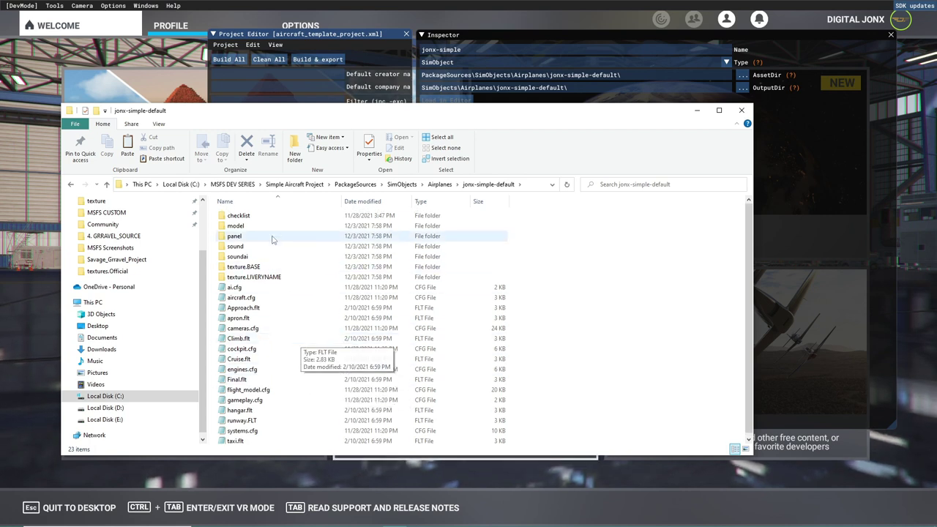
{"action": "double_click", "coordinate": [239, 216]}
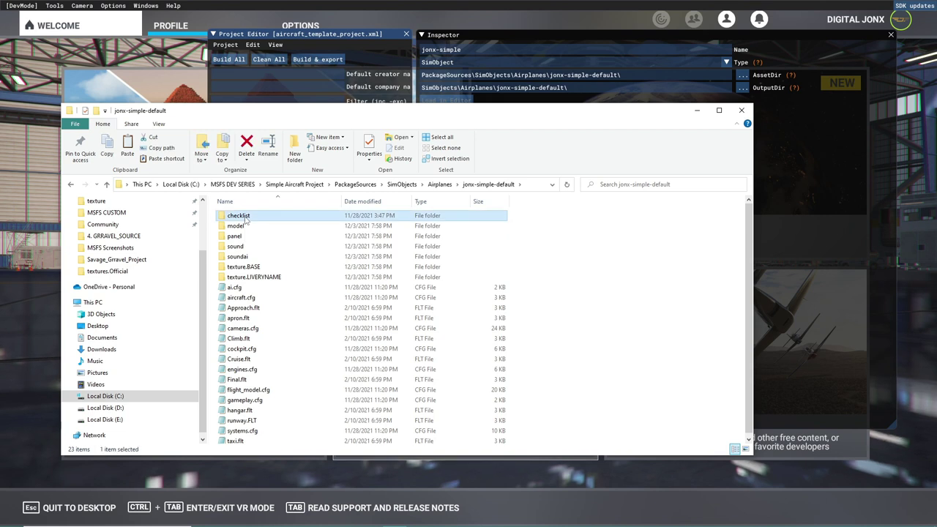
{"action": "left_click", "coordinate": [70, 185]}
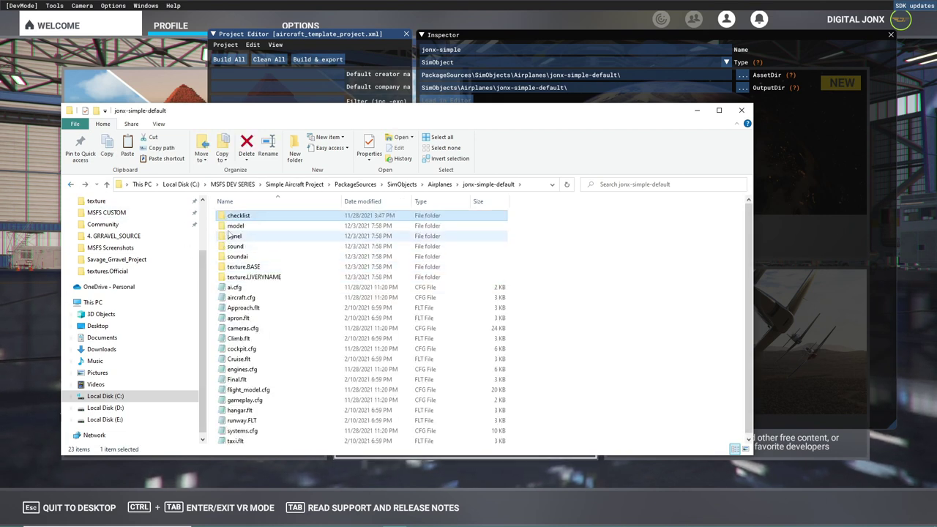
Open the model folder, read the template code modifiers in EXTRA.txt and close the file
{"action": "double_click", "coordinate": [235, 225]}
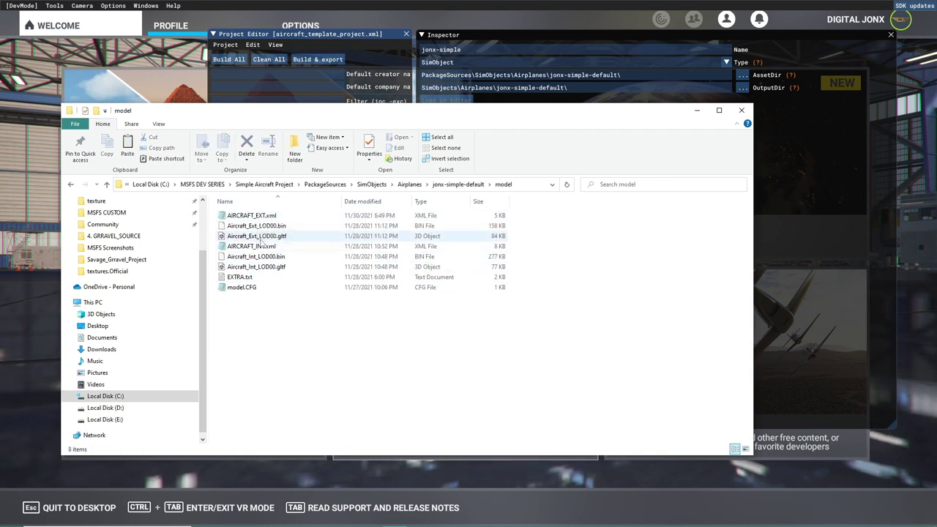
{"action": "double_click", "coordinate": [232, 277]}
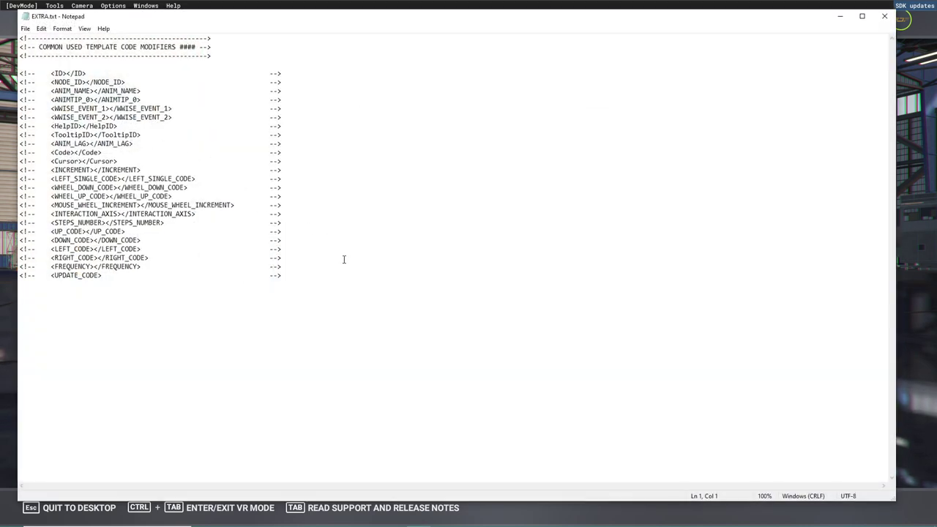
{"action": "left_click_drag", "start_coordinate": [338, 268], "coordinate": [20, 36]}
{"action": "left_click", "coordinate": [271, 178]}
{"action": "left_click", "coordinate": [884, 16]}
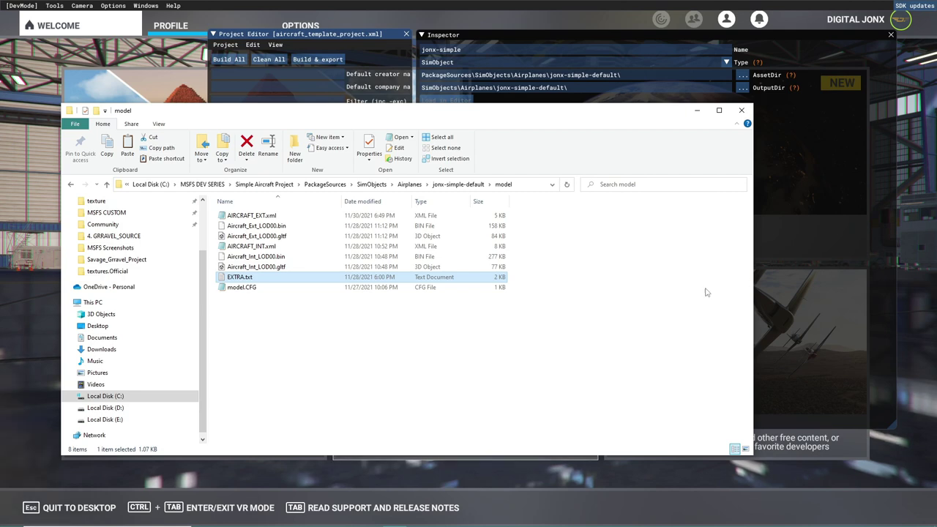
Examine the model options and model file names in model.CFG, close it and return to the jonx-simple-default folder
{"action": "double_click", "coordinate": [244, 288]}
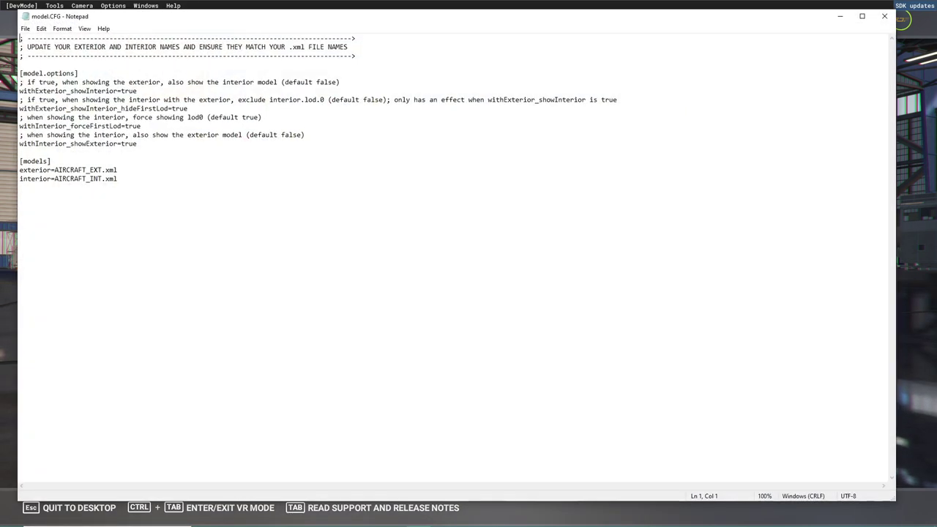
{"action": "left_click", "coordinate": [902, 20]}
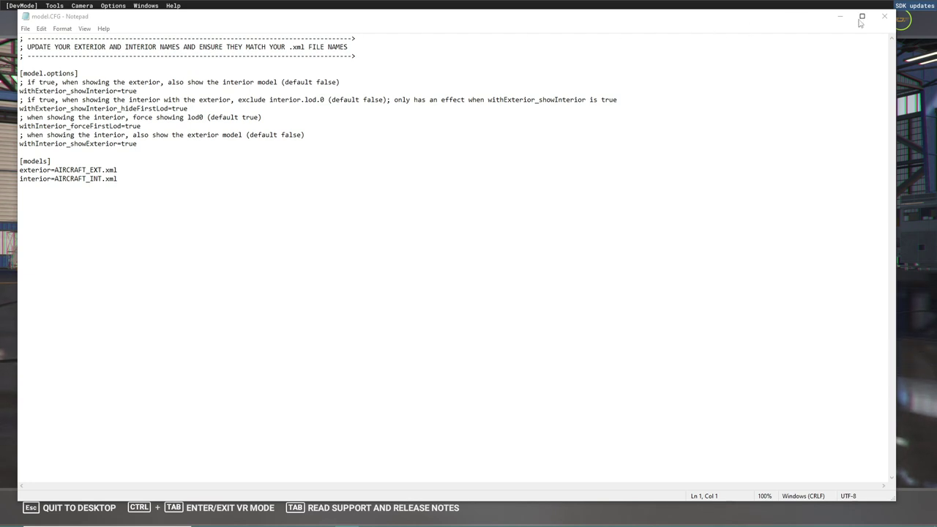
{"action": "left_click", "coordinate": [885, 16]}
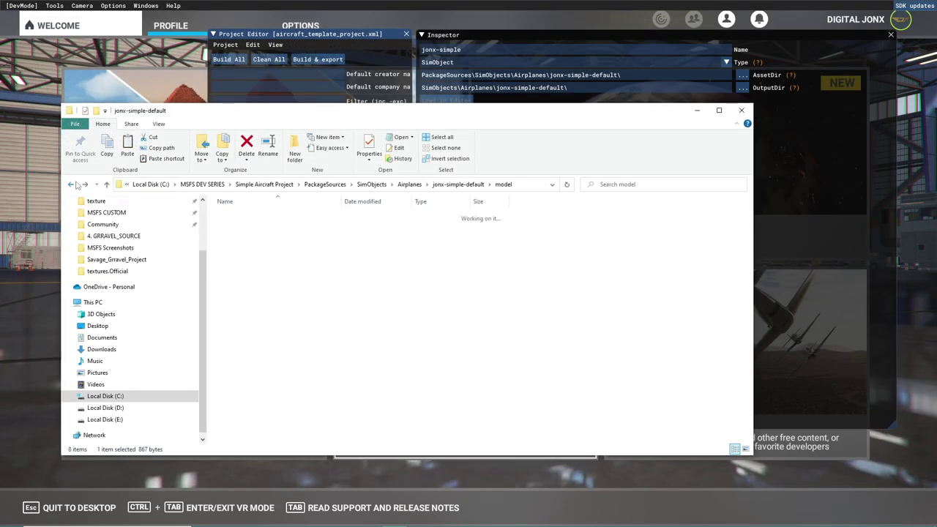
{"action": "left_click", "coordinate": [71, 184]}
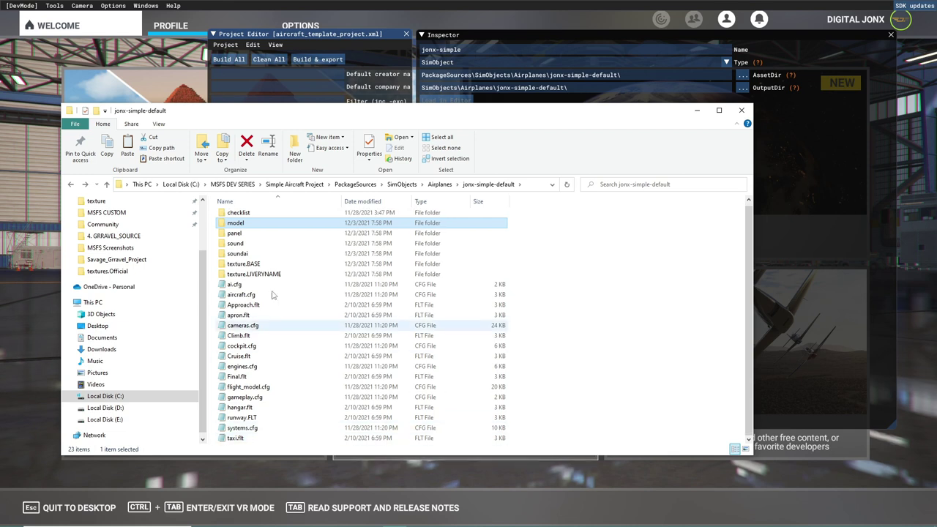
{"action": "scroll", "coordinate": [272, 295], "scroll_direction": "up", "scroll_amount": 1}
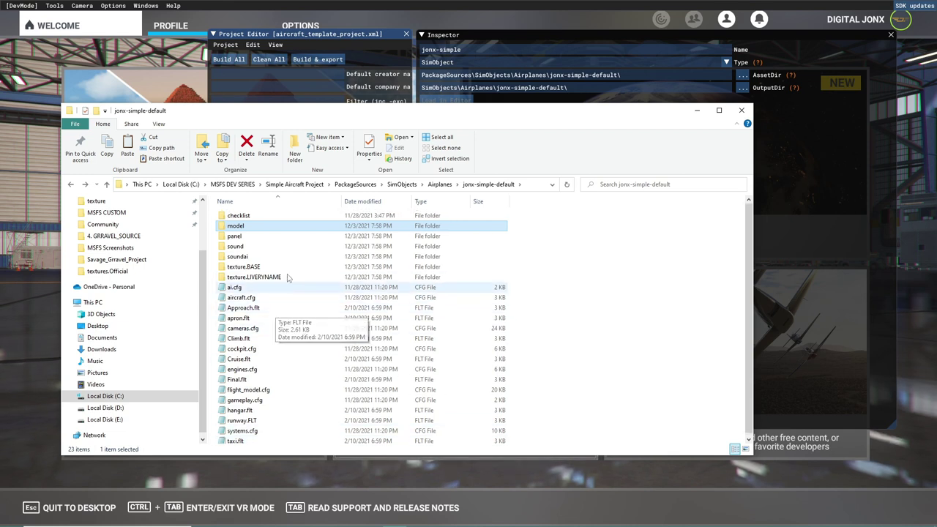
Open model.CFG from the model folder in Notepad++ and place its window beside the folder's file list
{"action": "double_click", "coordinate": [256, 228]}
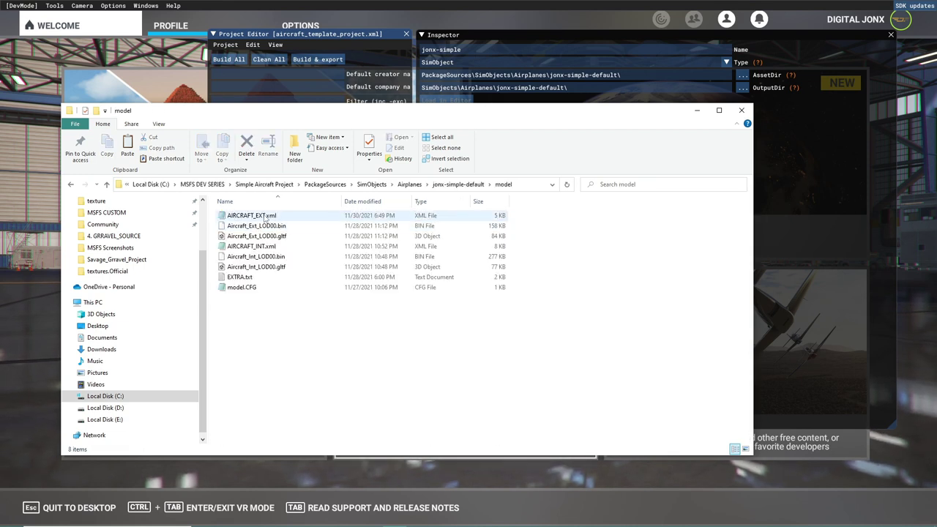
{"action": "right_click", "coordinate": [239, 292]}
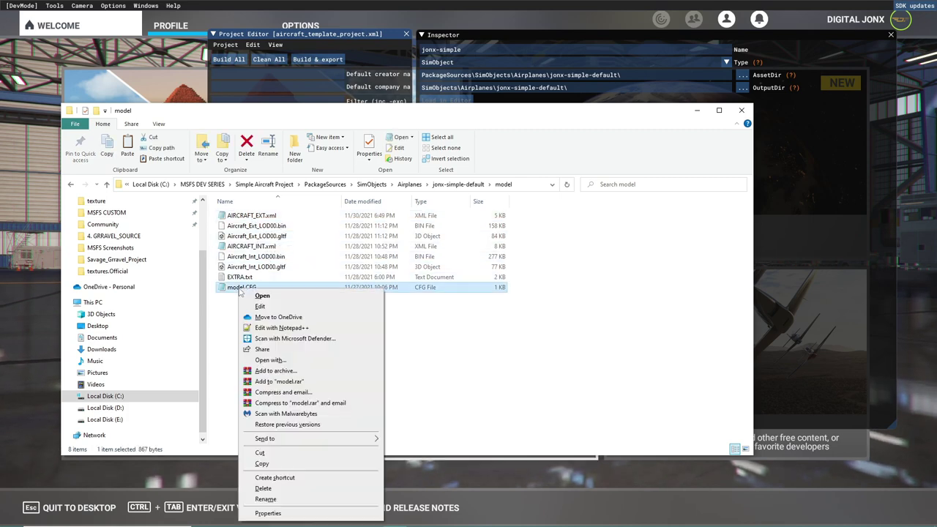
{"action": "left_click", "coordinate": [292, 328]}
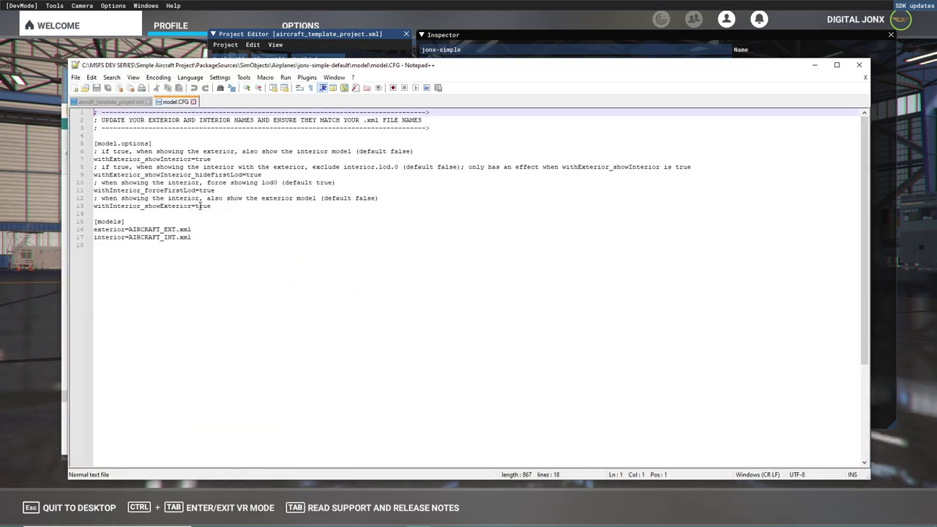
{"action": "left_click", "coordinate": [106, 120]}
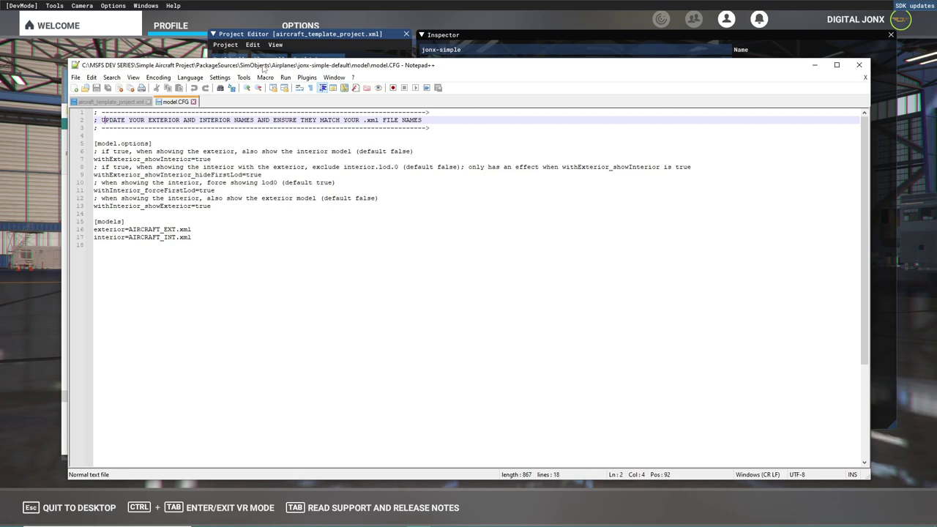
{"action": "left_click_drag", "start_coordinate": [263, 68], "coordinate": [630, 65]}
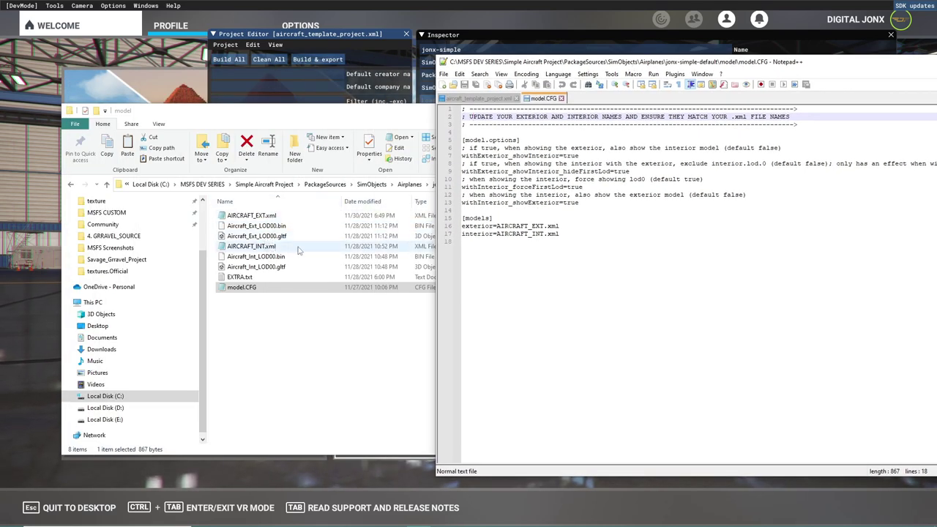
Under [models] in model.CFG, set the exterior file to SIMPLE_EXT.xml and the interior file to SIMPLE_INT.xml
{"action": "left_click", "coordinate": [469, 227]}
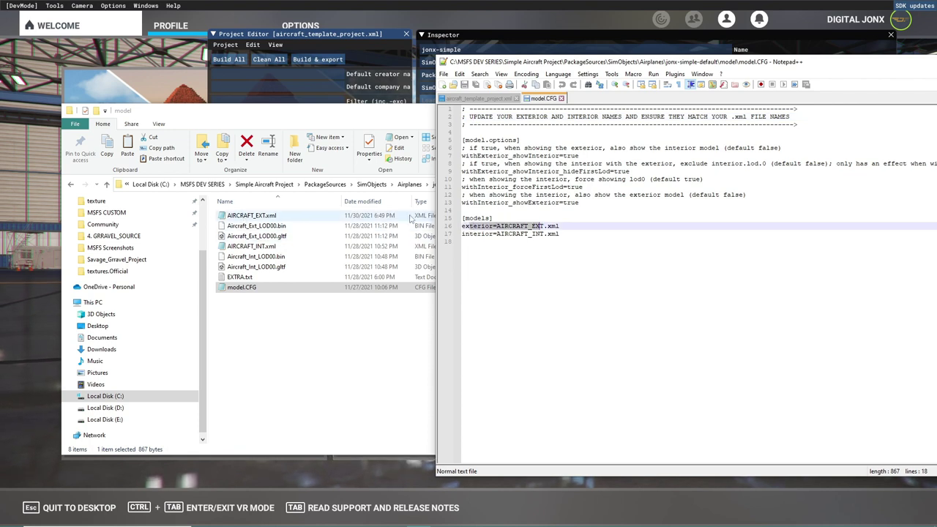
{"action": "left_click", "coordinate": [518, 227]}
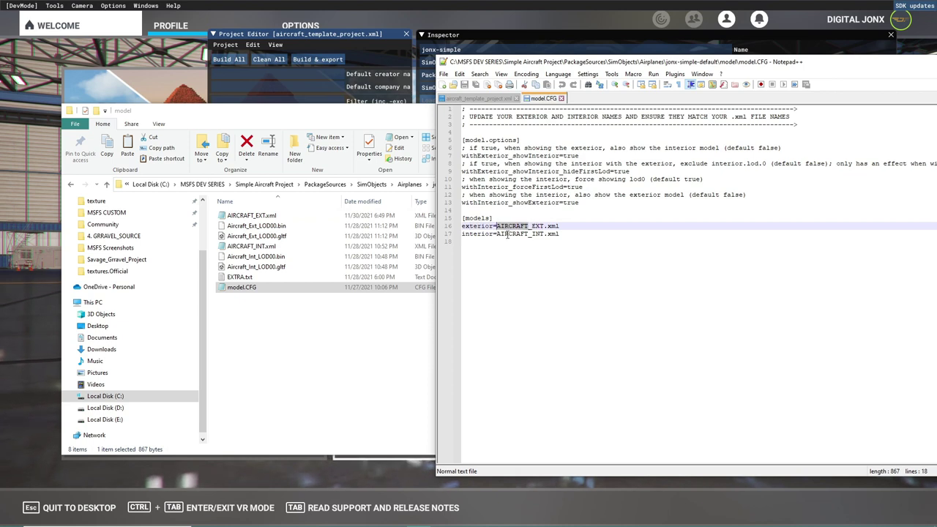
{"action": "type", "text": "SIMPLE"}
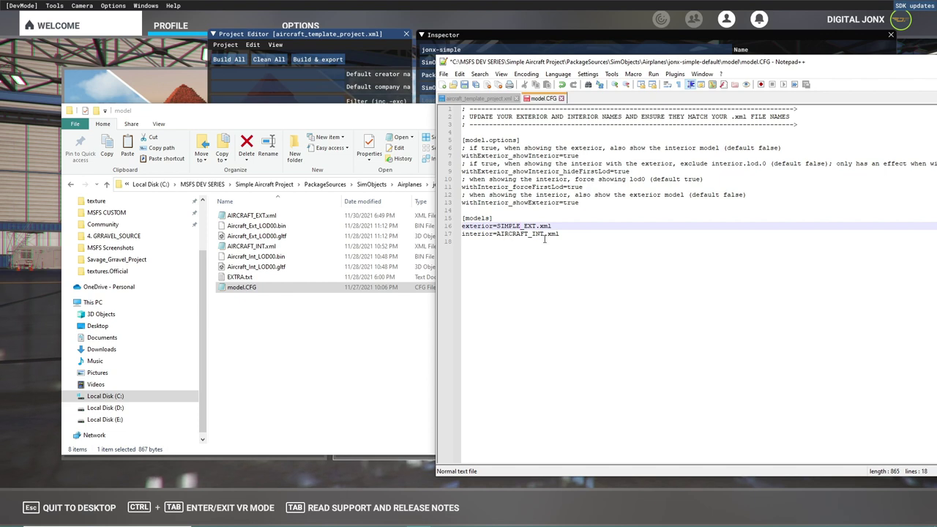
{"action": "left_click_drag", "start_coordinate": [529, 236], "coordinate": [497, 235]}
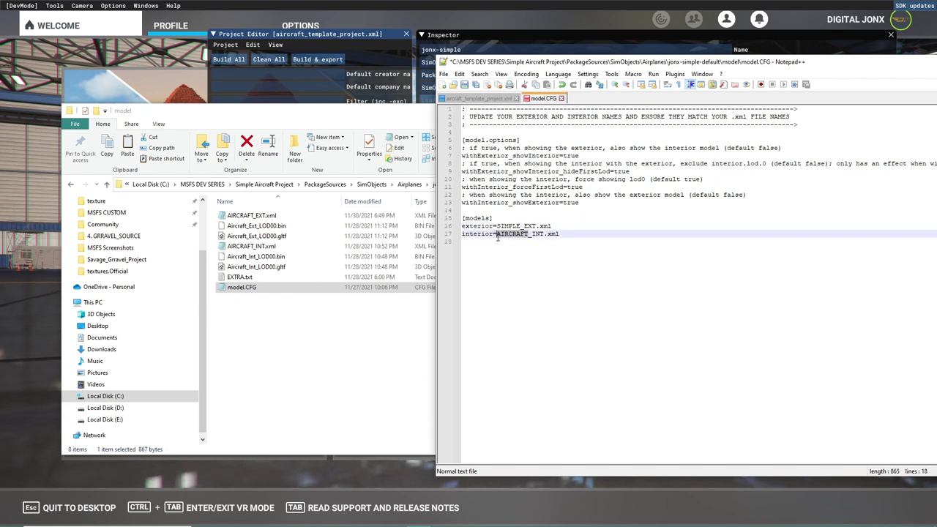
{"action": "type", "text": "SIMPLE"}
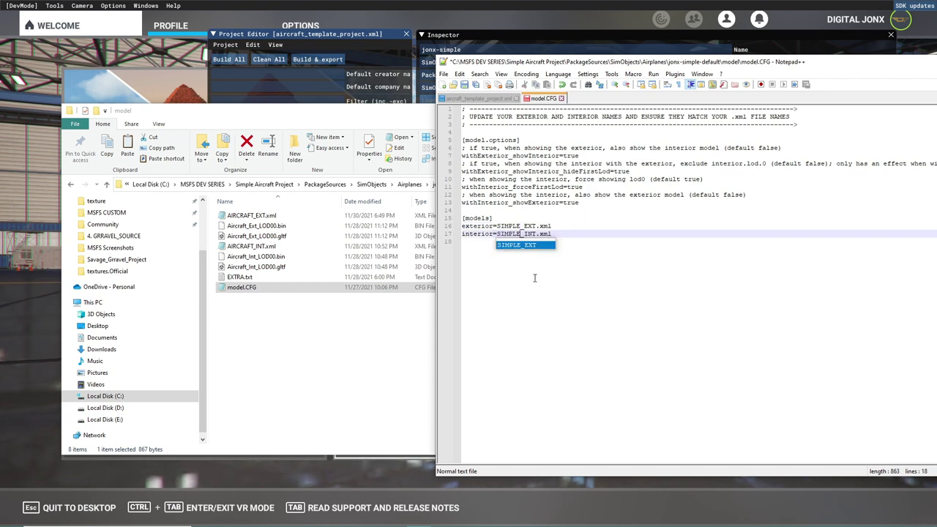
{"action": "left_click", "coordinate": [562, 270]}
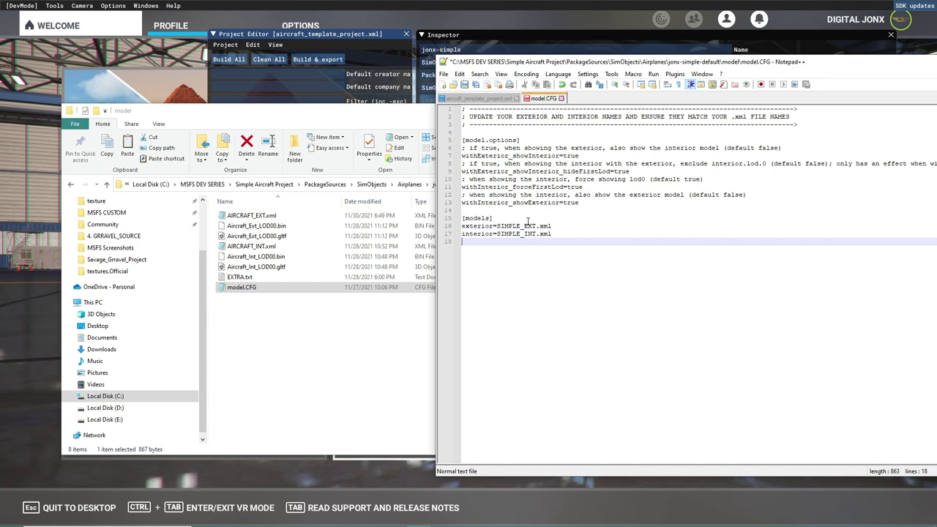
Comment out the interior line with a semicolon and change the exterior key to normal under [models]
{"action": "left_click_drag", "start_coordinate": [579, 64], "coordinate": [286, 71]}
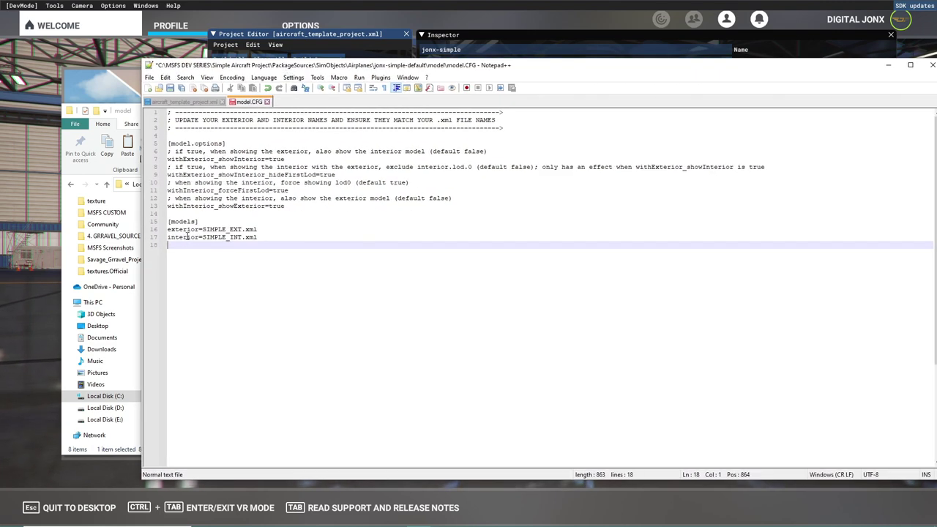
{"action": "left_click_drag", "start_coordinate": [314, 69], "coordinate": [243, 60]}
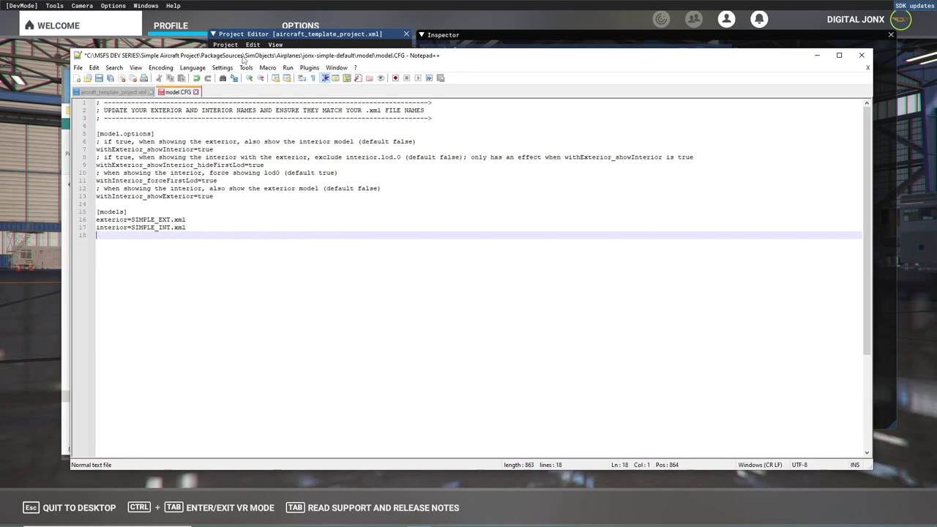
{"action": "left_click", "coordinate": [97, 227]}
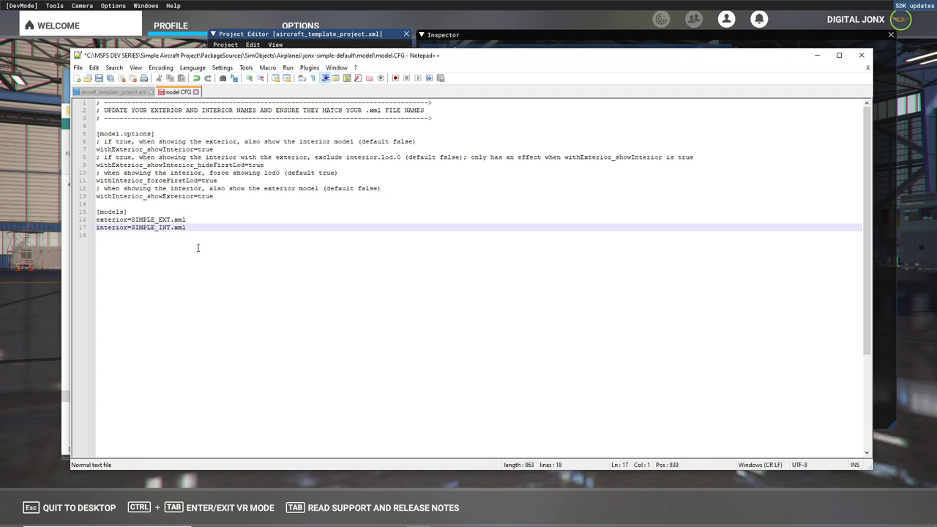
{"action": "type", "text": ";"}
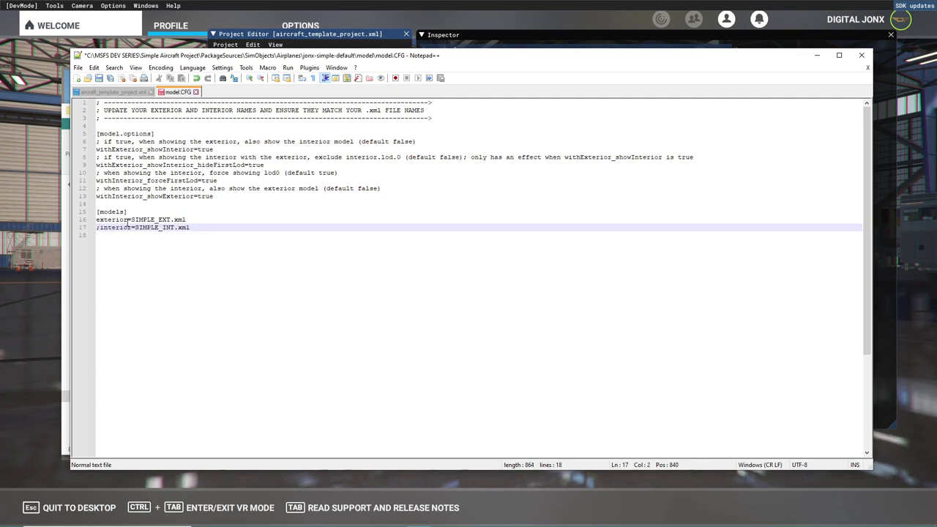
{"action": "left_click_drag", "start_coordinate": [128, 222], "coordinate": [95, 222]}
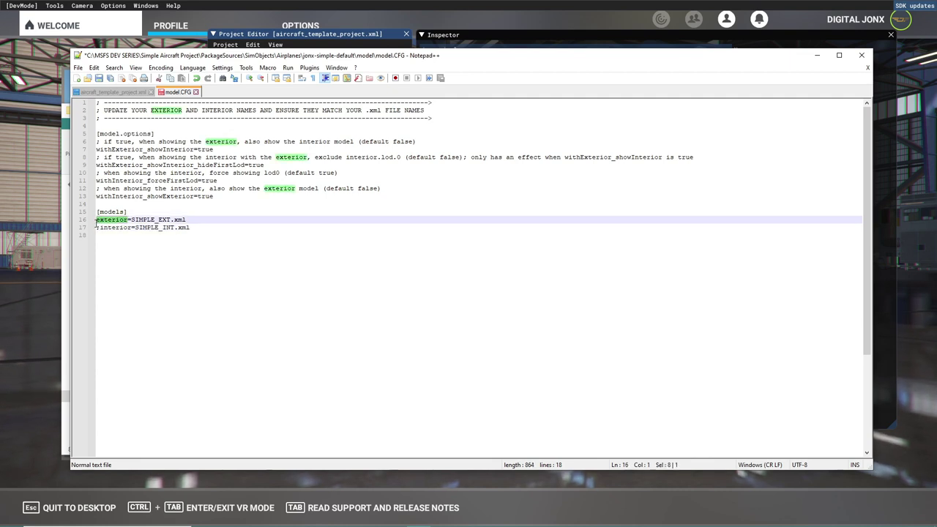
{"action": "type", "text": "normal"}
{"action": "left_click", "coordinate": [243, 265]}
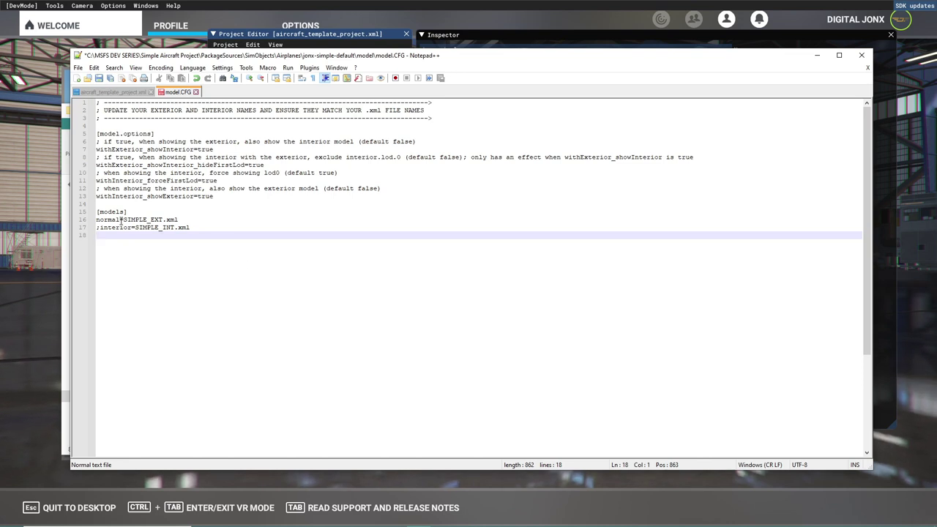
Change the normal key back to exterior and remove the semicolon before the interior line
{"action": "left_click_drag", "start_coordinate": [120, 219], "coordinate": [104, 220]}
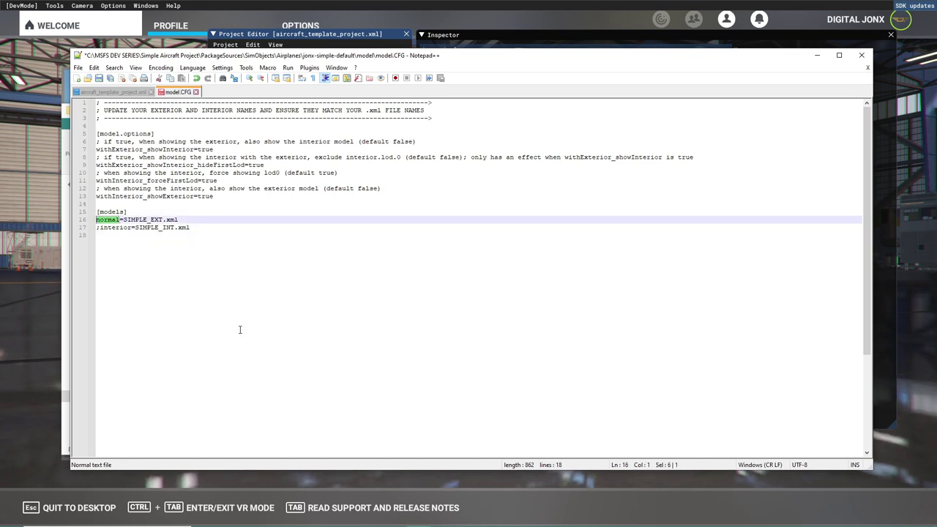
{"action": "type", "text": "exterior"}
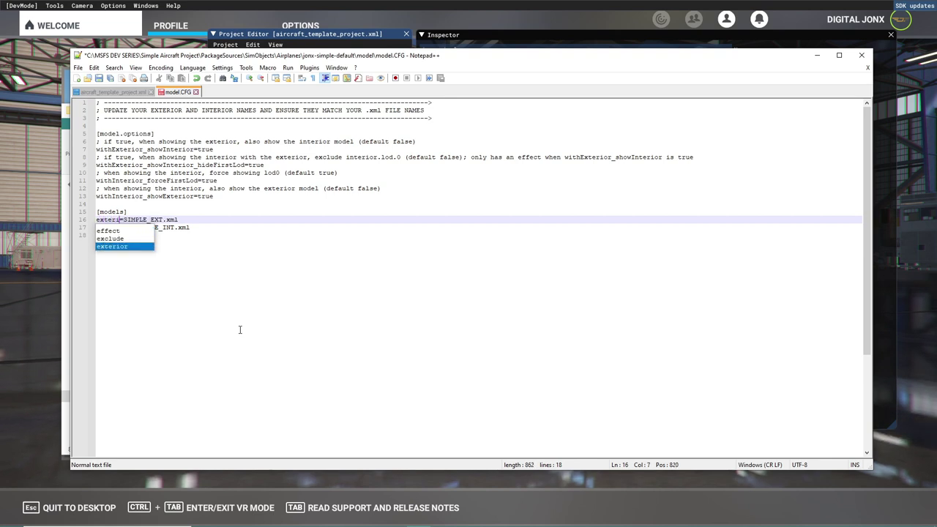
{"action": "left_click", "coordinate": [240, 329]}
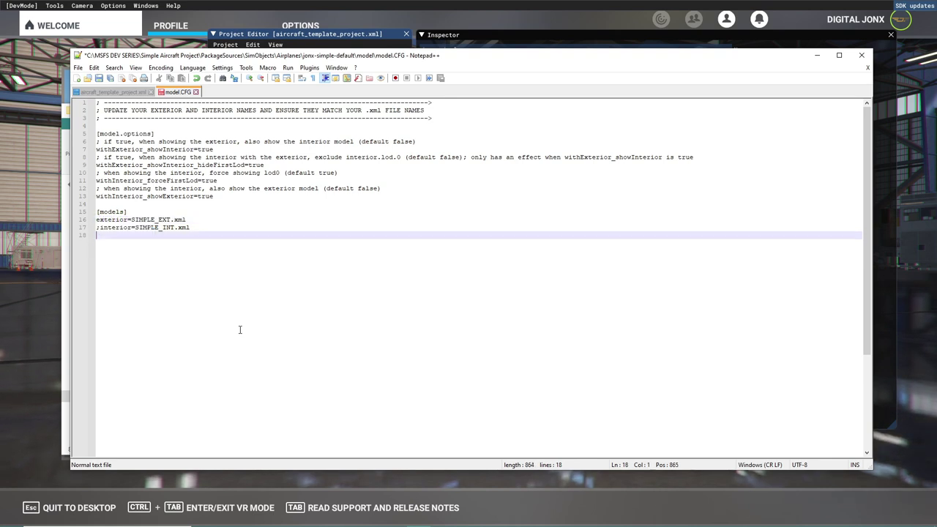
{"action": "left_click", "coordinate": [100, 228]}
{"action": "key", "text": "BackSpace"}
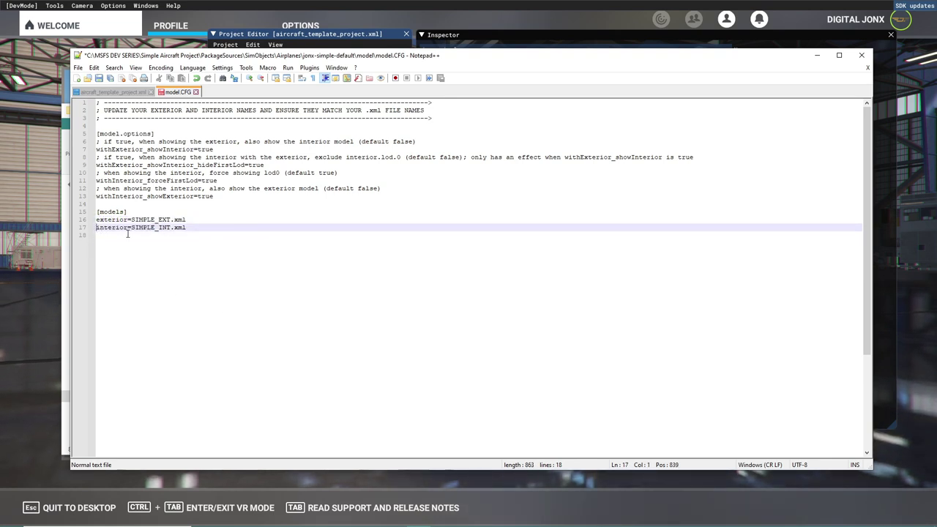
{"action": "left_click", "coordinate": [139, 235]}
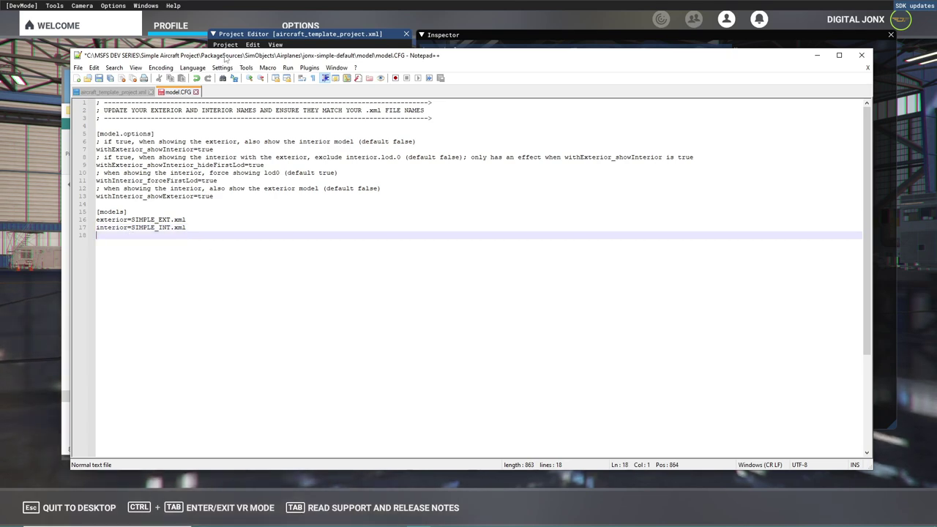
Save model.CFG and move its editor window aside to uncover the model folder
{"action": "left_click_drag", "start_coordinate": [262, 56], "coordinate": [429, 54]}
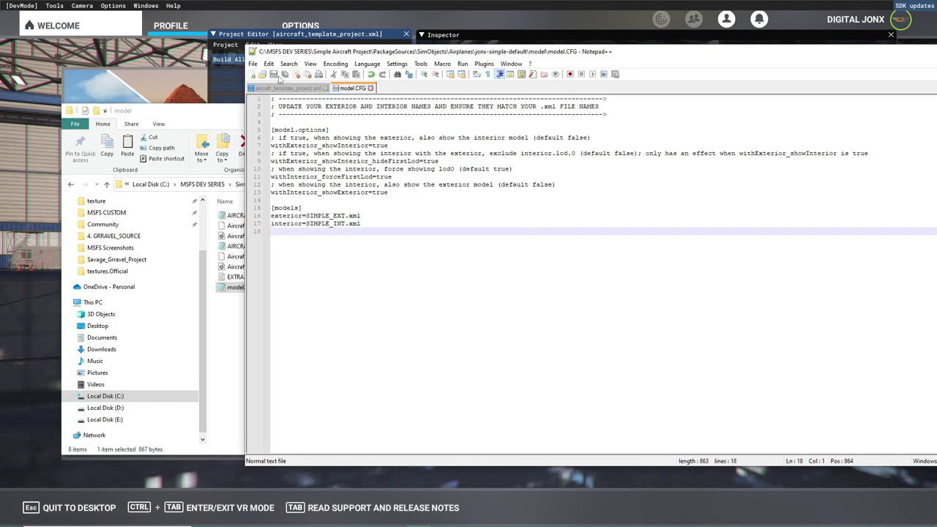
Return to the model folder and rename AIRCRAFT_INT.xml to SIMPLE_INT.xml
{"action": "left_click_drag", "start_coordinate": [524, 58], "coordinate": [304, 51]}
{"action": "left_click", "coordinate": [864, 47]}
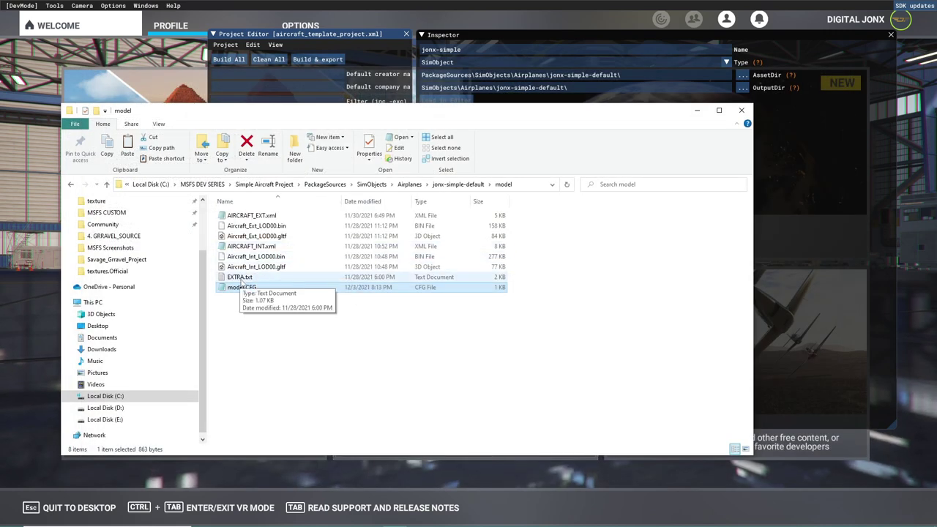
{"action": "left_click", "coordinate": [249, 247]}
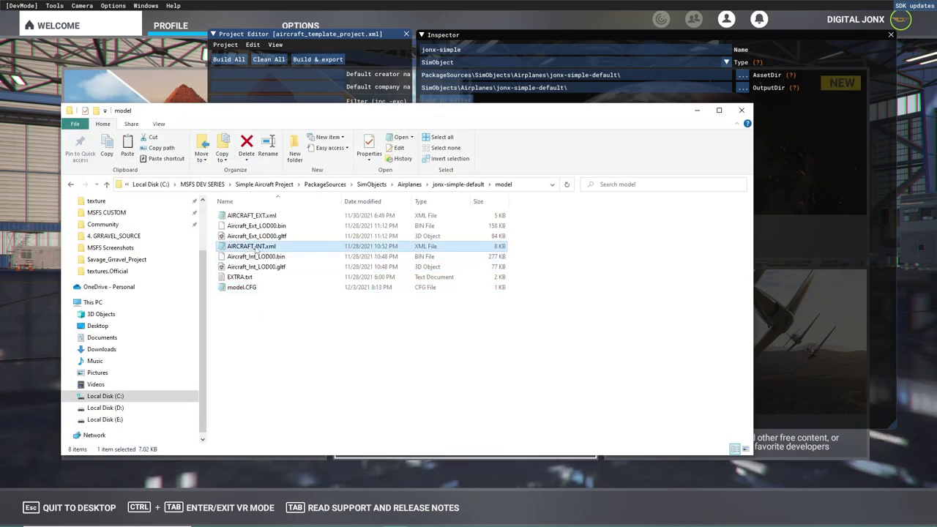
{"action": "left_click", "coordinate": [246, 246]}
{"action": "key", "text": "shift+Left"}
{"action": "key", "text": "shift+Left"}
{"action": "key", "text": "shift+Left"}
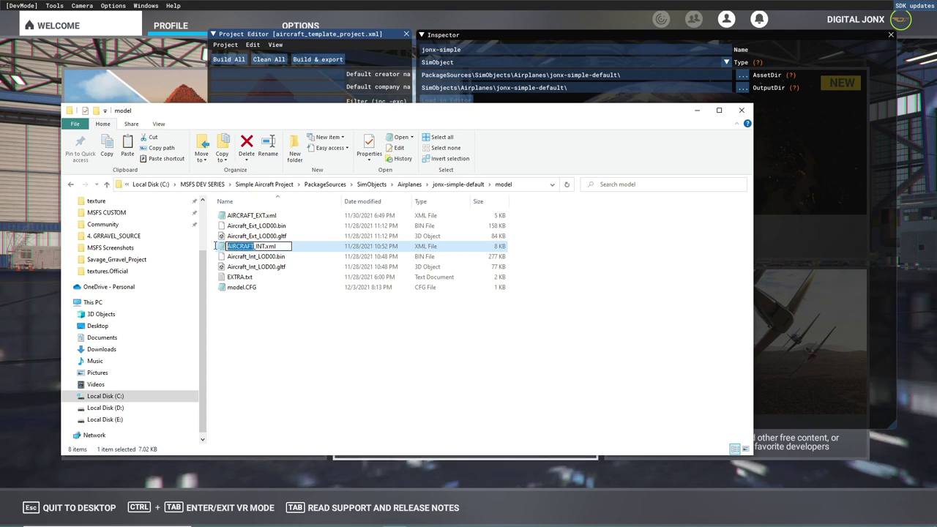
{"action": "type", "text": "SIMPLE_"}
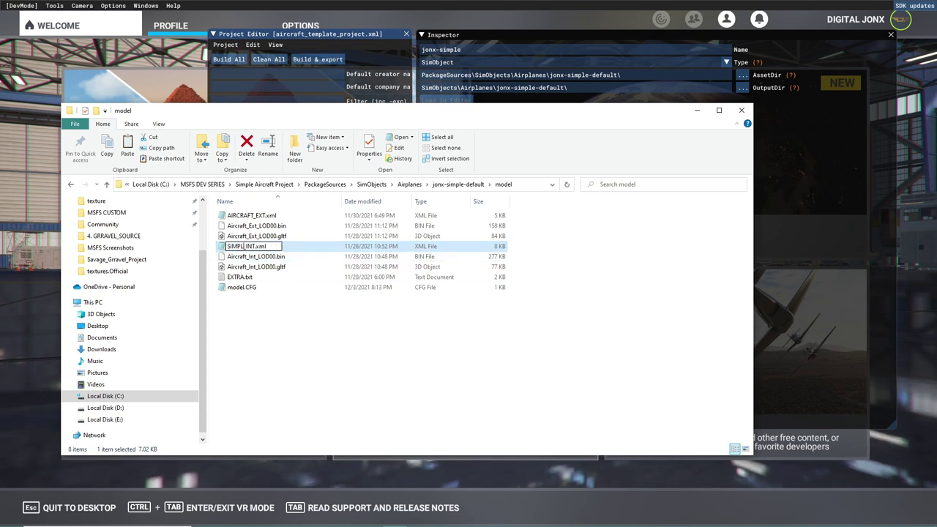
{"action": "key", "text": "Return"}
Rename AIRCRAFT_EXT.xml in the model folder to SIMPLE_EXT.xml
{"action": "left_click", "coordinate": [251, 218]}
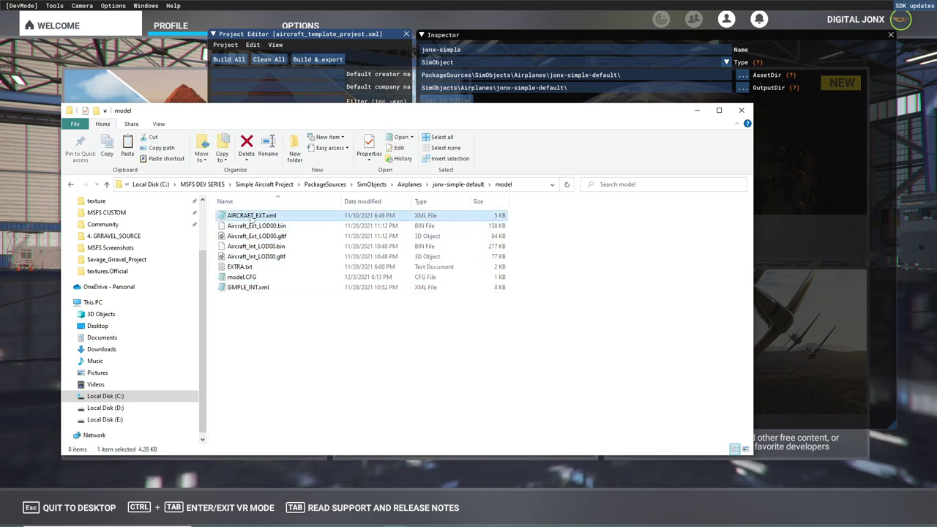
{"action": "left_click", "coordinate": [257, 216]}
{"action": "key", "text": "shift+Left"}
{"action": "key", "text": "shift+Left"}
{"action": "key", "text": "shift+Left"}
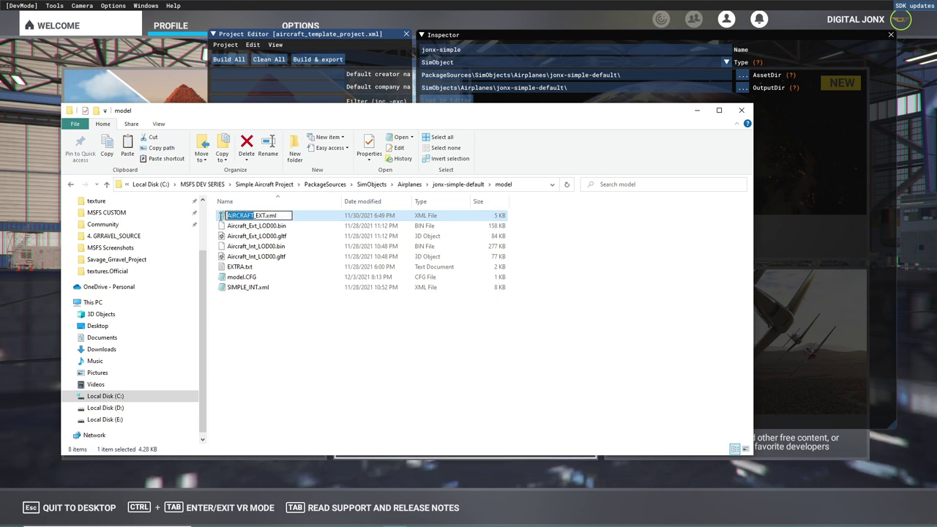
{"action": "type", "text": "SIMPLE_"}
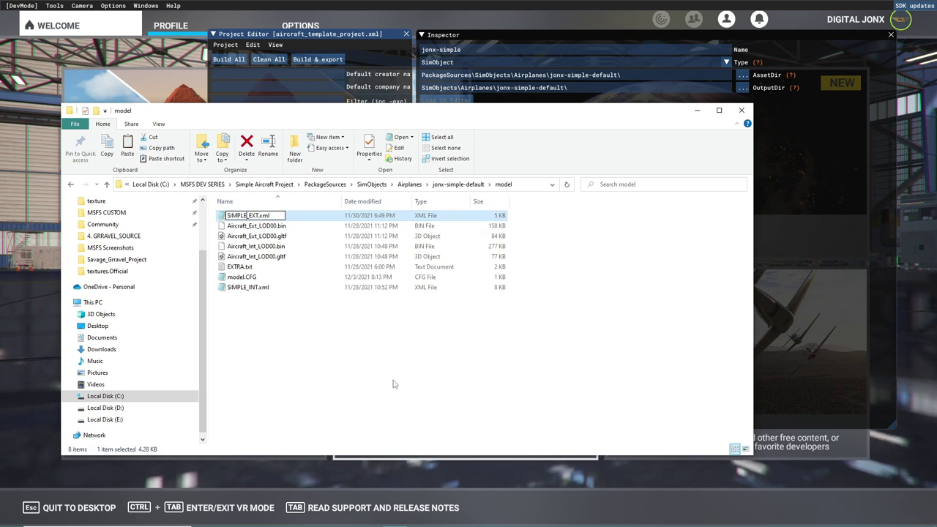
{"action": "key", "text": "Return"}
{"action": "left_click", "coordinate": [372, 382]}
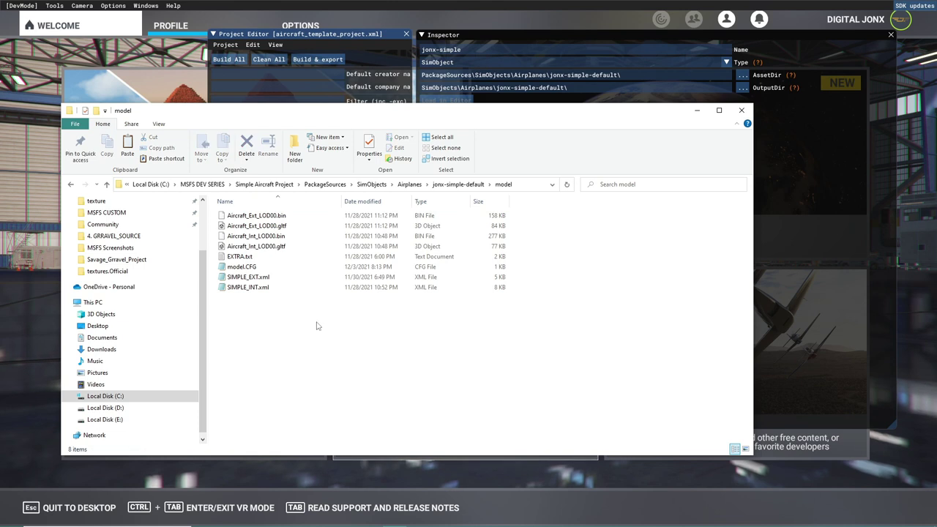
Open SIMPLE_EXT.xml in Notepad++ and place its window so the model folder's file names stay readable
{"action": "right_click", "coordinate": [247, 280]}
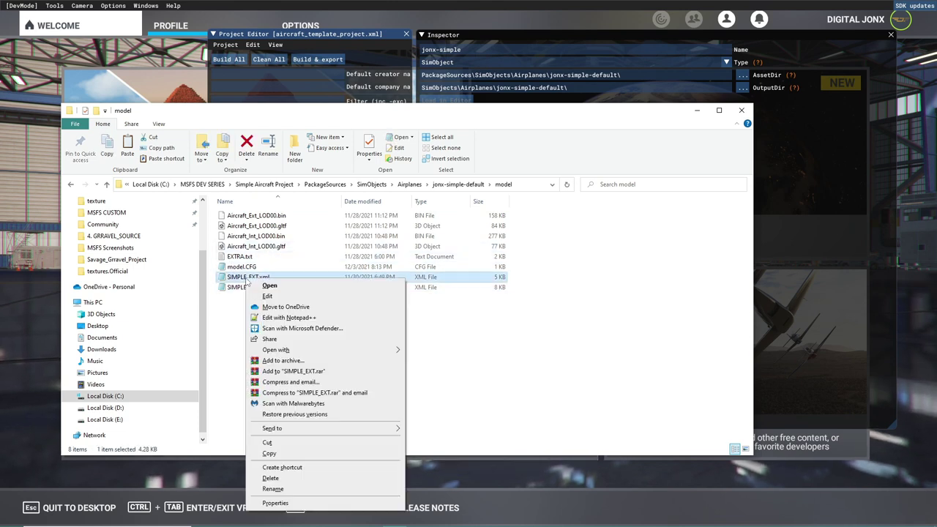
{"action": "left_click", "coordinate": [283, 318]}
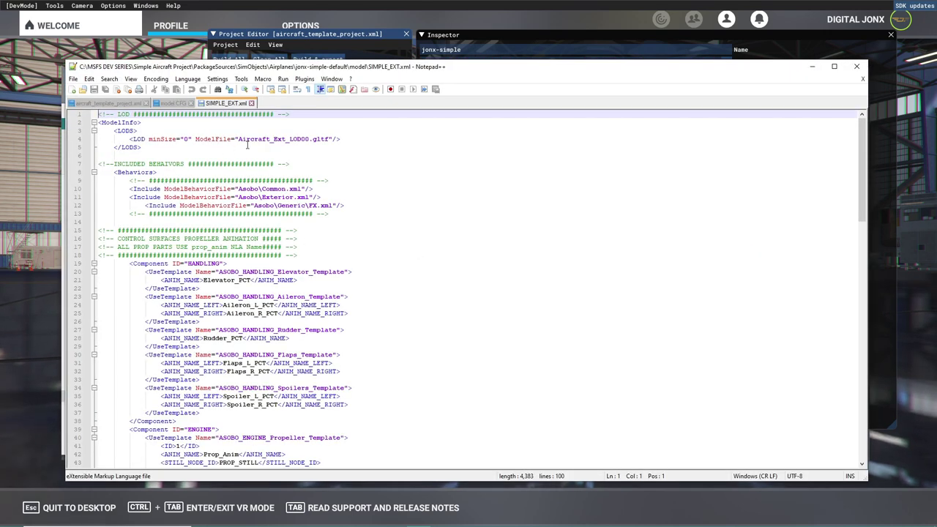
{"action": "left_click_drag", "start_coordinate": [194, 71], "coordinate": [509, 60]}
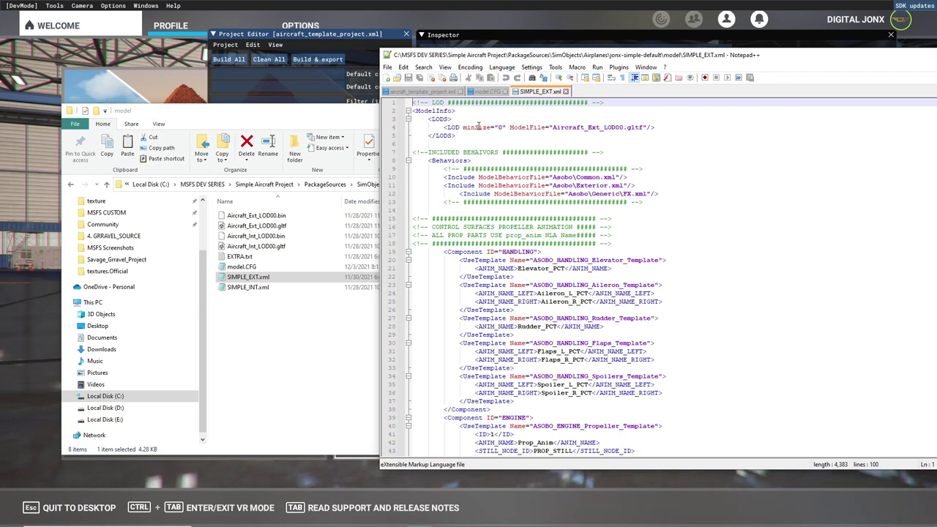
Set the LOD entry's ModelFile to Simple_Ext_LOD00.gltf, then save and close SIMPLE_EXT.xml
{"action": "left_click_drag", "start_coordinate": [448, 127], "coordinate": [623, 129]}
{"action": "left_click", "coordinate": [568, 127]}
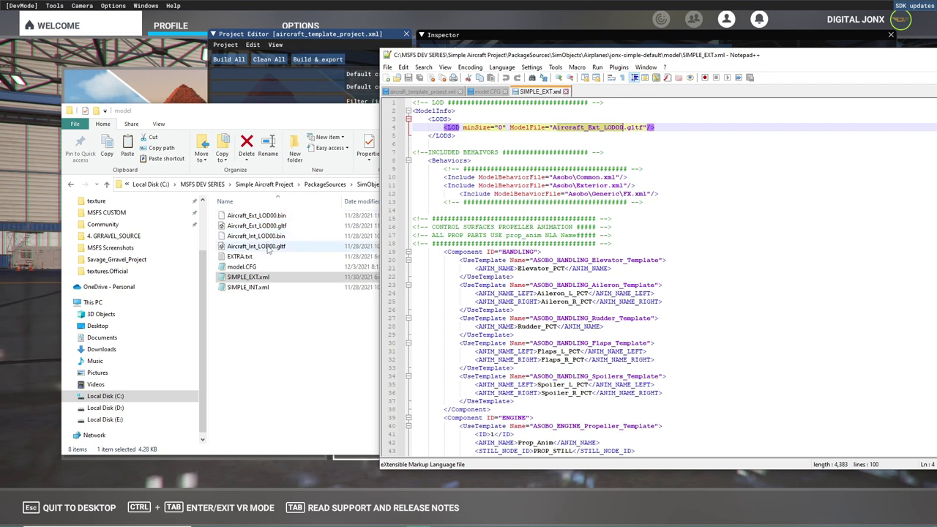
{"action": "left_click", "coordinate": [591, 128]}
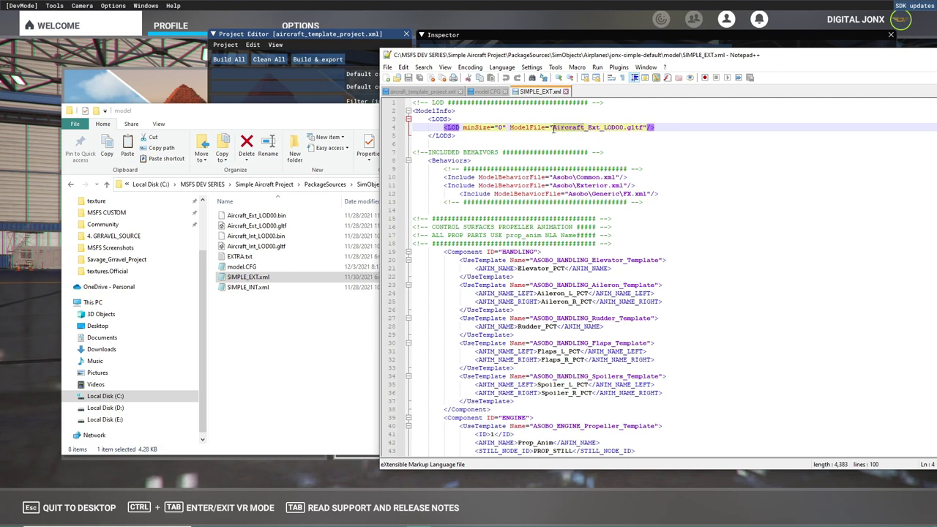
{"action": "type", "text": "Simple"}
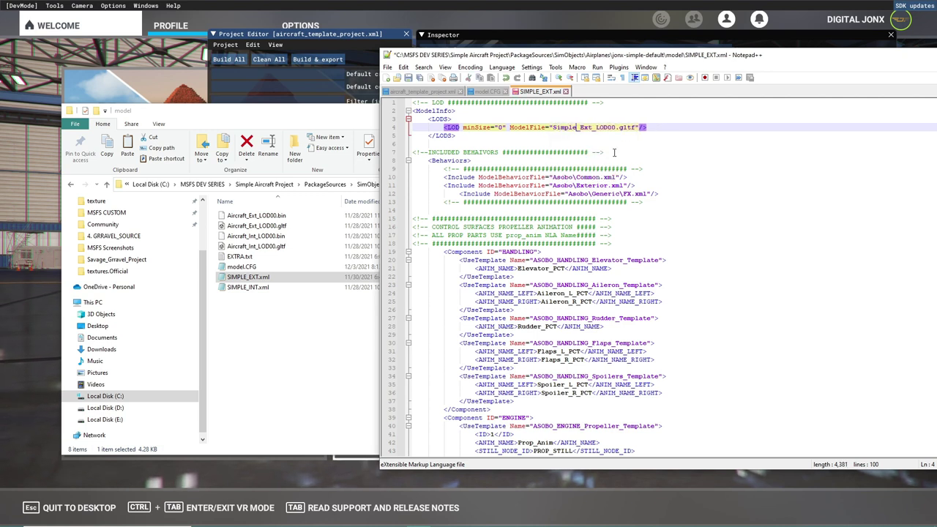
{"action": "left_click", "coordinate": [408, 78]}
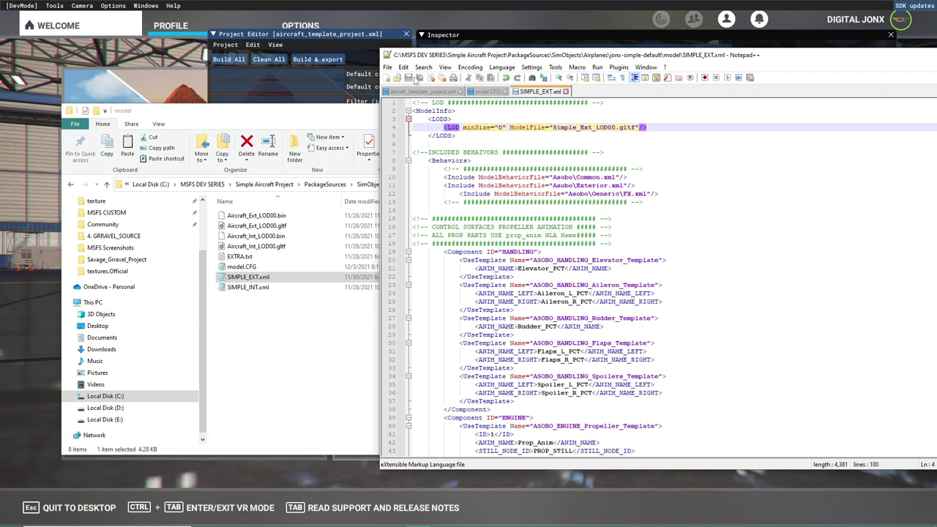
{"action": "left_click", "coordinate": [565, 92]}
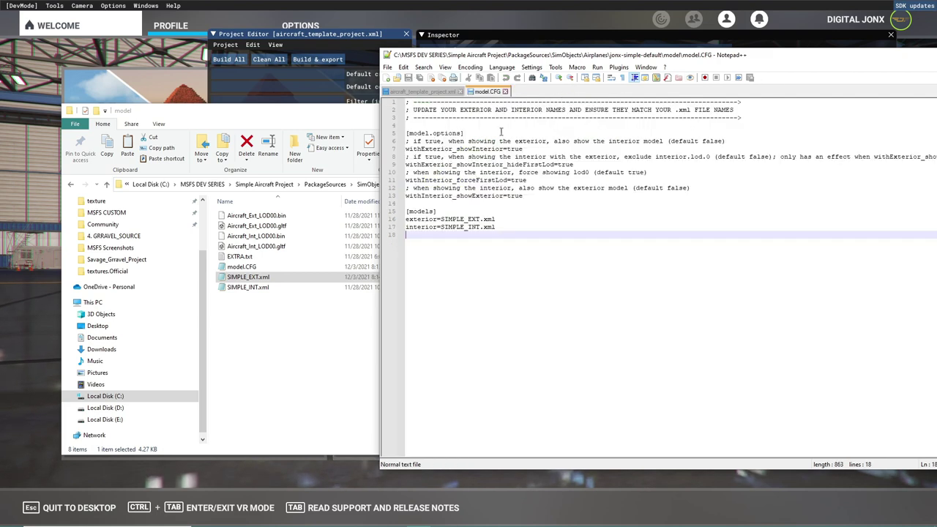
Open SIMPLE_INT.xml in Notepad++, set the LOD entry's ModelFile to Simple_Int_LOD00.gltf, and save the file
{"action": "left_click", "coordinate": [247, 287]}
{"action": "right_click", "coordinate": [246, 287]}
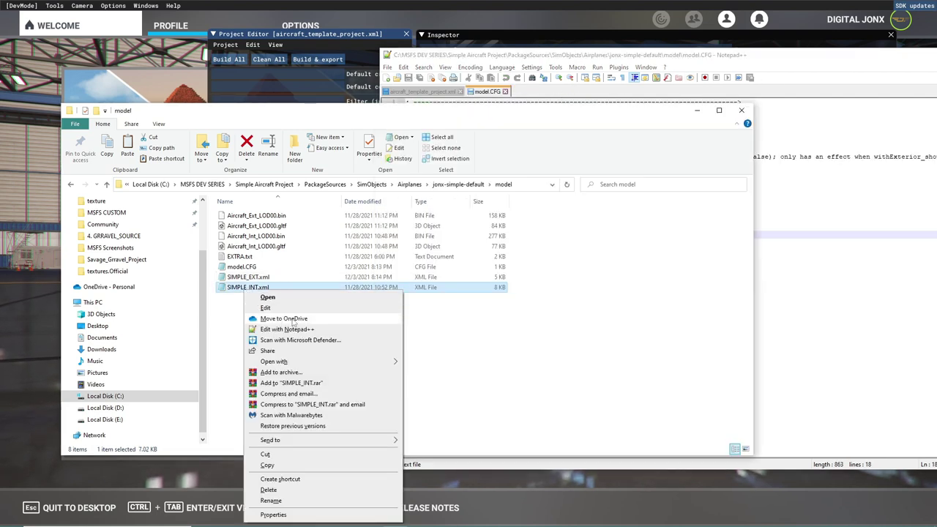
{"action": "left_click", "coordinate": [296, 328]}
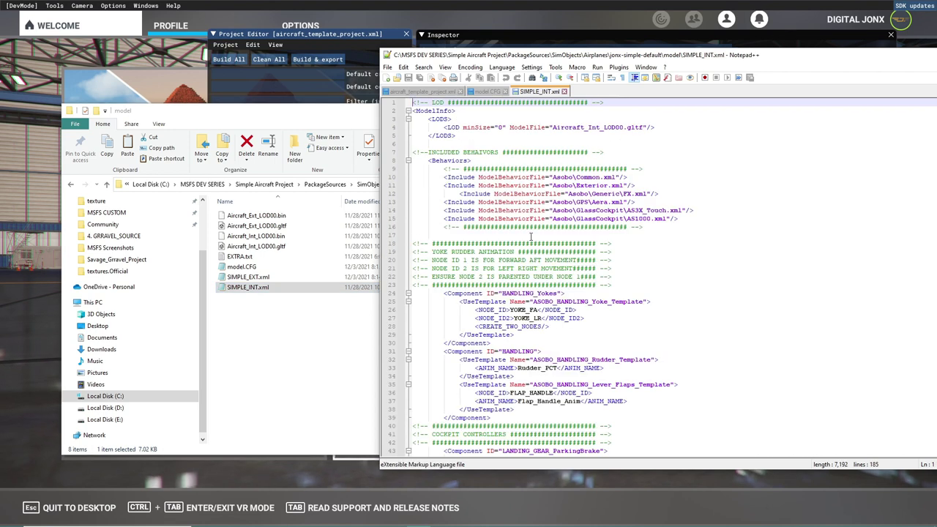
{"action": "left_click", "coordinate": [570, 127]}
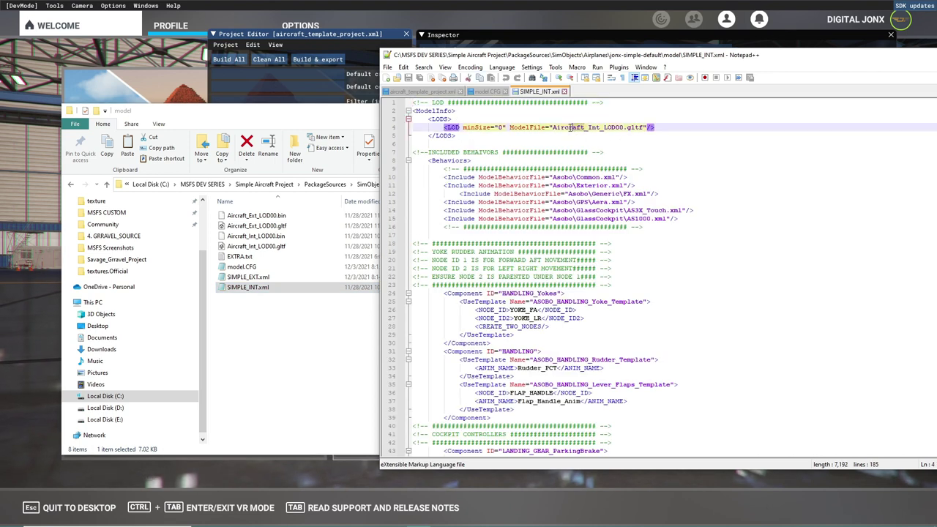
{"action": "type", "text": "Simple"}
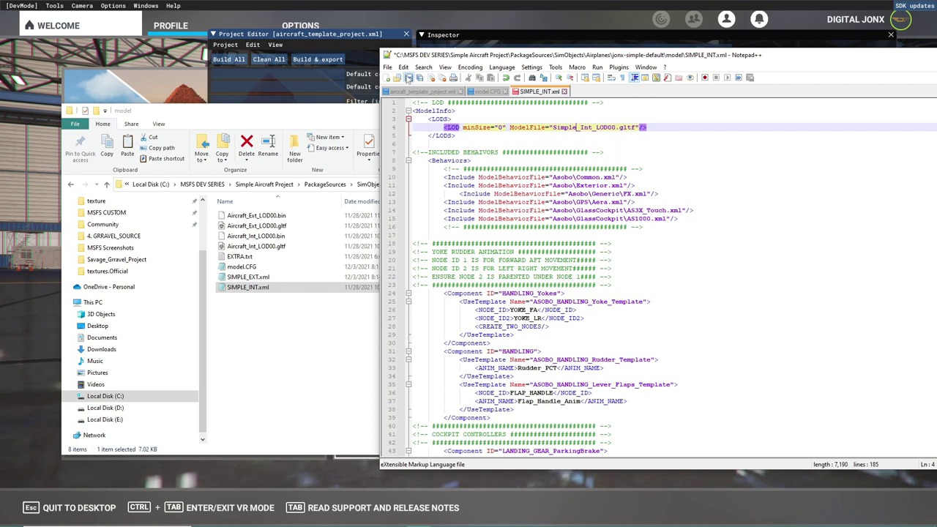
{"action": "left_click", "coordinate": [408, 78]}
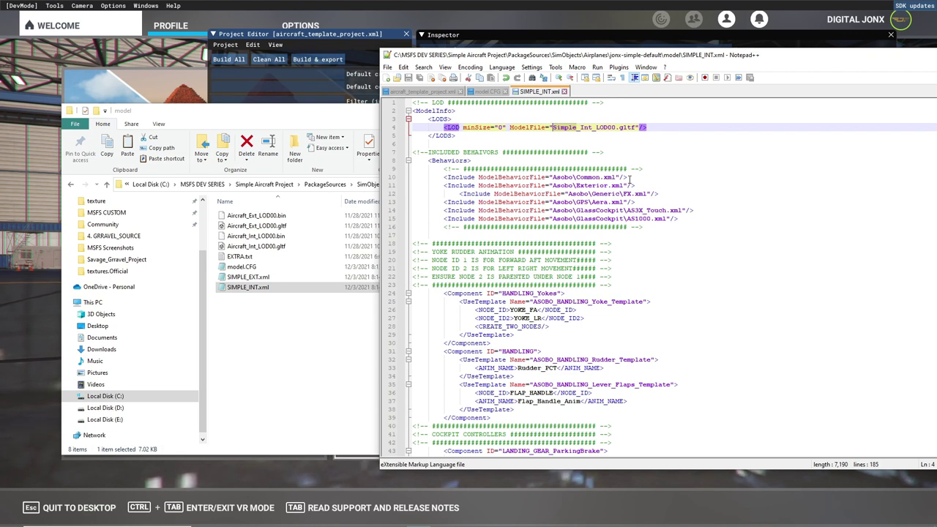
Try B737 as the prefix of the ModelFile name in SIMPLE_INT.xml, and restore the prefix to Simple
{"action": "type", "text": "B737"}
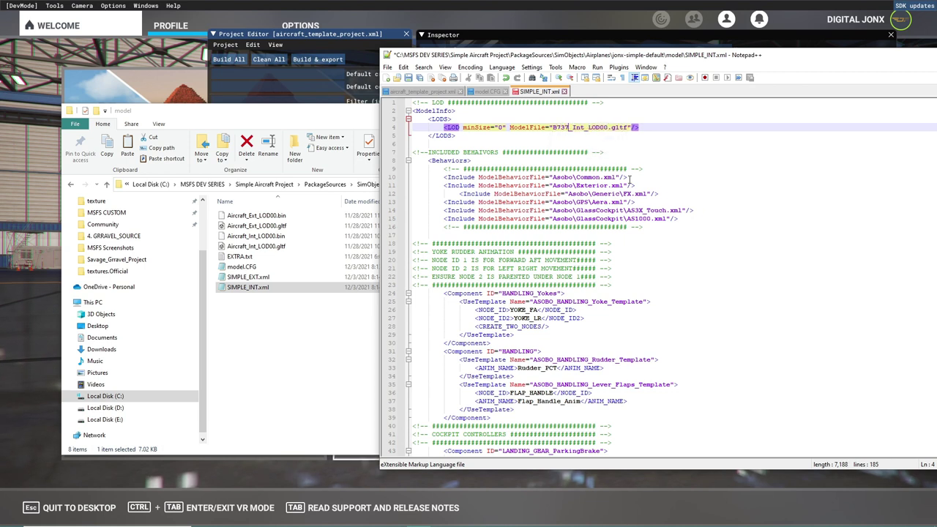
{"action": "key", "text": "BackSpace"}
{"action": "key", "text": "BackSpace"}
{"action": "key", "text": "BackSpace"}
{"action": "key", "text": "BackSpace"}
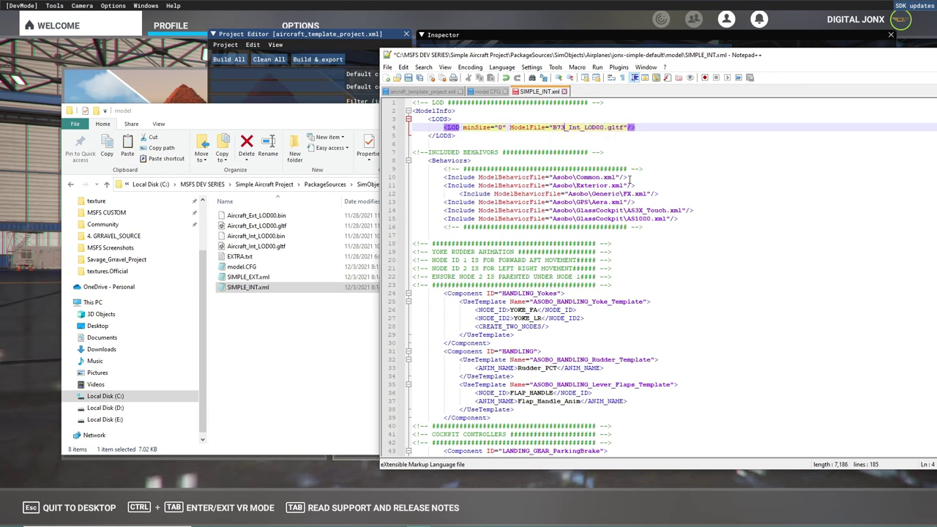
{"action": "type", "text": "Simple"}
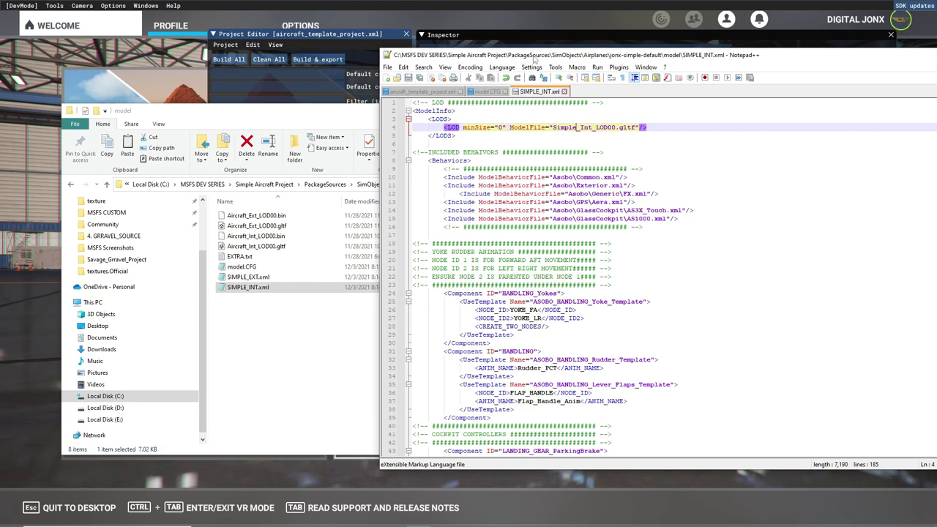
Return to the model folder and rename Aircraft_Int_LOD00.gltf to Simple_Int_LOD00.gltf
{"action": "left_click_drag", "start_coordinate": [534, 60], "coordinate": [425, 64]}
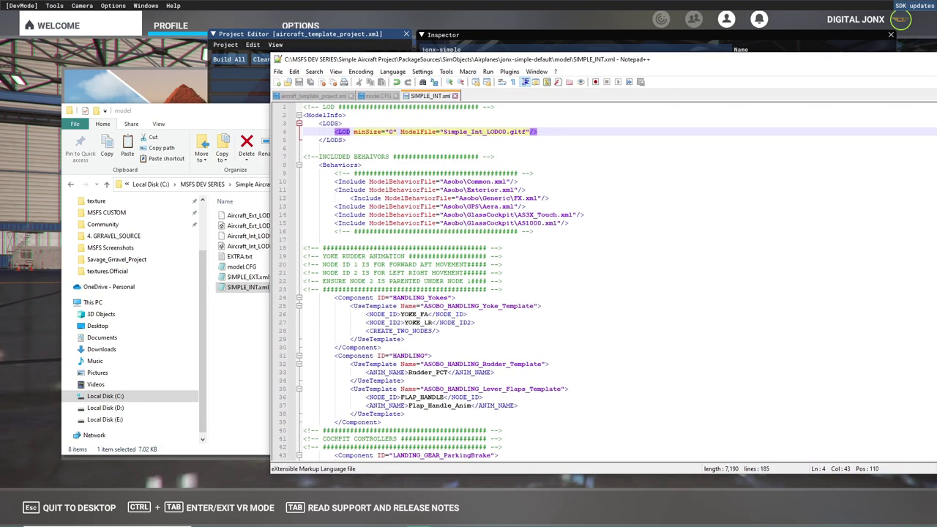
{"action": "key", "text": "super+Down"}
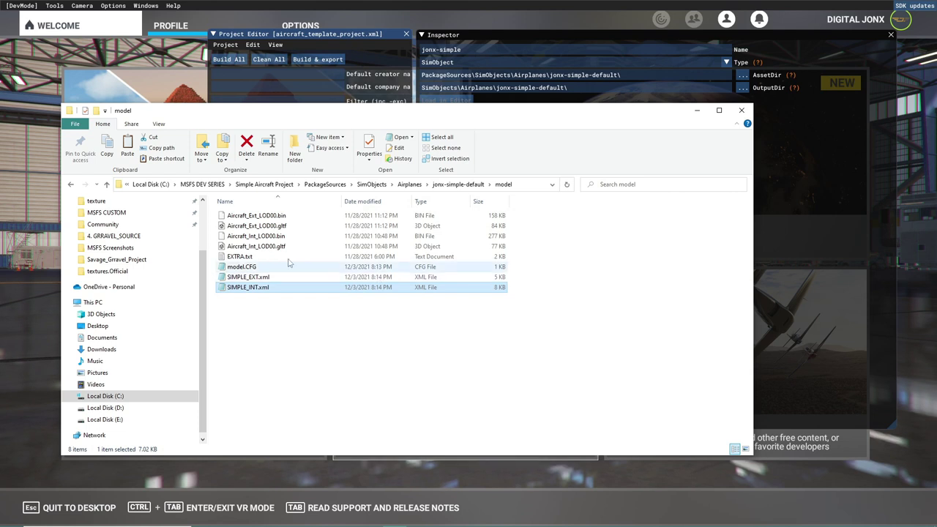
{"action": "left_click", "coordinate": [246, 248]}
{"action": "left_click", "coordinate": [246, 247]}
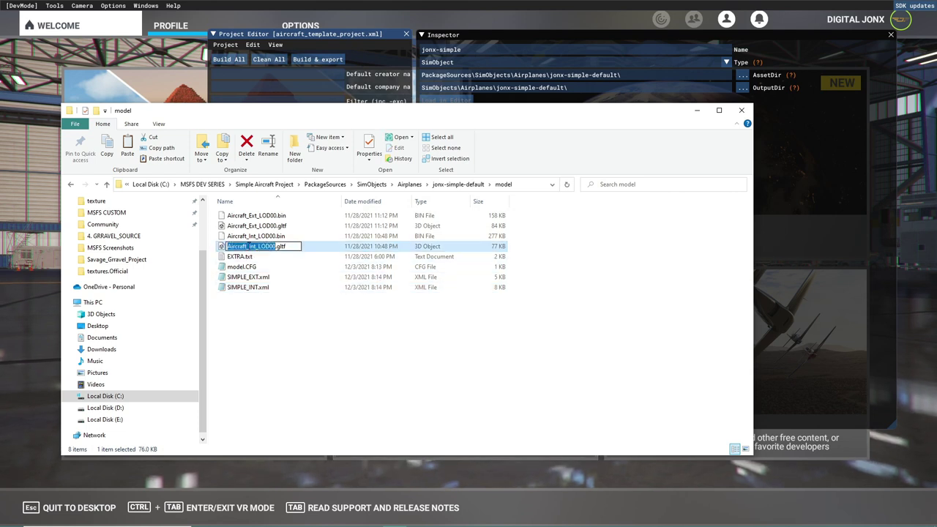
{"action": "left_click", "coordinate": [245, 247]}
{"action": "left_click_drag", "start_coordinate": [247, 246], "coordinate": [226, 248]}
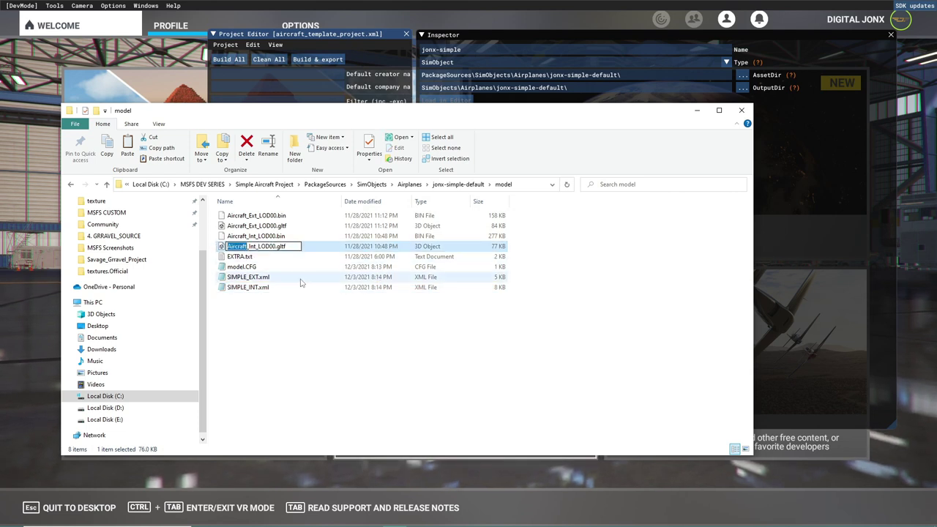
{"action": "type", "text": "Simple_"}
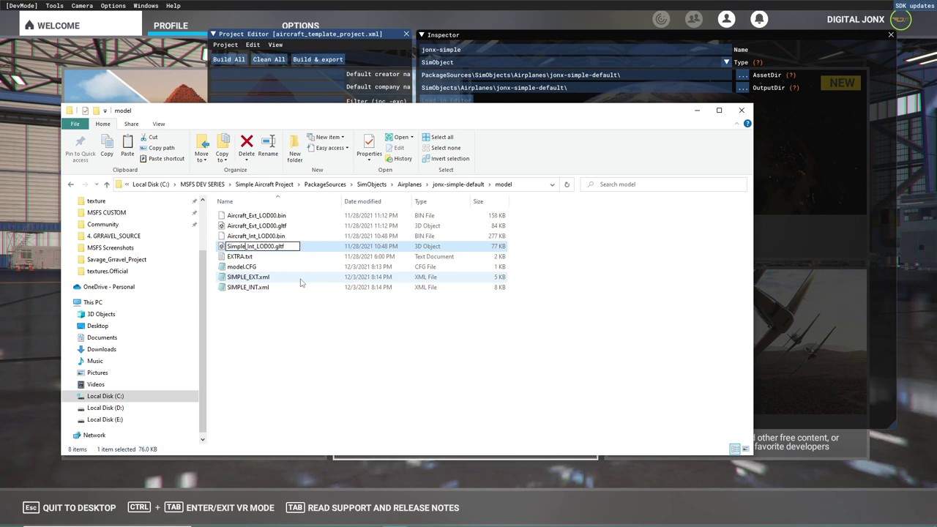
{"action": "key", "text": "Return"}
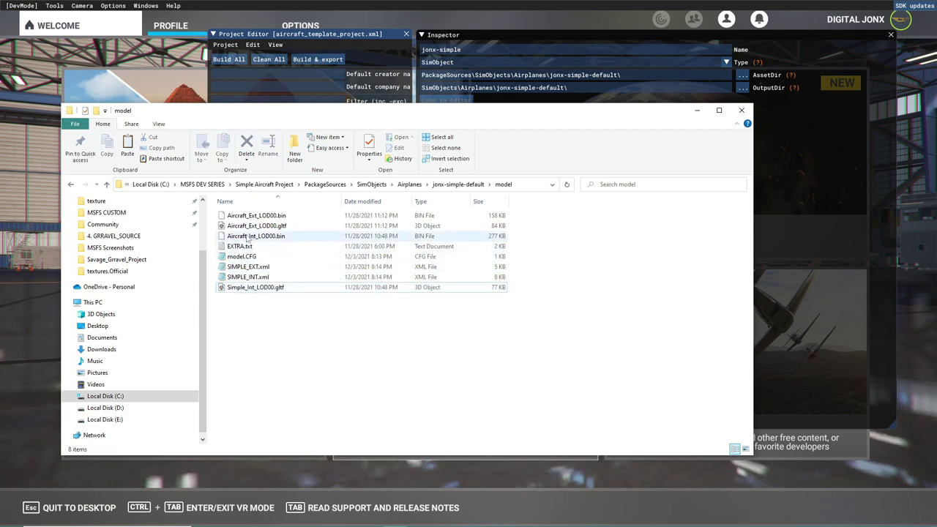
Rename Aircraft_Int_LOD00.bin in the model folder to Simple_Int_LOD00.bin
{"action": "left_click", "coordinate": [254, 237]}
{"action": "left_click", "coordinate": [246, 239]}
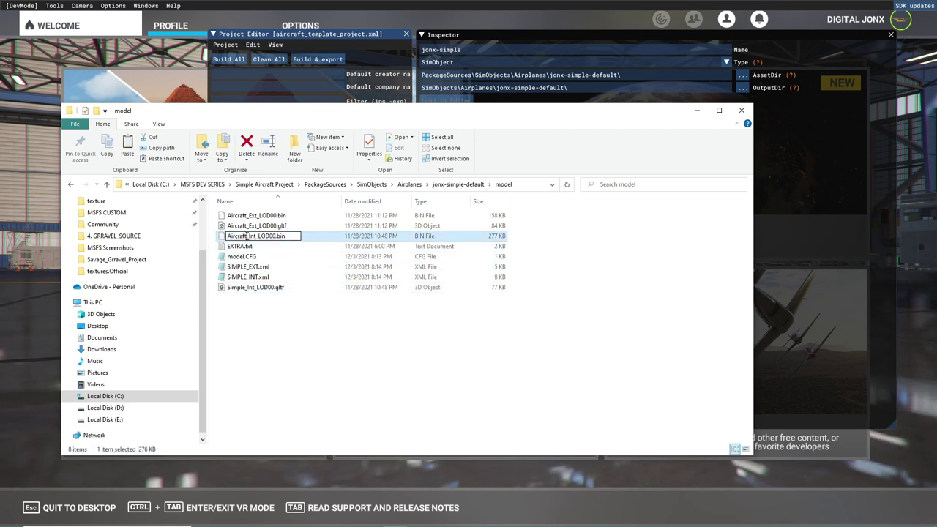
{"action": "left_click_drag", "start_coordinate": [248, 237], "coordinate": [227, 237]}
{"action": "type", "text": "Simple"}
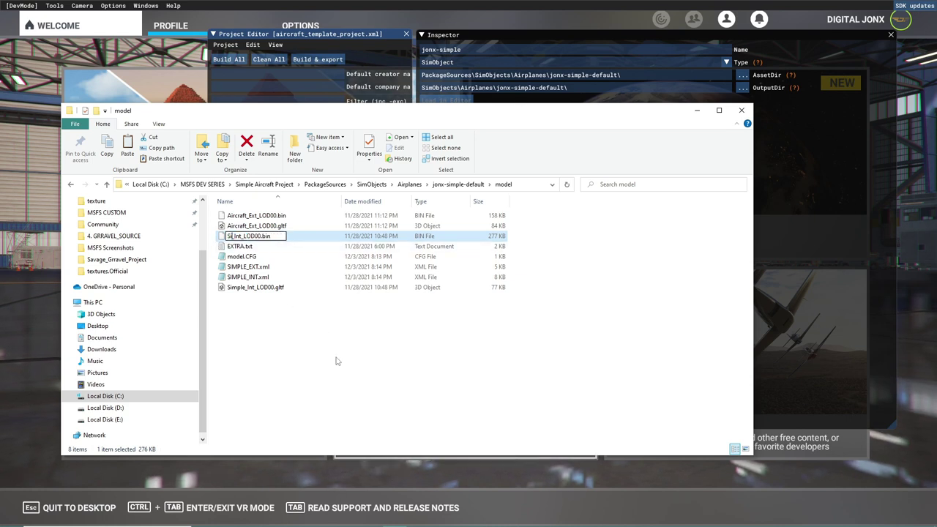
{"action": "key", "text": "Return"}
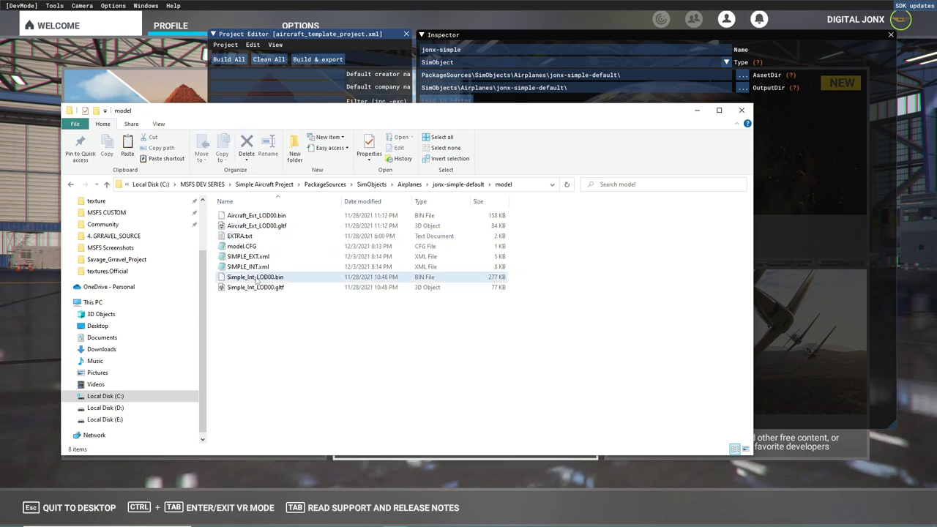
Rename Aircraft_Ext_LOD00.gltf in the model folder to Simple_Ext_LOD00.gltf
{"action": "left_click", "coordinate": [253, 227]}
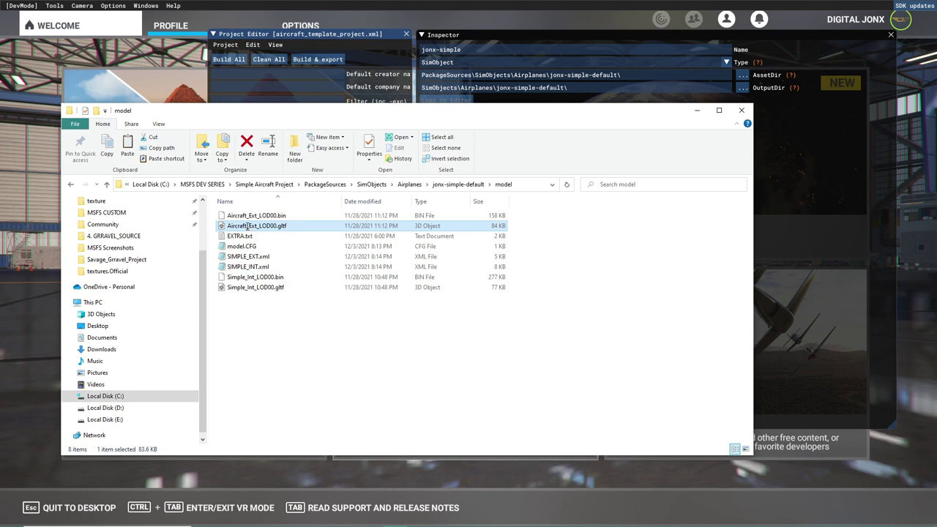
{"action": "left_click", "coordinate": [247, 226]}
{"action": "left_click_drag", "start_coordinate": [247, 227], "coordinate": [228, 227]}
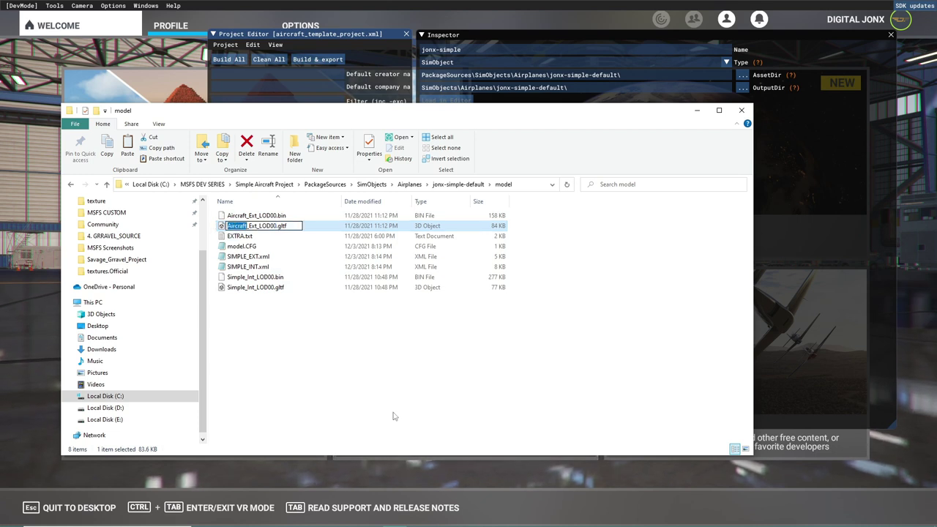
{"action": "type", "text": "Simple"}
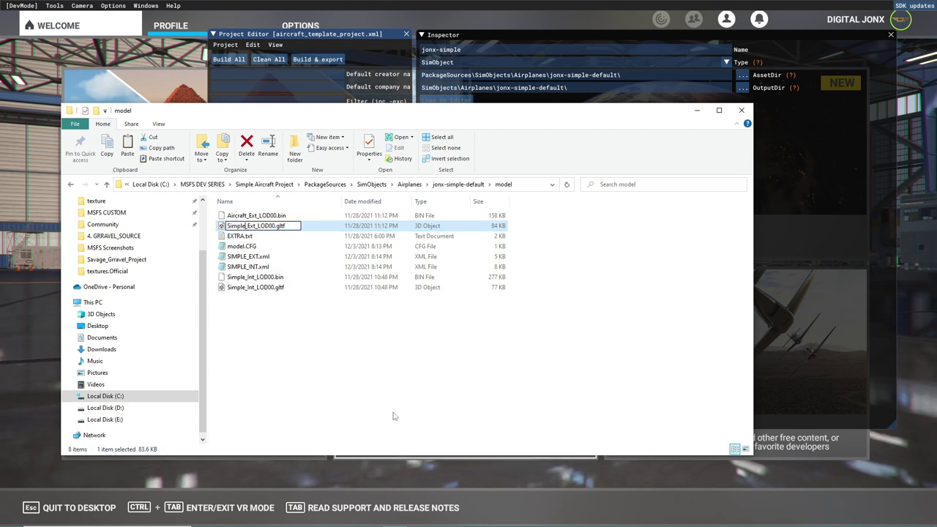
{"action": "key", "text": "Return"}
Rename Aircraft_Ext_LOD00.bin in the model folder to Simple_Ext_LOD00.bin
{"action": "left_click", "coordinate": [252, 216]}
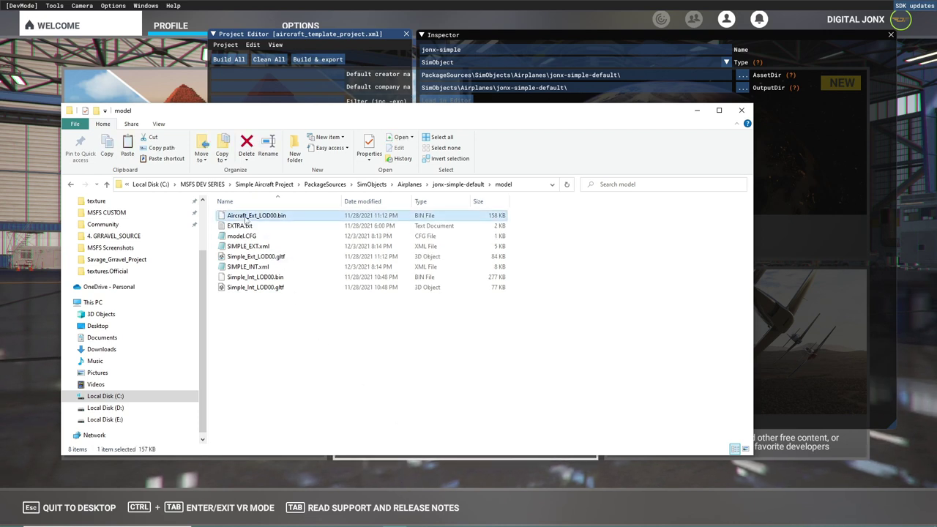
{"action": "left_click", "coordinate": [249, 217]}
{"action": "left_click_drag", "start_coordinate": [249, 216], "coordinate": [219, 215]}
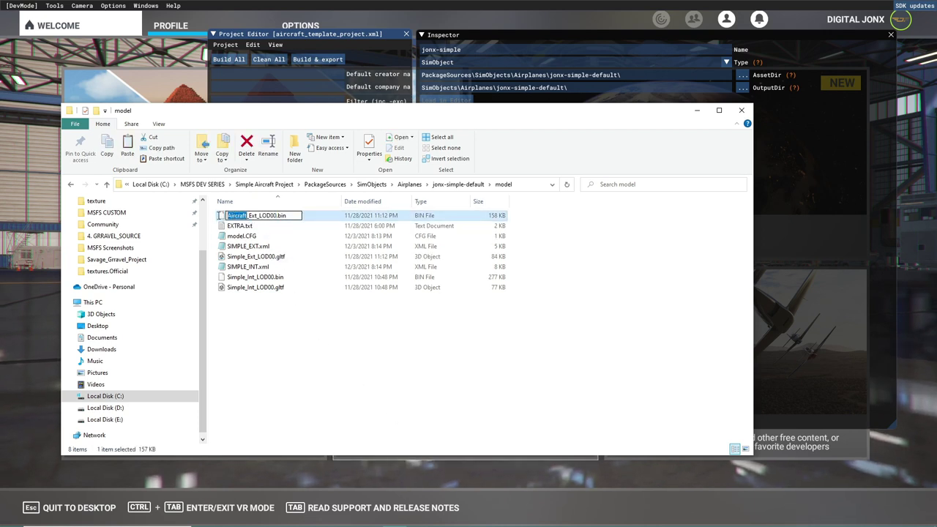
{"action": "type", "text": "Simple"}
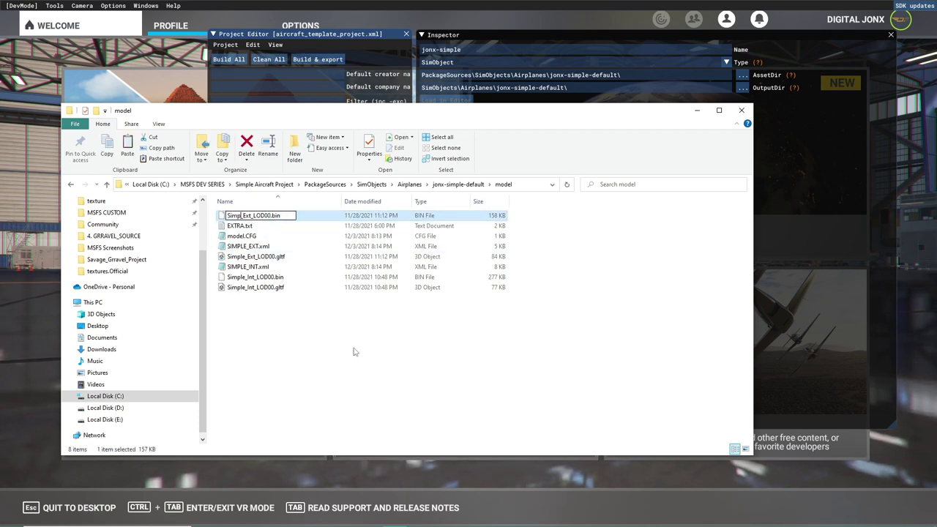
{"action": "left_click", "coordinate": [357, 353]}
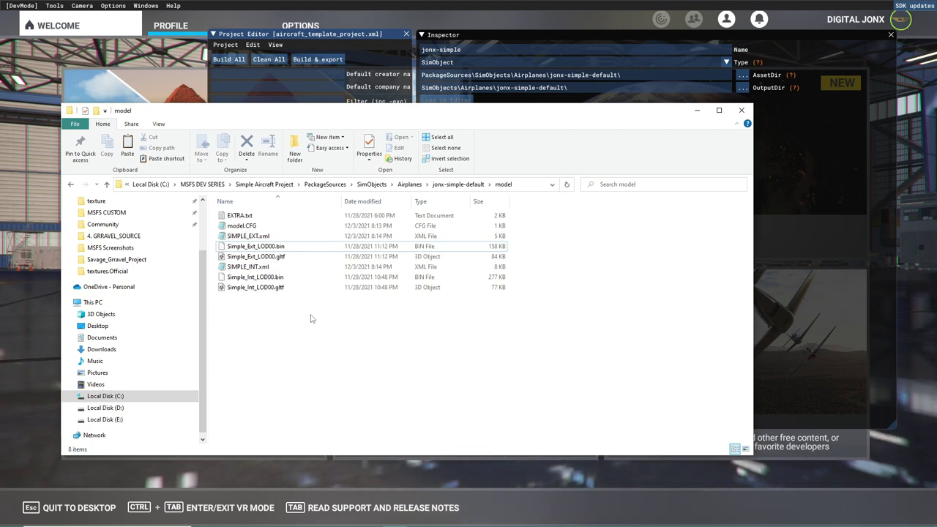
Return to the jonx-simple-default folder and look through the contents of its panel and sound folders
{"action": "left_click", "coordinate": [239, 215]}
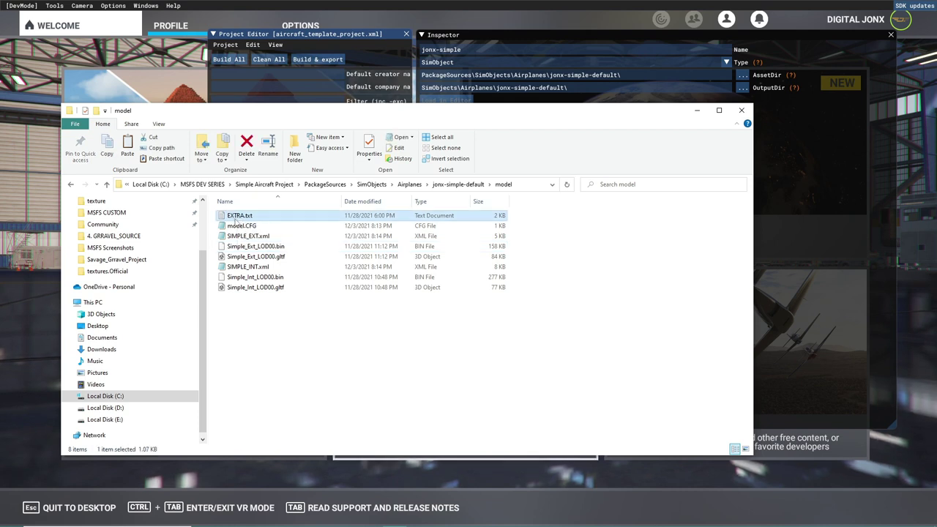
{"action": "left_click", "coordinate": [71, 184]}
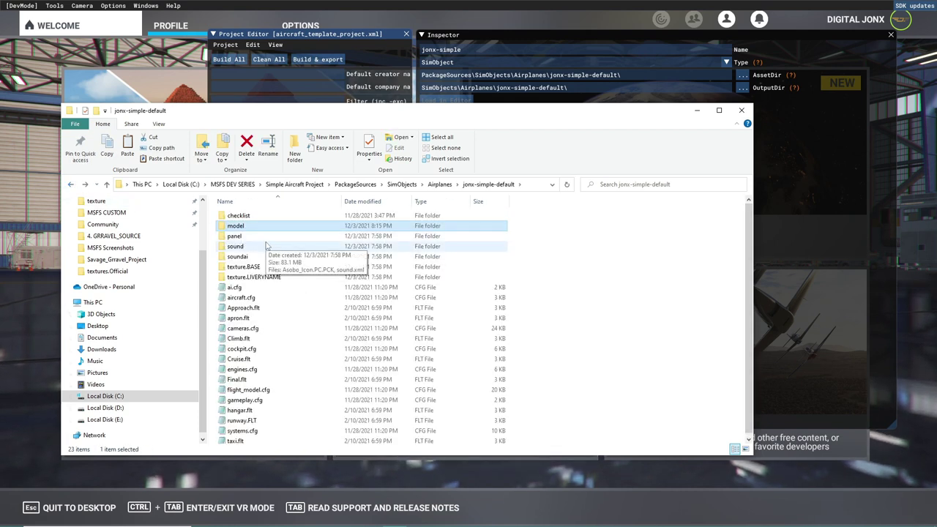
{"action": "double_click", "coordinate": [256, 238]}
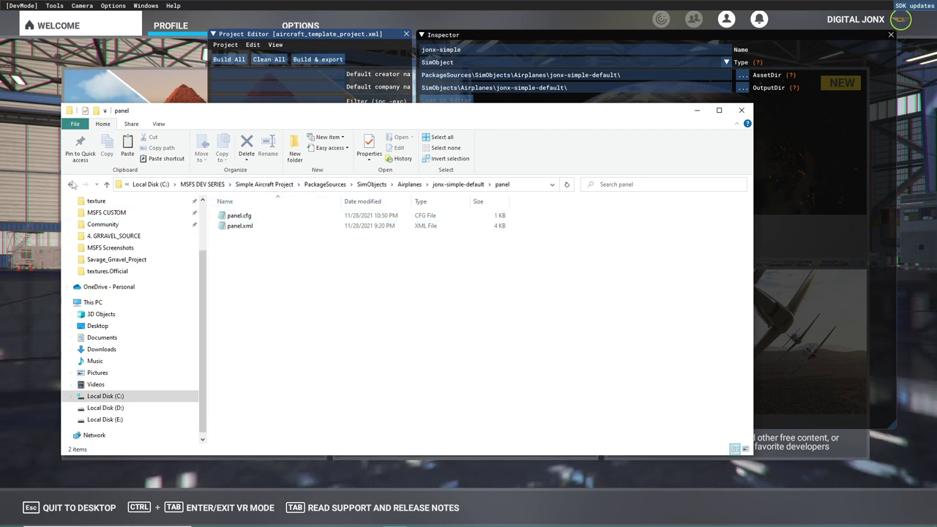
{"action": "left_click", "coordinate": [71, 185]}
{"action": "double_click", "coordinate": [241, 237]}
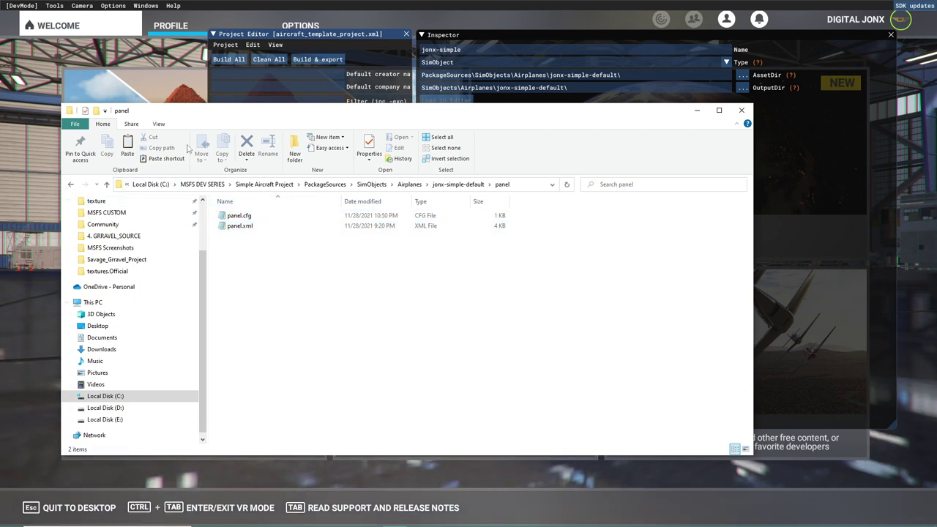
{"action": "left_click", "coordinate": [71, 183]}
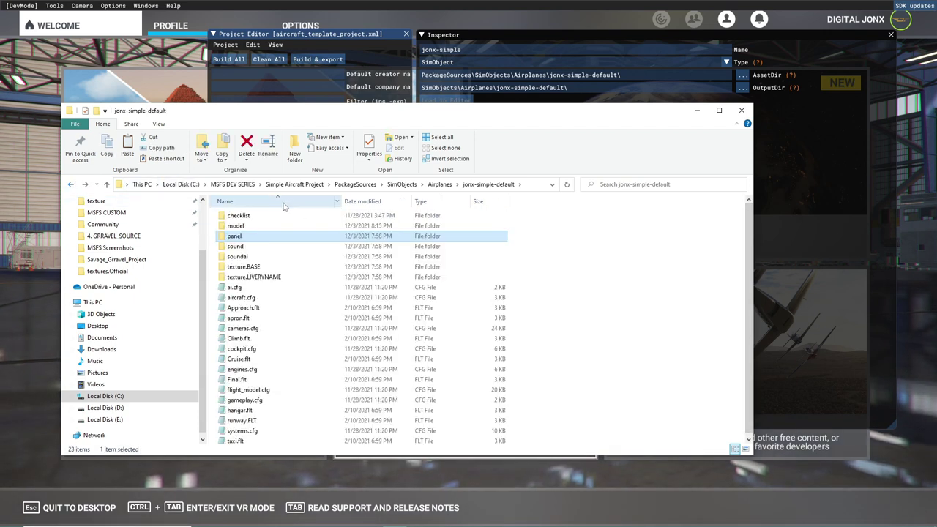
{"action": "double_click", "coordinate": [253, 249]}
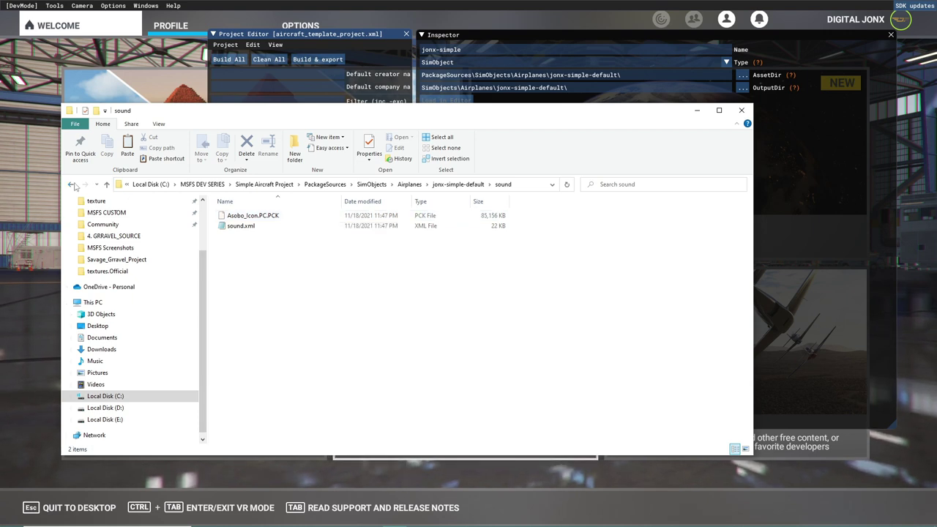
Switch to Microsoft Edge, view the open TurboSquid airplane models and Sketchfab aircraft search pages, and minimise the browser
{"action": "mouse_move", "coordinate": [300, 525]}
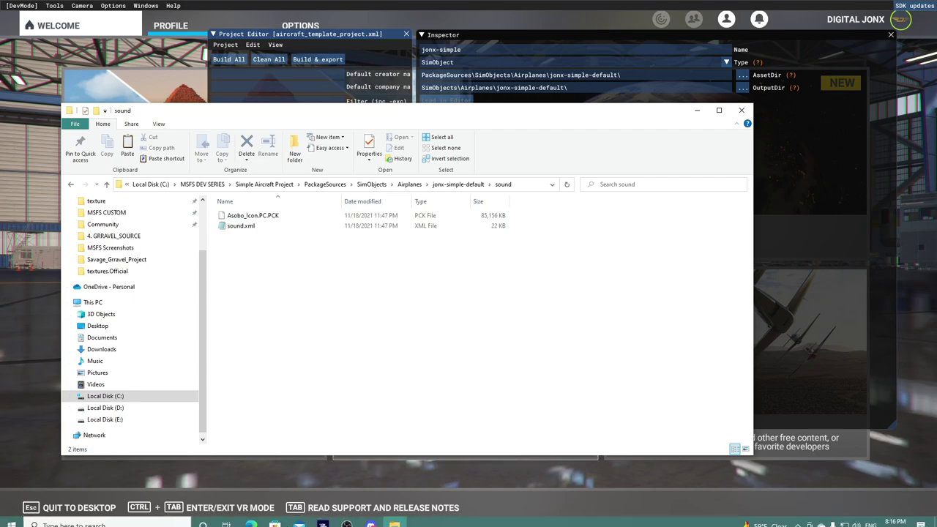
{"action": "left_click", "coordinate": [251, 518]}
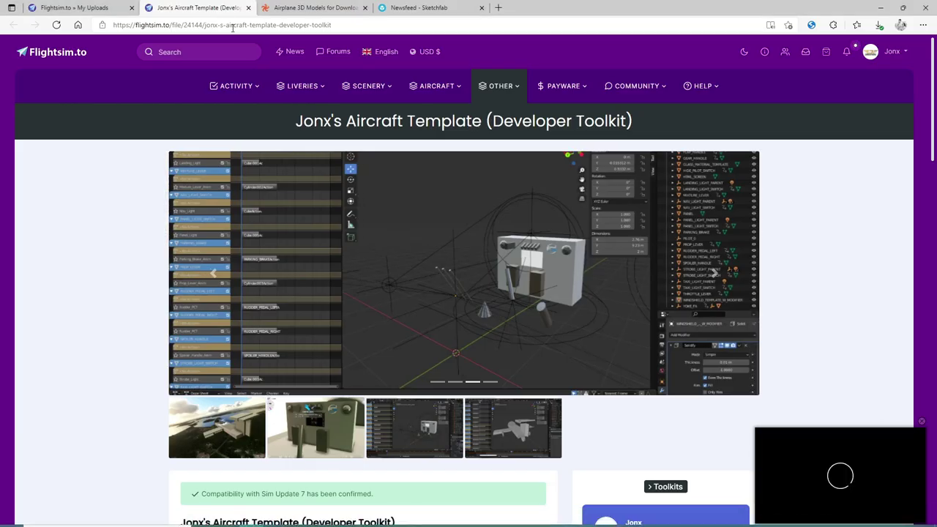
{"action": "left_click", "coordinate": [319, 7]}
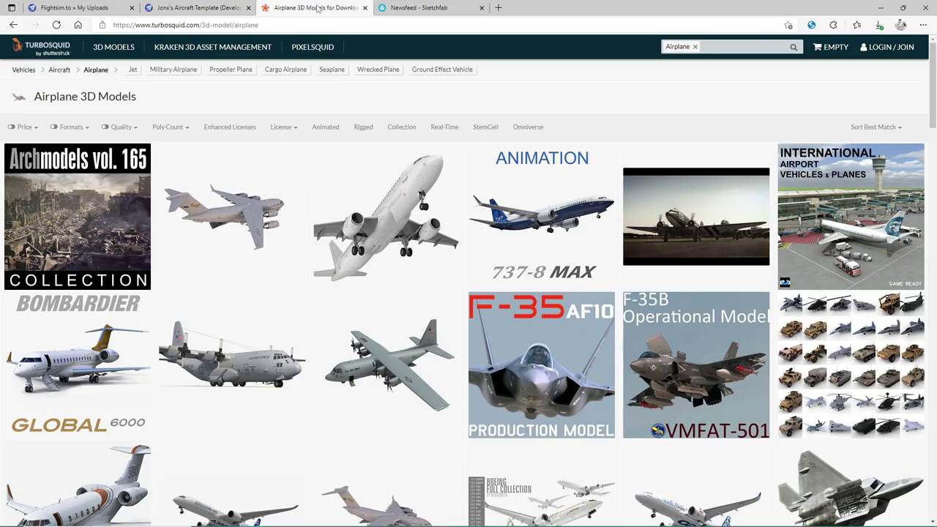
{"action": "left_click", "coordinate": [423, 8]}
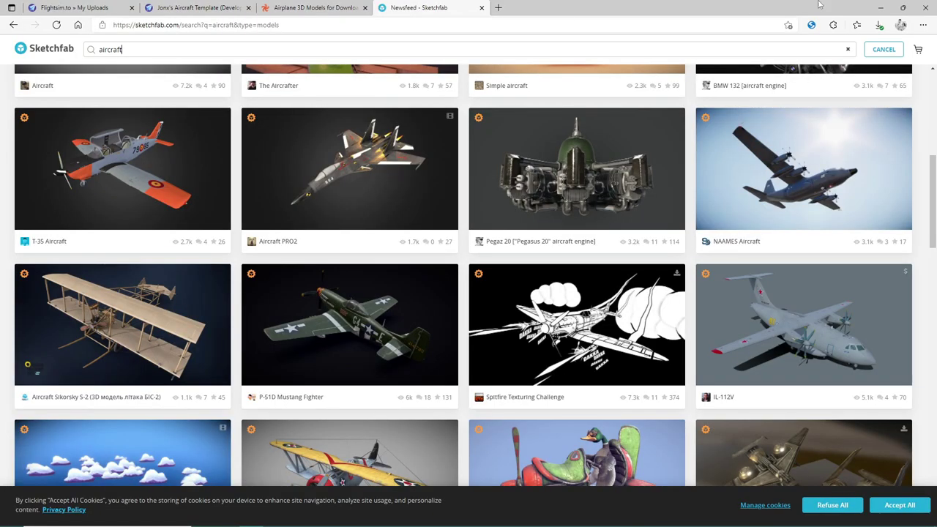
{"action": "left_click", "coordinate": [880, 7]}
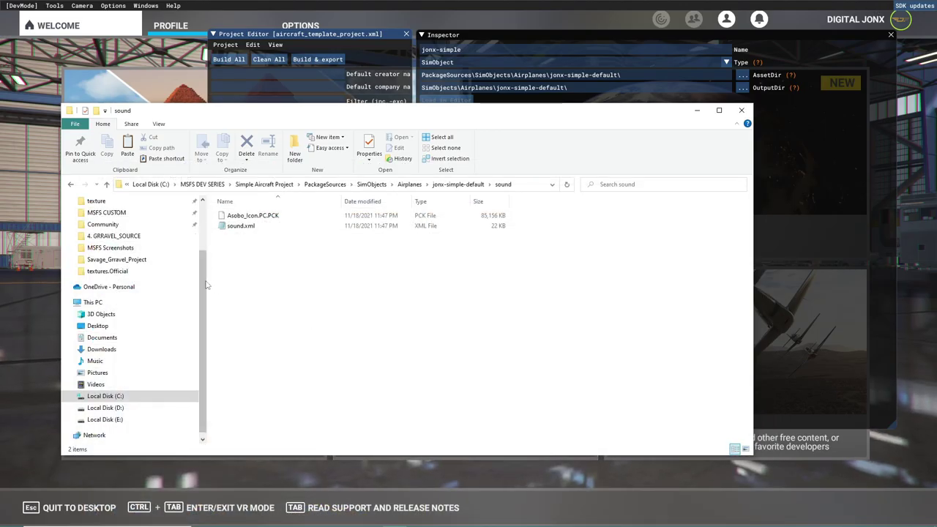
Open the simulator's Community folder and look over the add-on packages in it
{"action": "left_click_drag", "start_coordinate": [205, 288], "coordinate": [208, 230]}
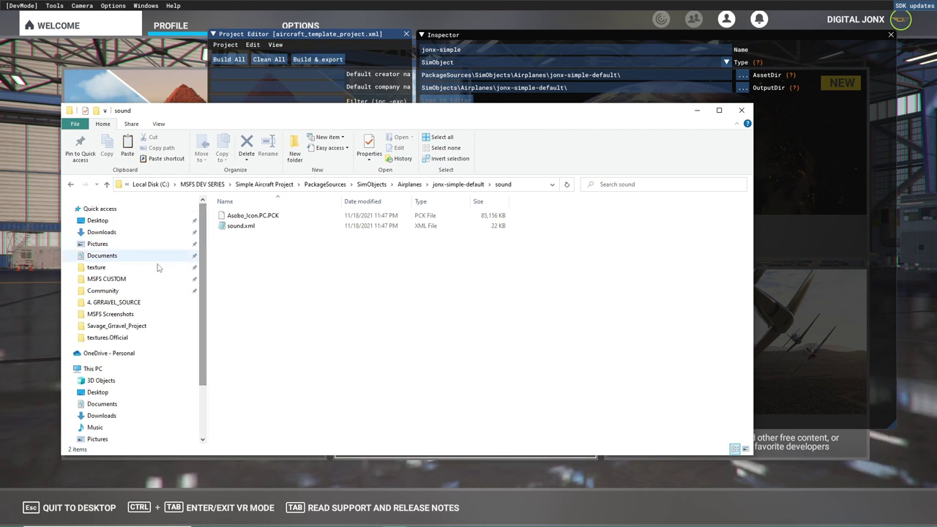
{"action": "scroll", "coordinate": [115, 315], "scroll_direction": "down", "scroll_amount": 2}
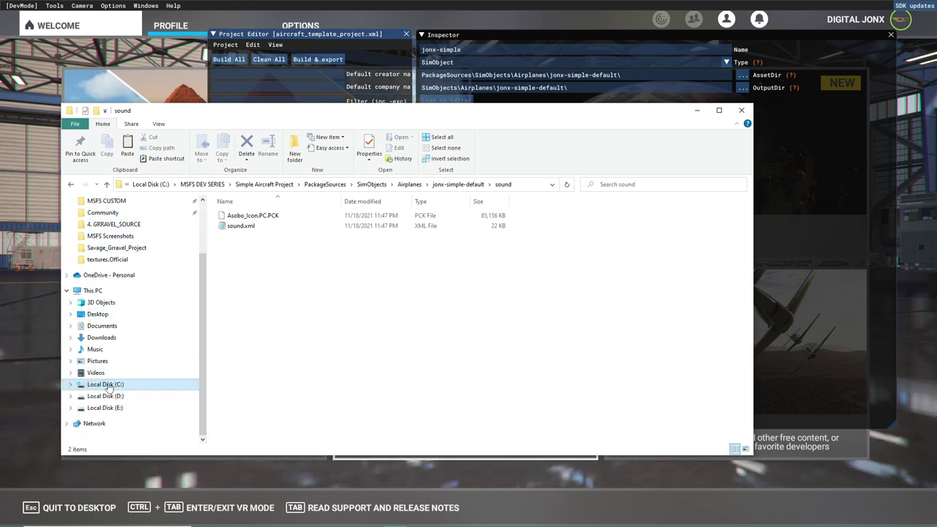
{"action": "scroll", "coordinate": [117, 384], "scroll_direction": "up", "scroll_amount": 2}
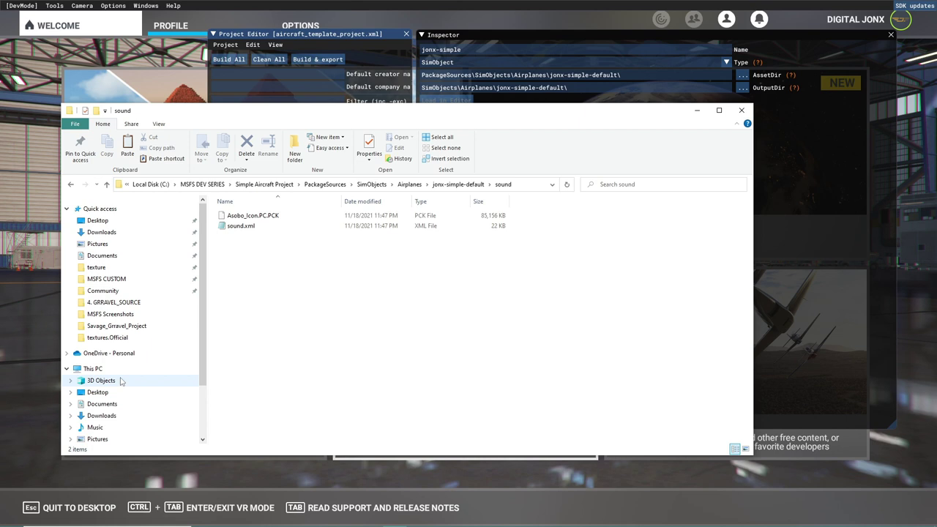
{"action": "left_click", "coordinate": [103, 290]}
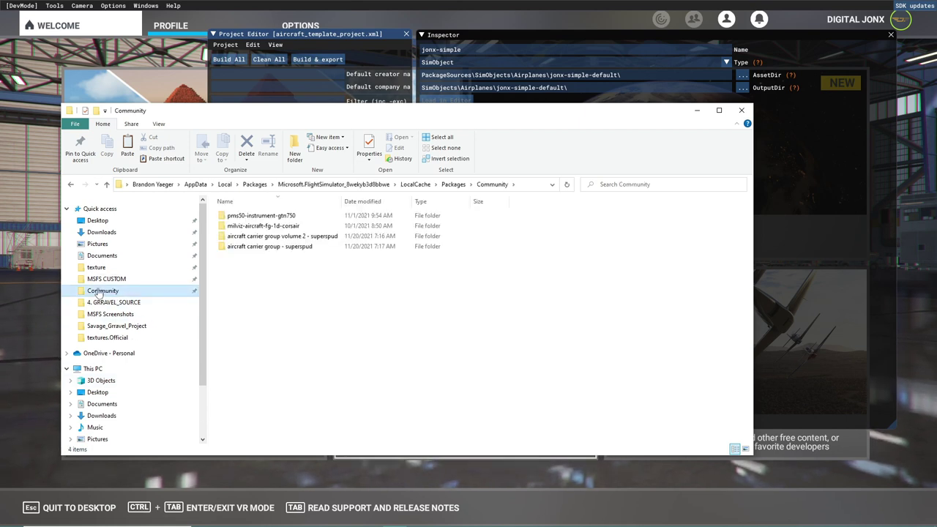
{"action": "left_click_drag", "start_coordinate": [276, 274], "coordinate": [218, 212]}
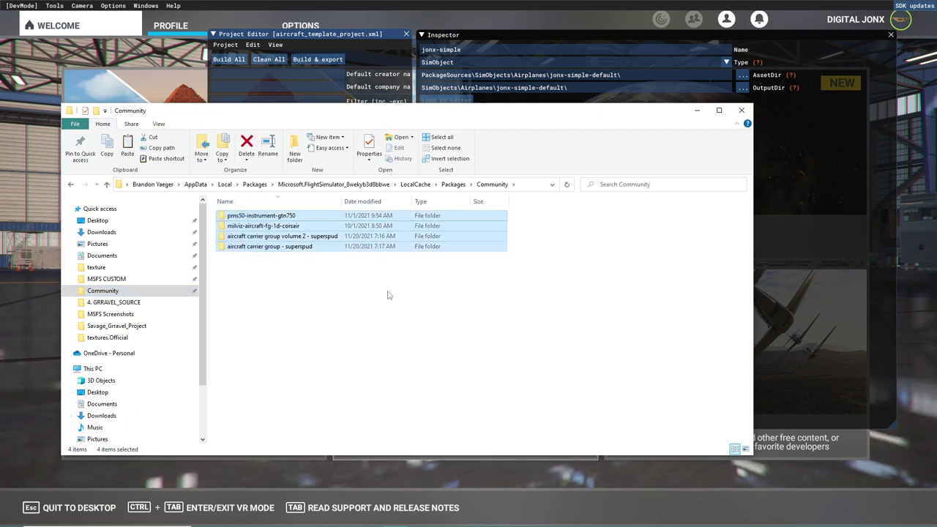
{"action": "left_click_drag", "start_coordinate": [554, 295], "coordinate": [210, 215]}
{"action": "left_click", "coordinate": [359, 268]}
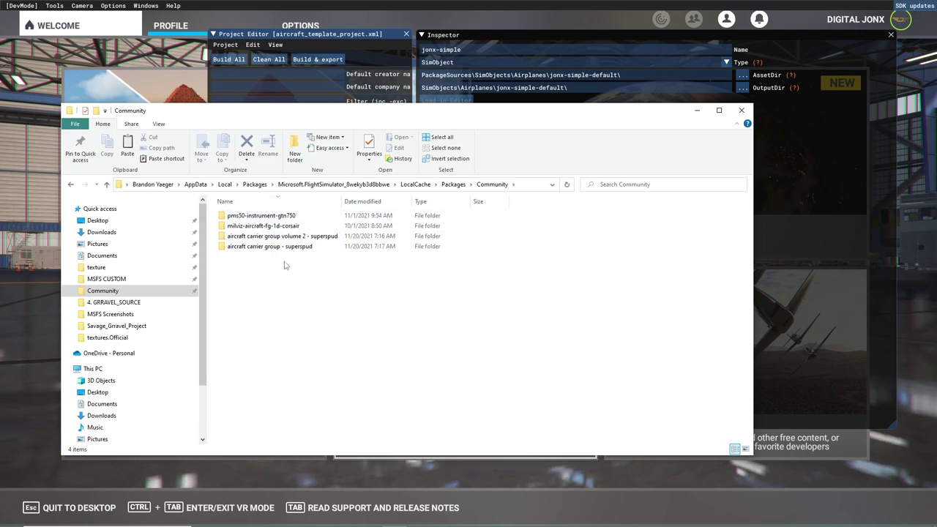
Open the OneStore folder inside the Official packages folder and browse the asobo-aircraft packages
{"action": "left_click", "coordinate": [454, 185]}
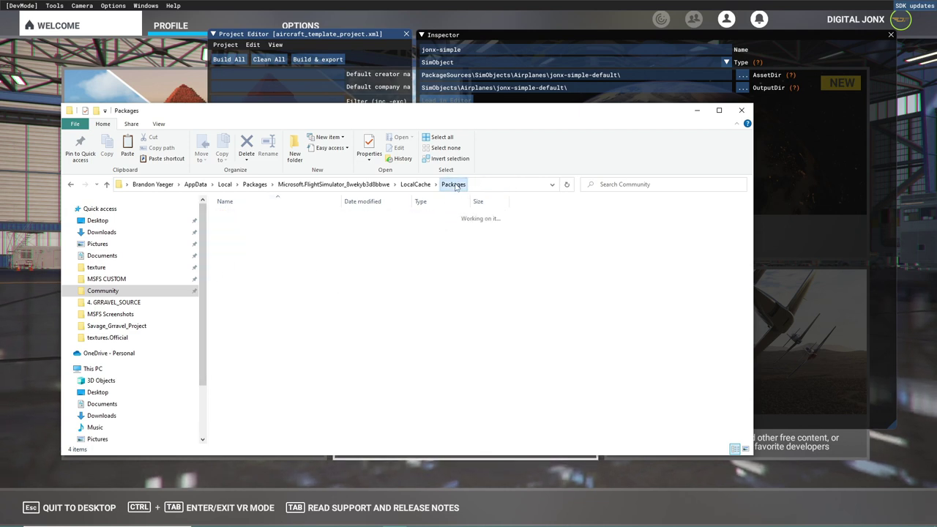
{"action": "left_click", "coordinate": [234, 227]}
{"action": "double_click", "coordinate": [234, 229]}
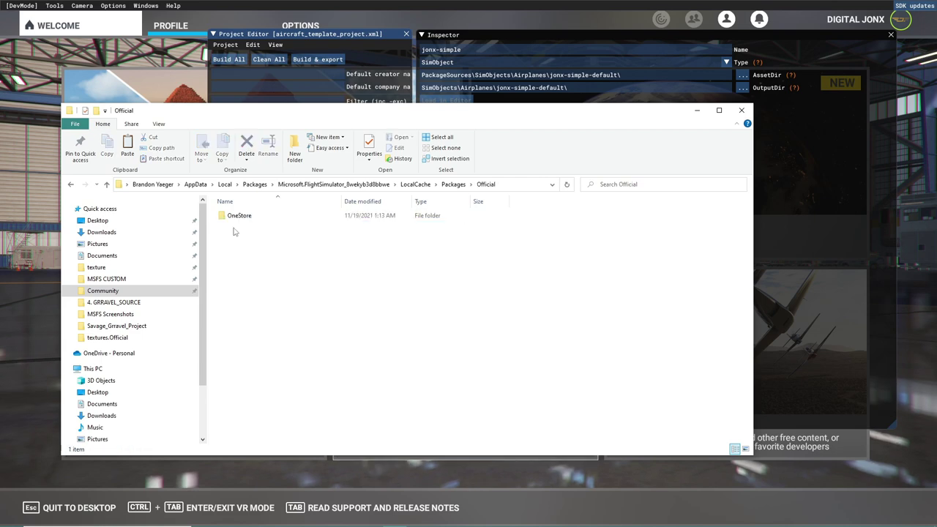
{"action": "left_click", "coordinate": [237, 218]}
{"action": "double_click", "coordinate": [237, 218]}
{"action": "scroll", "coordinate": [277, 226], "scroll_direction": "down", "scroll_amount": 15}
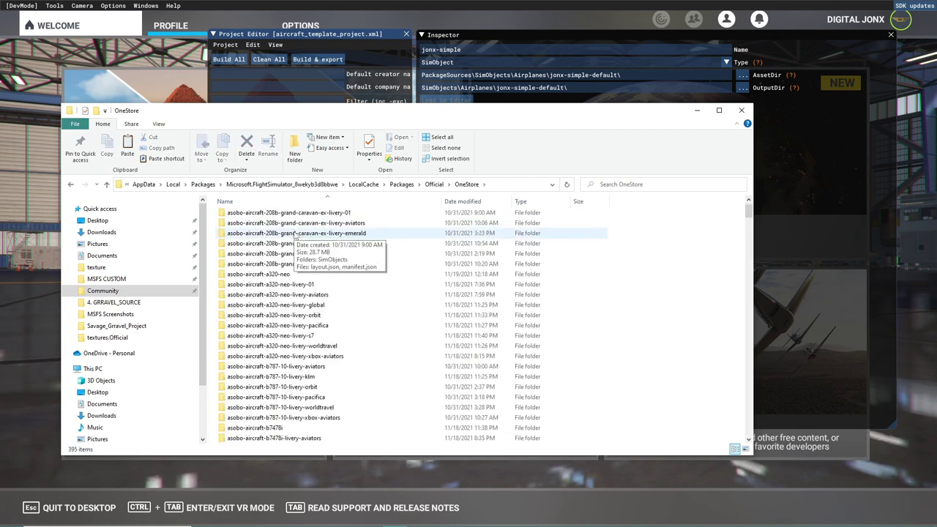
{"action": "scroll", "coordinate": [301, 293], "scroll_direction": "down", "scroll_amount": 20}
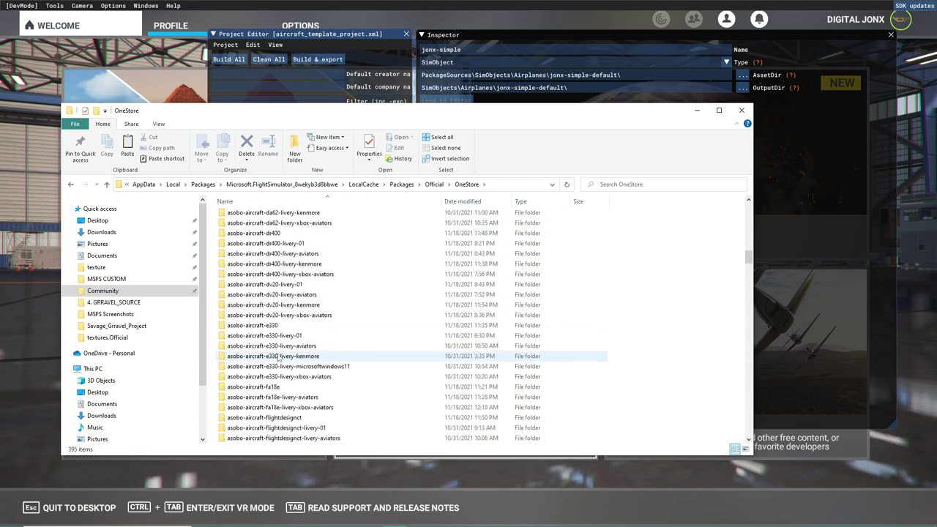
{"action": "scroll", "coordinate": [278, 341], "scroll_direction": "up", "scroll_amount": 18}
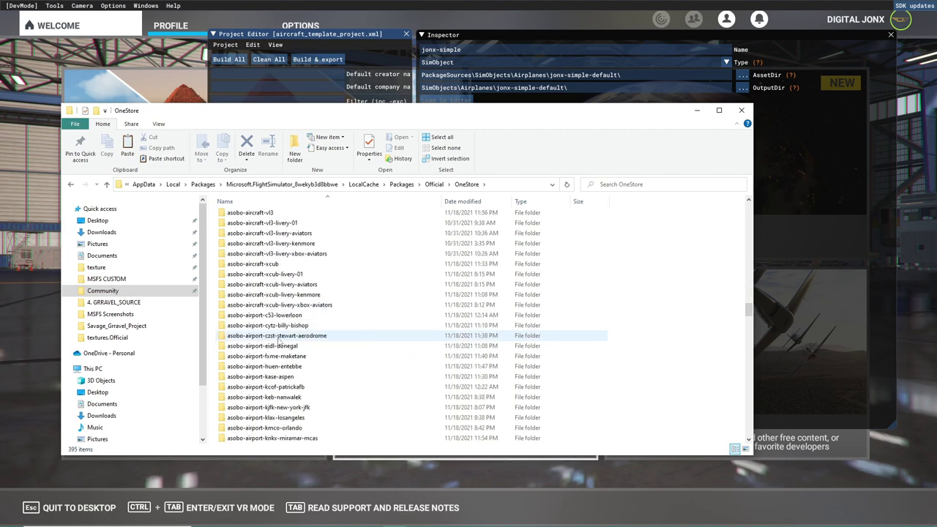
{"action": "scroll", "coordinate": [278, 339], "scroll_direction": "up", "scroll_amount": 6}
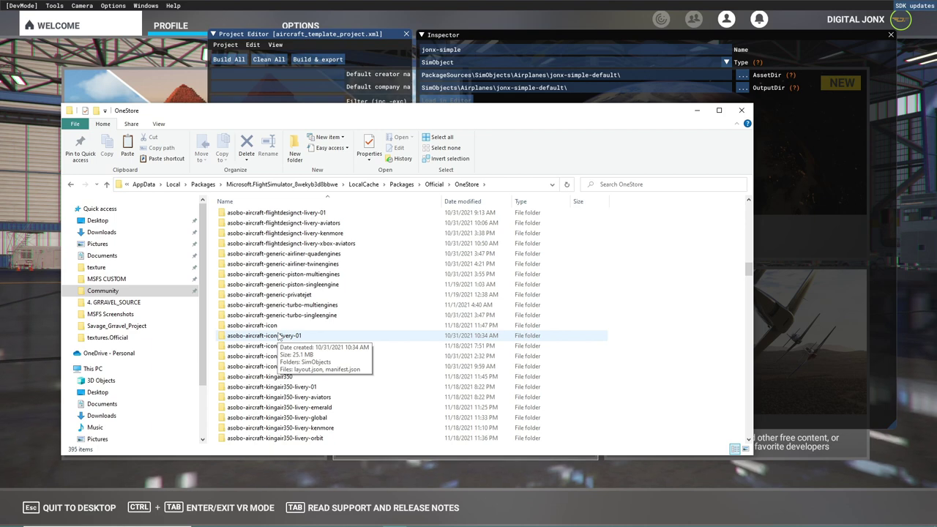
View the SDK sample downloads offered in the simulator's DevMode, and return to browsing the aircraft packages in the OneStore folder
{"action": "left_click", "coordinate": [173, 5]}
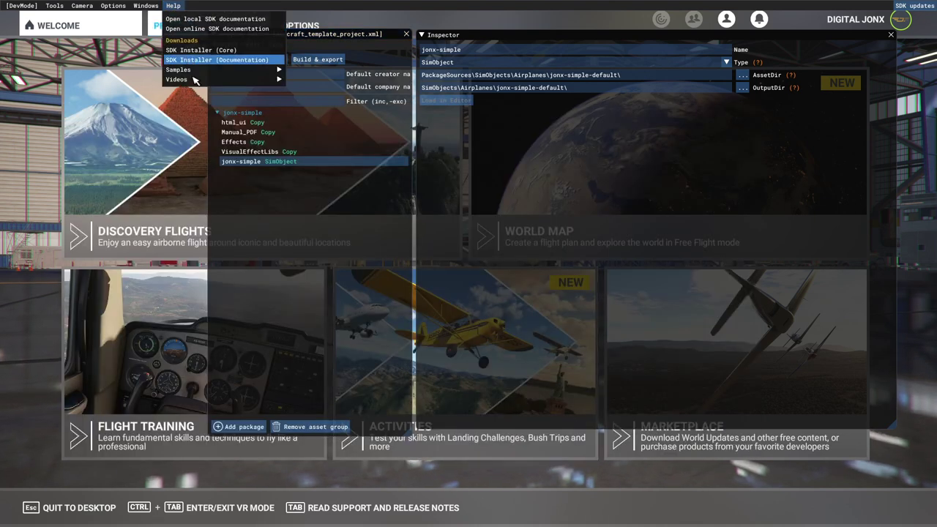
{"action": "mouse_move", "coordinate": [196, 73]}
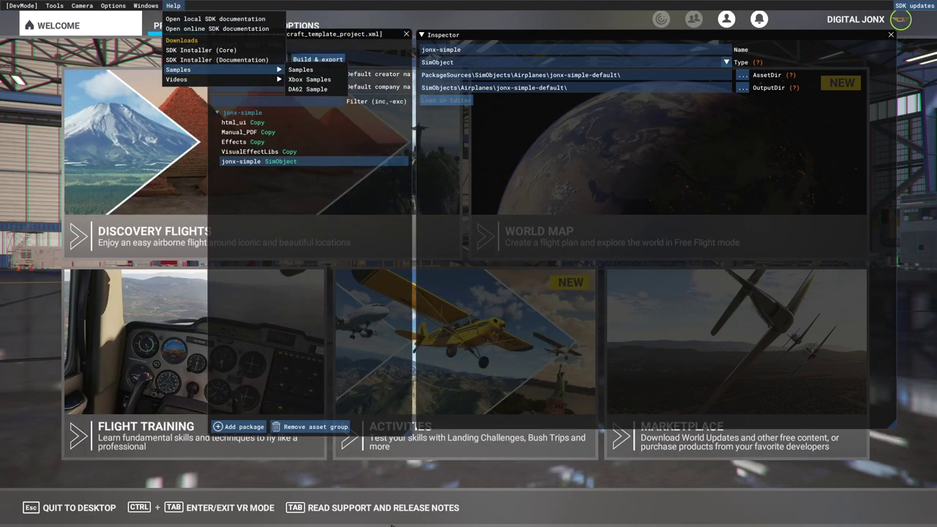
{"action": "key", "text": "super"}
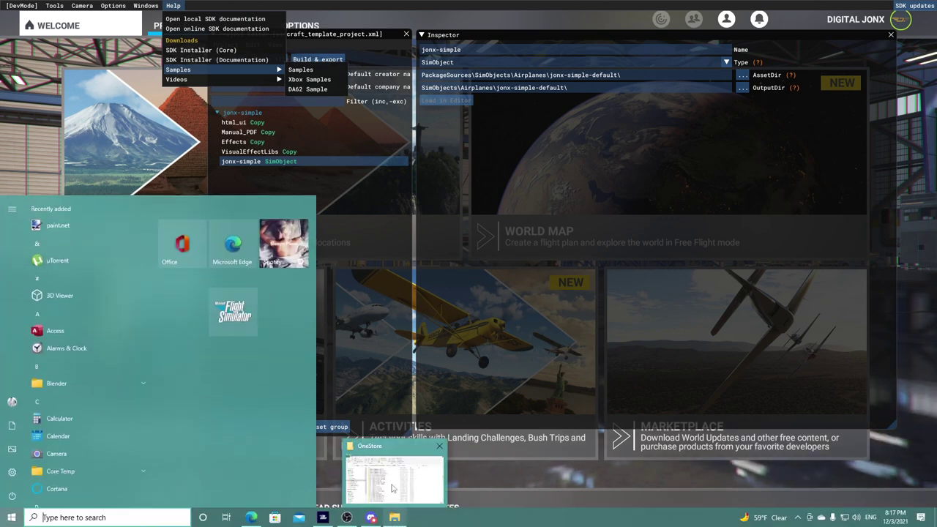
{"action": "left_click", "coordinate": [393, 517]}
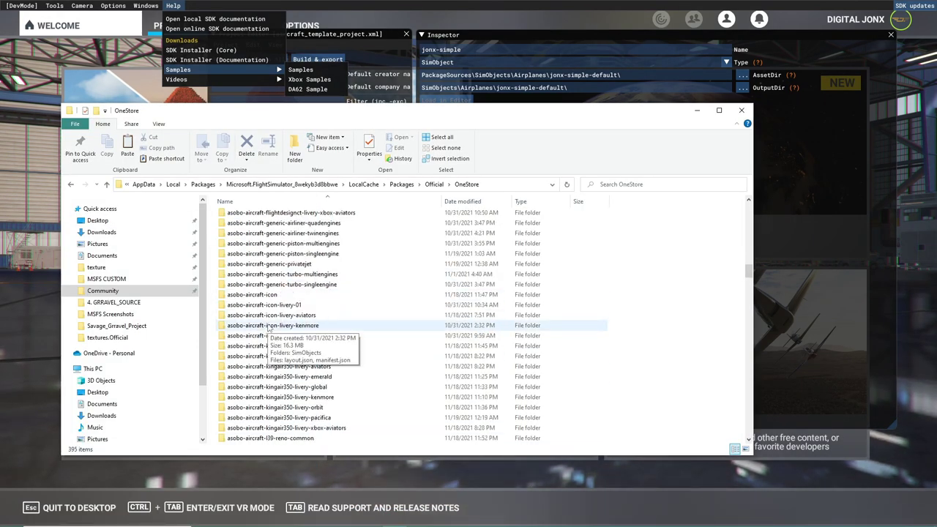
{"action": "scroll", "coordinate": [268, 327], "scroll_direction": "up", "scroll_amount": 10}
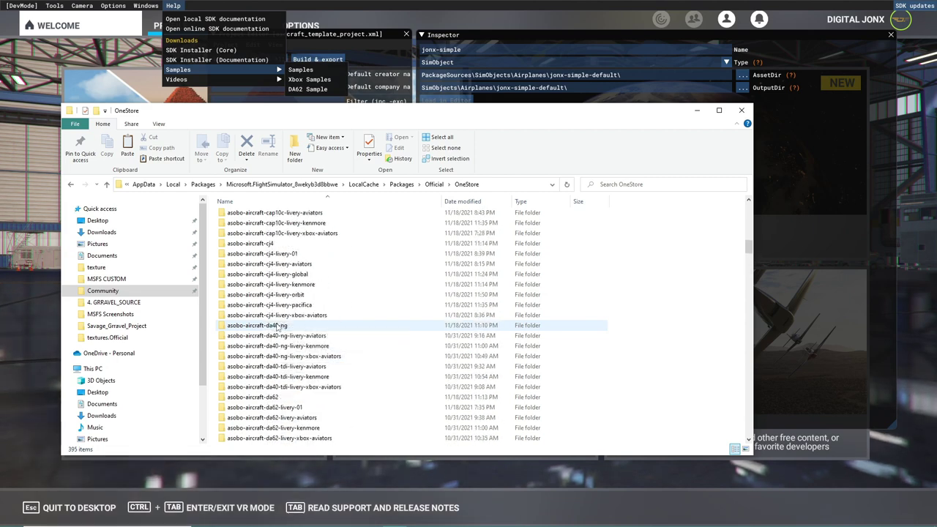
Copy PANEL.CFG and panel.xml from the Asobo_C152 panel folder in the asobo-aircraft-c152 package
{"action": "scroll", "coordinate": [278, 327], "scroll_direction": "up", "scroll_amount": 12}
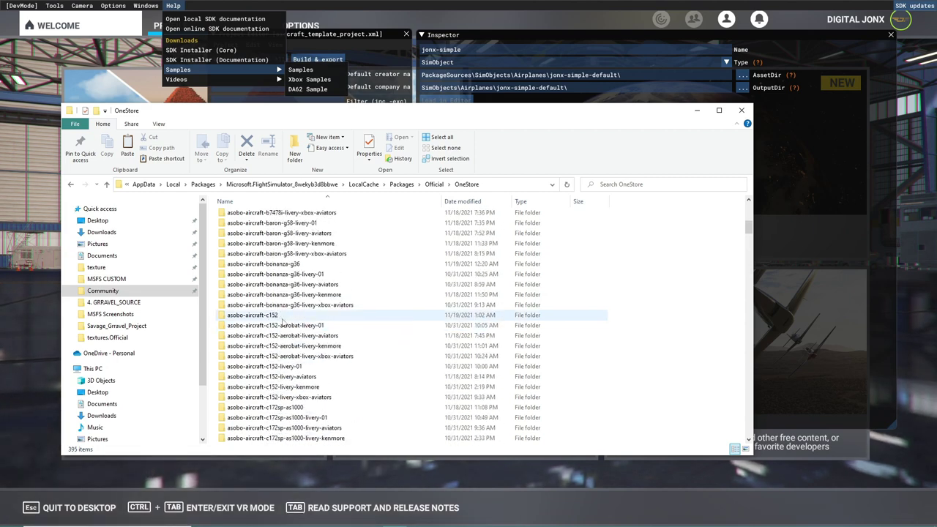
{"action": "double_click", "coordinate": [285, 317]}
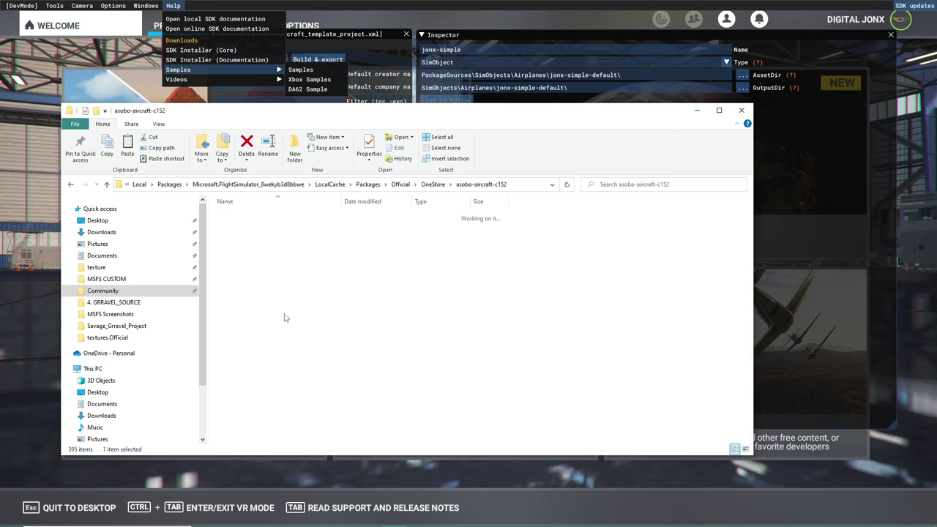
{"action": "double_click", "coordinate": [243, 225]}
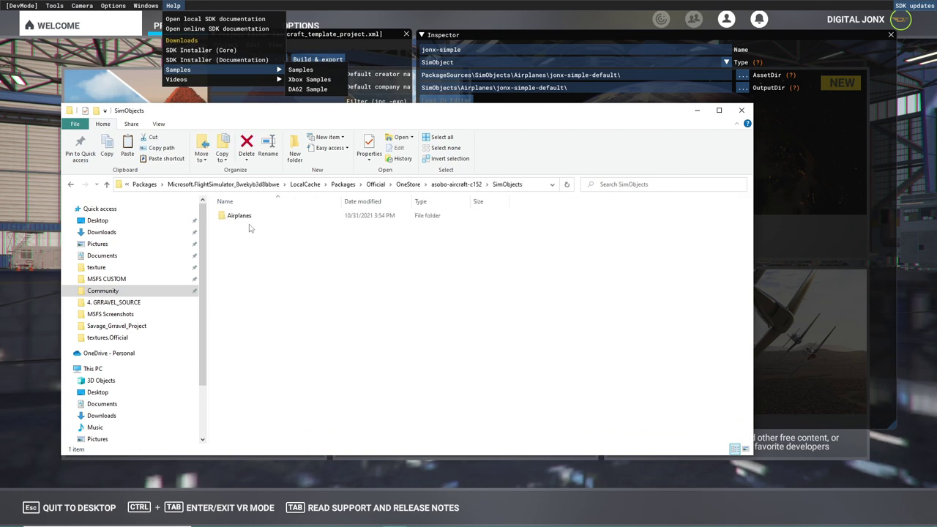
{"action": "double_click", "coordinate": [245, 217]}
{"action": "double_click", "coordinate": [245, 220]}
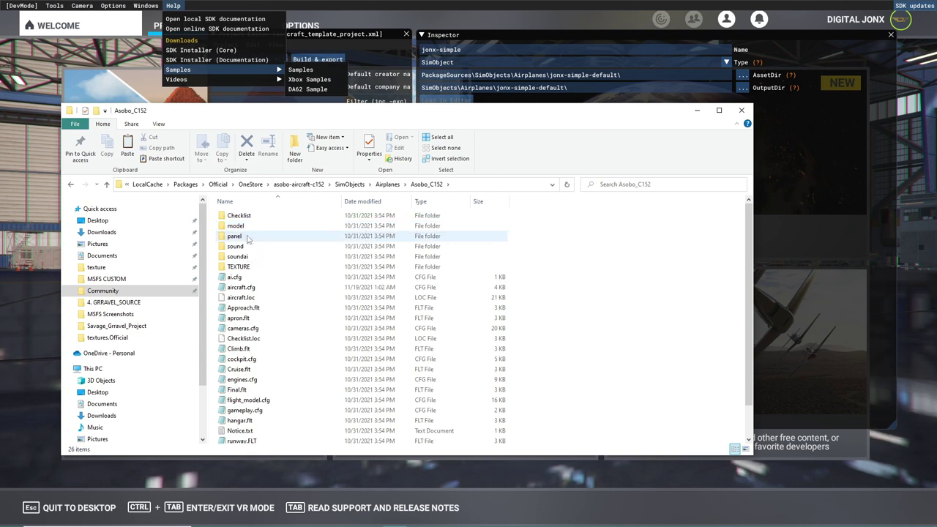
{"action": "double_click", "coordinate": [248, 236]}
{"action": "left_click_drag", "start_coordinate": [274, 272], "coordinate": [232, 216]}
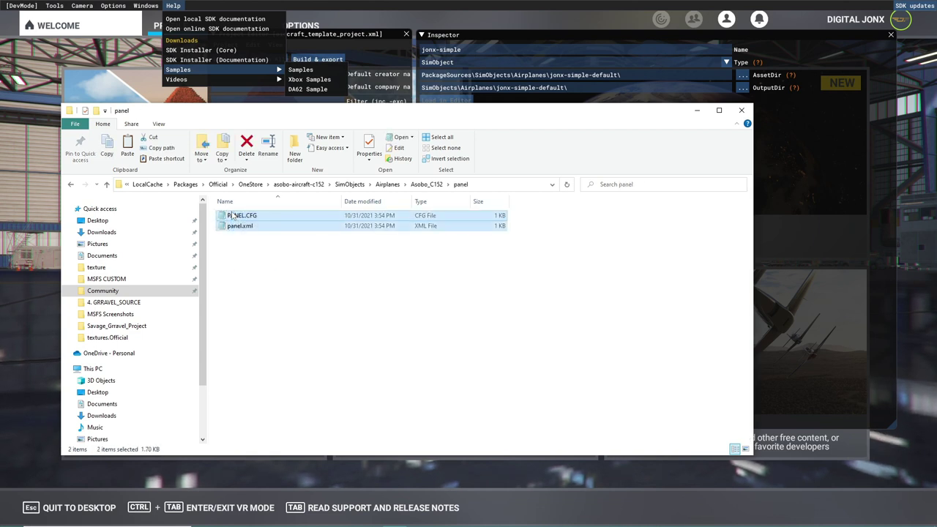
Open a second File Explorer window at the MSFS DEV SERIES folder on the C: drive
{"action": "mouse_move", "coordinate": [257, 524]}
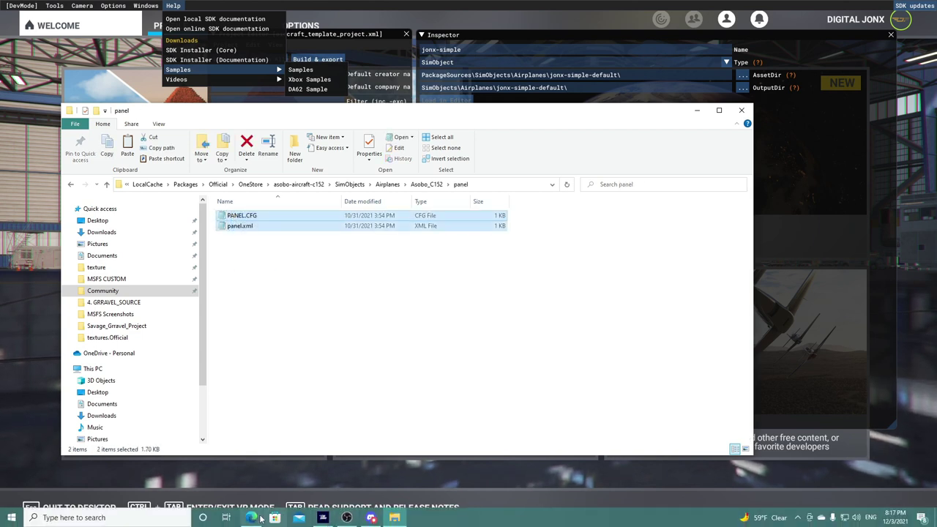
{"action": "right_click", "coordinate": [394, 520]}
{"action": "left_click", "coordinate": [395, 468]}
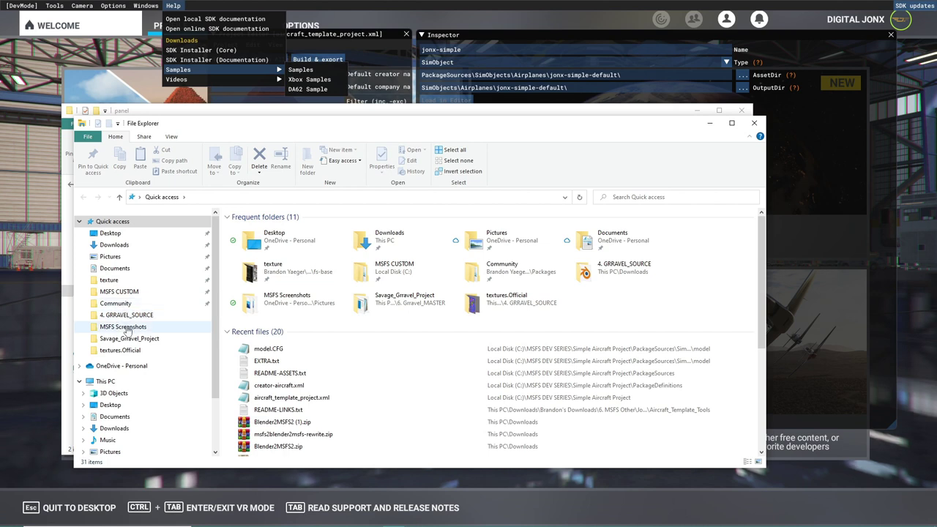
{"action": "left_click", "coordinate": [117, 292]}
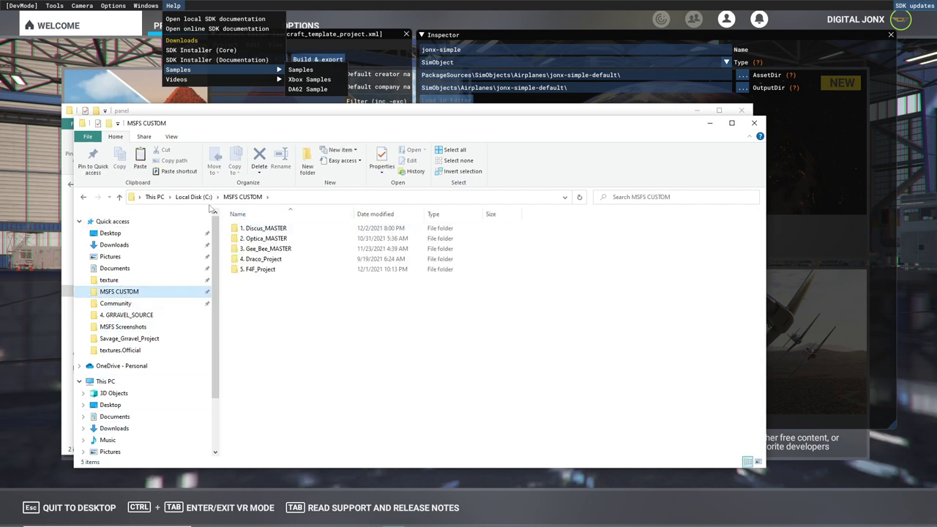
{"action": "left_click", "coordinate": [193, 197]}
{"action": "left_click", "coordinate": [264, 249]}
{"action": "double_click", "coordinate": [265, 250]}
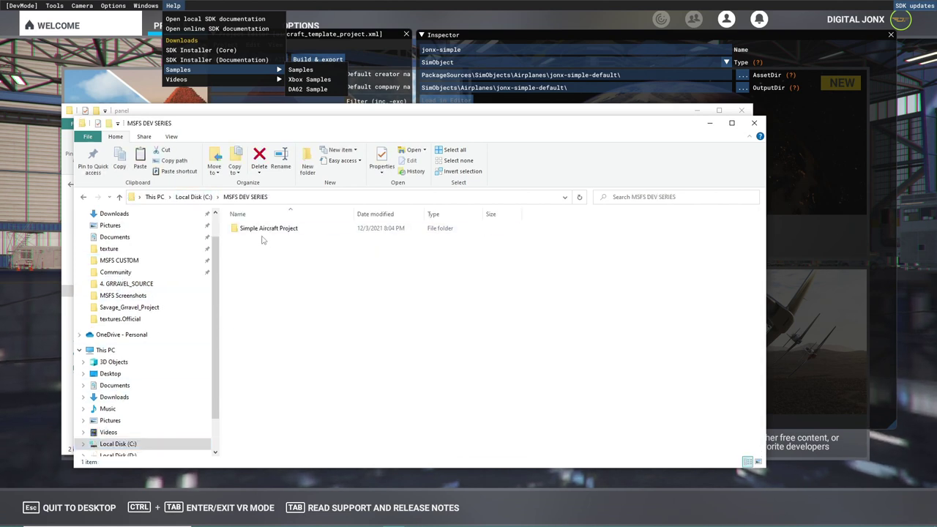
Open Simple Aircraft Project's jonx-simple-default folder under PackageSources\SimObjects\Airplanes and move its window beside the C152 panel window
{"action": "double_click", "coordinate": [258, 228]}
{"action": "left_click", "coordinate": [264, 249]}
{"action": "double_click", "coordinate": [265, 249]}
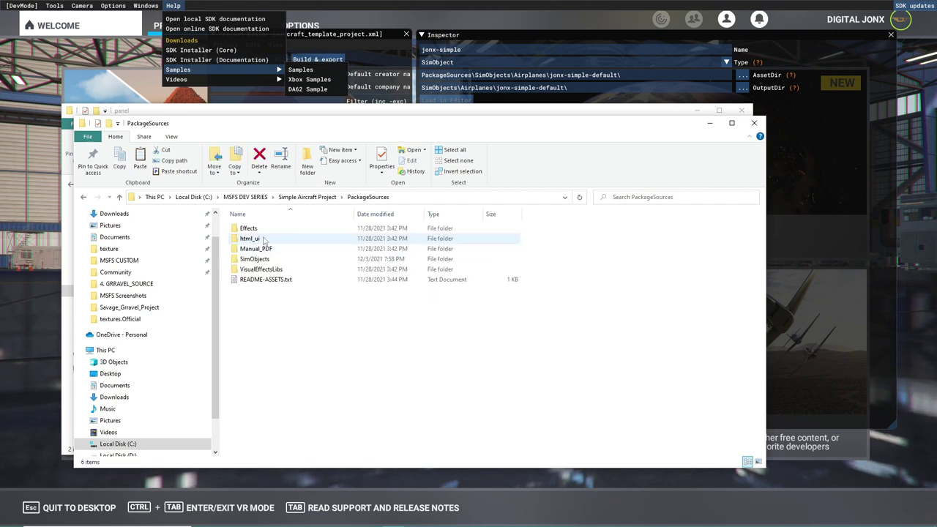
{"action": "double_click", "coordinate": [262, 258]}
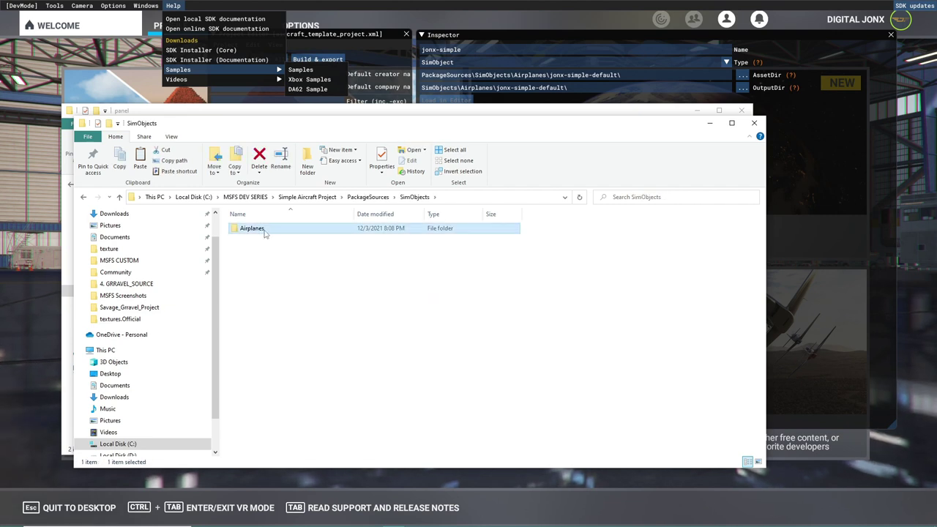
{"action": "double_click", "coordinate": [252, 228]}
{"action": "double_click", "coordinate": [263, 228]}
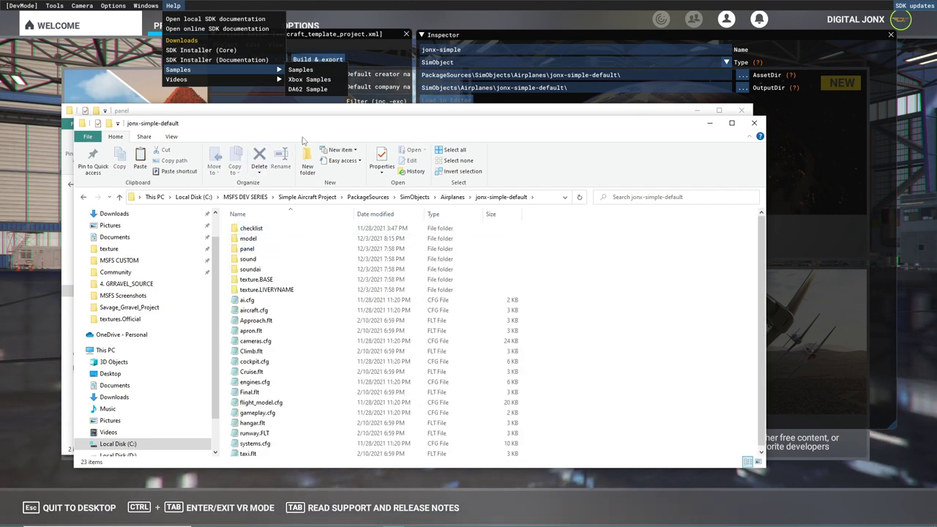
{"action": "left_click_drag", "start_coordinate": [315, 123], "coordinate": [616, 71]}
Paste the C152 panel files into jonx-simple-default's panel folder, replacing the same-named files, and return to the parent folder
{"action": "double_click", "coordinate": [560, 197]}
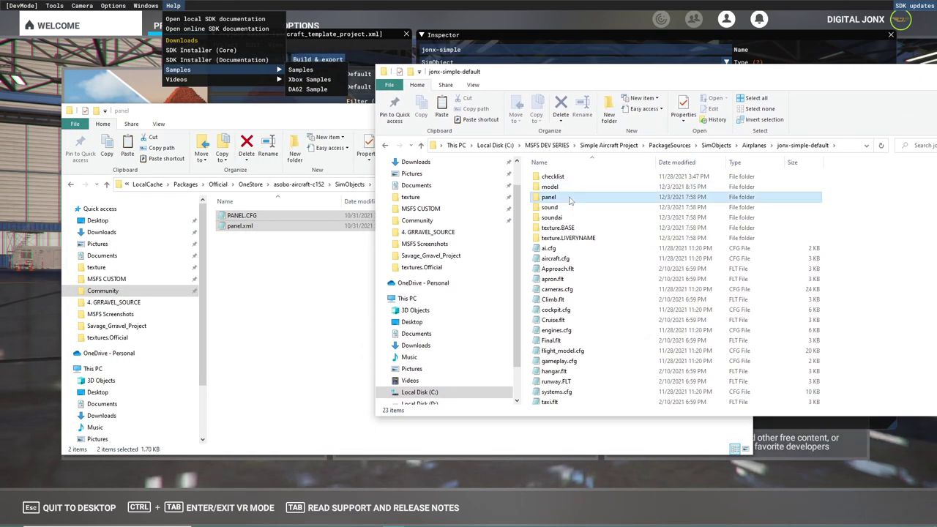
{"action": "key", "text": "ctrl+v"}
{"action": "left_click", "coordinate": [542, 189]}
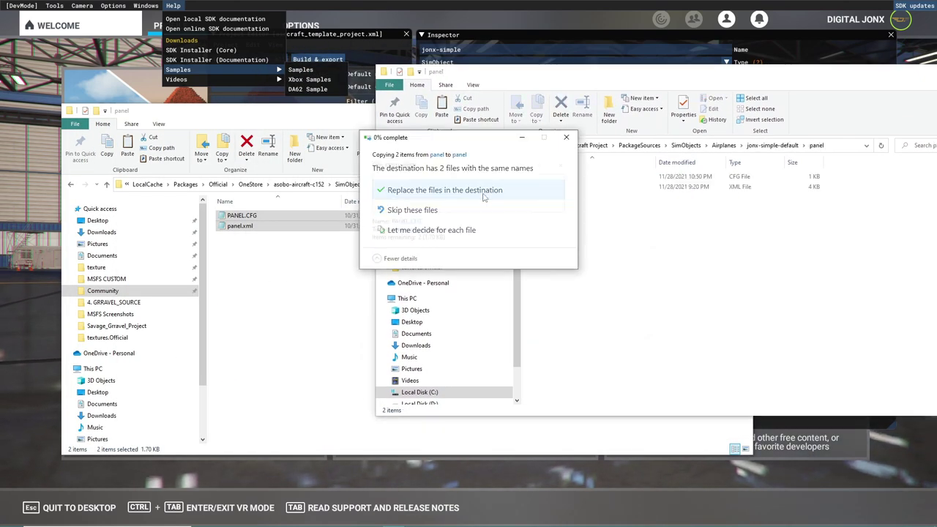
{"action": "key", "text": "alt+Up"}
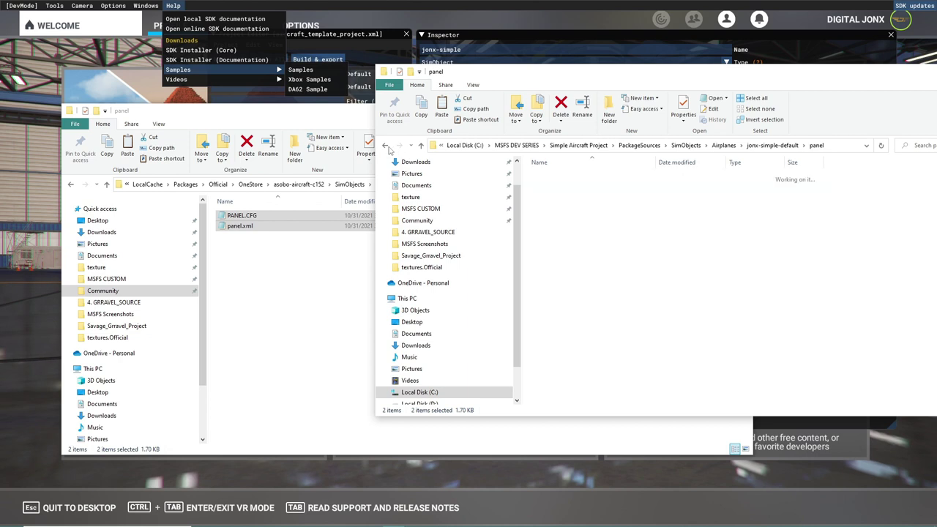
Copy Asobo_C152.PC.PCK and sound.xml from the Asobo_C152 sound folder
{"action": "left_click", "coordinate": [326, 295]}
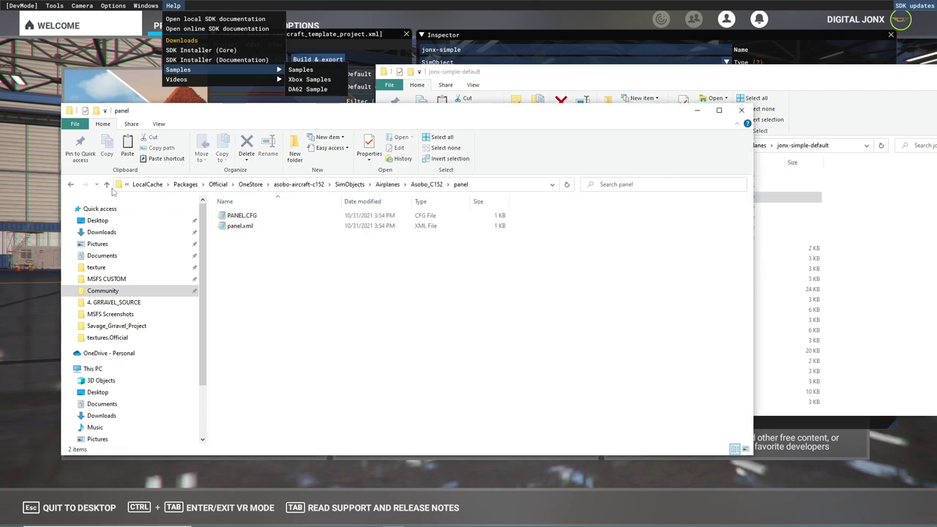
{"action": "left_click", "coordinate": [71, 184]}
{"action": "double_click", "coordinate": [246, 248]}
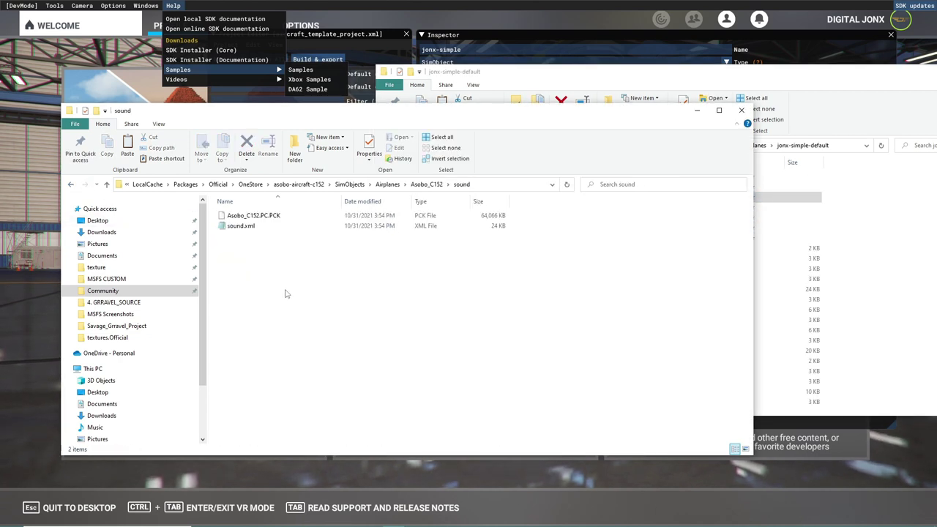
{"action": "left_click_drag", "start_coordinate": [286, 293], "coordinate": [229, 218]}
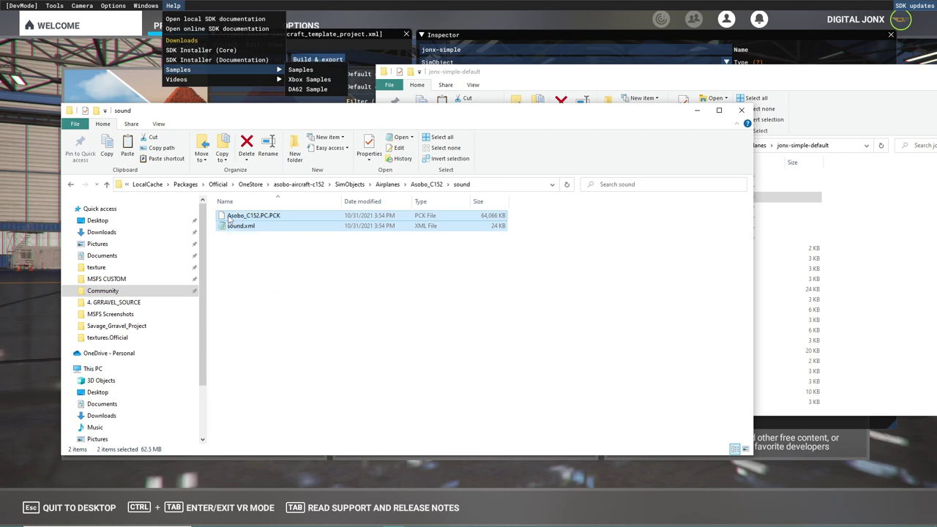
Delete the existing files in jonx-simple-default's sound folder and paste the copied C152 sound files in their place
{"action": "left_click", "coordinate": [765, 236]}
{"action": "double_click", "coordinate": [564, 208]}
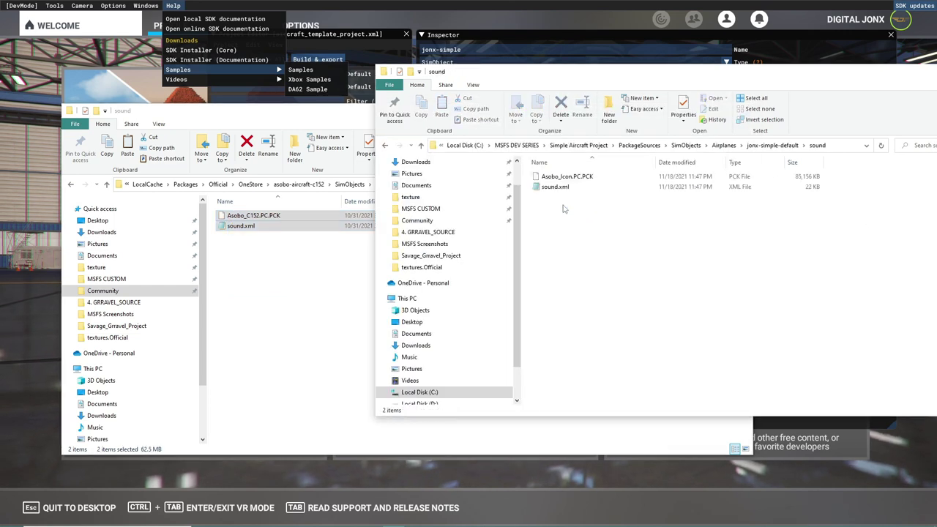
{"action": "left_click_drag", "start_coordinate": [595, 217], "coordinate": [582, 208]}
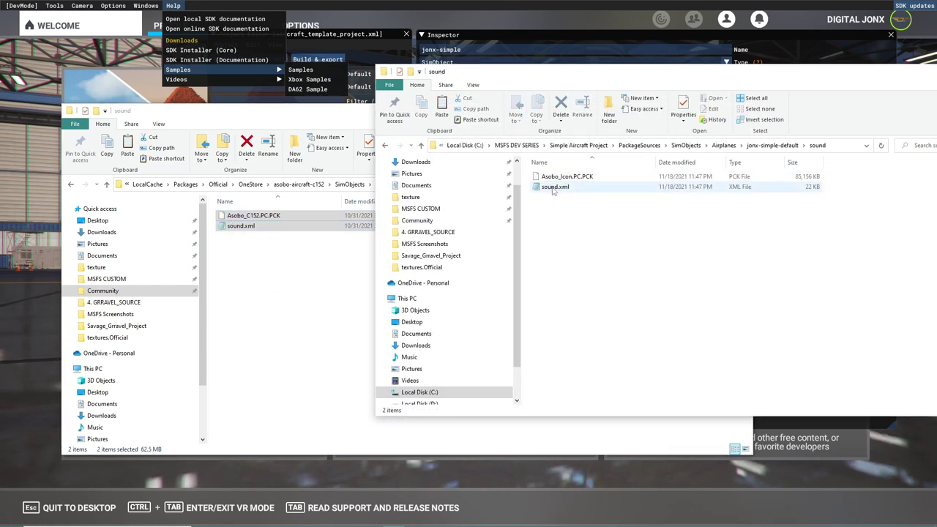
{"action": "left_click_drag", "start_coordinate": [615, 238], "coordinate": [549, 175]}
{"action": "key", "text": "Delete"}
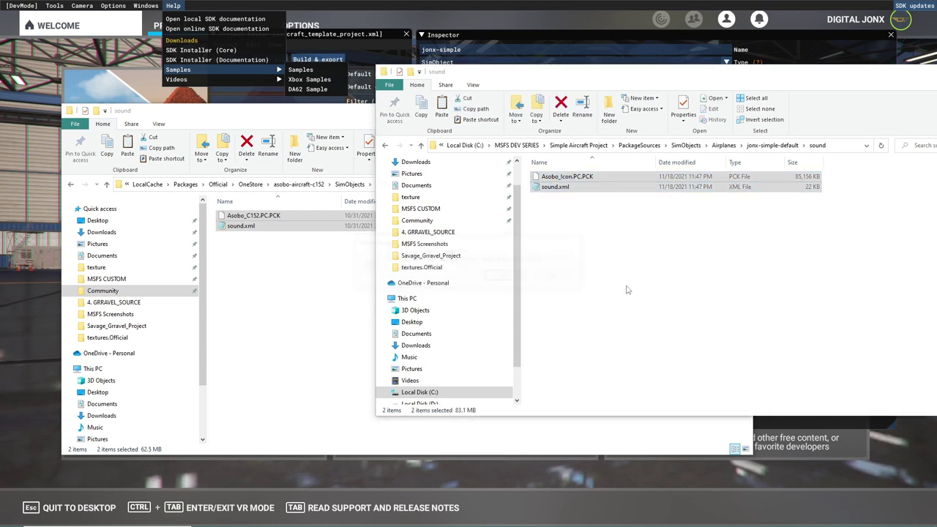
{"action": "key", "text": "ctrl+v"}
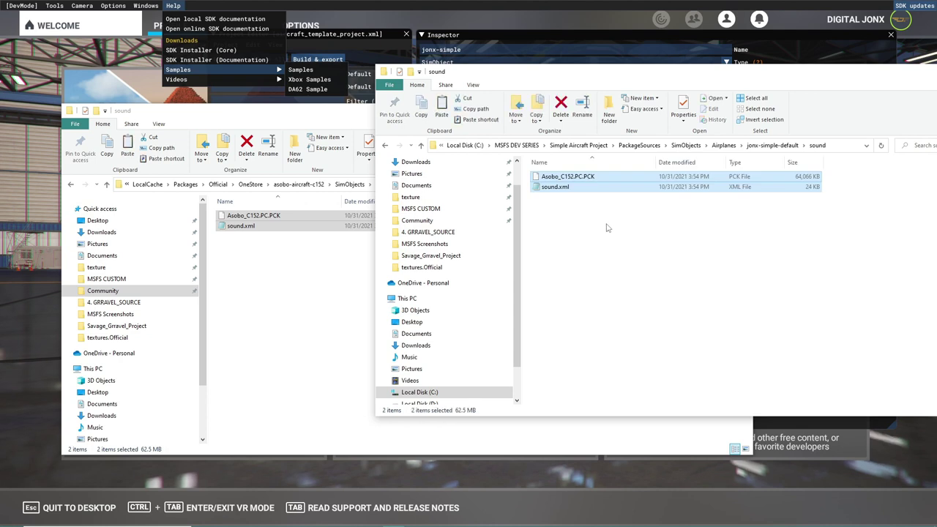
{"action": "left_click", "coordinate": [583, 225]}
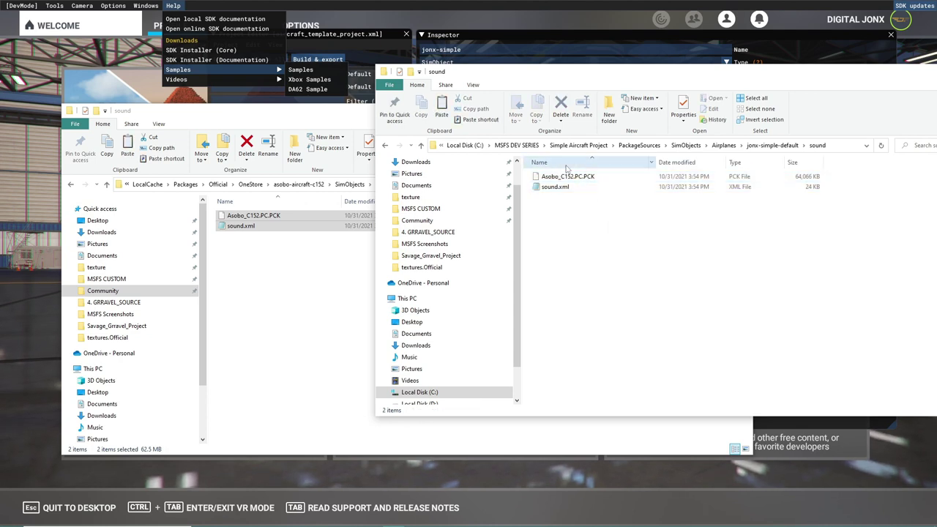
{"action": "left_click", "coordinate": [386, 145]}
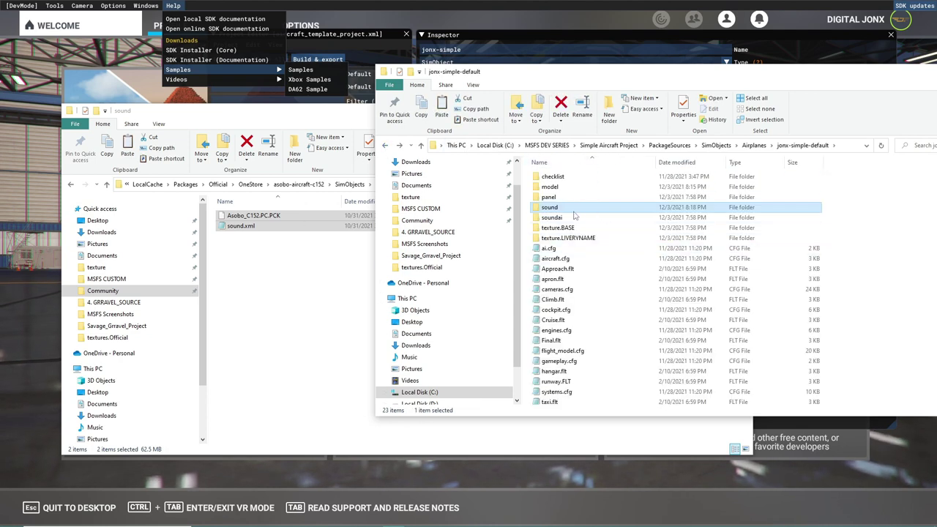
{"action": "double_click", "coordinate": [566, 210]}
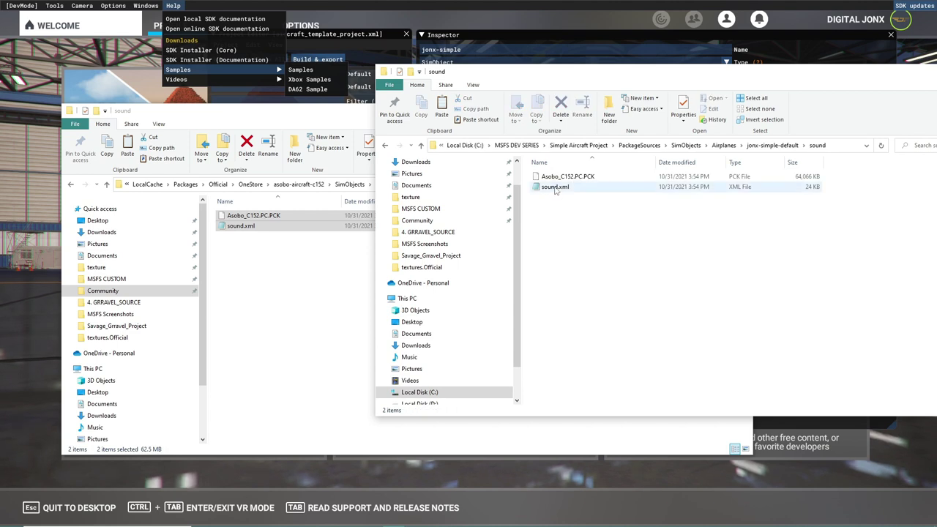
Copy Asobo_C152_AI.PC.PCK and soundai.xml from the Asobo_C152 soundai folder
{"action": "left_click", "coordinate": [290, 232]}
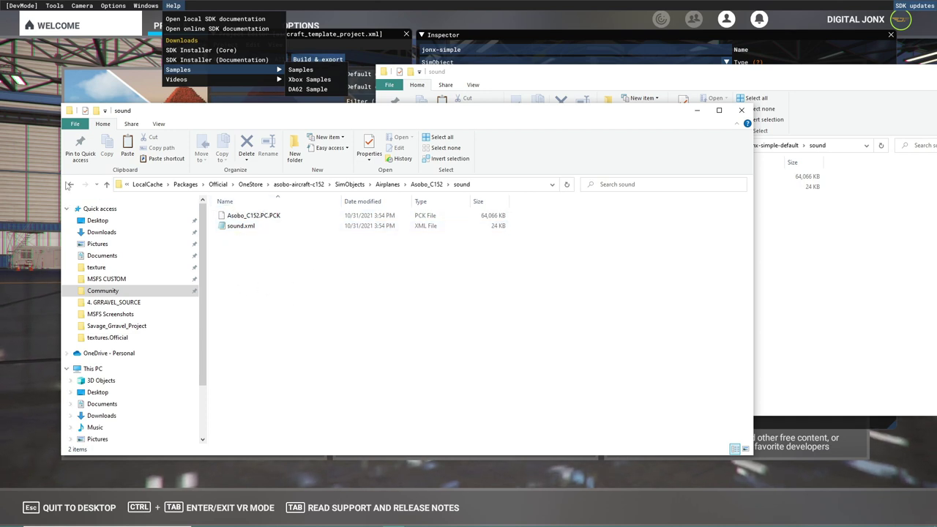
{"action": "left_click", "coordinate": [69, 185]}
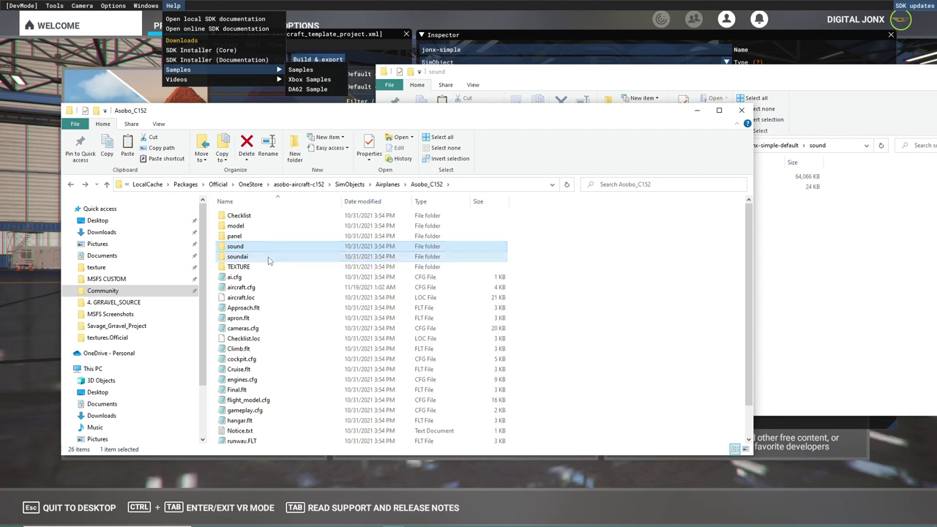
{"action": "left_click", "coordinate": [270, 255]}
{"action": "left_click_drag", "start_coordinate": [315, 266], "coordinate": [236, 212]}
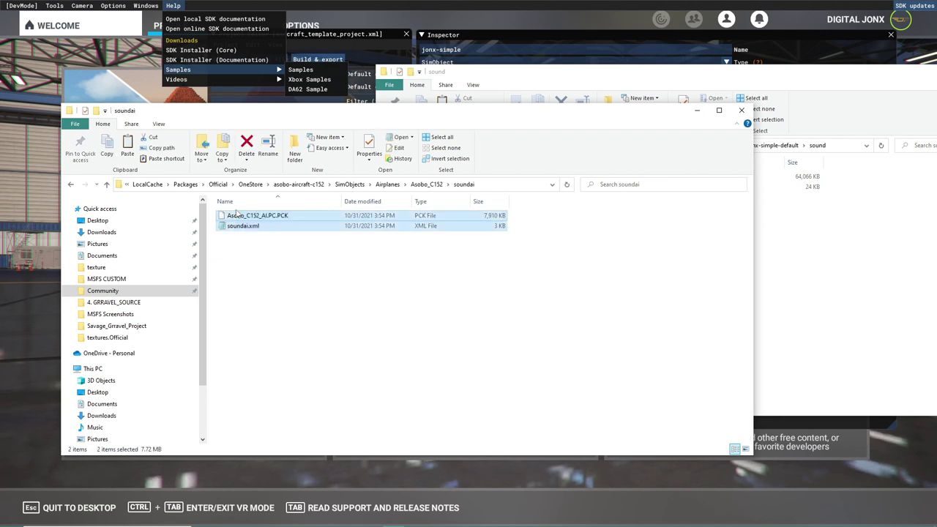
Replace the contents of jonx-simple-default's soundai folder with the copied C152 AI sound files and return to the parent folder
{"action": "left_click", "coordinate": [831, 276]}
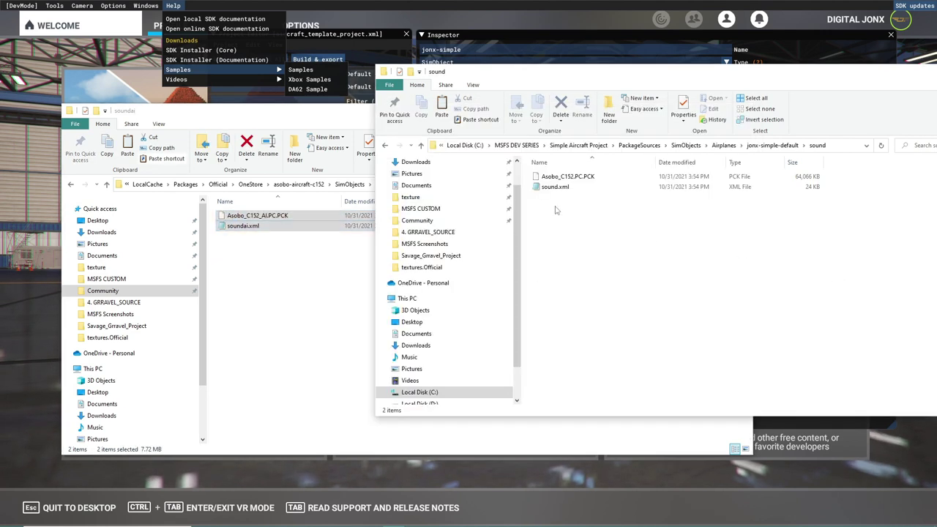
{"action": "left_click", "coordinate": [387, 144]}
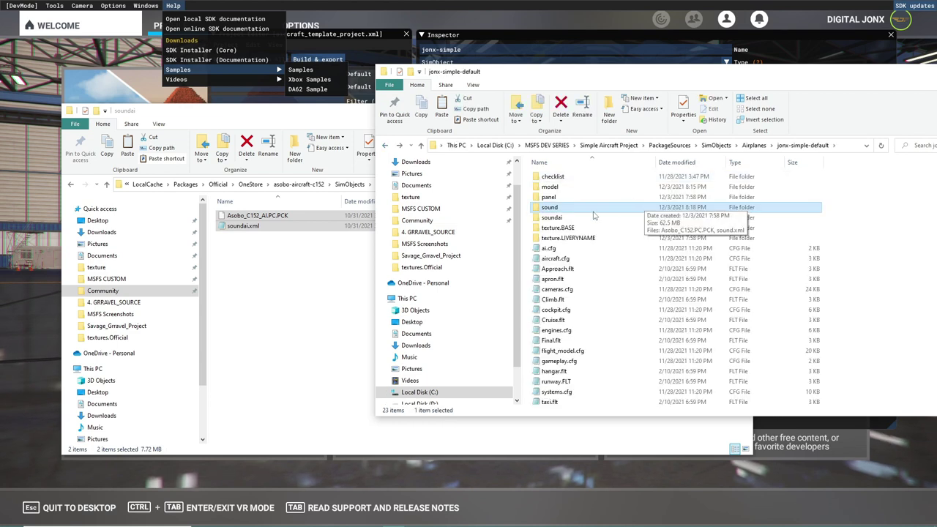
{"action": "double_click", "coordinate": [588, 218]}
{"action": "left_click_drag", "start_coordinate": [588, 226], "coordinate": [535, 175]}
{"action": "key", "text": "Delete"}
{"action": "key", "text": "Return"}
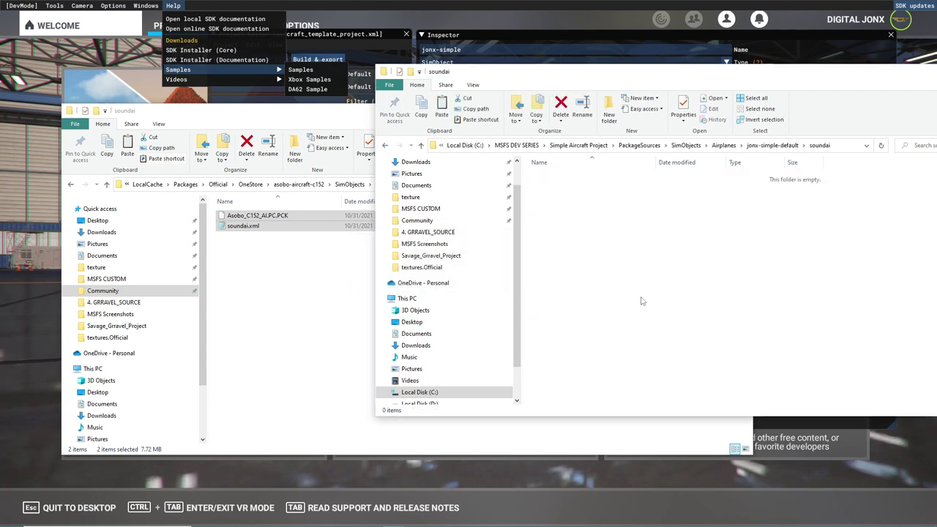
{"action": "key", "text": "ctrl+v"}
{"action": "left_click", "coordinate": [573, 217]}
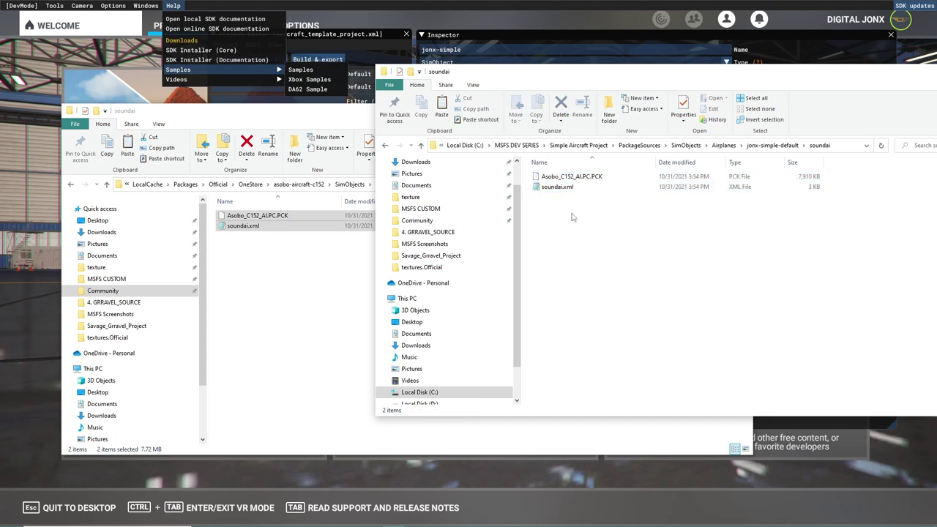
{"action": "left_click", "coordinate": [384, 146]}
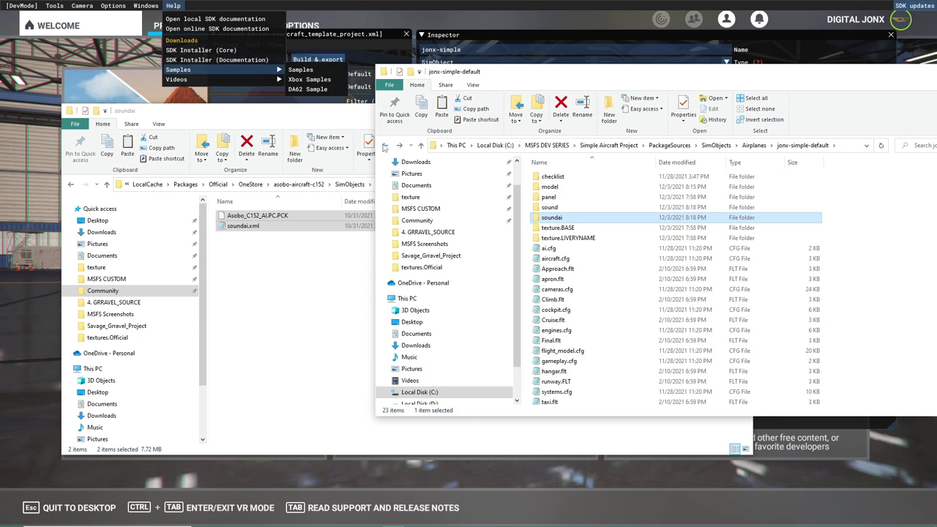
Check jonx-simple-default's sound folder and go back to the Asobo_C152 folder in the other window
{"action": "double_click", "coordinate": [565, 208]}
{"action": "left_click", "coordinate": [385, 145]}
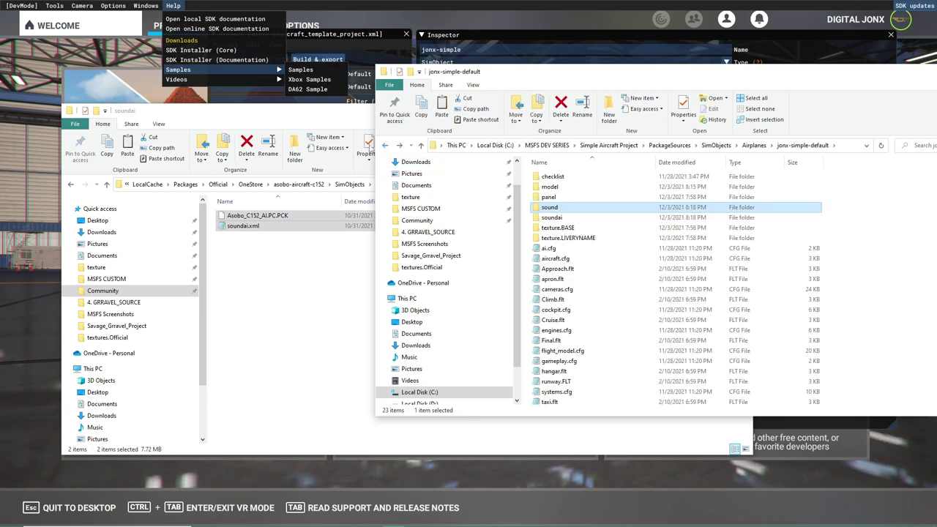
{"action": "left_click", "coordinate": [225, 277]}
{"action": "left_click", "coordinate": [71, 185]}
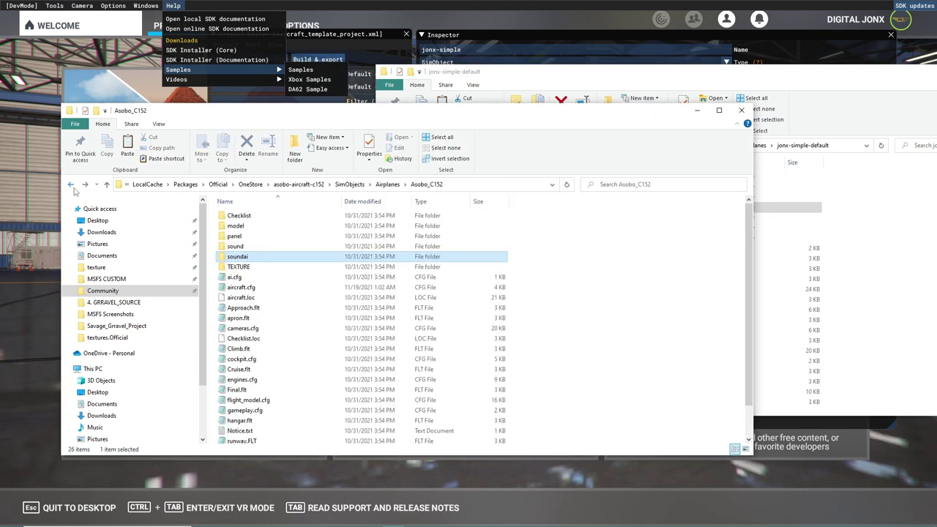
Copy all loose Asobo_C152 files from ai.cfg to taxi.flt except aircraft.cfg, aircraft.loc, Checklist.loc and Notice.txt
{"action": "left_click", "coordinate": [267, 278]}
{"action": "scroll", "coordinate": [267, 278], "scroll_direction": "down", "scroll_amount": 1}
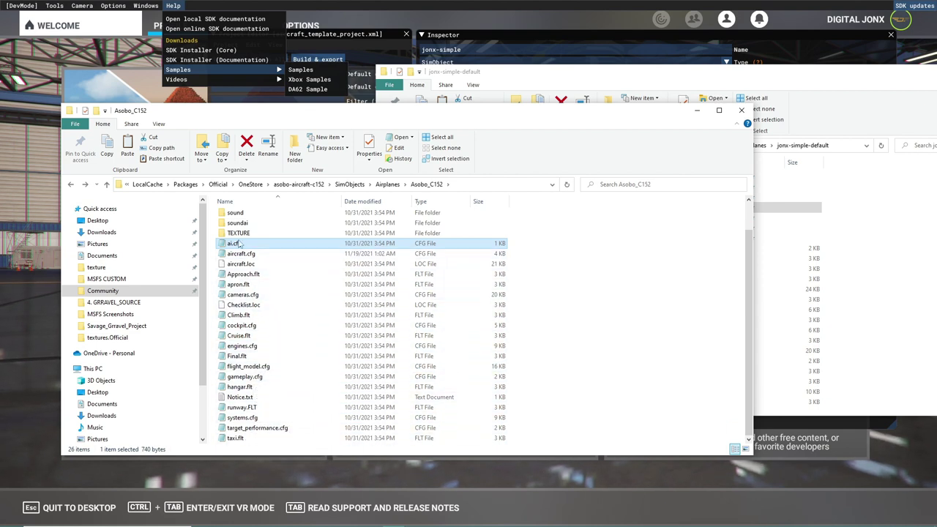
{"action": "left_click", "coordinate": [235, 438], "text": "shift"}
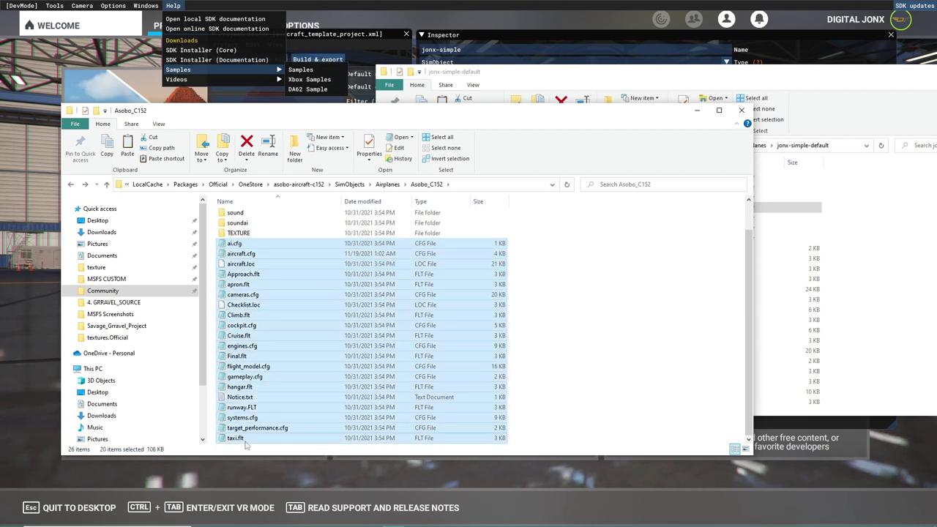
{"action": "left_click", "coordinate": [247, 254], "text": "ctrl"}
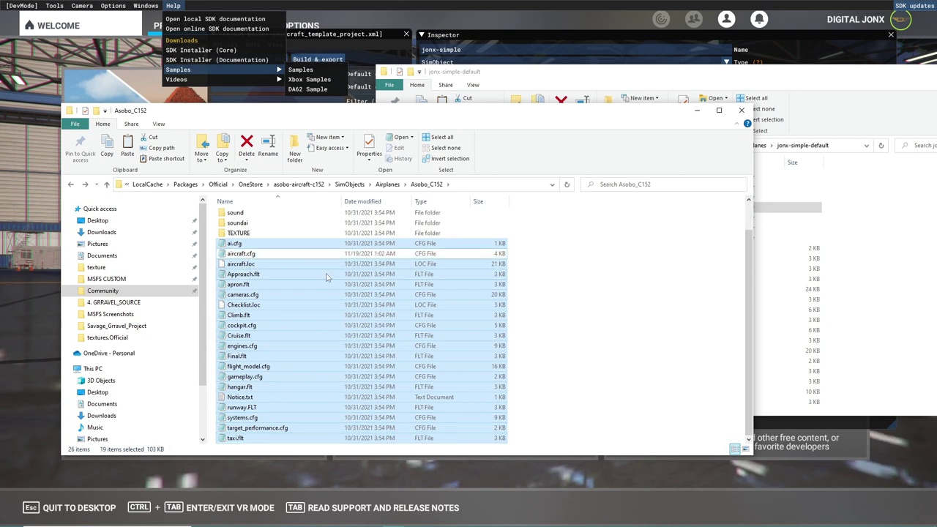
{"action": "left_click", "coordinate": [248, 304], "text": "ctrl"}
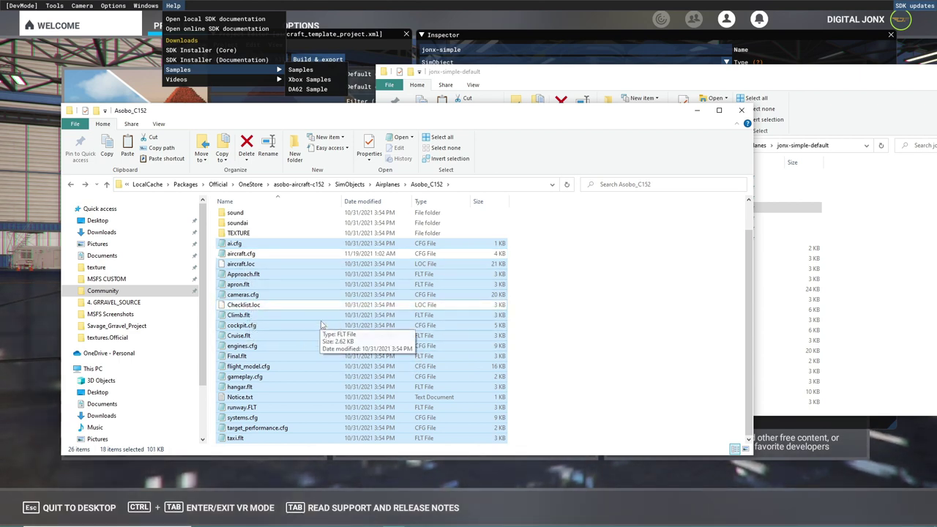
{"action": "scroll", "coordinate": [264, 307], "scroll_direction": "up", "scroll_amount": 1}
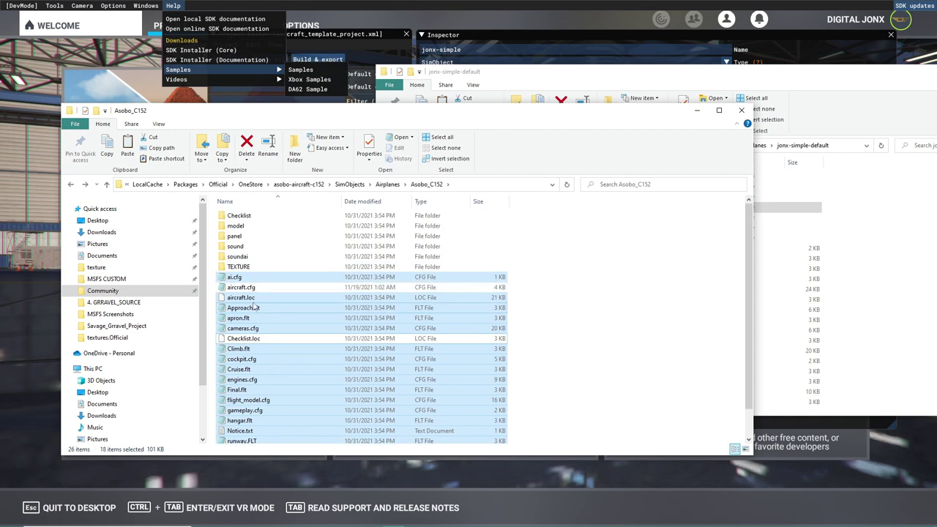
{"action": "left_click", "coordinate": [248, 299], "text": "ctrl"}
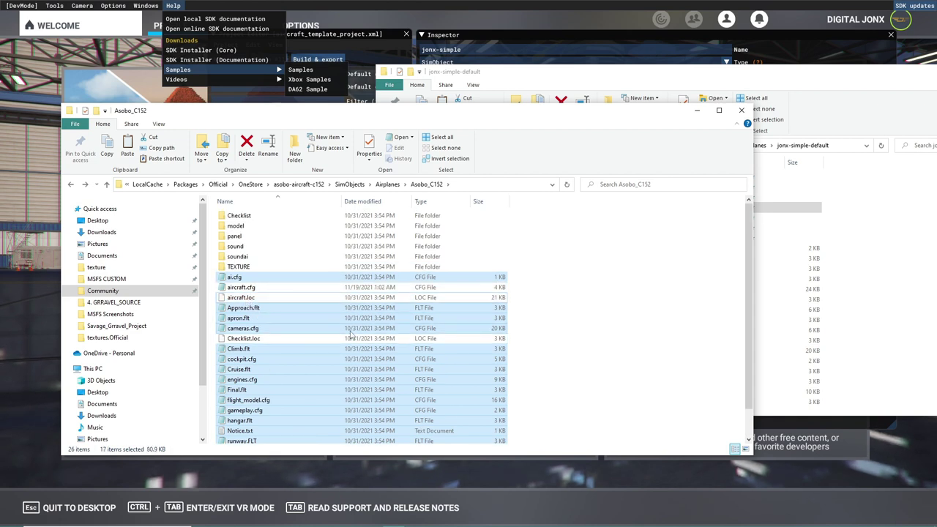
{"action": "scroll", "coordinate": [242, 351], "scroll_direction": "down", "scroll_amount": 1}
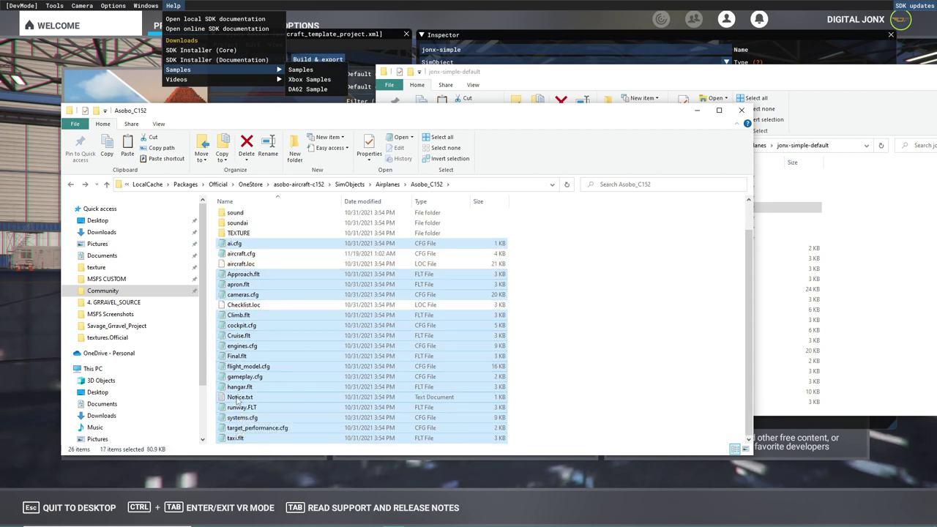
{"action": "left_click", "coordinate": [240, 399], "text": "ctrl"}
{"action": "right_click", "coordinate": [254, 346]}
{"action": "left_click", "coordinate": [267, 283]}
Paste the copied C152 configuration and flight files into jonx-simple-default, replacing the files with the same names
{"action": "left_click", "coordinate": [841, 269]}
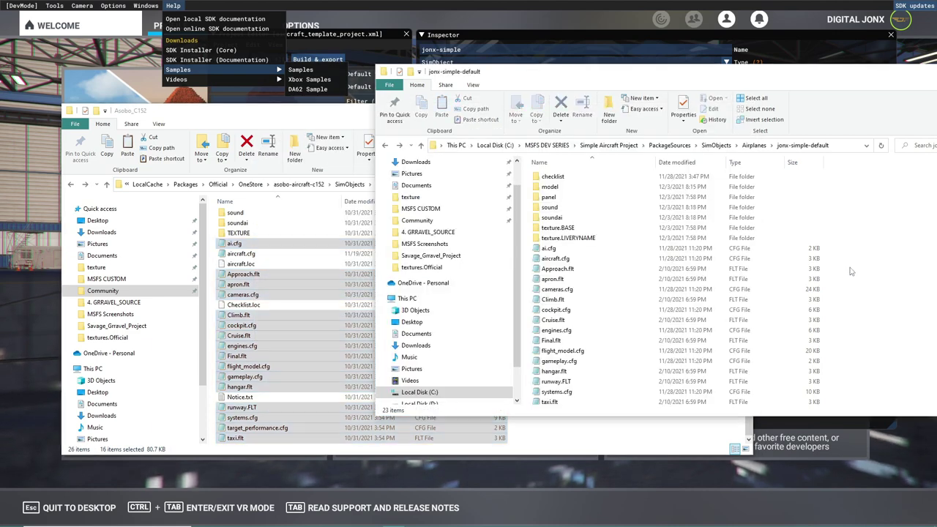
{"action": "right_click", "coordinate": [879, 285]}
{"action": "left_click", "coordinate": [848, 350]}
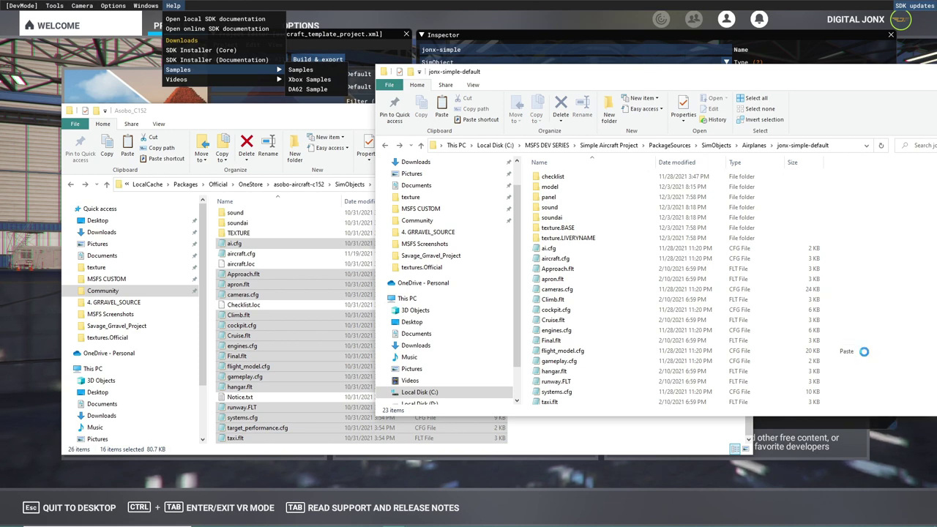
{"action": "left_click", "coordinate": [433, 192]}
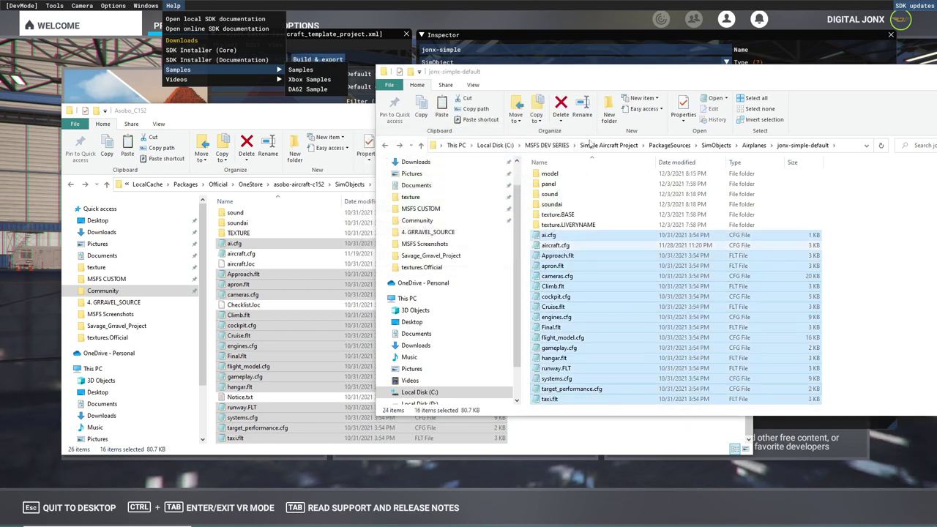
Compare the texture folders in jonx-simple-default with the one in Asobo_C152
{"action": "left_click_drag", "start_coordinate": [642, 74], "coordinate": [396, 50]}
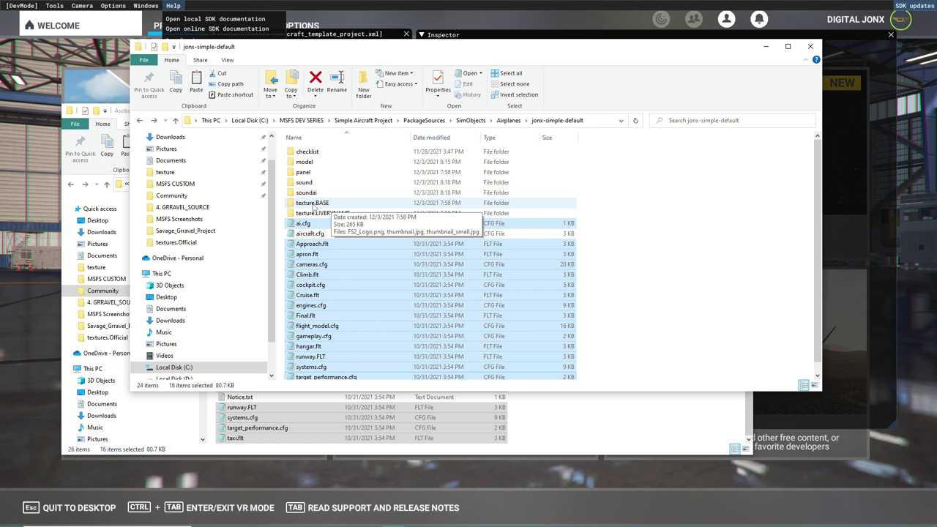
{"action": "left_click_drag", "start_coordinate": [338, 50], "coordinate": [581, 42]}
{"action": "scroll", "coordinate": [247, 233], "scroll_direction": "up", "scroll_amount": 1}
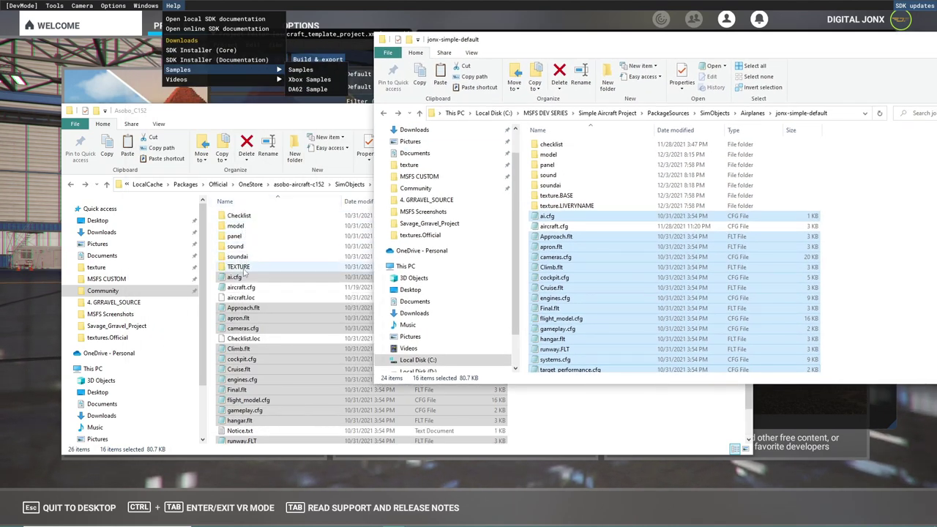
{"action": "left_click_drag", "start_coordinate": [584, 48], "coordinate": [308, 45]}
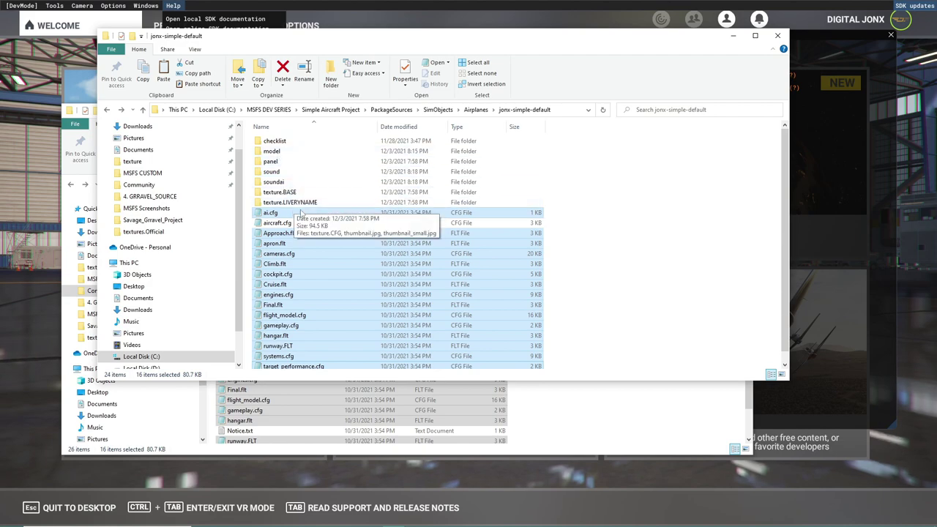
{"action": "double_click", "coordinate": [278, 223]}
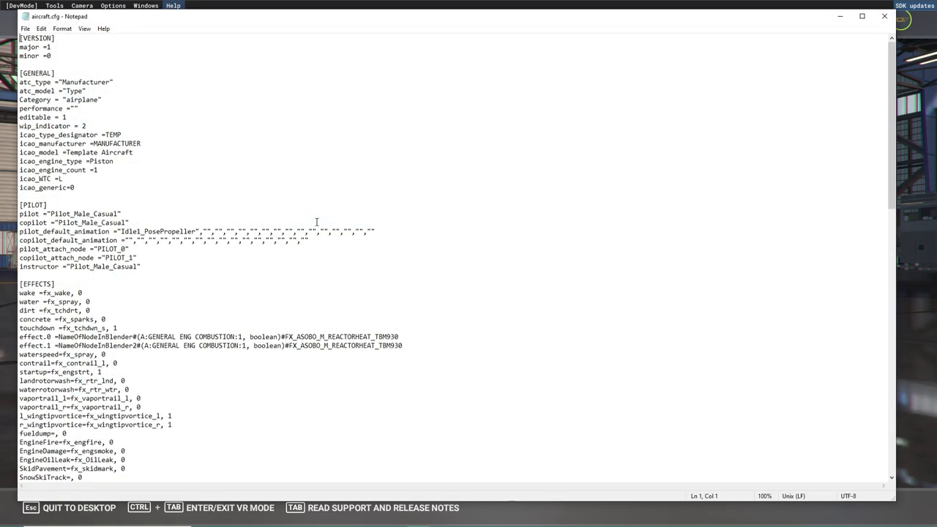
{"action": "left_click_drag", "start_coordinate": [450, 24], "coordinate": [593, 40]}
{"action": "left_click", "coordinate": [335, 44]}
{"action": "left_click_drag", "start_coordinate": [334, 44], "coordinate": [0, 45]}
{"action": "left_click_drag", "start_coordinate": [558, 44], "coordinate": [167, 14]}
{"action": "left_click", "coordinate": [897, 13]}
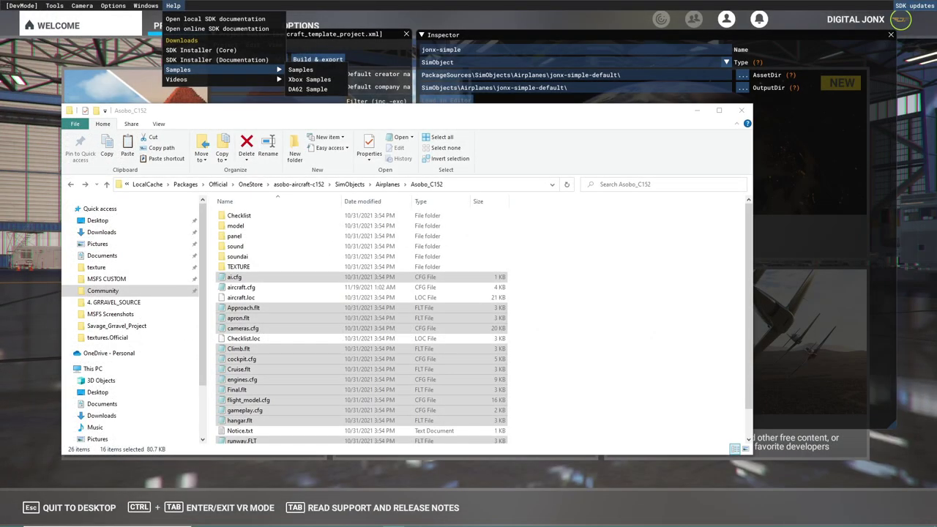
Open jonx-simple-default's aircraft.cfg in Notepad++ and maximize the editor window
{"action": "left_click_drag", "start_coordinate": [0, 66], "coordinate": [333, 88]}
{"action": "right_click", "coordinate": [303, 276]}
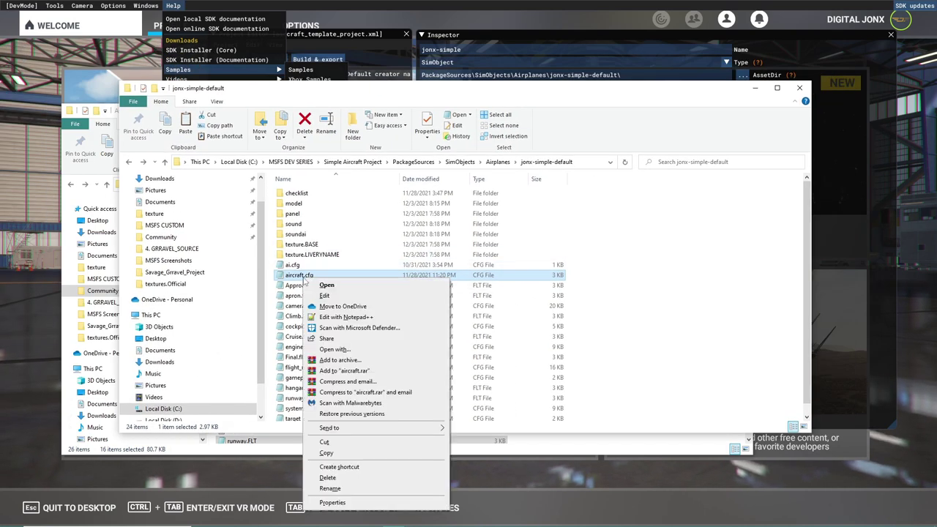
{"action": "left_click", "coordinate": [345, 317]}
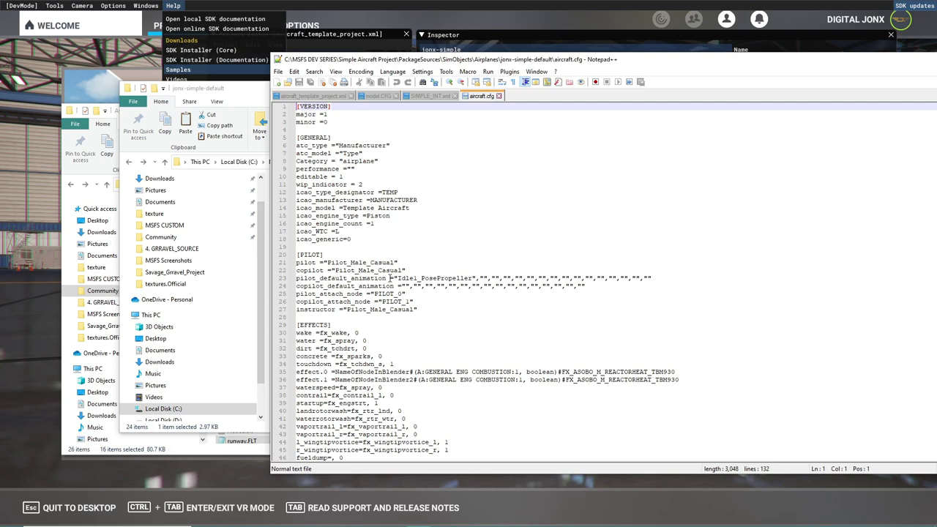
{"action": "double_click", "coordinate": [871, 62]}
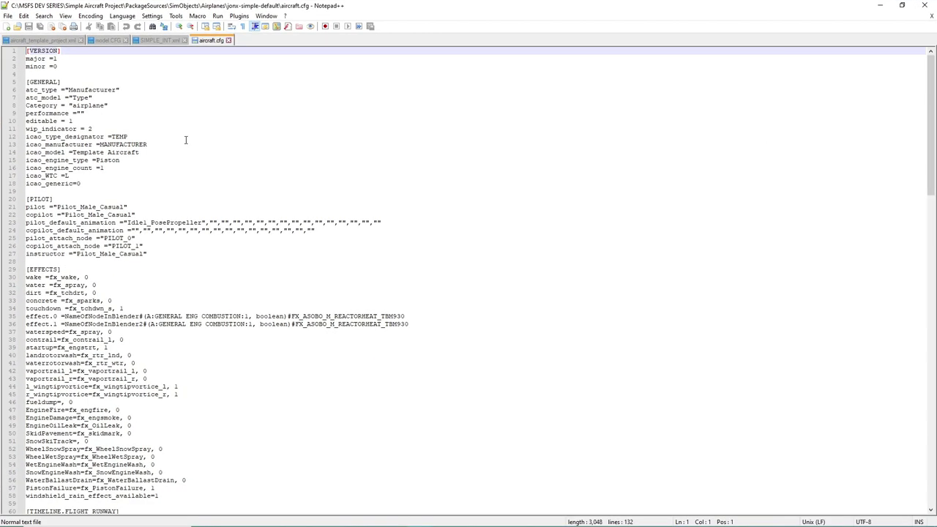
{"action": "scroll", "coordinate": [57, 67], "scroll_direction": "down", "scroll_amount": 2}
{"action": "scroll", "coordinate": [57, 67], "scroll_direction": "up", "scroll_amount": 2}
Set atc_type to "CGTrader" and atc_model to "Simple" in the GENERAL section
{"action": "left_click_drag", "start_coordinate": [115, 91], "coordinate": [68, 90]}
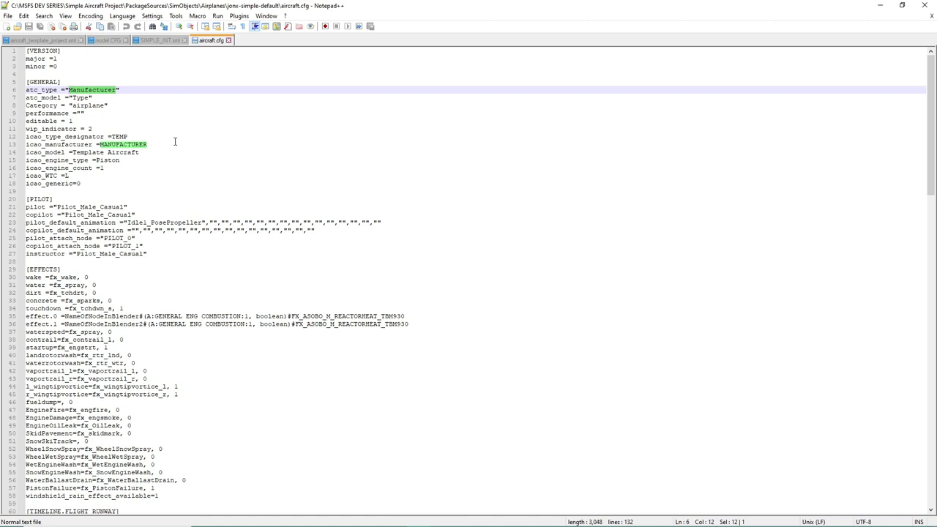
{"action": "type", "text": "CO"}
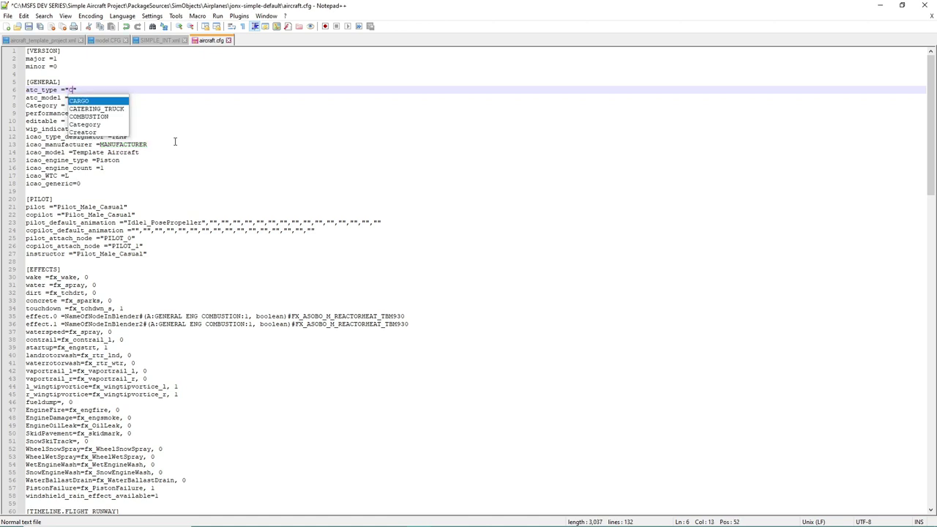
{"action": "type", "text": "T"}
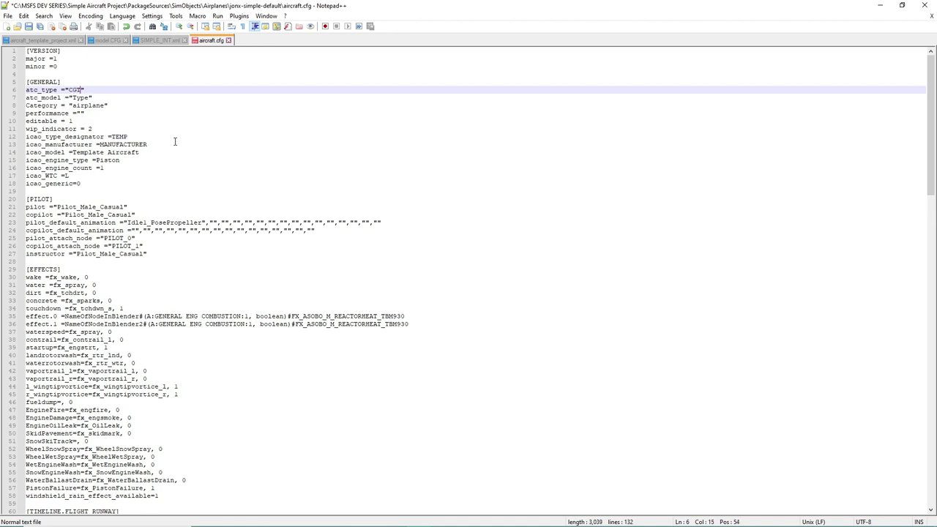
{"action": "type", "text": "rader"}
{"action": "left_click_drag", "start_coordinate": [87, 97], "coordinate": [73, 97]}
{"action": "type", "text": "Simpl"}
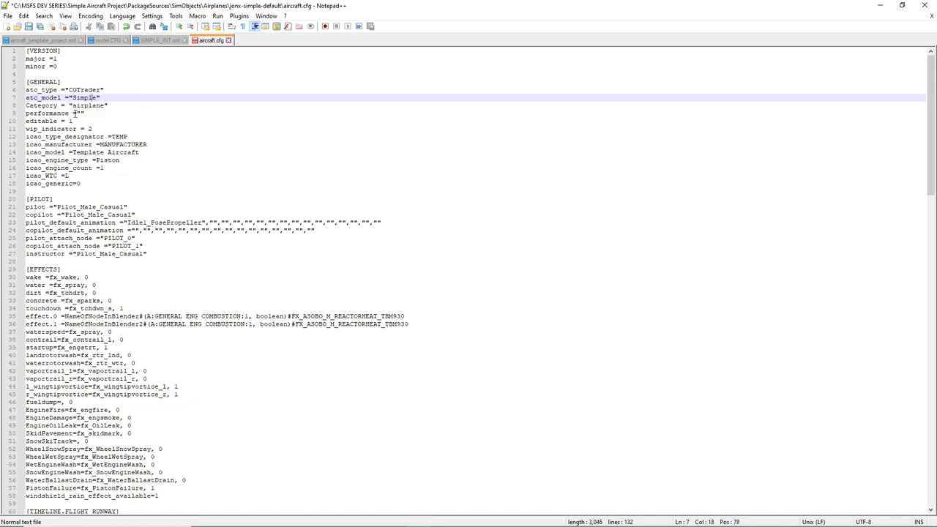
Set icao_type_designator to SIMP and icao_manufacturer to CGTrader in the GENERAL section
{"action": "left_click_drag", "start_coordinate": [75, 105], "coordinate": [8, 110]}
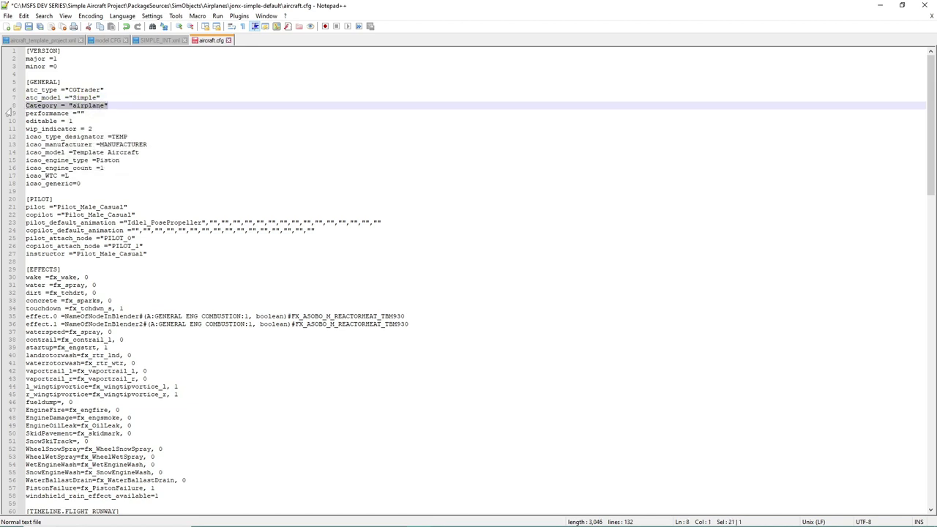
{"action": "left_click", "coordinate": [117, 118]}
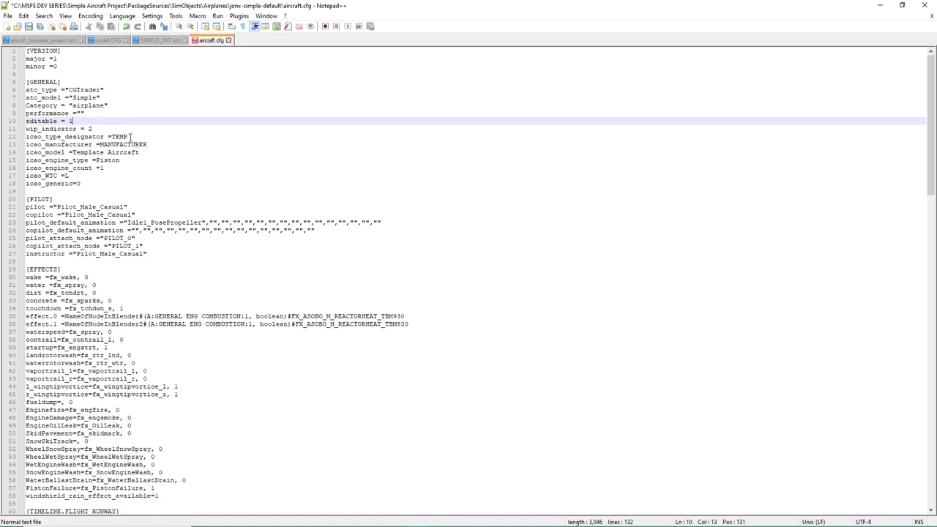
{"action": "left_click_drag", "start_coordinate": [129, 137], "coordinate": [112, 145]}
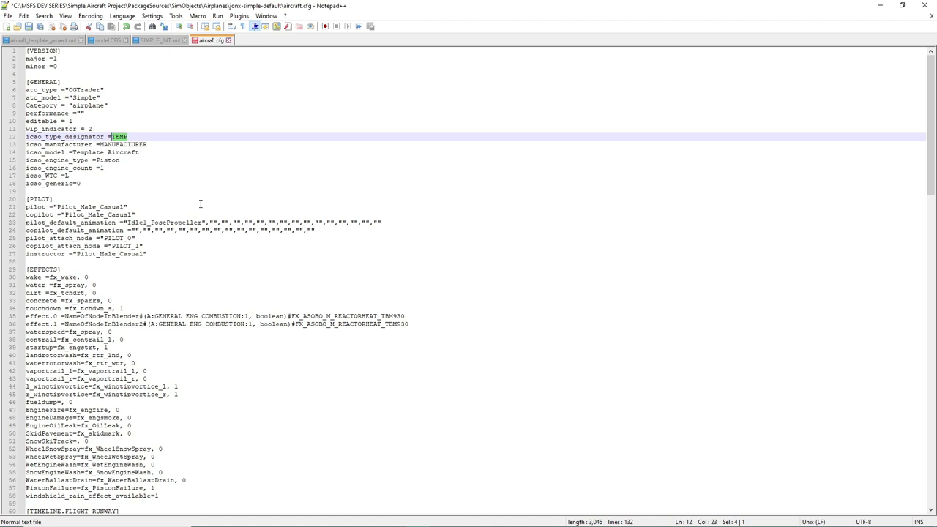
{"action": "type", "text": "SIMP"}
{"action": "left_click_drag", "start_coordinate": [147, 144], "coordinate": [99, 144]}
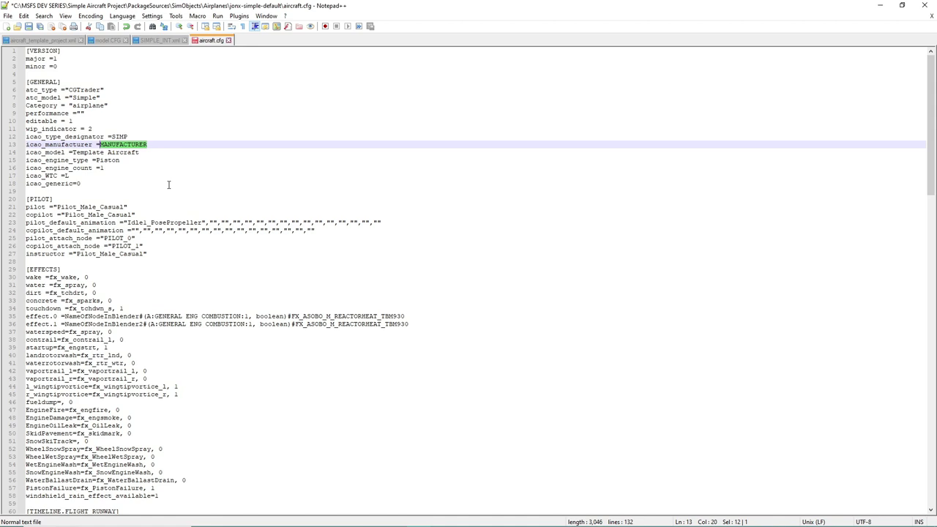
{"action": "type", "text": "CGTrader"}
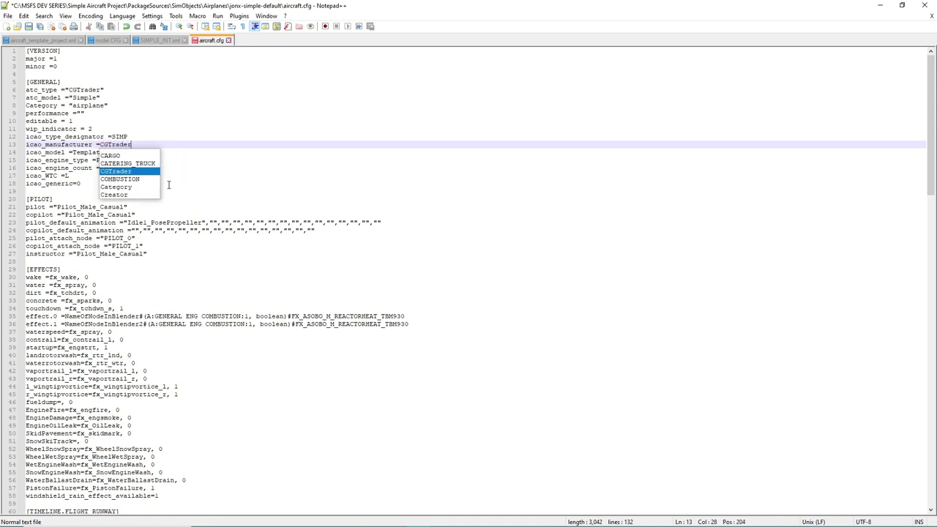
{"action": "left_click", "coordinate": [149, 98]}
Replace the word Template with Simple in the icao_model value
{"action": "left_click", "coordinate": [141, 151]}
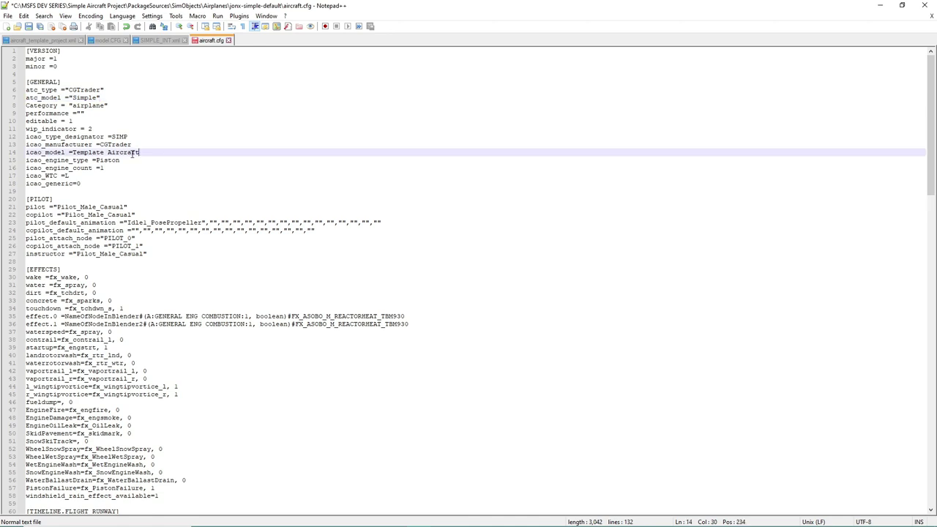
{"action": "left_click_drag", "start_coordinate": [104, 152], "coordinate": [71, 152]}
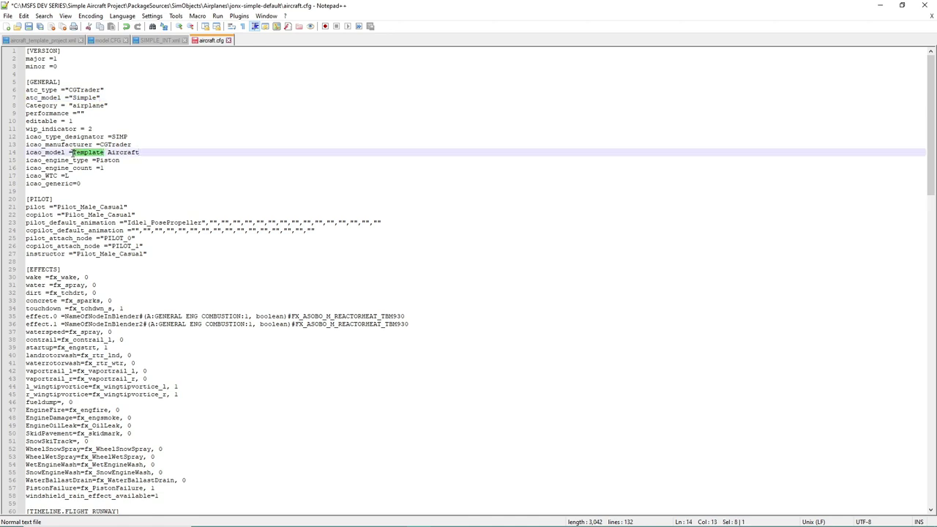
{"action": "type", "text": "Simple"}
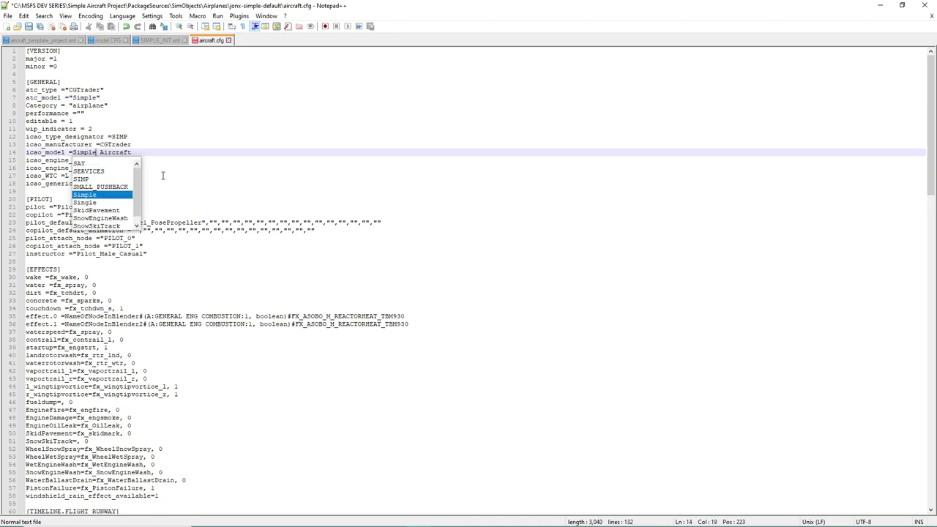
{"action": "left_click", "coordinate": [98, 145]}
{"action": "left_click", "coordinate": [133, 152]}
Try 737-400 as the icao_model value
{"action": "left_click_drag", "start_coordinate": [132, 152], "coordinate": [72, 152]}
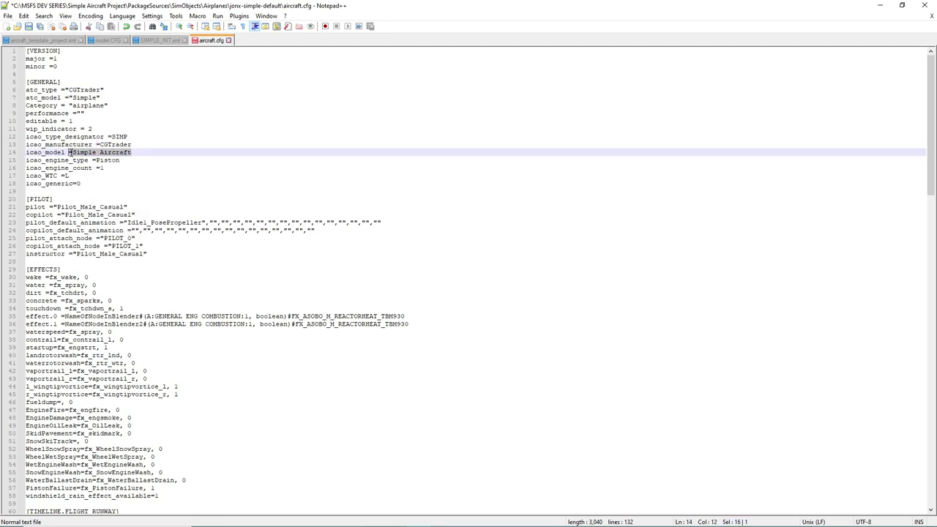
{"action": "triple_click", "coordinate": [133, 153]}
{"action": "left_click_drag", "start_coordinate": [133, 154], "coordinate": [72, 152]}
{"action": "type", "text": "737-400"}
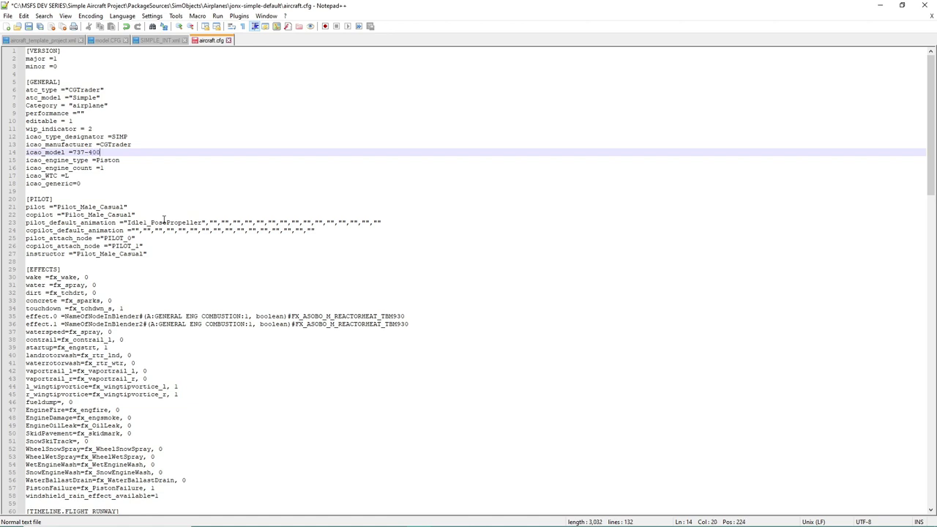
Clear the icao_model value and set it to Simple Aircraft
{"action": "key", "text": "BackSpace"}
{"action": "key", "text": "BackSpace"}
{"action": "key", "text": "BackSpace"}
{"action": "key", "text": "BackSpace"}
{"action": "key", "text": "BackSpace"}
{"action": "key", "text": "BackSpace"}
{"action": "key", "text": "BackSpace"}
{"action": "type", "text": "Simple Ai"}
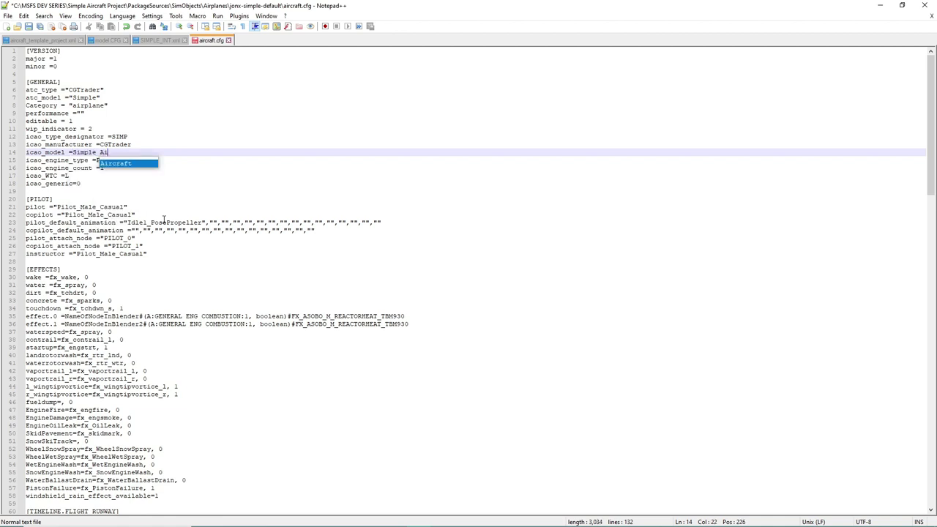
{"action": "type", "text": "rcraft"}
Review the icao_model and icao_engine_type lines in the GENERAL section
{"action": "left_click", "coordinate": [116, 222]}
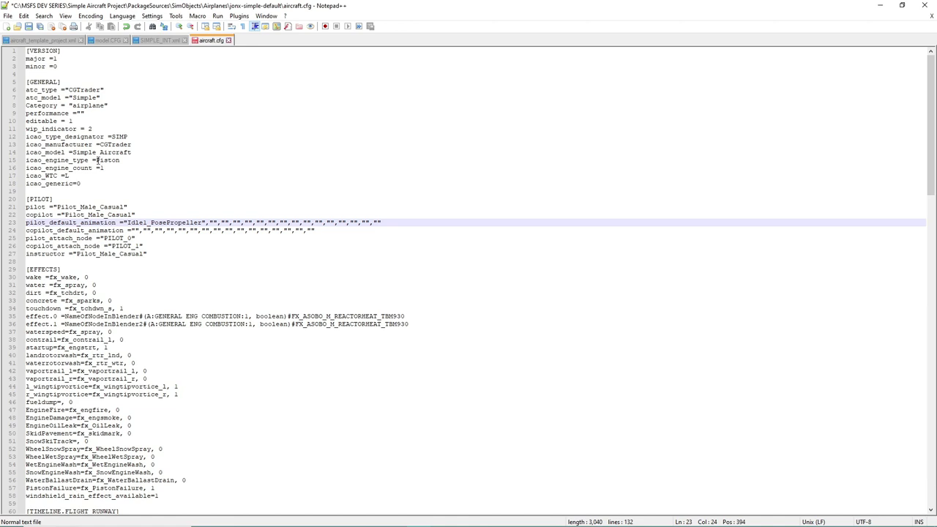
{"action": "double_click", "coordinate": [109, 160]}
{"action": "left_click_drag", "start_coordinate": [139, 159], "coordinate": [26, 152]}
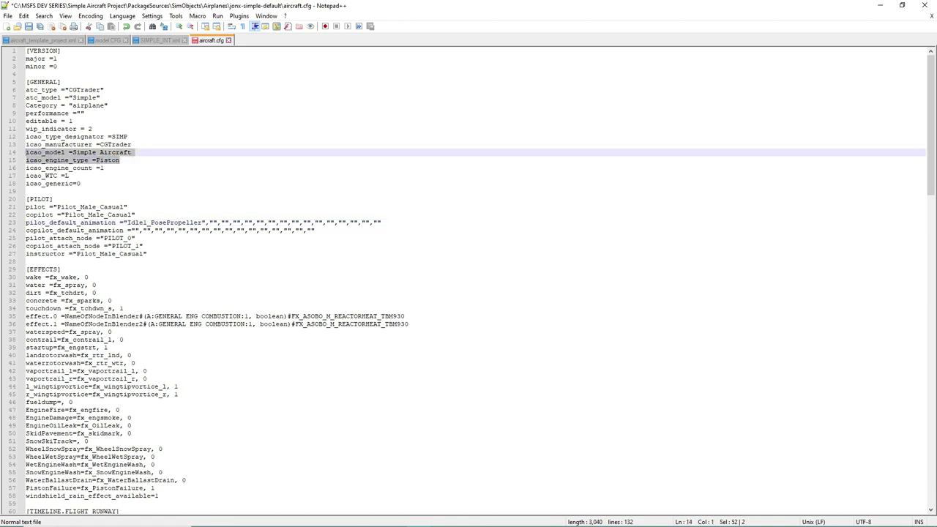
Try Dual Piston Double Chuck as the icao_engine_type value in the GENERAL section
{"action": "key", "text": "shift+Down"}
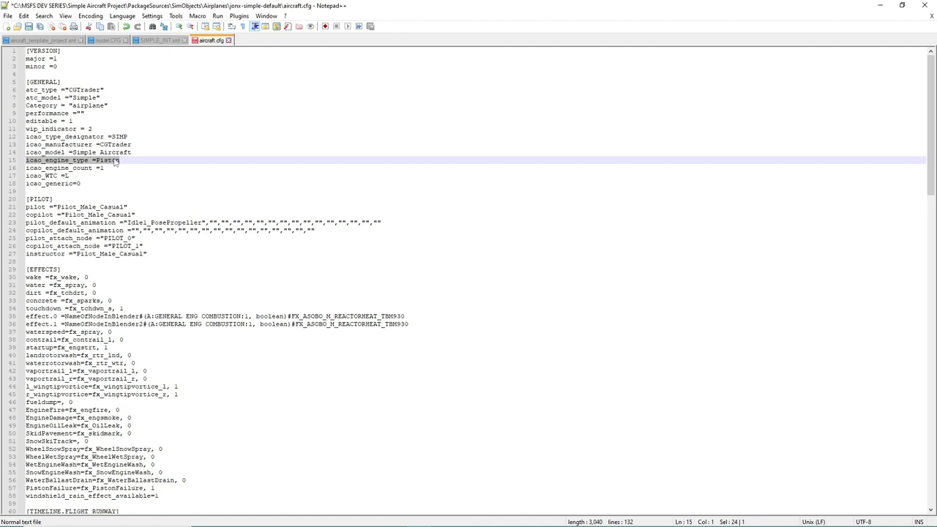
{"action": "left_click_drag", "start_coordinate": [120, 161], "coordinate": [98, 160]}
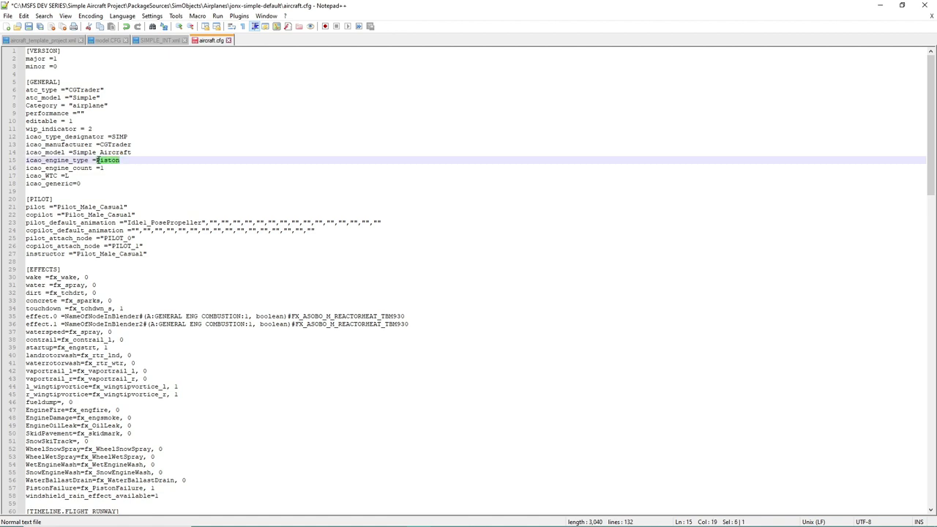
{"action": "left_click", "coordinate": [116, 167]}
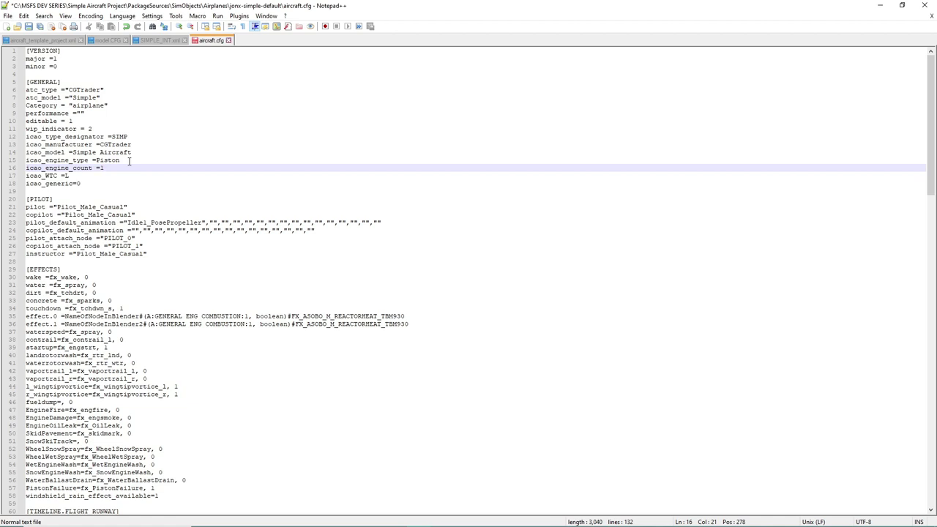
{"action": "left_click_drag", "start_coordinate": [128, 161], "coordinate": [96, 161]}
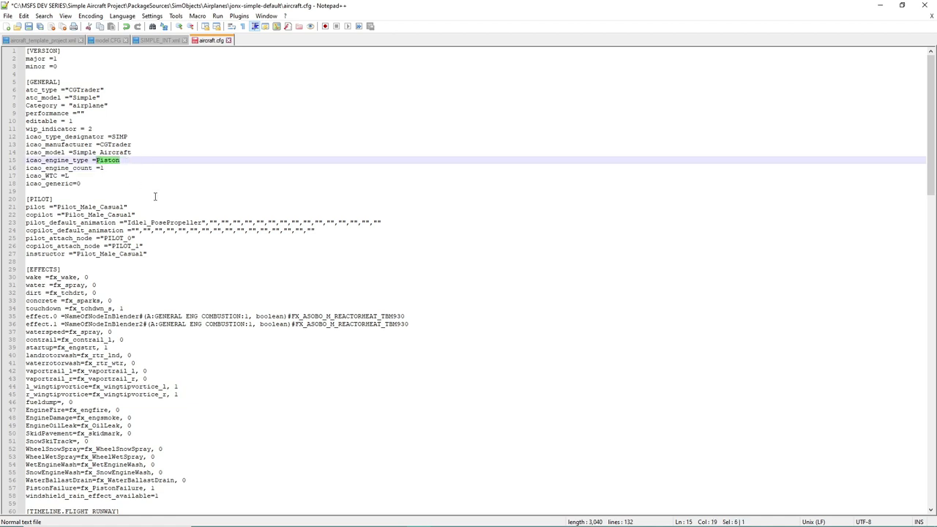
{"action": "type", "text": "Duel "}
{"action": "type", "text": "Pistio"}
{"action": "key", "text": "BackSpace"}
{"action": "type", "text": "on Do"}
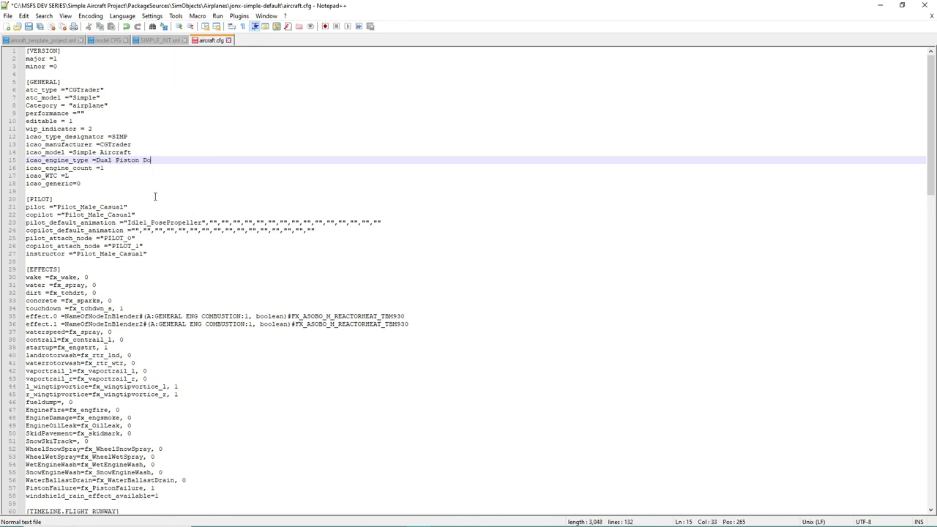
{"action": "type", "text": "uble Chuck"}
Replace the trial icao_engine_type value with Piston
{"action": "left_click_drag", "start_coordinate": [202, 160], "coordinate": [98, 159]}
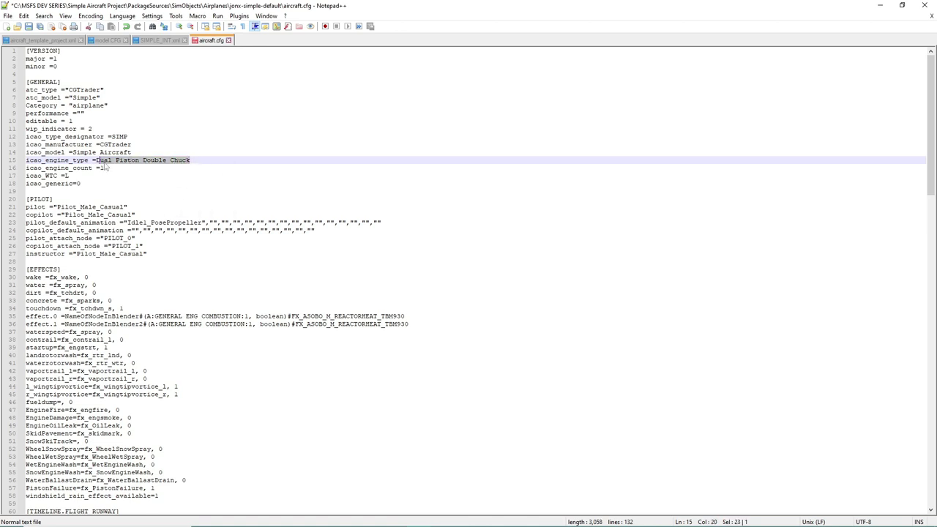
{"action": "key", "text": "BackSpace"}
{"action": "type", "text": "Pist"}
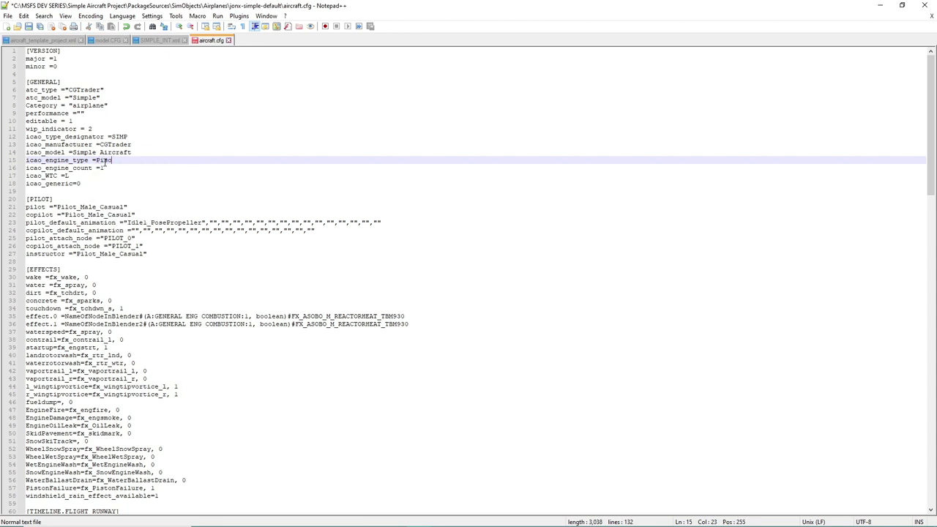
{"action": "type", "text": "st"}
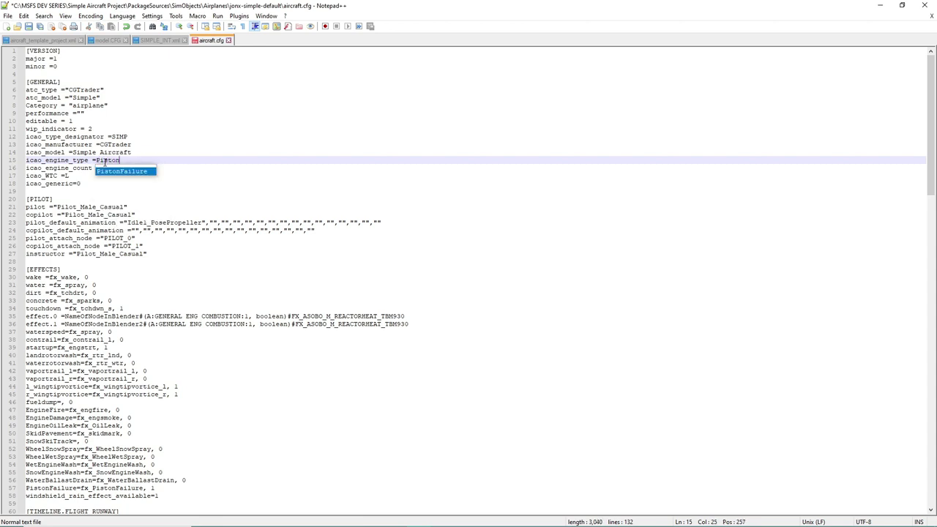
{"action": "left_click", "coordinate": [79, 183]}
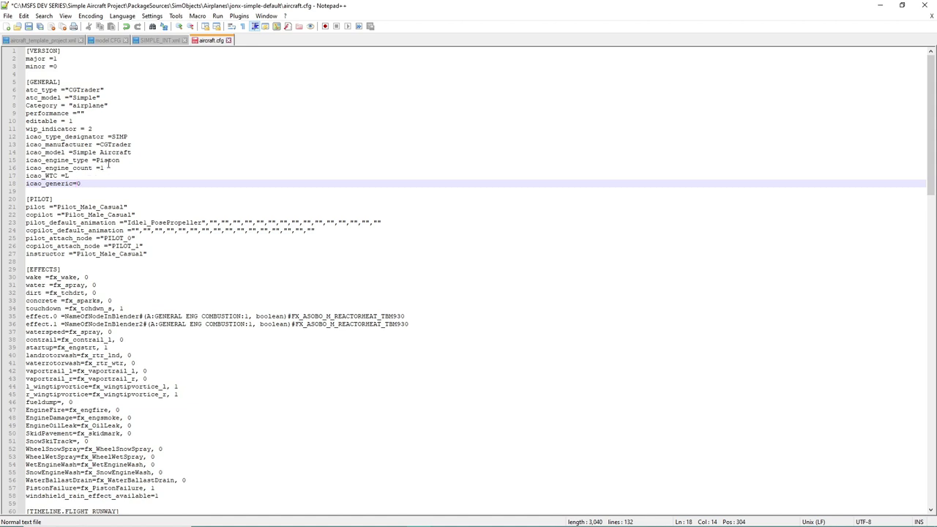
Review the icao_engine_type line and the PILOT and EFFECTS sections of aircraft.cfg
{"action": "left_click_drag", "start_coordinate": [129, 160], "coordinate": [24, 159]}
{"action": "left_click", "coordinate": [125, 184]}
{"action": "scroll", "coordinate": [117, 190], "scroll_direction": "down", "scroll_amount": 4}
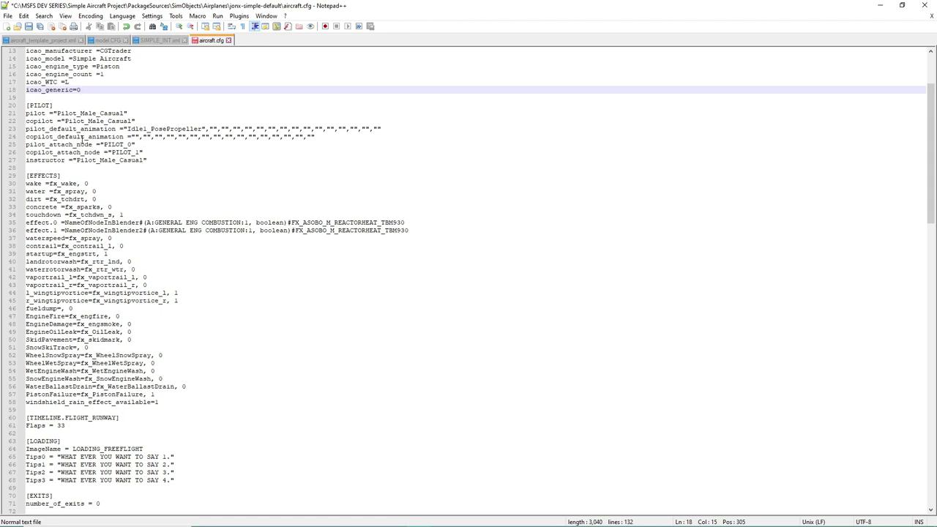
{"action": "left_click_drag", "start_coordinate": [156, 160], "coordinate": [18, 108]}
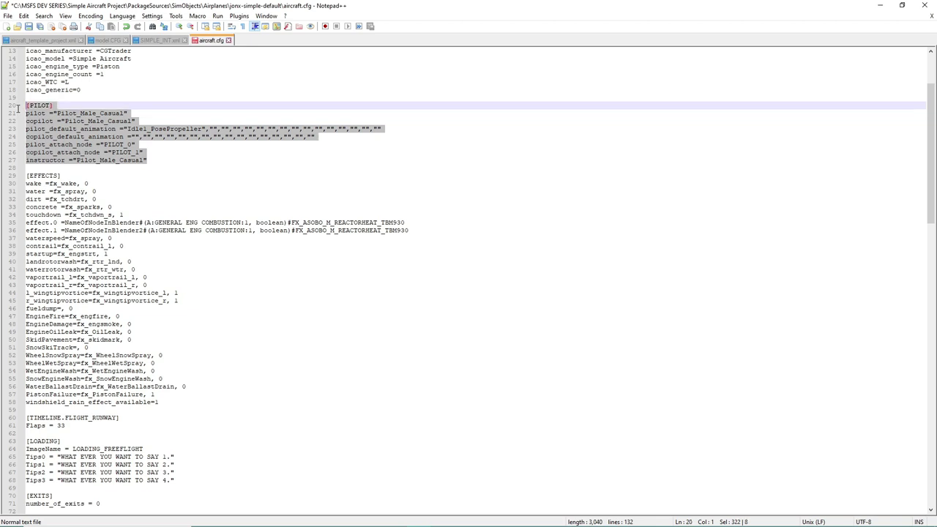
{"action": "left_click", "coordinate": [142, 168]}
{"action": "scroll", "coordinate": [142, 170], "scroll_direction": "down", "scroll_amount": 3}
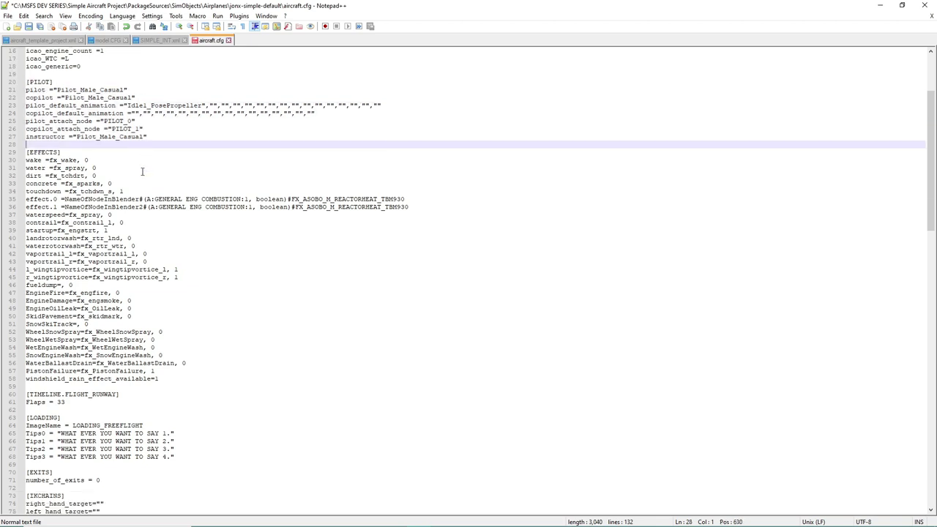
{"action": "left_click_drag", "start_coordinate": [156, 326], "coordinate": [27, 105]}
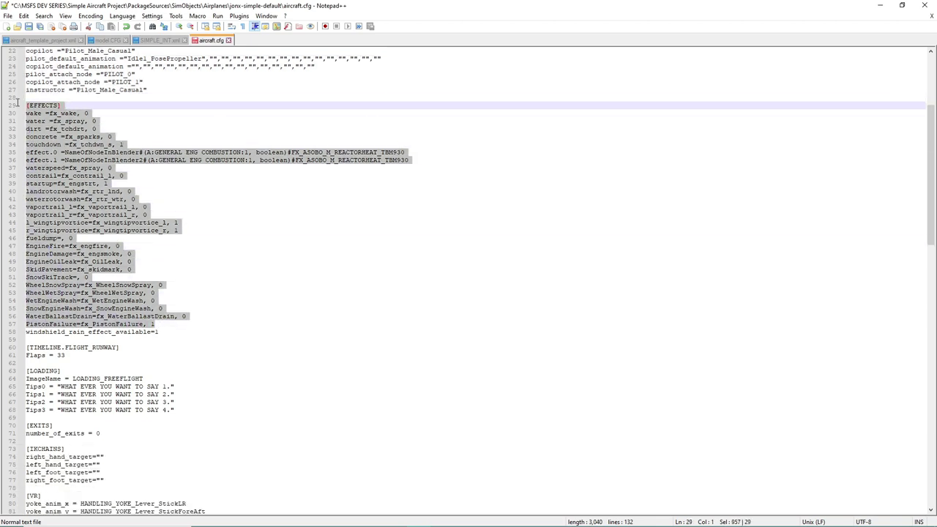
{"action": "scroll", "coordinate": [177, 264], "scroll_direction": "down", "scroll_amount": 7}
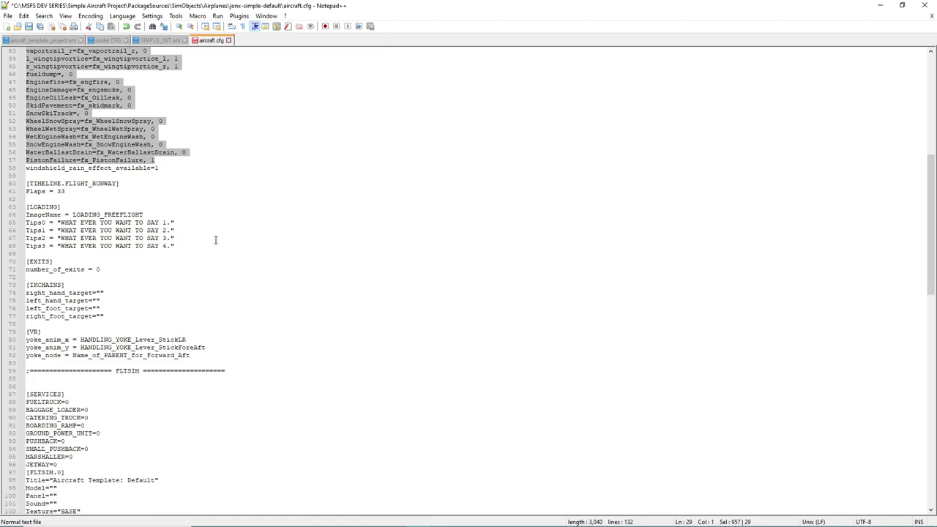
{"action": "left_click", "coordinate": [211, 238]}
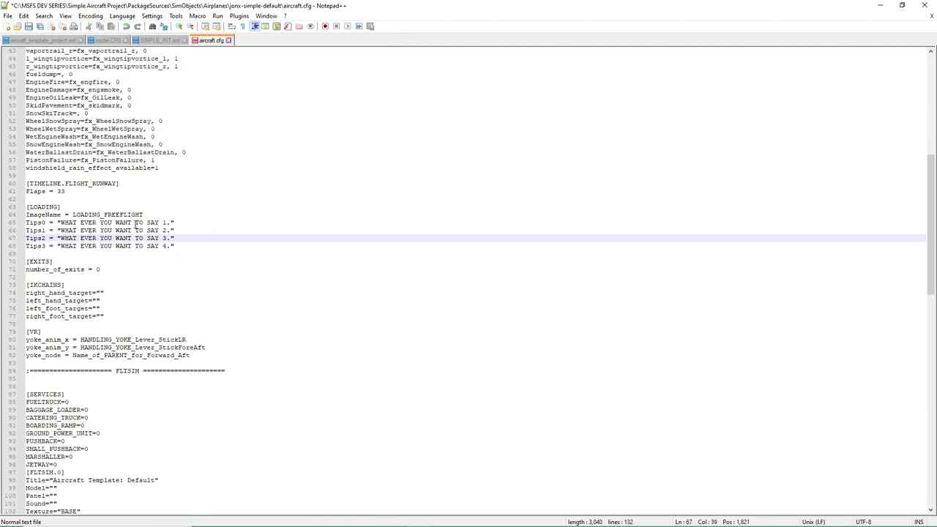
Examine the ImageName entry in the LOADING section
{"action": "left_click_drag", "start_coordinate": [144, 214], "coordinate": [25, 215]}
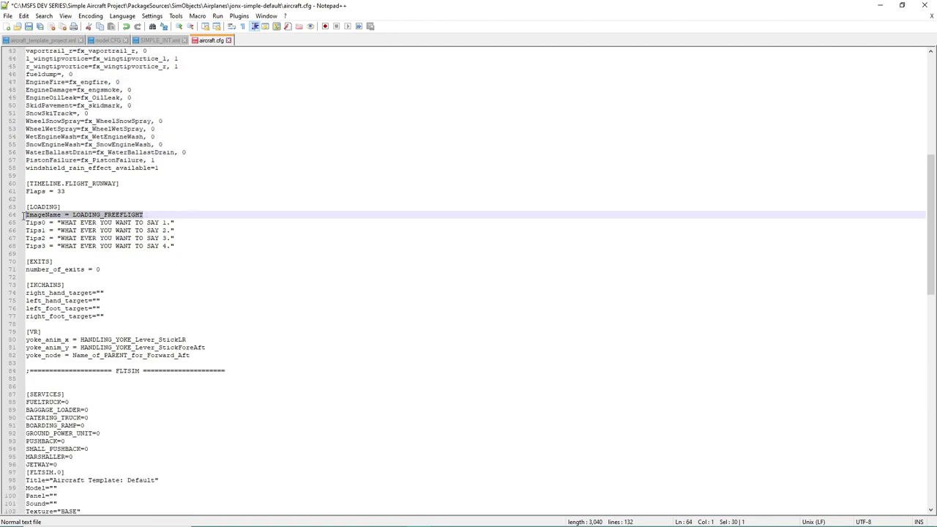
{"action": "left_click", "coordinate": [173, 222]}
{"action": "left_click_drag", "start_coordinate": [145, 214], "coordinate": [27, 215]}
{"action": "left_click", "coordinate": [101, 222]}
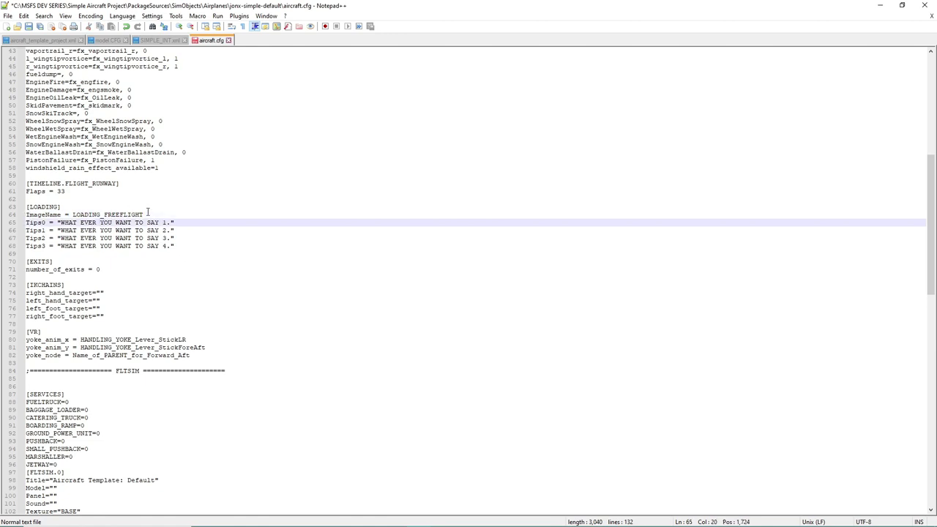
{"action": "left_click_drag", "start_coordinate": [147, 214], "coordinate": [7, 218]}
{"action": "left_click", "coordinate": [111, 223]}
Set the Tips0 loading text to "The Simple Aircraft was Created by Jonx."
{"action": "left_click_drag", "start_coordinate": [164, 222], "coordinate": [61, 222]}
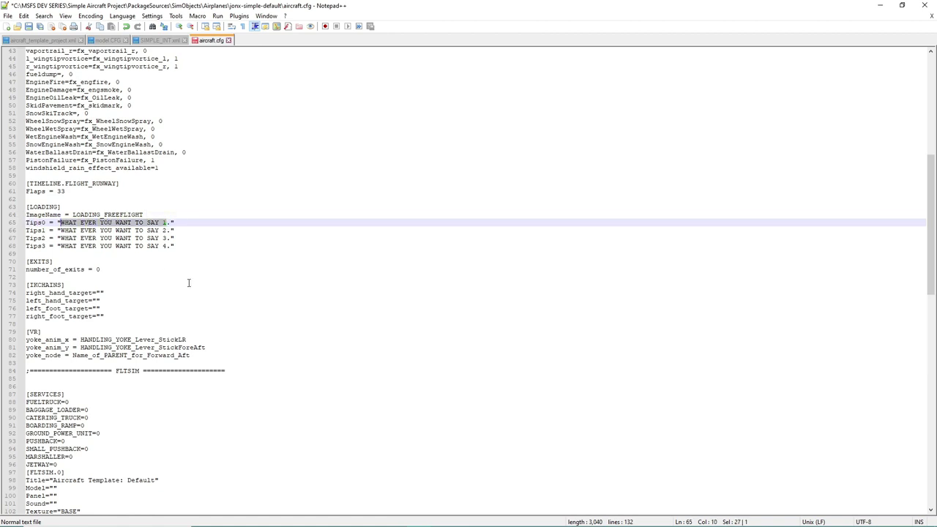
{"action": "type", "text": "The Simple wa"}
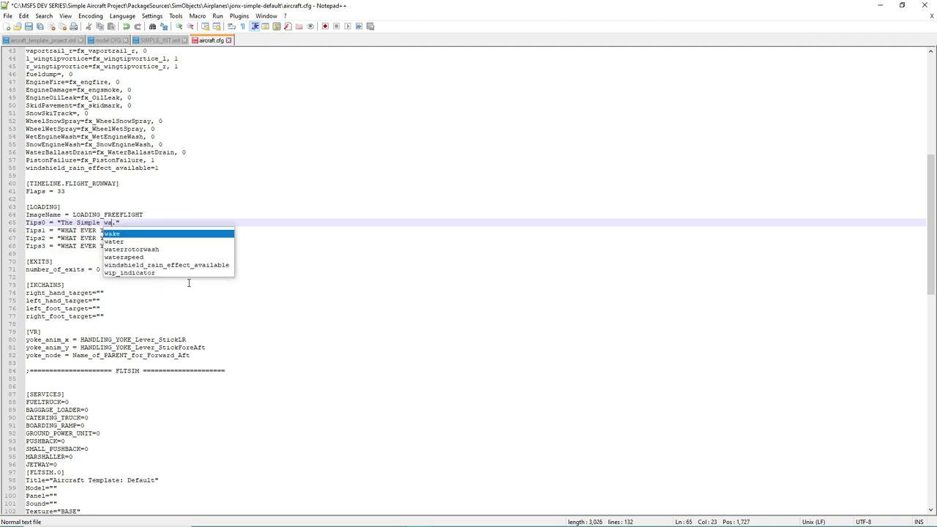
{"action": "key", "text": "BackSpace"}
{"action": "key", "text": "BackSpace"}
{"action": "type", "text": "Aircraft was"}
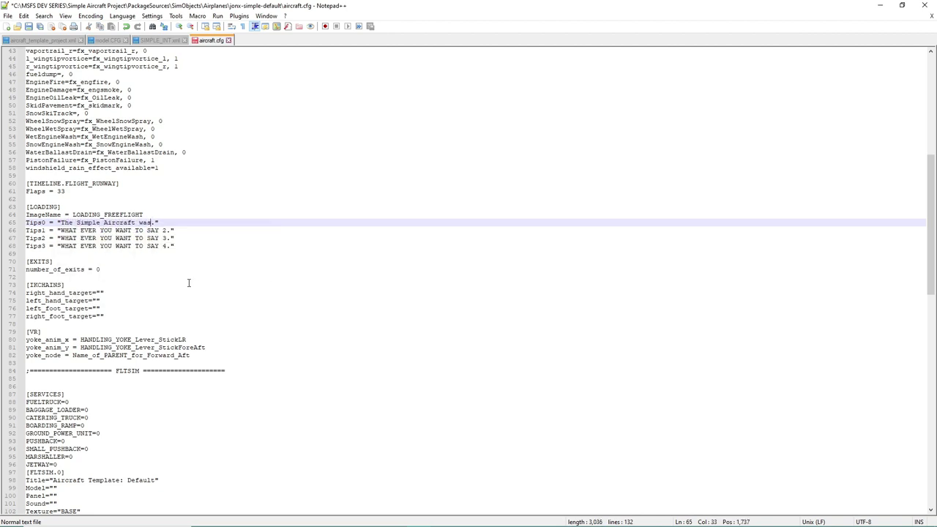
{"action": "type", "text": " Created by Jonx"}
{"action": "left_click", "coordinate": [176, 271]}
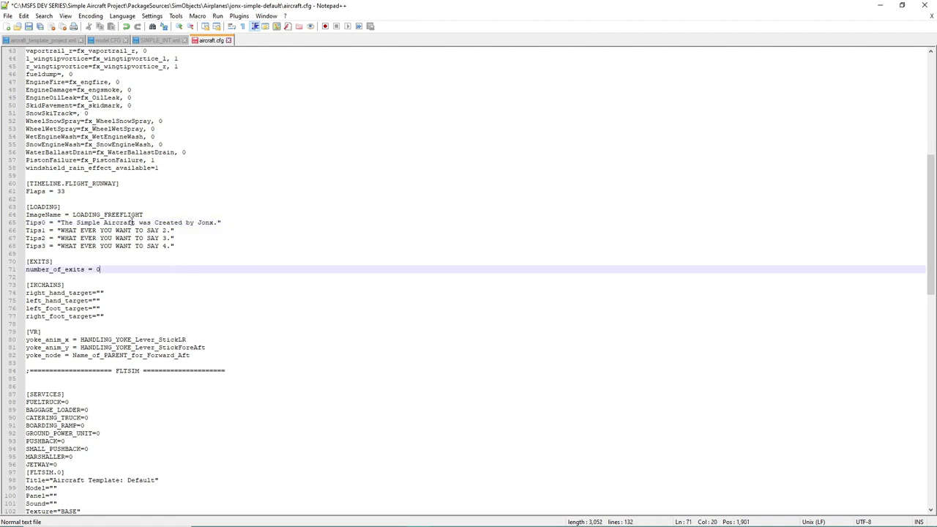
{"action": "left_click_drag", "start_coordinate": [61, 223], "coordinate": [214, 222]}
{"action": "left_click", "coordinate": [205, 232]}
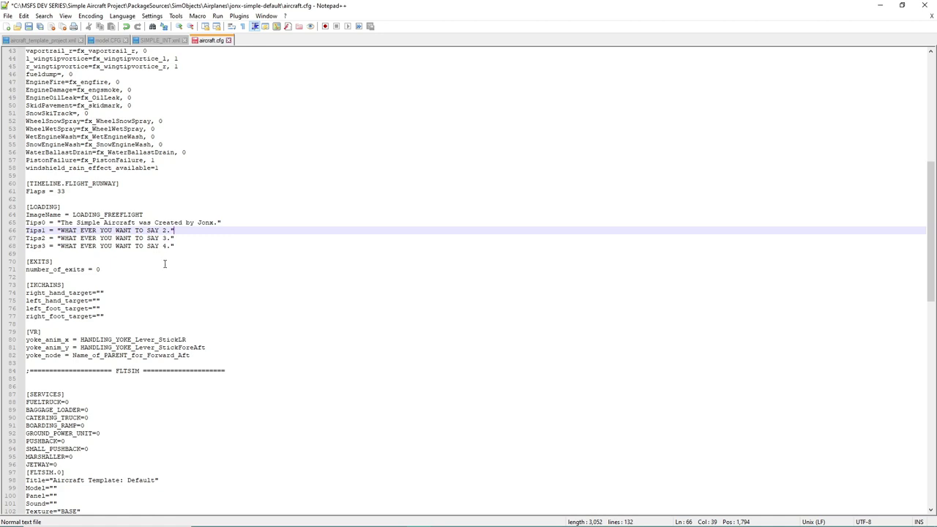
Review the IKCHAINS, VR, SERVICES and FLTSIM.0 sections through to the end of the file
{"action": "scroll", "coordinate": [164, 262], "scroll_direction": "down", "scroll_amount": 3}
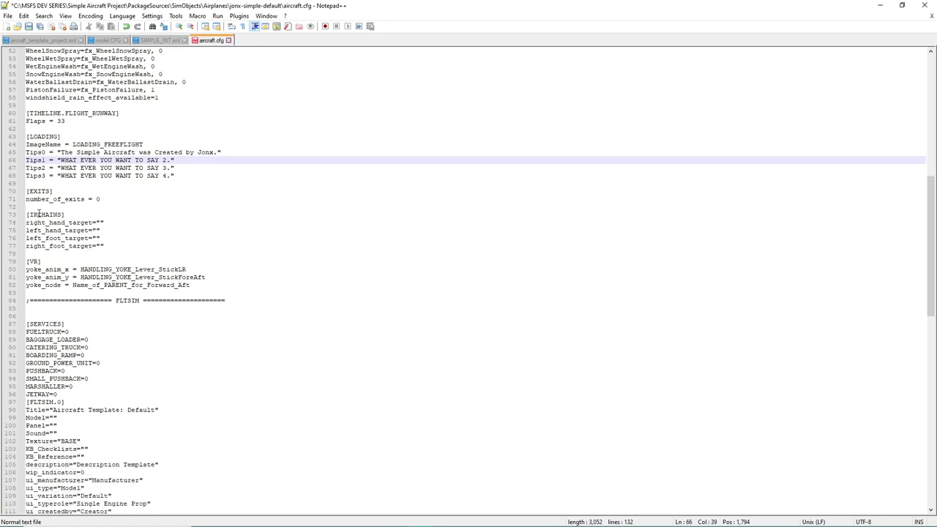
{"action": "left_click_drag", "start_coordinate": [124, 246], "coordinate": [16, 214]}
{"action": "left_click", "coordinate": [128, 253]}
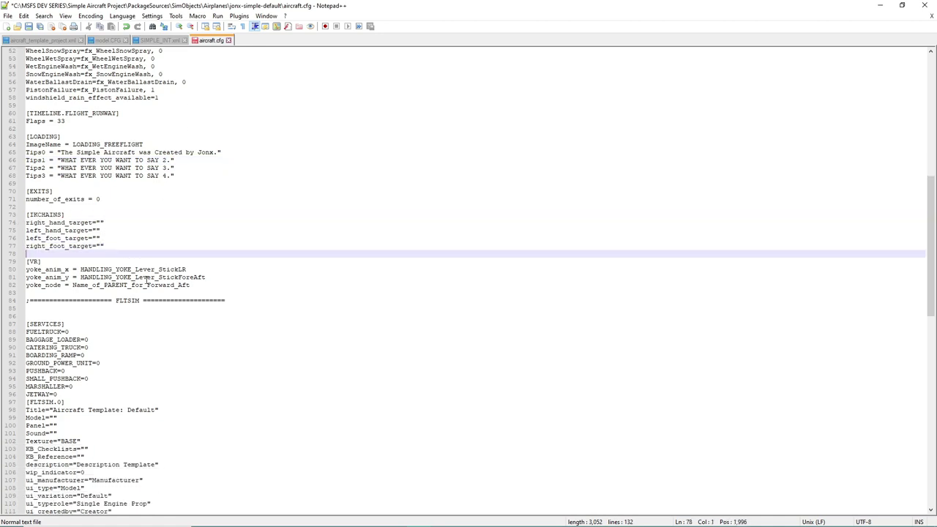
{"action": "scroll", "coordinate": [146, 281], "scroll_direction": "down", "scroll_amount": 3}
{"action": "left_click_drag", "start_coordinate": [194, 215], "coordinate": [17, 190]}
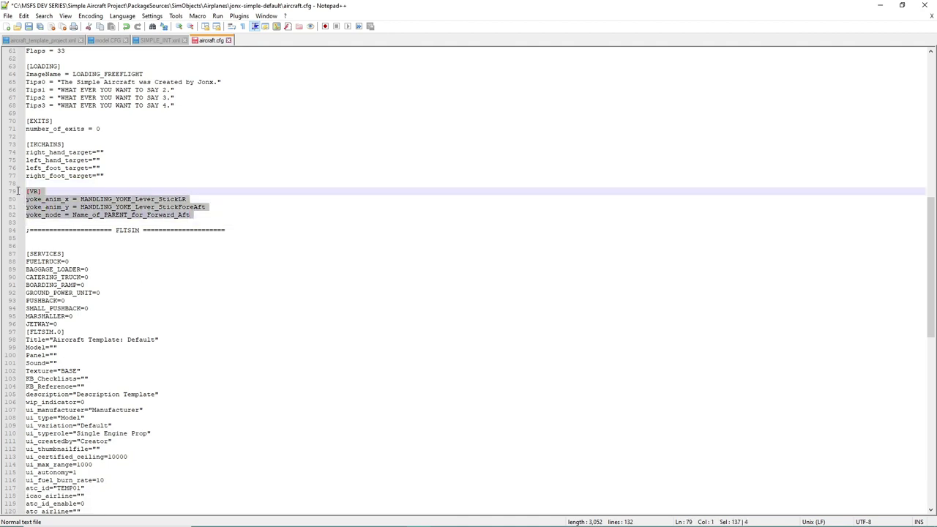
{"action": "left_click", "coordinate": [147, 232]}
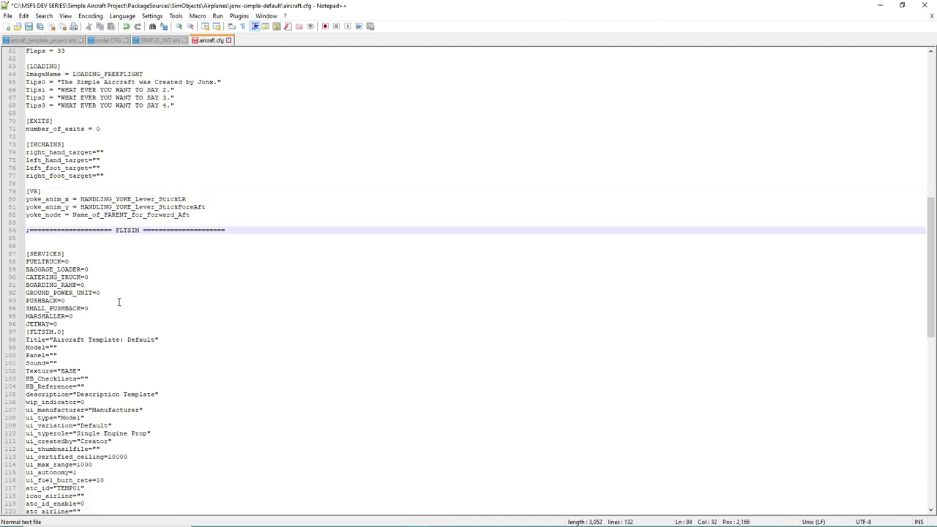
{"action": "scroll", "coordinate": [118, 302], "scroll_direction": "down", "scroll_amount": 8}
{"action": "scroll", "coordinate": [117, 288], "scroll_direction": "up", "scroll_amount": 4}
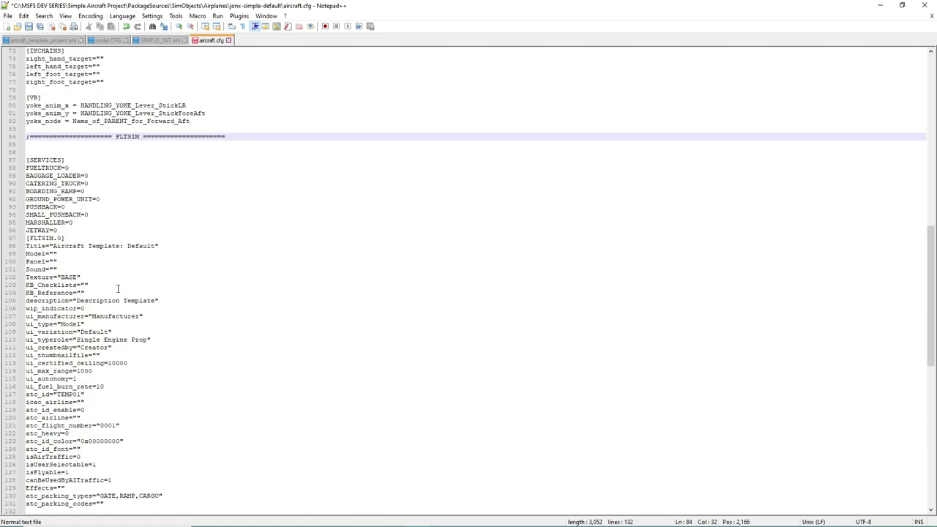
{"action": "scroll", "coordinate": [121, 249], "scroll_direction": "down", "scroll_amount": 9}
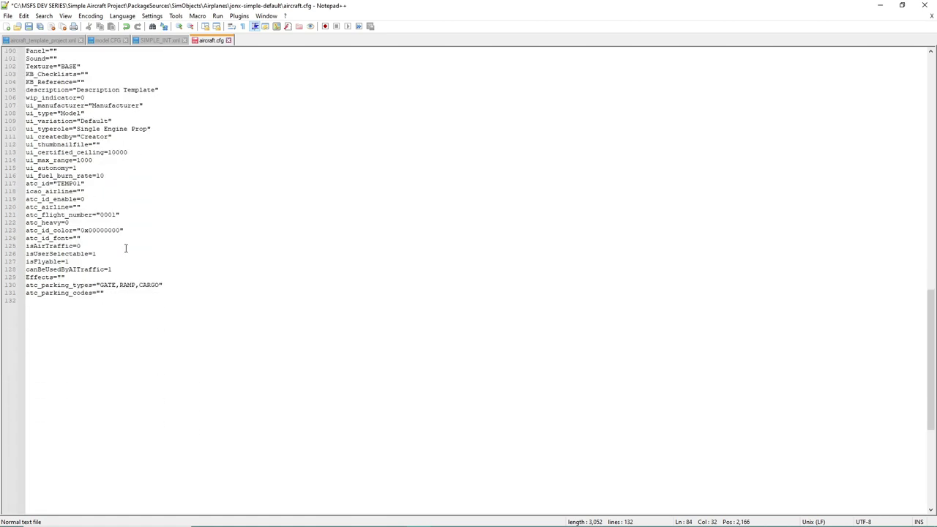
{"action": "scroll", "coordinate": [125, 246], "scroll_direction": "up", "scroll_amount": 9}
{"action": "left_click", "coordinate": [116, 188]}
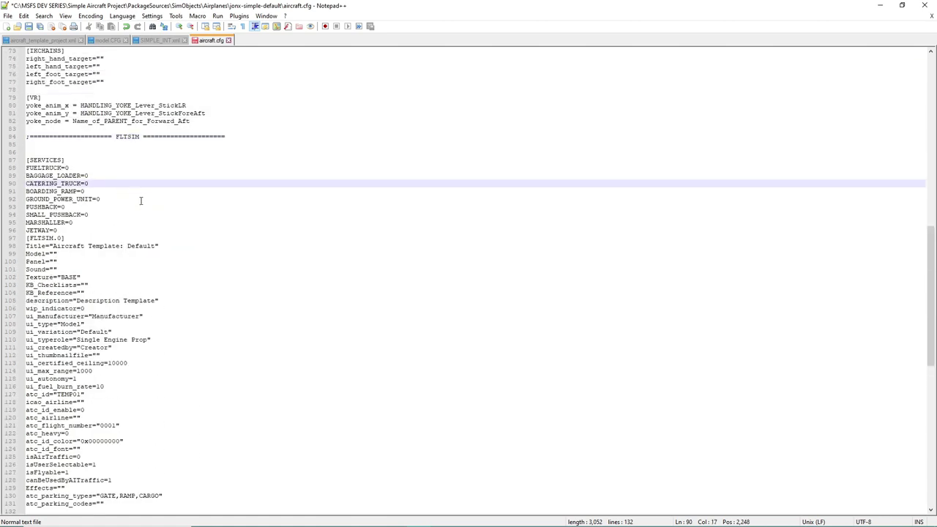
{"action": "left_click", "coordinate": [68, 224]}
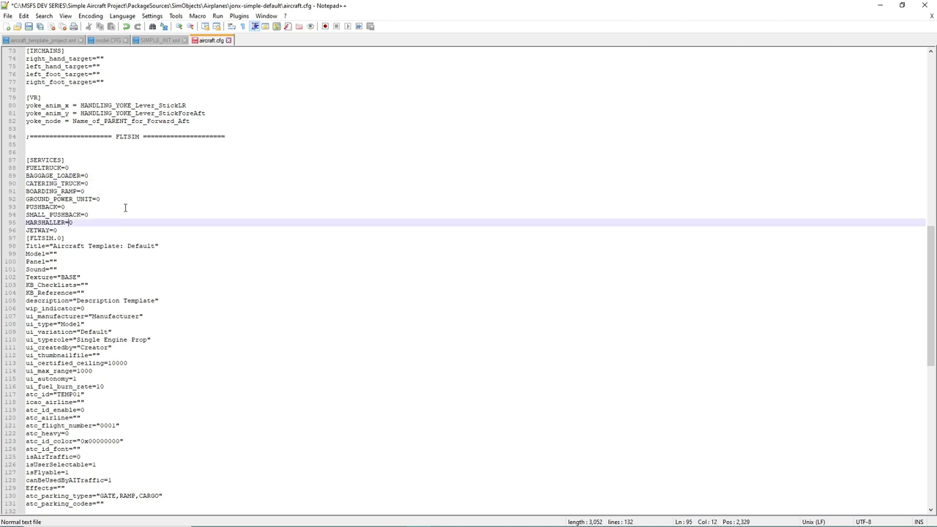
Move the FLTSIM divider comment from above the SERVICES section to directly above [FLTSIM.0], with a blank line after JETWAY=0
{"action": "scroll", "coordinate": [125, 207], "scroll_direction": "up", "scroll_amount": 3}
{"action": "left_click_drag", "start_coordinate": [243, 206], "coordinate": [3, 211]}
{"action": "key", "text": "ctrl+c"}
{"action": "key", "text": "Delete"}
{"action": "key", "text": "BackSpace"}
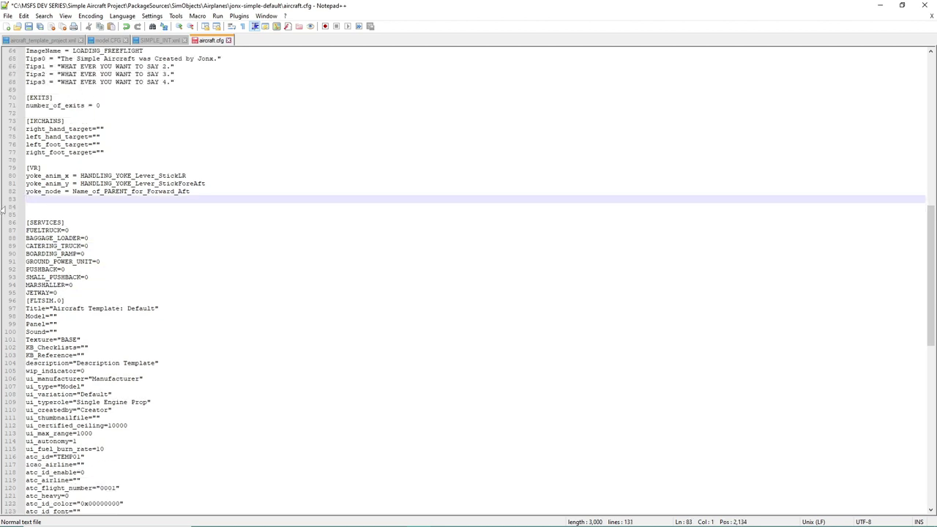
{"action": "left_click", "coordinate": [69, 293]}
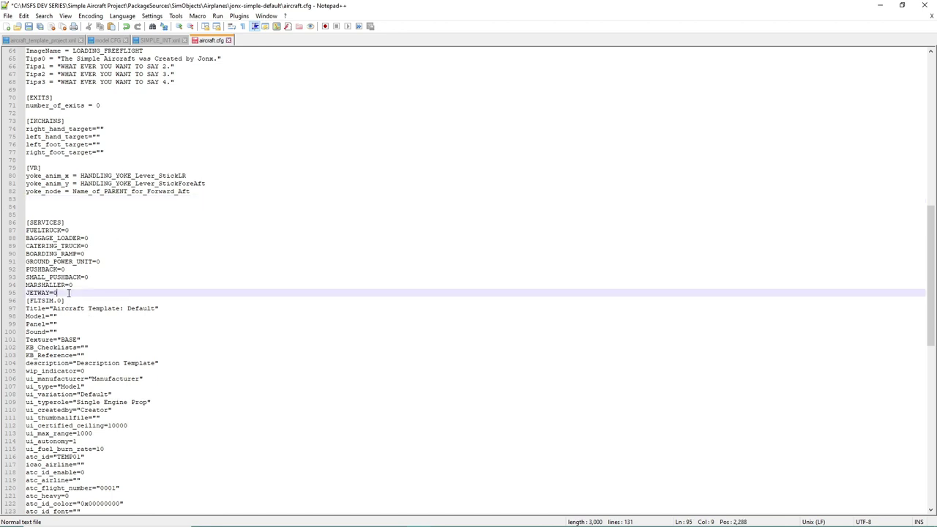
{"action": "key", "text": "Return"}
{"action": "key", "text": "Return"}
{"action": "key", "text": "ctrl+v"}
{"action": "left_click", "coordinate": [125, 355]}
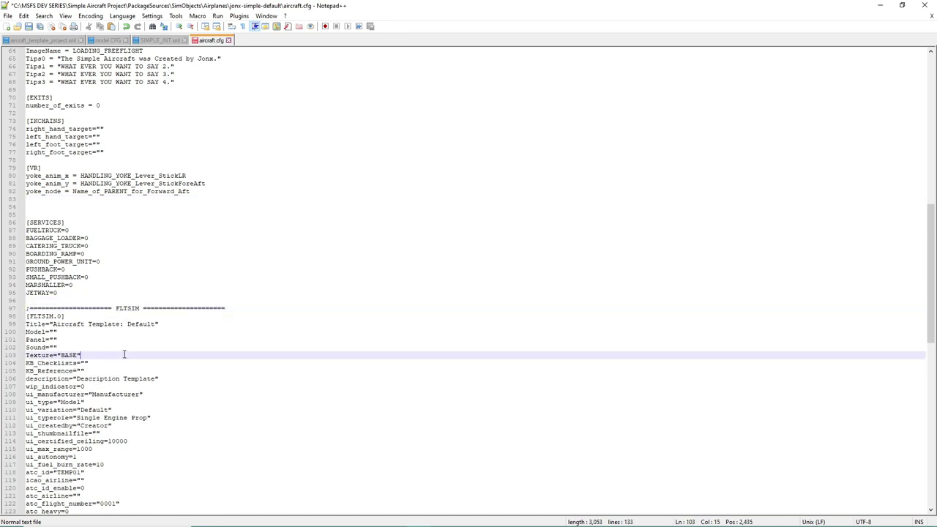
Remove the two extra blank lines between the VR and SERVICES sections
{"action": "left_click", "coordinate": [30, 216]}
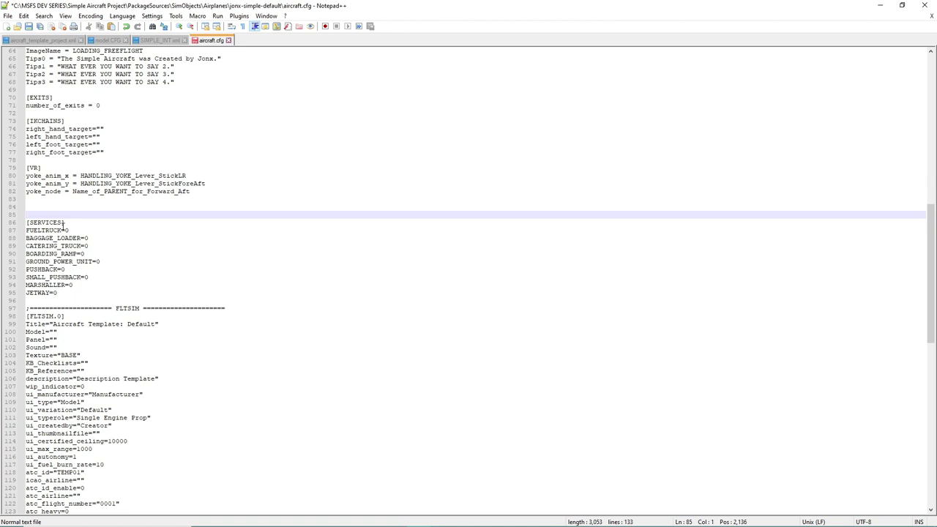
{"action": "key", "text": "BackSpace"}
{"action": "key", "text": "BackSpace"}
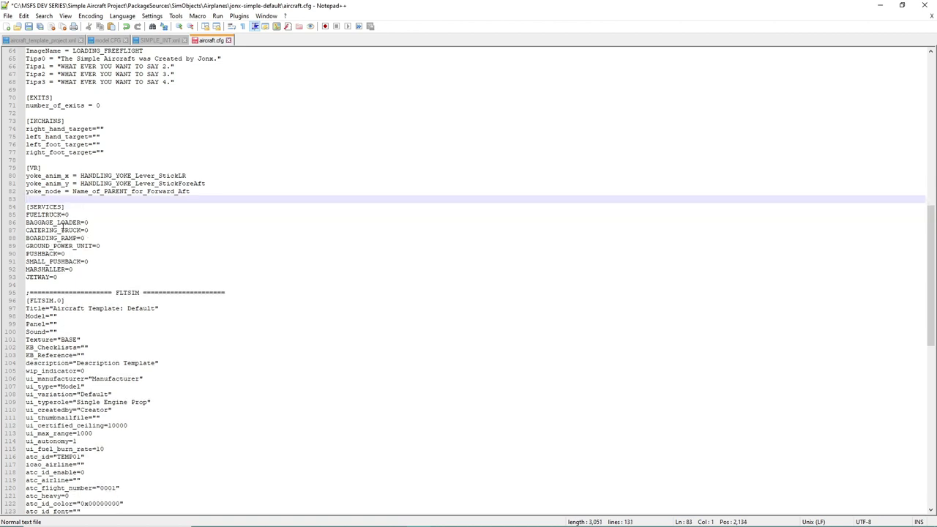
Review the ground service entries in the SERVICES section, from FUELTRUCK through MARSHALLER and JETWAY
{"action": "left_click", "coordinate": [72, 211]}
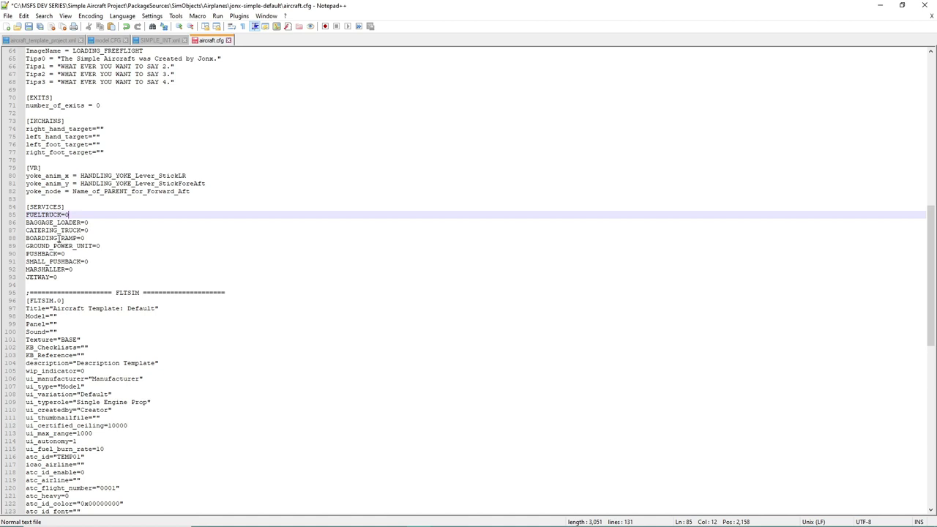
{"action": "left_click_drag", "start_coordinate": [73, 271], "coordinate": [26, 271]}
{"action": "left_click", "coordinate": [89, 278]}
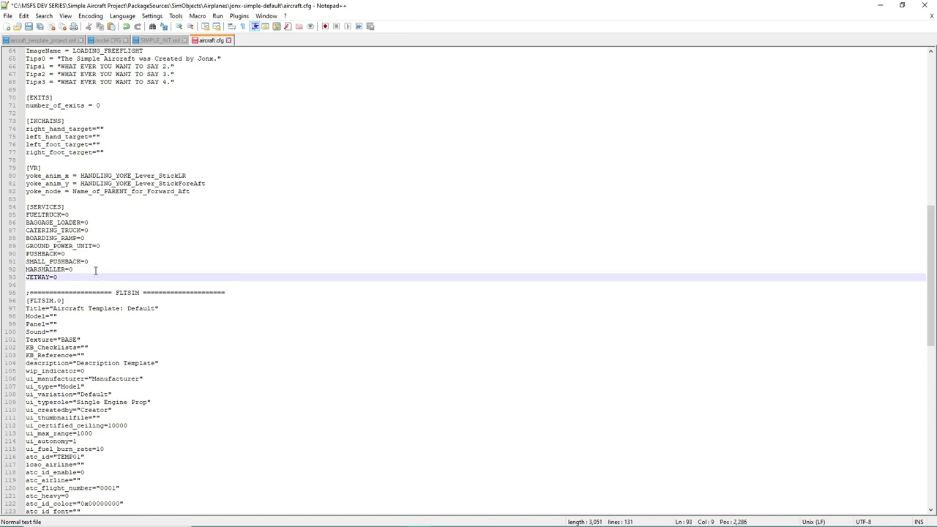
{"action": "left_click", "coordinate": [73, 270]}
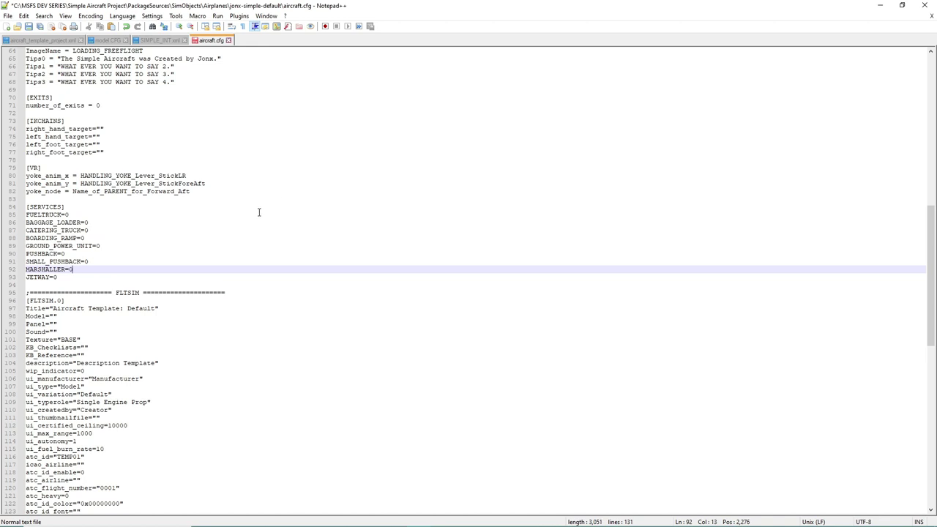
{"action": "left_click_drag", "start_coordinate": [82, 278], "coordinate": [22, 238]}
{"action": "scroll", "coordinate": [110, 253], "scroll_direction": "down", "scroll_amount": 5}
Set the FLTSIM.0 Title to "Simple Aircraft: Default", keeping the Default suffix
{"action": "left_click", "coordinate": [110, 253]}
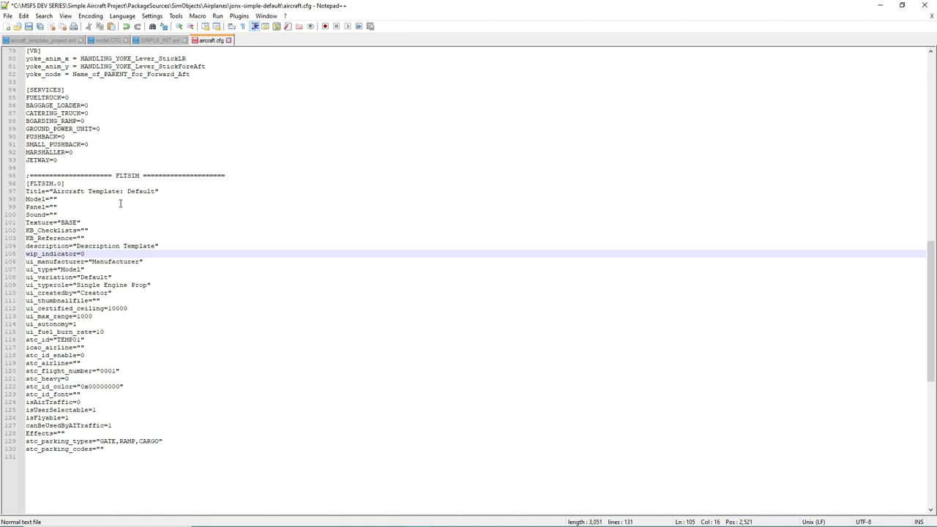
{"action": "left_click", "coordinate": [86, 191]}
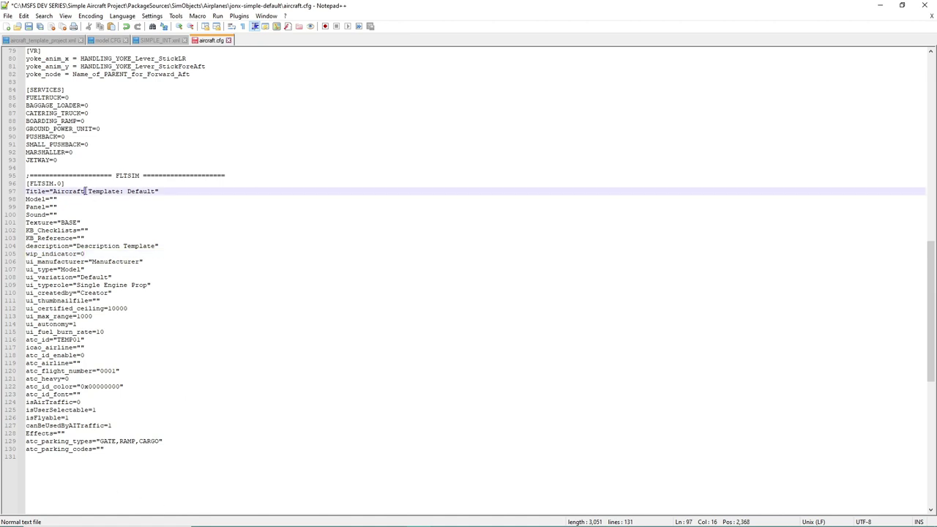
{"action": "left_click_drag", "start_coordinate": [119, 191], "coordinate": [53, 191]}
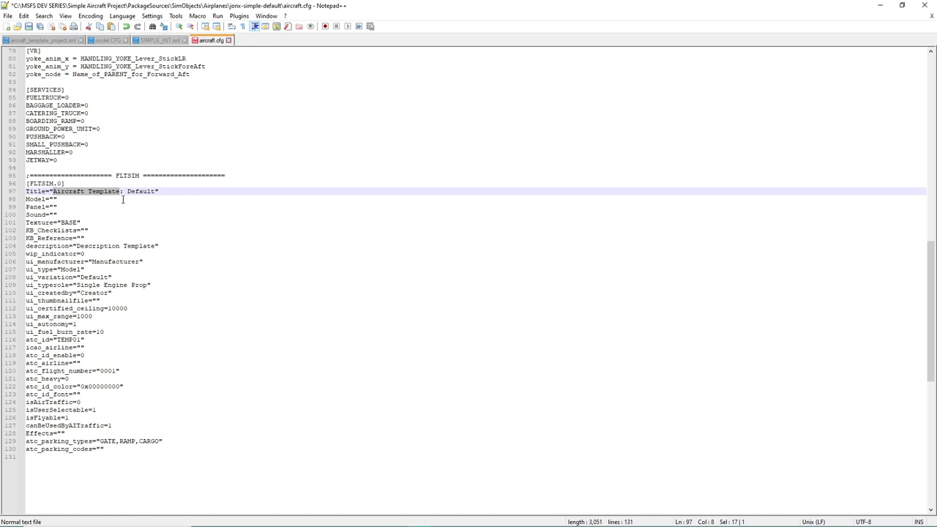
{"action": "type", "text": "Simple Airc"}
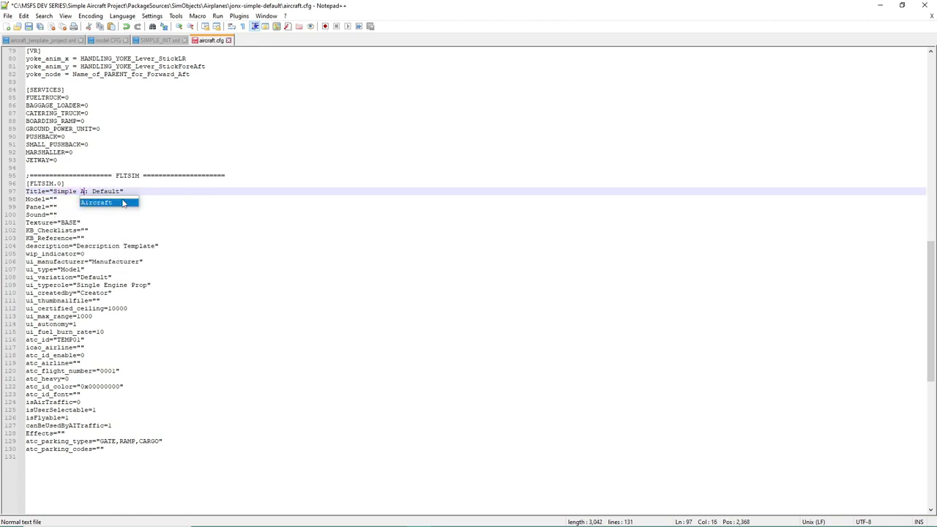
{"action": "type", "text": "raft"}
{"action": "left_click", "coordinate": [137, 196]}
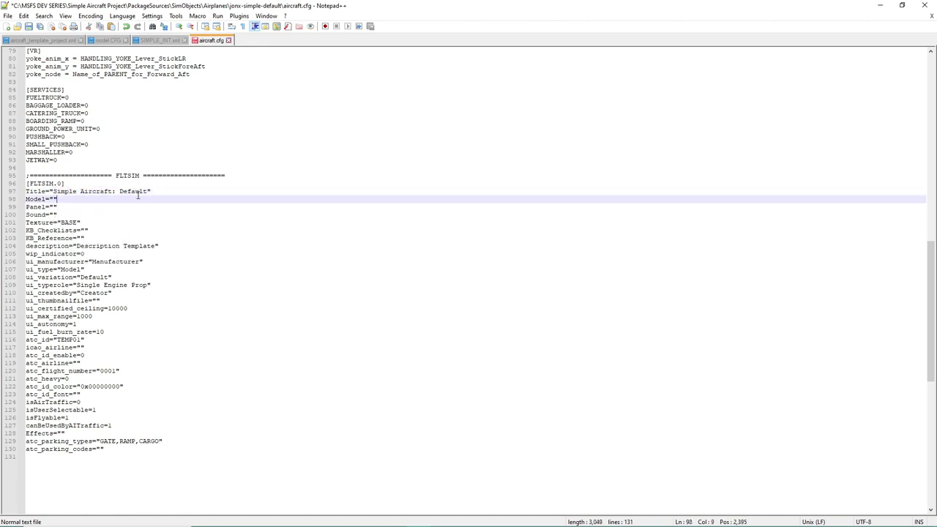
{"action": "left_click_drag", "start_coordinate": [120, 191], "coordinate": [152, 191]}
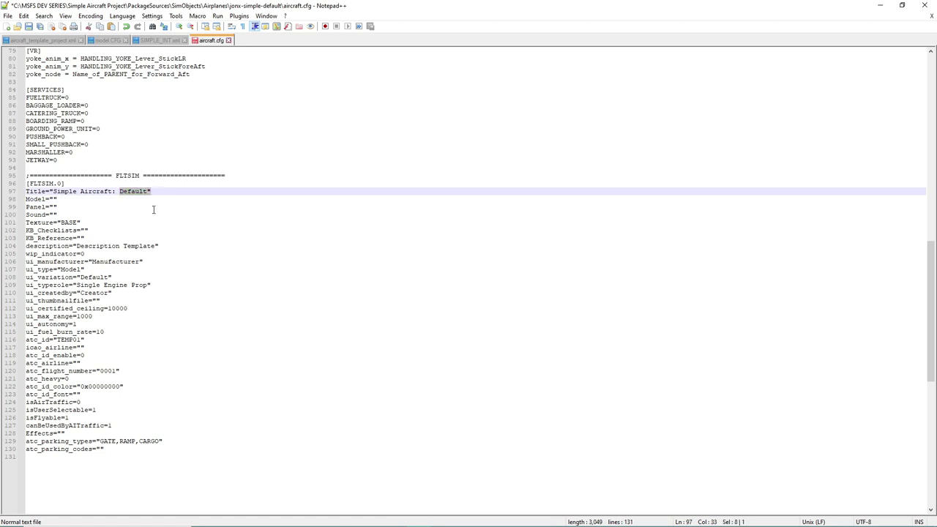
{"action": "left_click", "coordinate": [104, 207]}
Arrange the aircraft.cfg editor and the jonx-simple-default folder window side by side, with both the FLTSIM.0 entries and the folders visible
{"action": "left_click", "coordinate": [42, 199]}
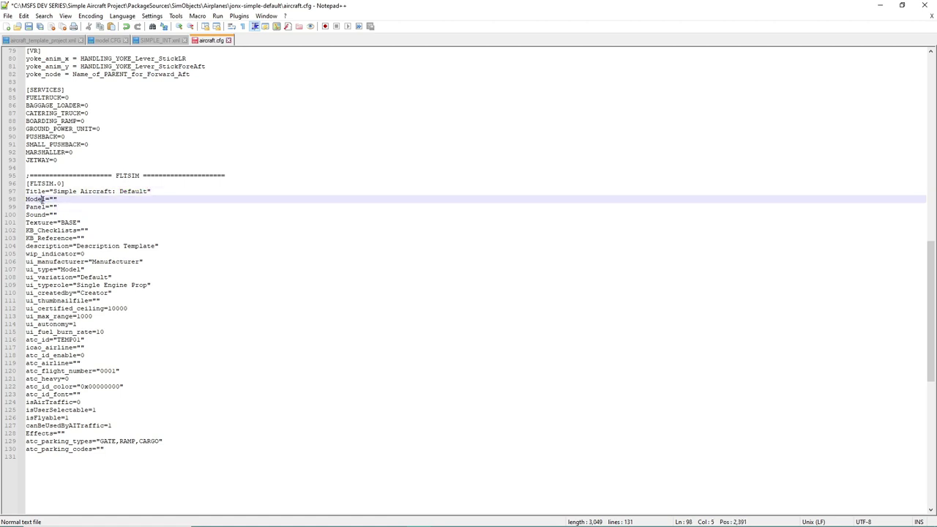
{"action": "left_click", "coordinate": [45, 207]}
{"action": "left_click", "coordinate": [46, 214]}
{"action": "left_click", "coordinate": [51, 222]}
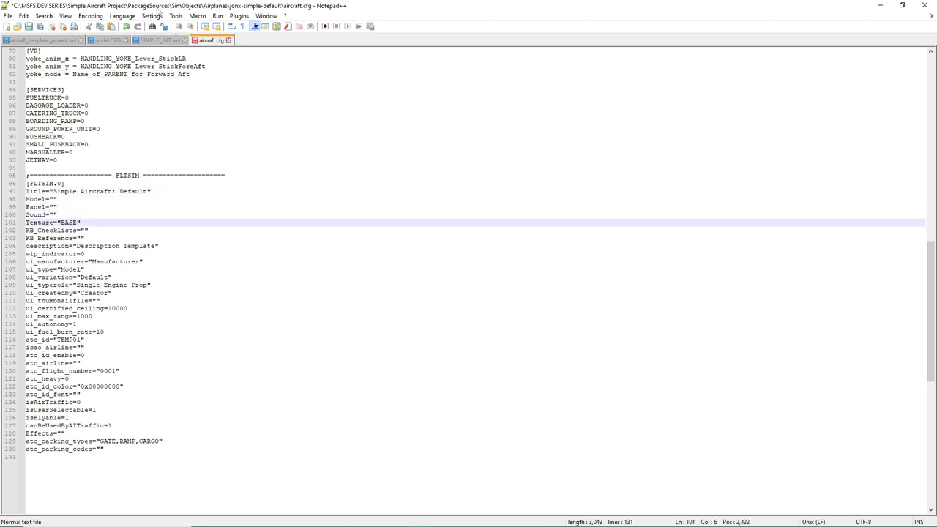
{"action": "left_click_drag", "start_coordinate": [159, 10], "coordinate": [483, 54]}
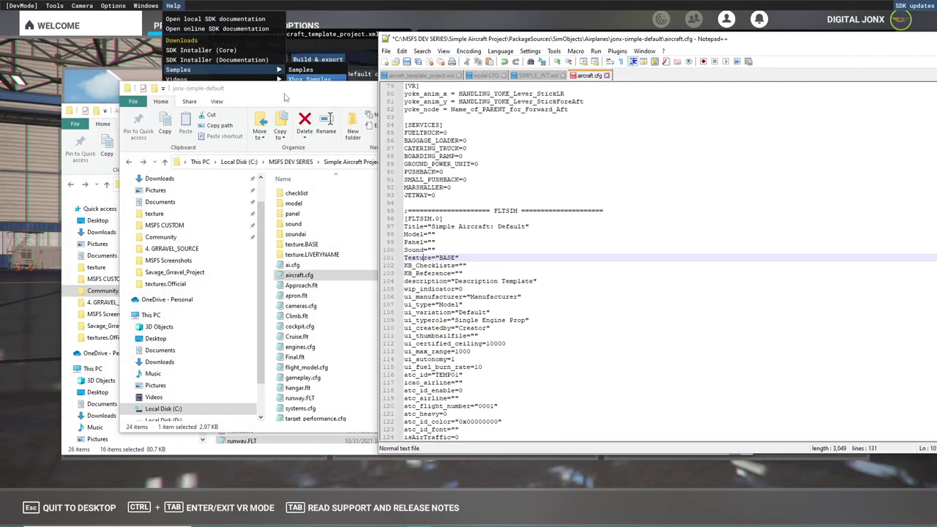
{"action": "left_click_drag", "start_coordinate": [242, 88], "coordinate": [120, 64]}
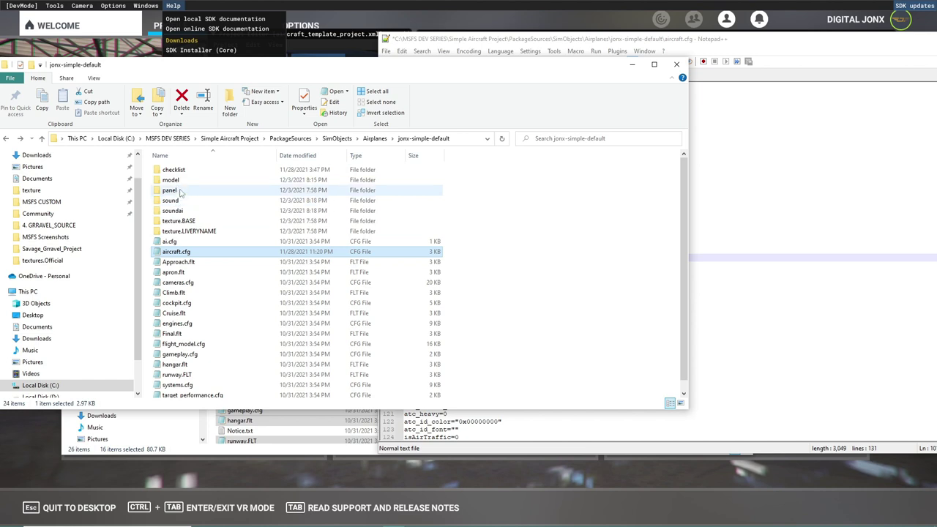
{"action": "left_click", "coordinate": [502, 42]}
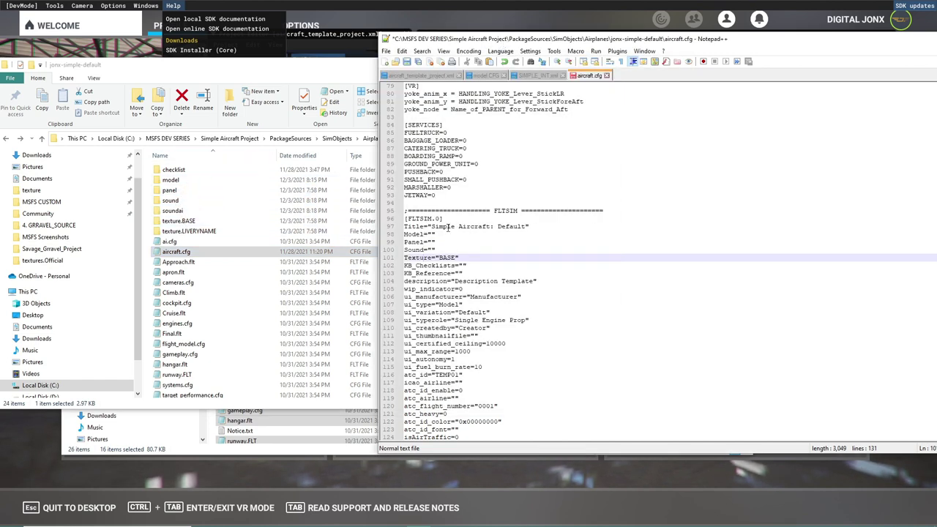
Compare the Model, Panel, Sound and Texture entries of FLTSIM.0 with the matching folders in the aircraft package
{"action": "left_click", "coordinate": [432, 242]}
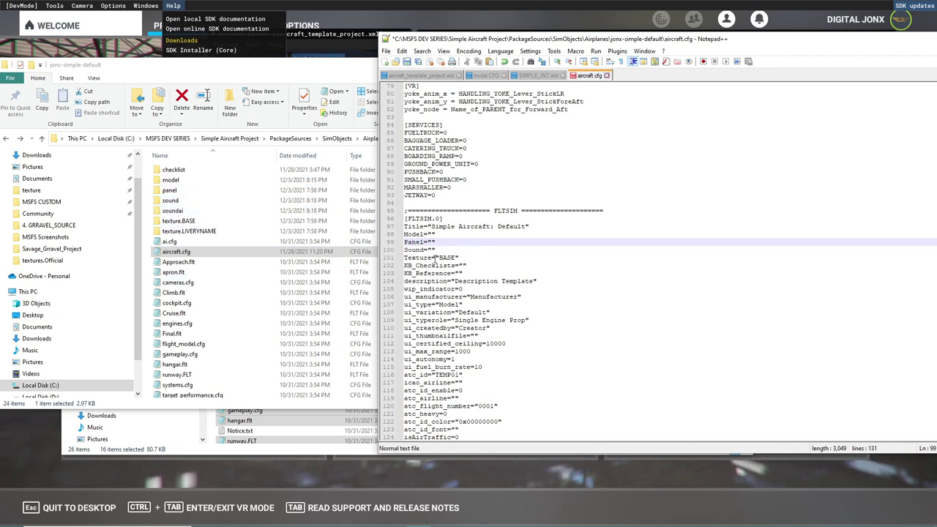
{"action": "left_click_drag", "start_coordinate": [439, 257], "coordinate": [458, 258]}
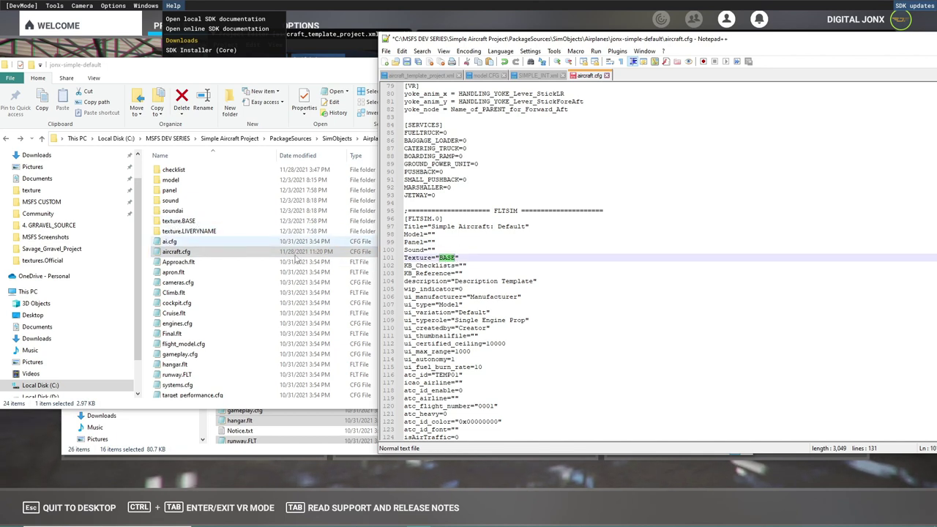
{"action": "left_click", "coordinate": [439, 258]}
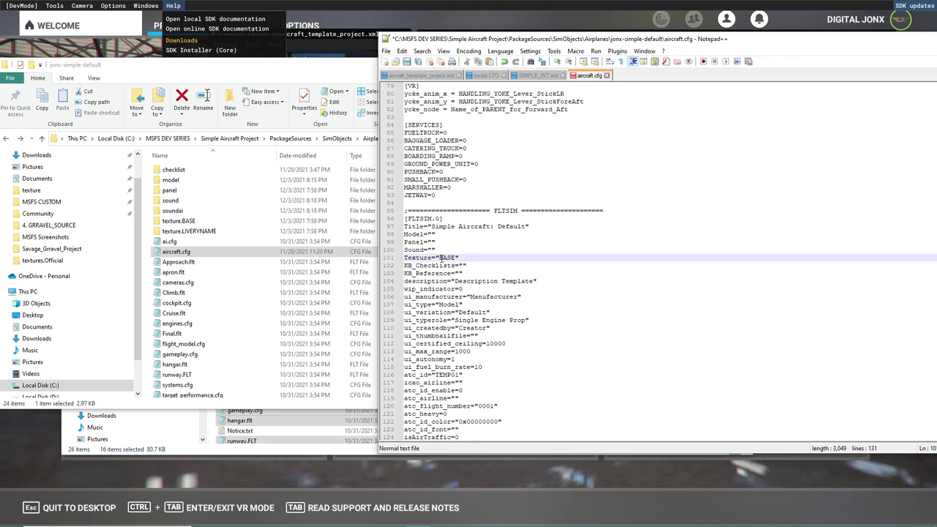
{"action": "left_click_drag", "start_coordinate": [439, 257], "coordinate": [456, 257]}
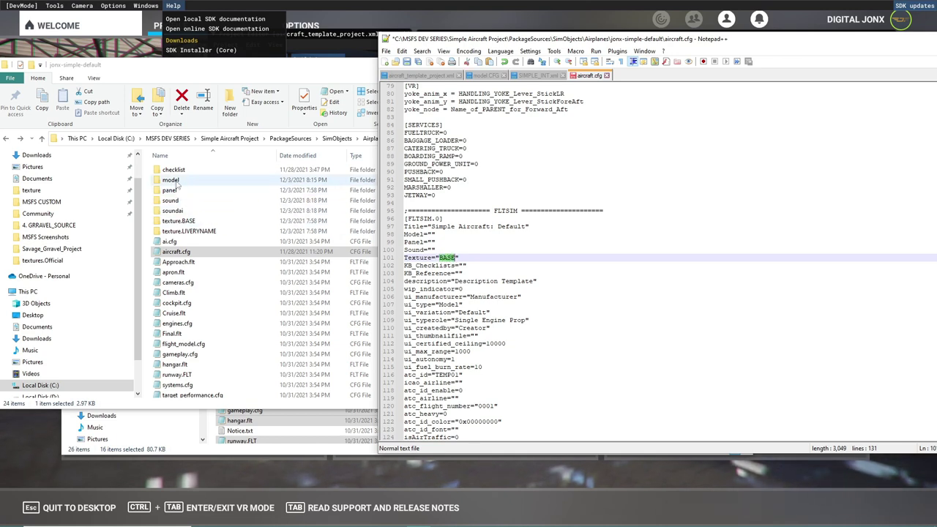
{"action": "left_click", "coordinate": [432, 234]}
{"action": "type", "text": "3"}
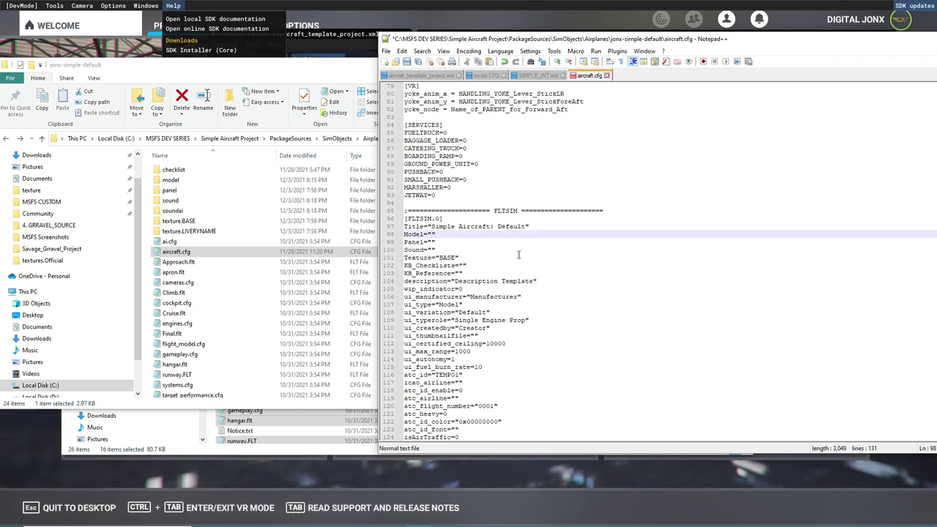
{"action": "scroll", "coordinate": [447, 273], "scroll_direction": "down", "scroll_amount": 2}
{"action": "scroll", "coordinate": [446, 273], "scroll_direction": "down", "scroll_amount": 1}
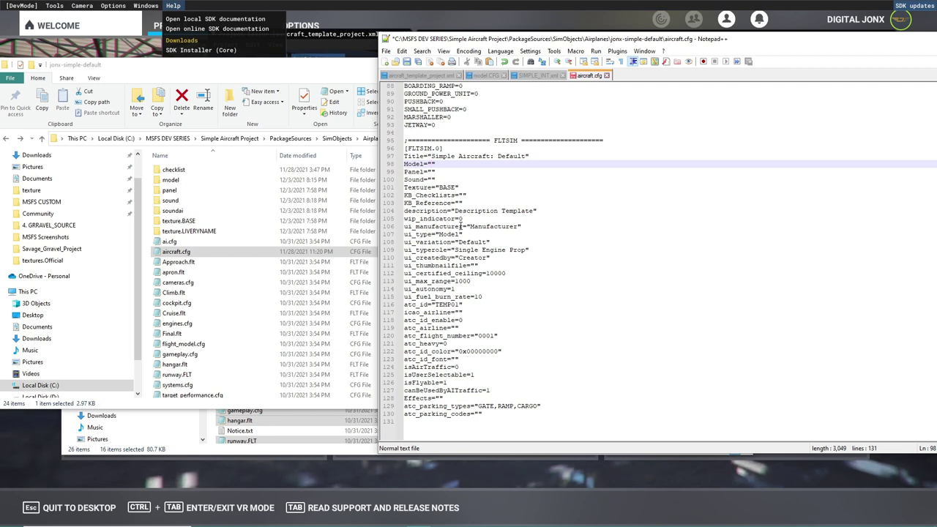
Set the FLTSIM.0 description to "This aircraft was made for the MSFS Dev Series"
{"action": "scroll", "coordinate": [496, 286], "scroll_direction": "down", "scroll_amount": 1}
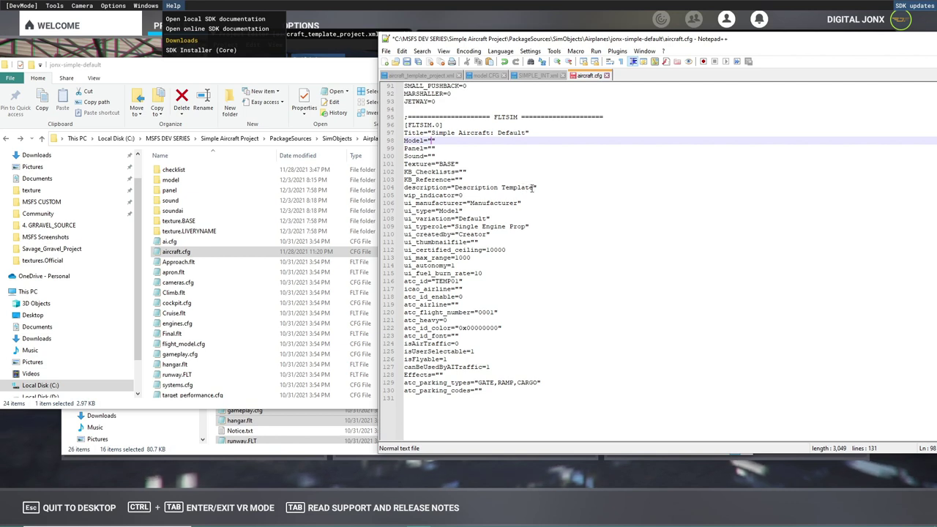
{"action": "left_click_drag", "start_coordinate": [533, 188], "coordinate": [456, 187]}
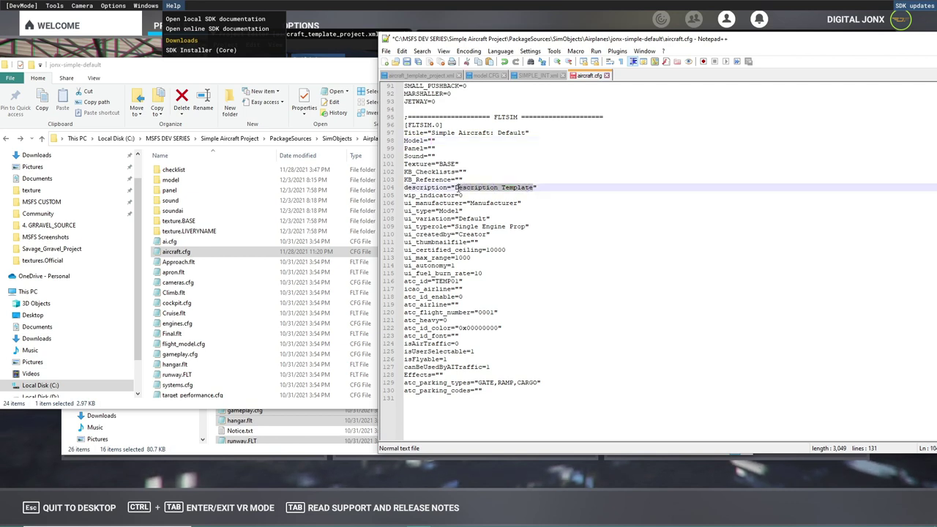
{"action": "type", "text": "D"}
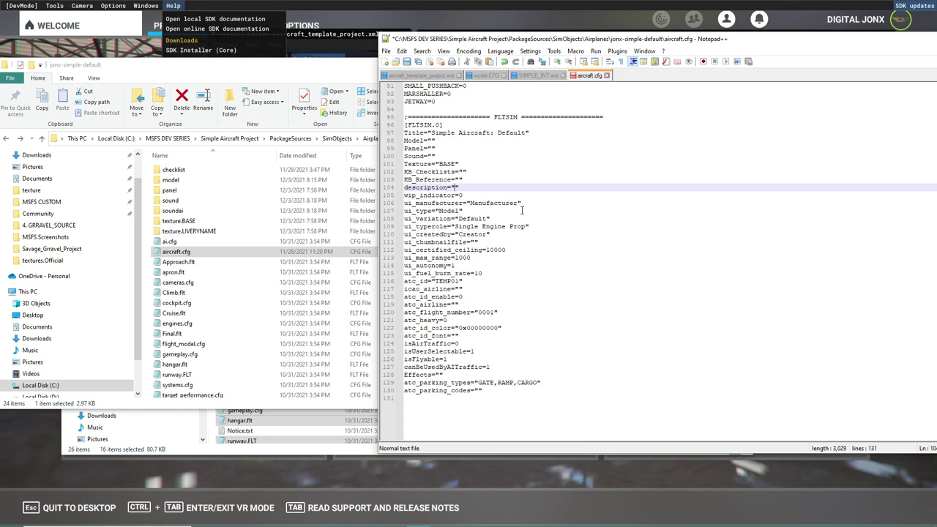
{"action": "type", "text": "This "}
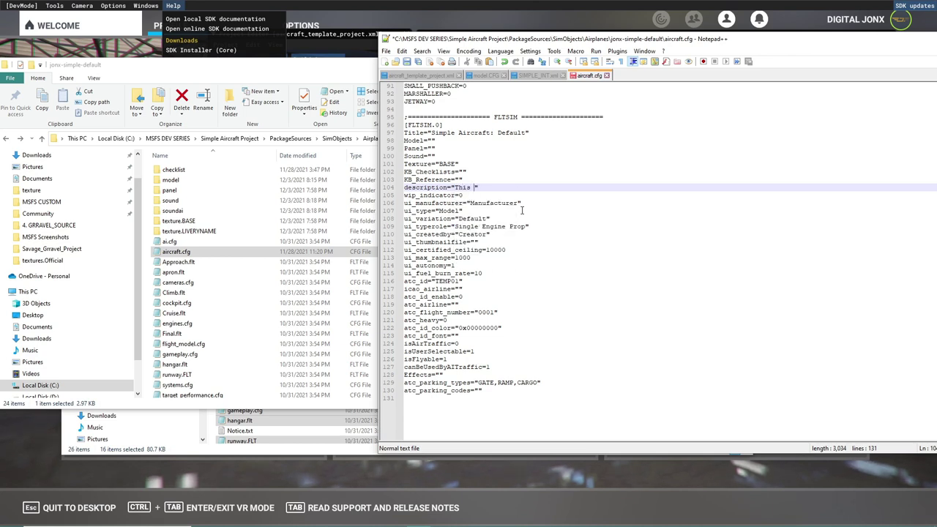
{"action": "type", "text": "aircraft was ma"}
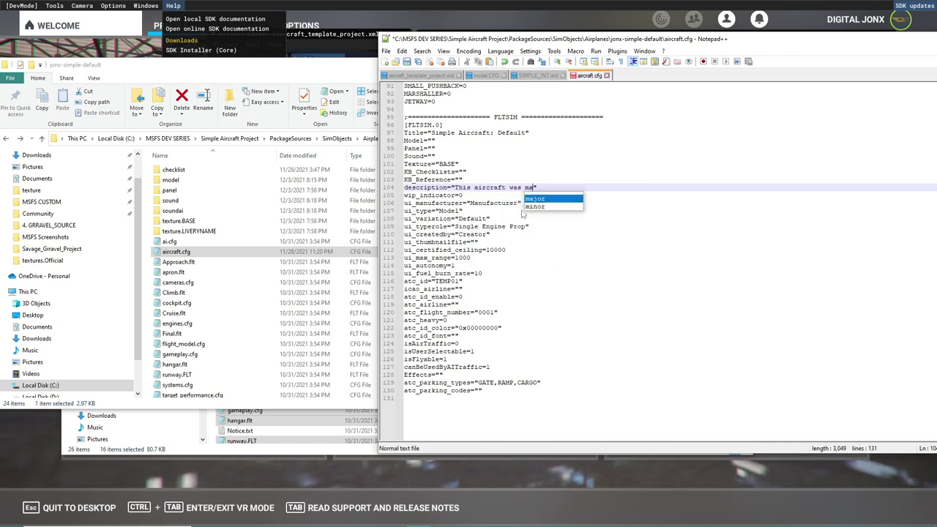
{"action": "type", "text": "de "}
{"action": "type", "text": "for the MSFS"}
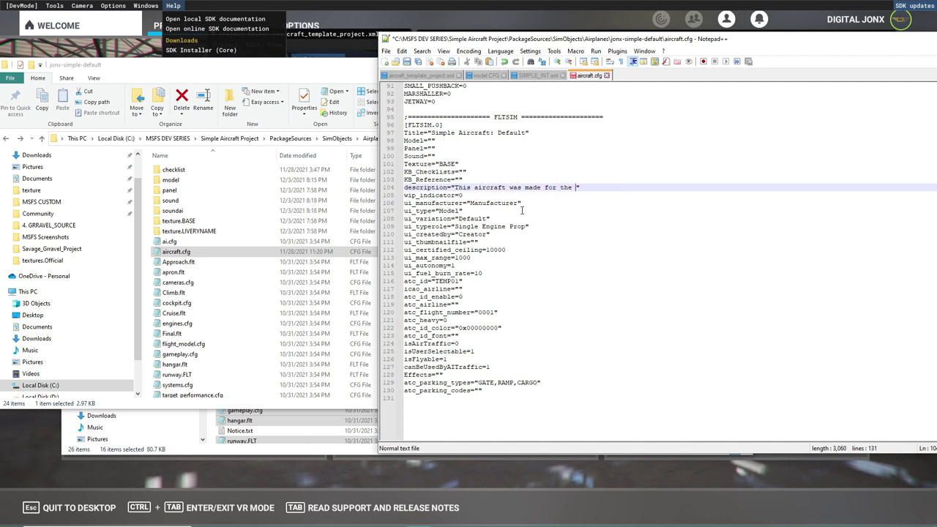
{"action": "type", "text": " Dev Series"}
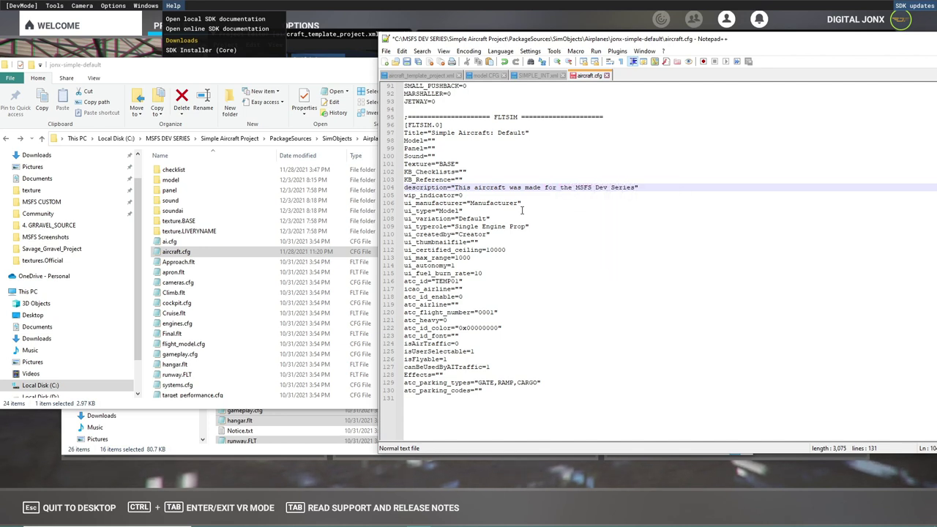
Set ui_manufacturer to "CGTrader" and ui_type to "Simple" in the FLTSIM.0 section
{"action": "left_click", "coordinate": [520, 205]}
{"action": "left_click_drag", "start_coordinate": [519, 202], "coordinate": [472, 203]}
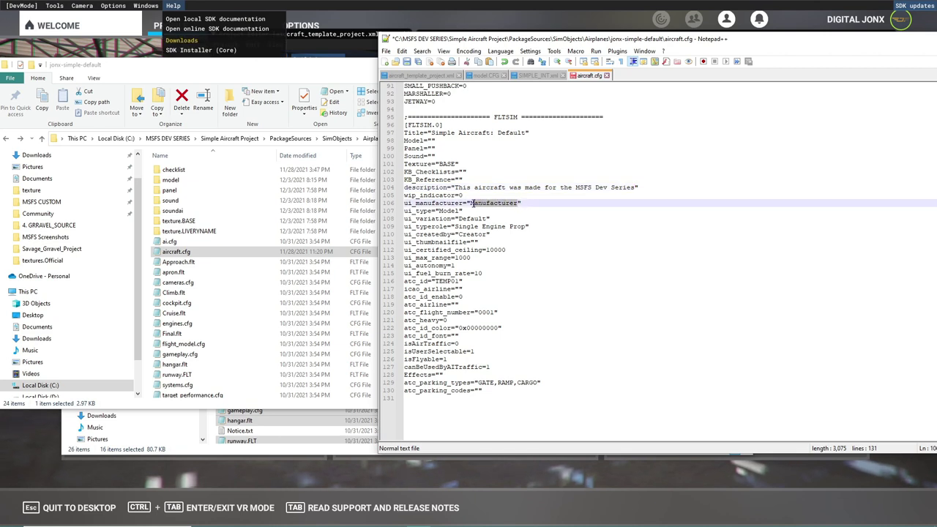
{"action": "type", "text": "CG"}
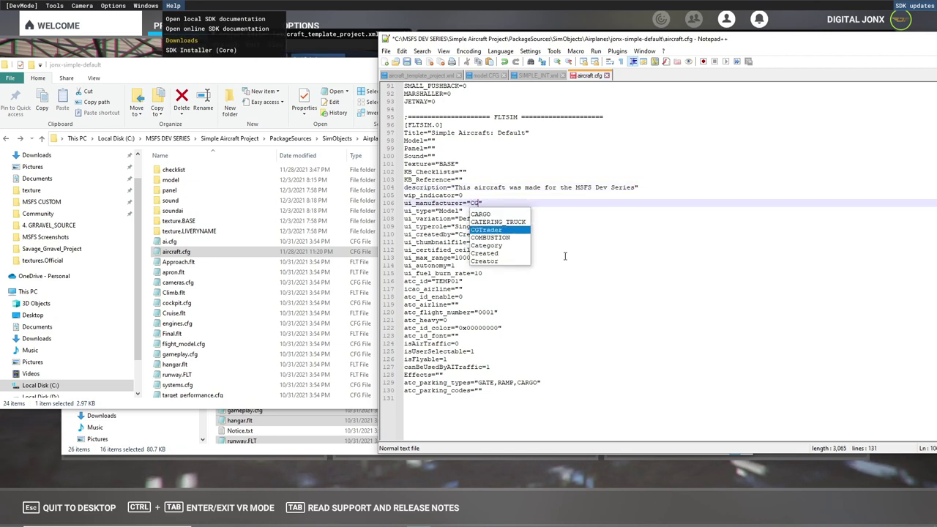
{"action": "type", "text": "Trader"}
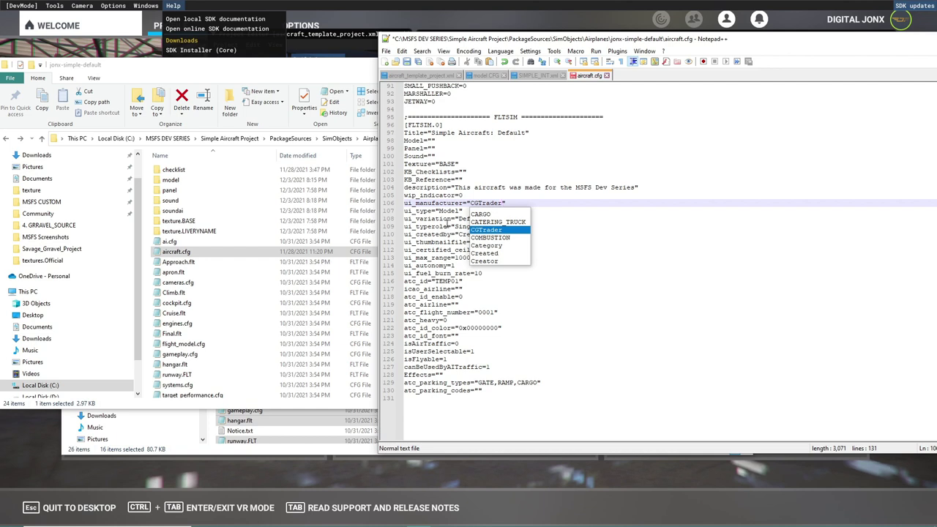
{"action": "key", "text": "Escape"}
{"action": "double_click", "coordinate": [449, 211]}
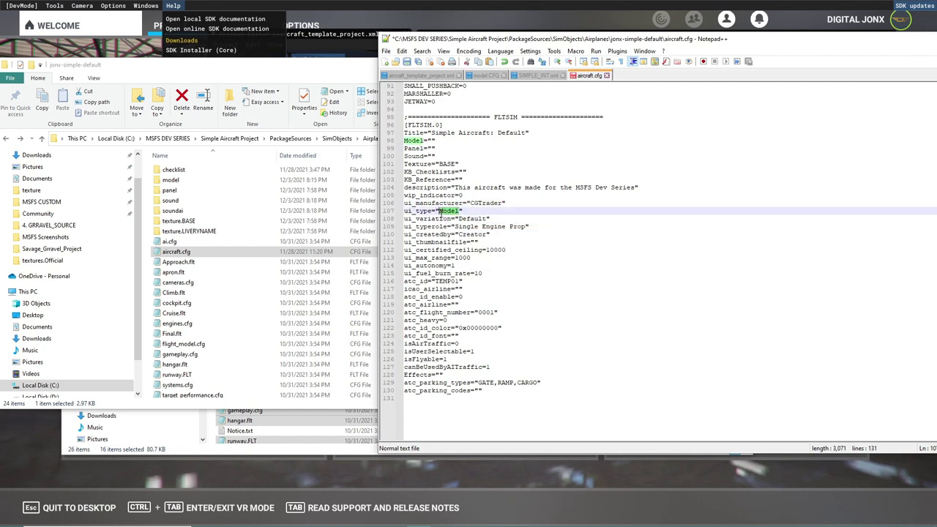
{"action": "type", "text": "Simple"}
{"action": "left_click", "coordinate": [573, 233]}
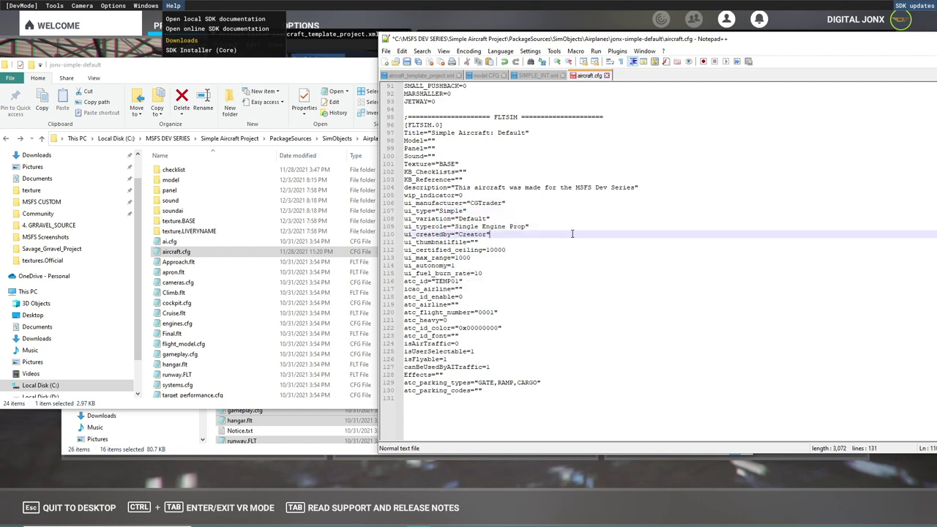
Examine the ui_variation and ui_createdby entries in the FLTSIM.0 section
{"action": "left_click", "coordinate": [480, 219]}
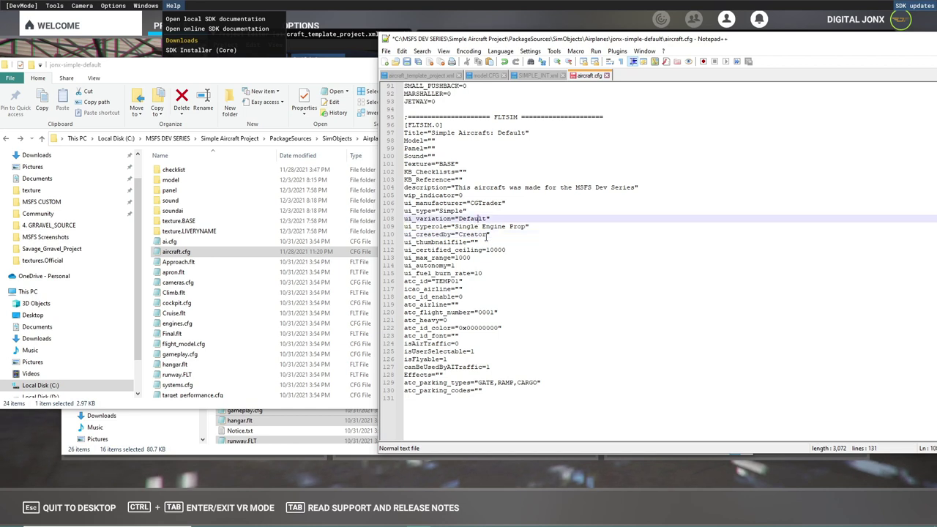
{"action": "left_click_drag", "start_coordinate": [487, 234], "coordinate": [459, 235]}
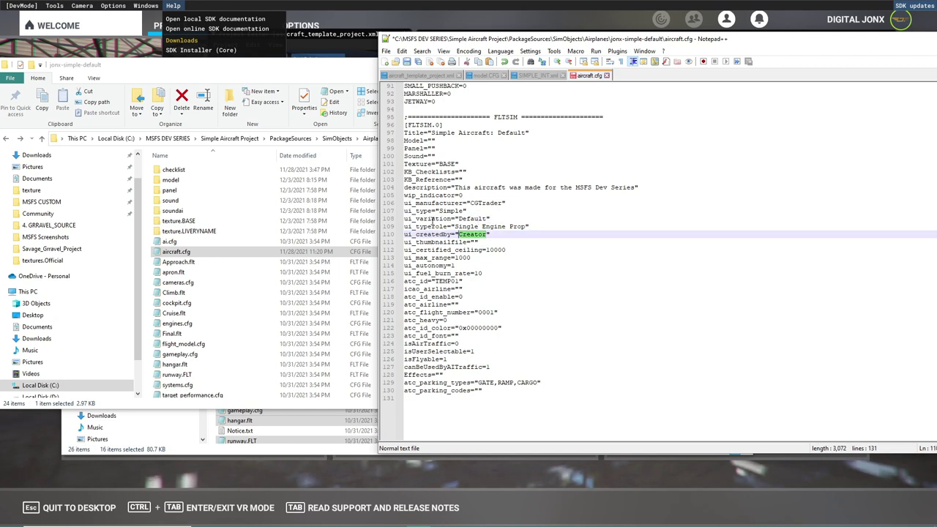
{"action": "mouse_move", "coordinate": [407, 218]}
{"action": "left_mouse_down"}
{"action": "mouse_move", "coordinate": [512, 218]}
{"action": "mouse_move", "coordinate": [393, 219]}
{"action": "left_mouse_up"}
{"action": "left_click", "coordinate": [514, 218]}
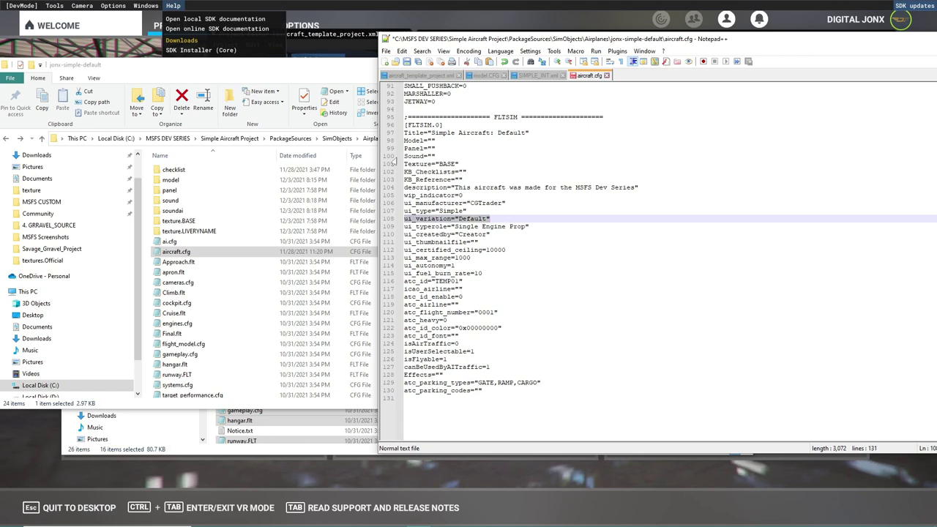
Switch to the simulator, clear the project windows from view and view the Cessna 208 B Grand Caravan EX liveries in the World Map
{"action": "left_click", "coordinate": [330, 5]}
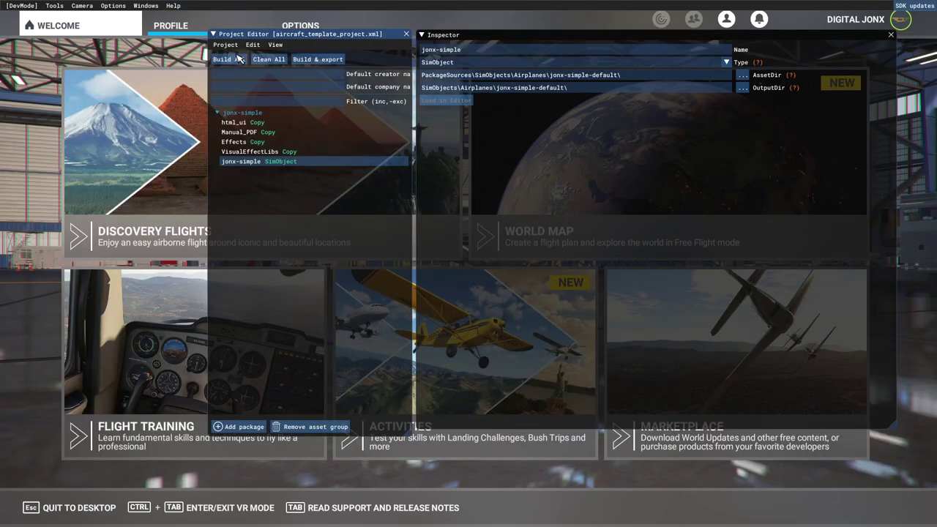
{"action": "left_click", "coordinate": [406, 34]}
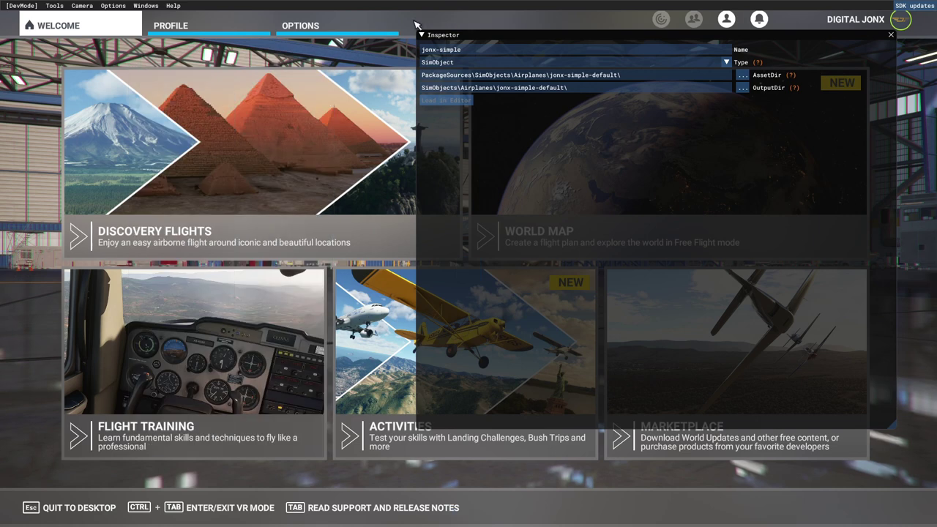
{"action": "left_click_drag", "start_coordinate": [544, 38], "coordinate": [0, 38]}
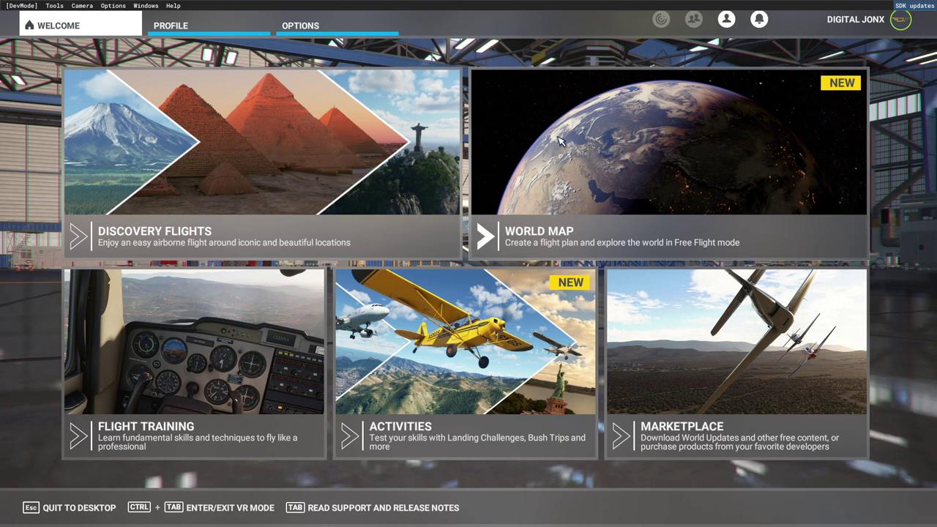
{"action": "left_click", "coordinate": [540, 231]}
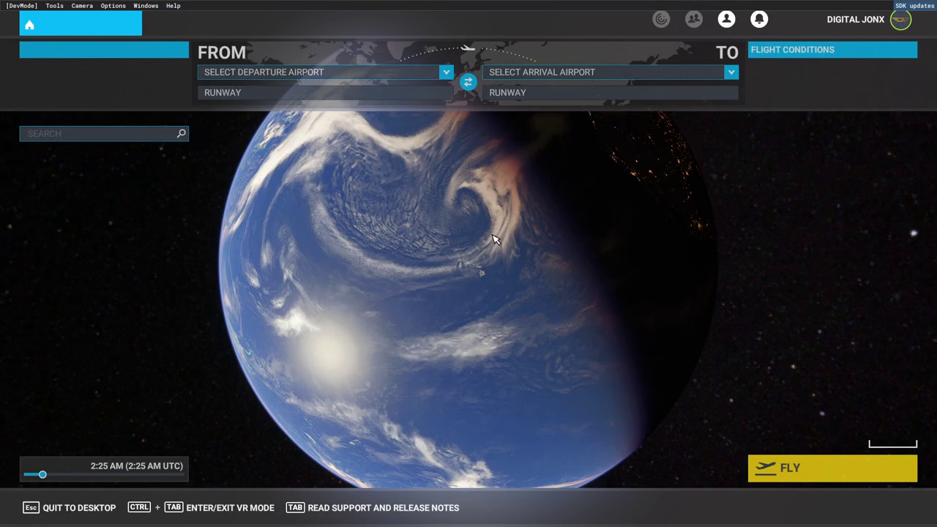
{"action": "left_click", "coordinate": [119, 84]}
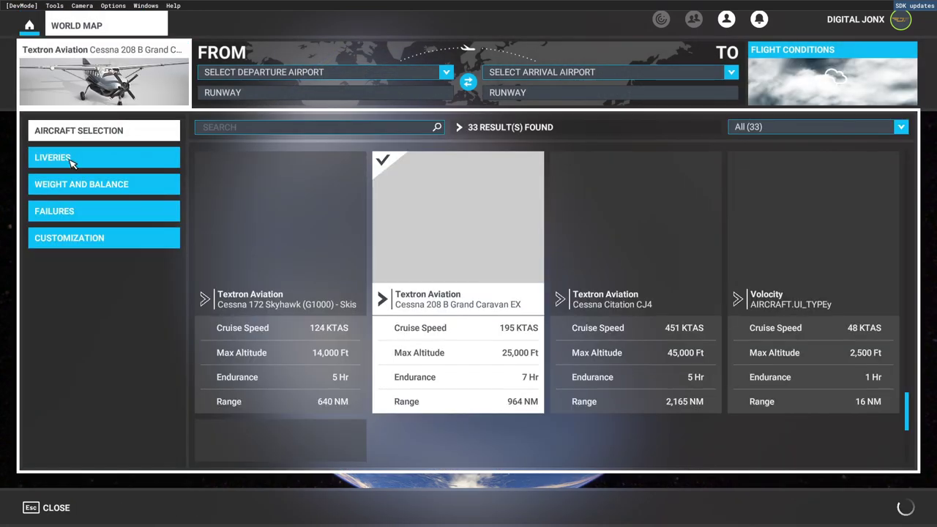
{"action": "left_click", "coordinate": [72, 161]}
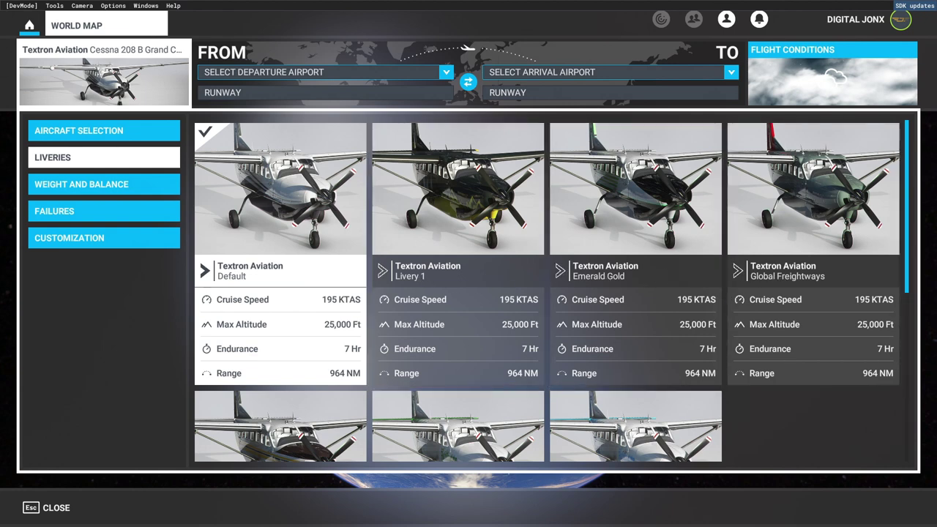
Return to aircraft.cfg and compare the FLTSIM.0 ui_variation value with the livery name in the simulator
{"action": "key", "text": "super"}
{"action": "left_click", "coordinate": [421, 518]}
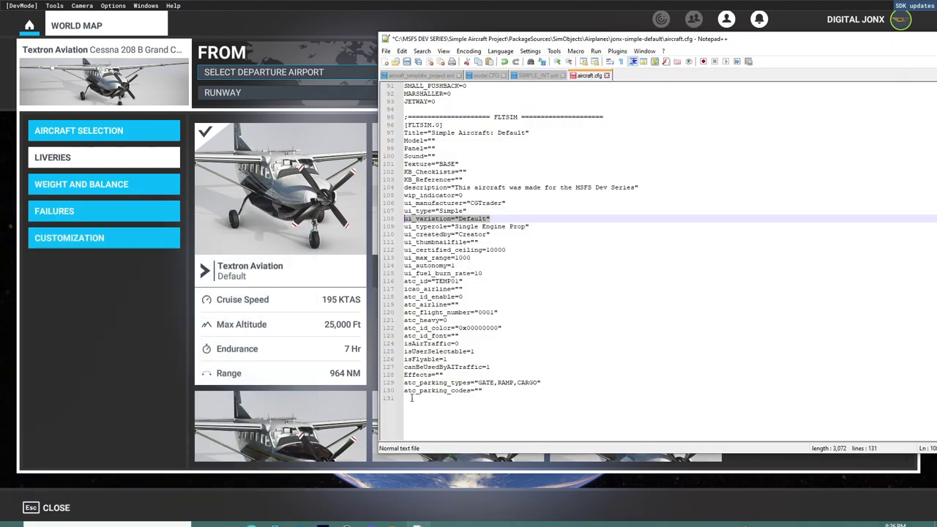
{"action": "left_click", "coordinate": [454, 218]}
{"action": "double_click", "coordinate": [460, 218]}
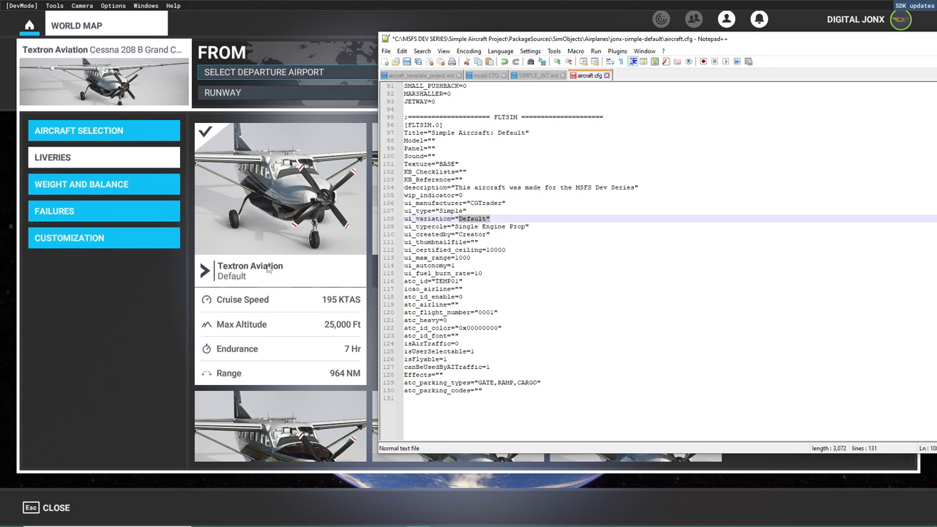
Set ui_createdby to "Jonx" in the FLTSIM.0 section
{"action": "left_click", "coordinate": [514, 246]}
{"action": "double_click", "coordinate": [483, 234]}
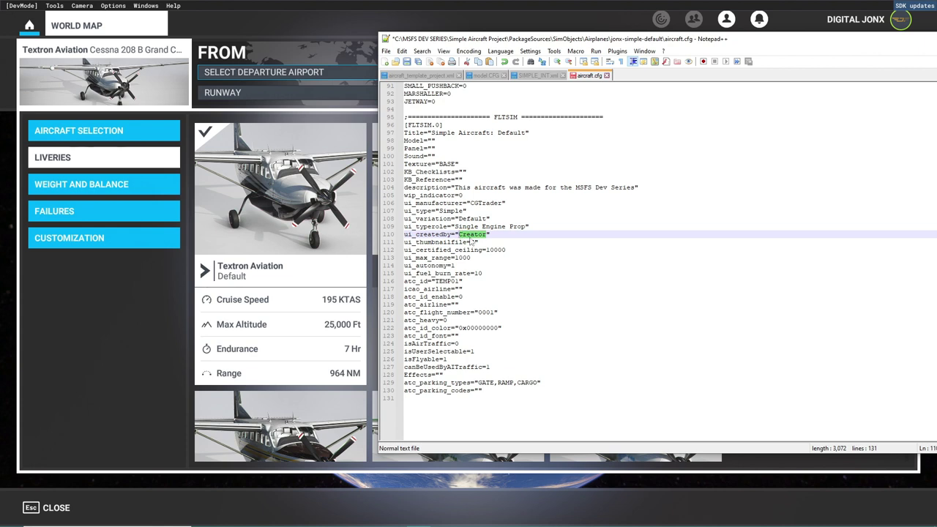
{"action": "type", "text": "Jonx"}
{"action": "left_click", "coordinate": [437, 250]}
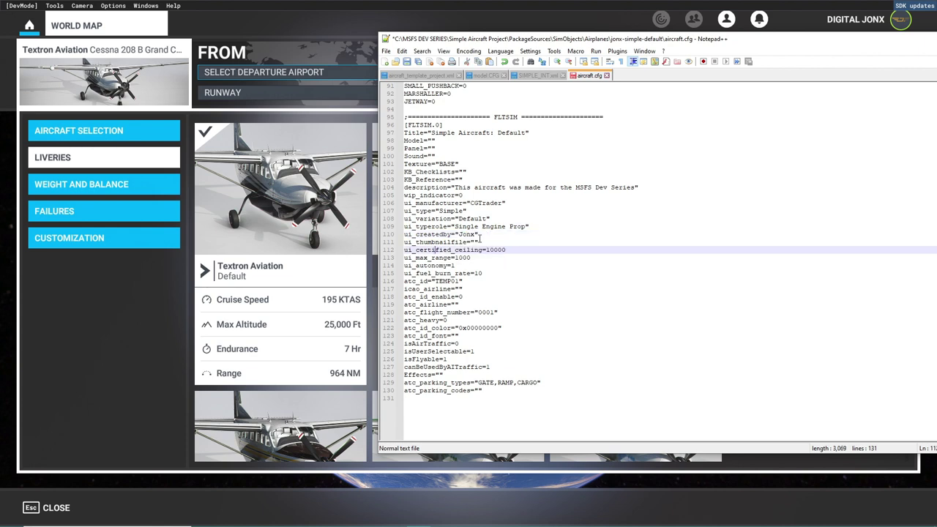
Compare the atc_id entry of FLTSIM.0 with the tail number option in the simulator's aircraft customization settings
{"action": "left_click_drag", "start_coordinate": [460, 281], "coordinate": [437, 281]}
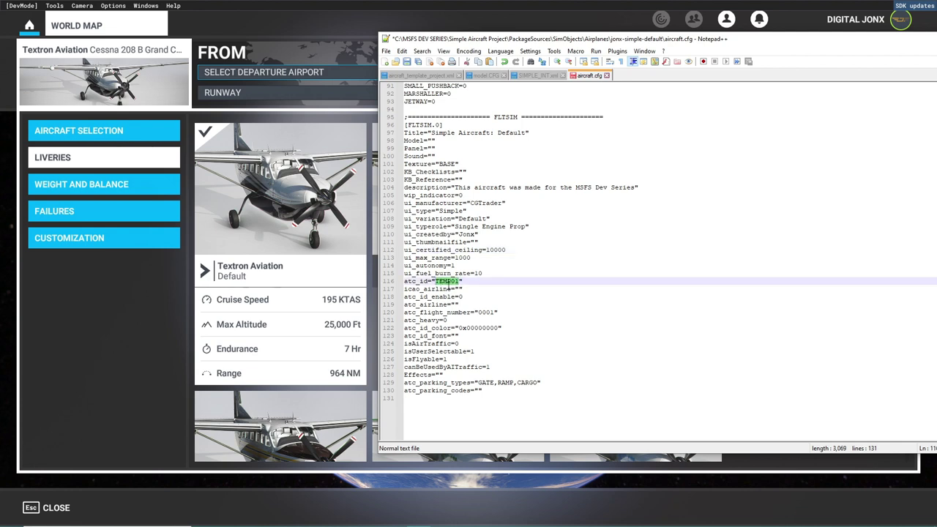
{"action": "left_click", "coordinate": [143, 314]}
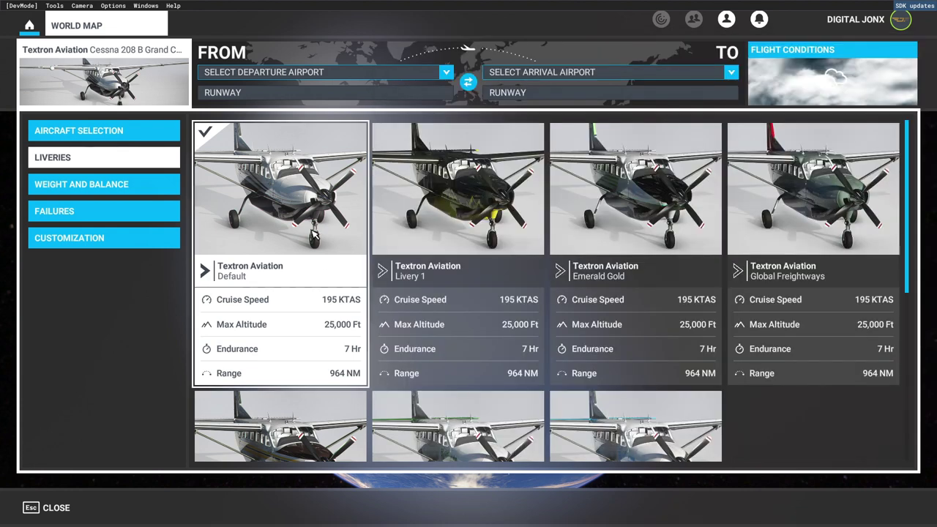
{"action": "left_click", "coordinate": [104, 235]}
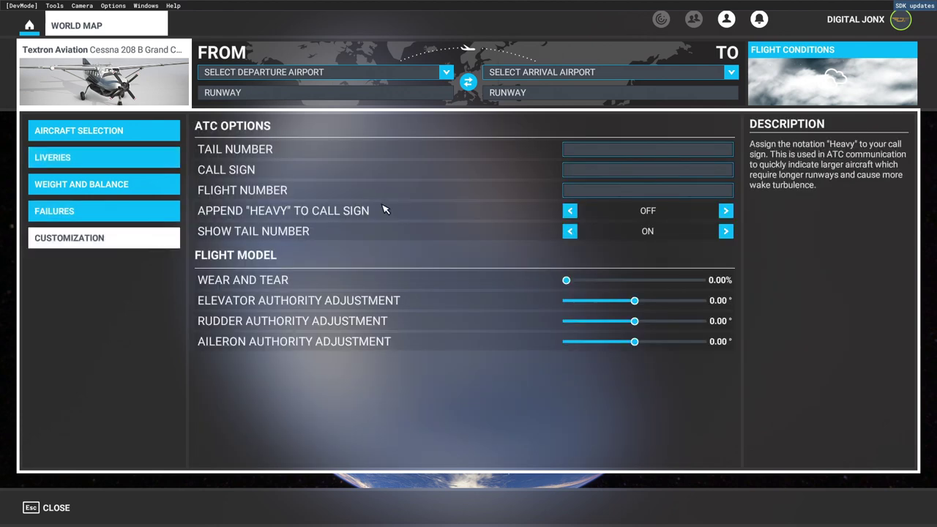
{"action": "left_click", "coordinate": [615, 157]}
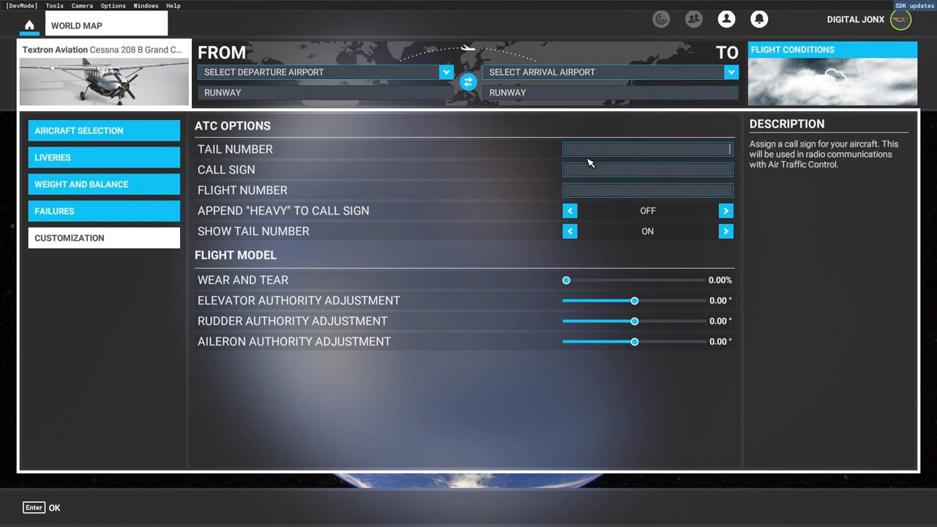
{"action": "key", "text": "super"}
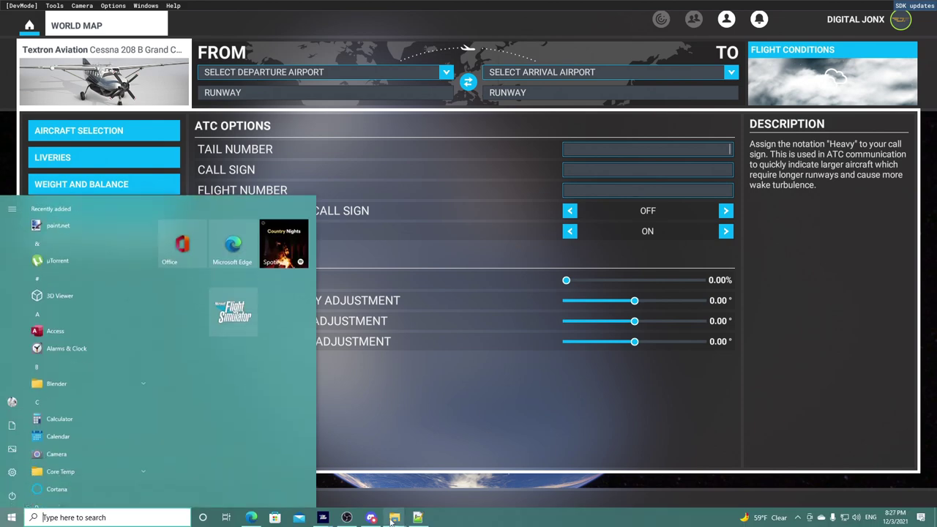
Switch back to aircraft.cfg and set the FLTSIM.0 atc_id to "SIMP01"
{"action": "left_click", "coordinate": [394, 517]}
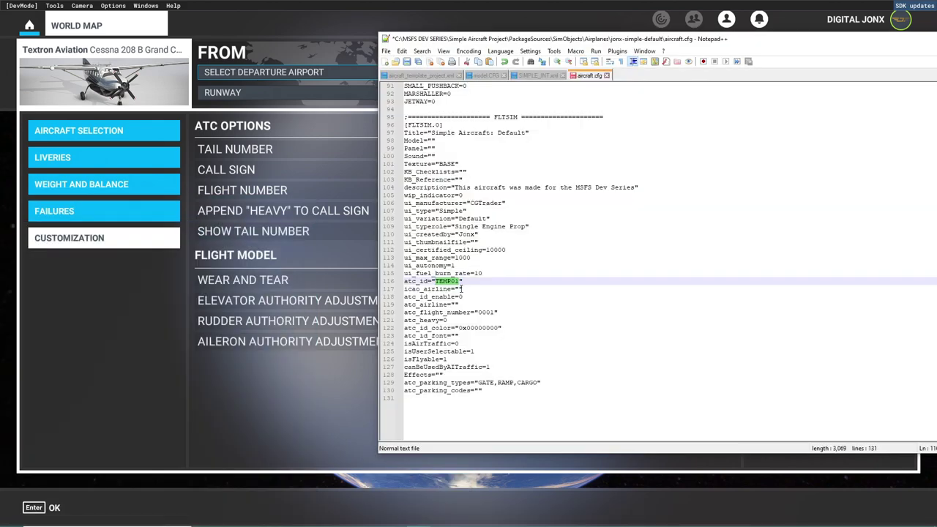
{"action": "left_click", "coordinate": [462, 282]}
{"action": "key", "text": "BackSpace"}
{"action": "type", "text": "SI"}
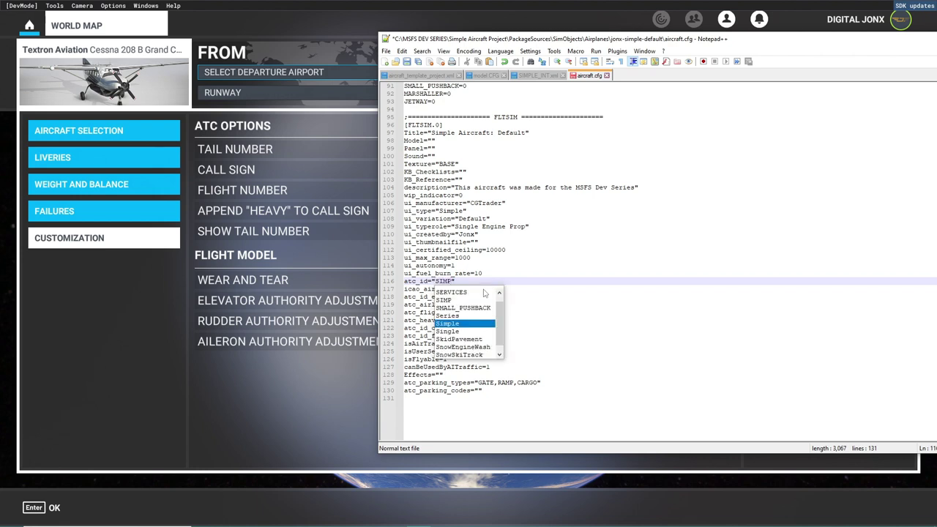
{"action": "type", "text": "MP01"}
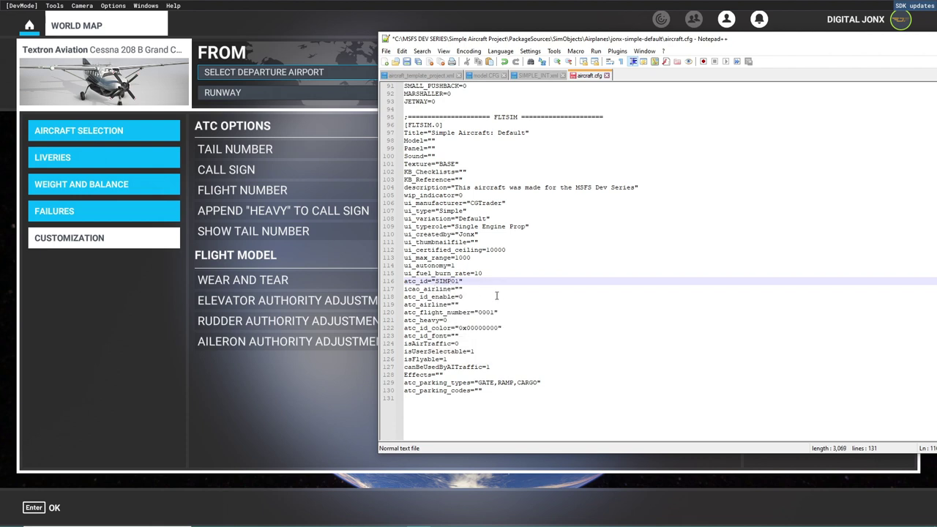
{"action": "left_click", "coordinate": [496, 296]}
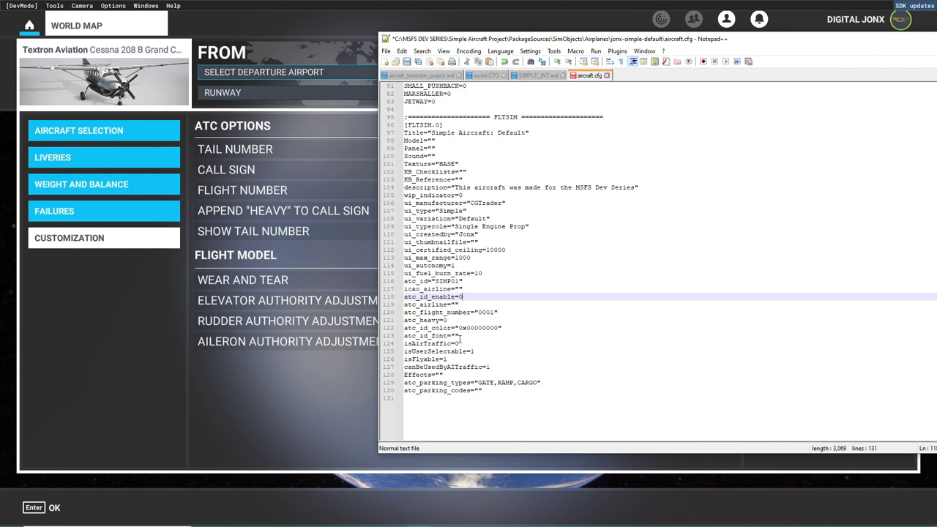
Review the remaining aircraft.cfg entries, save the file and close the text editor
{"action": "scroll", "coordinate": [505, 359], "scroll_direction": "down", "scroll_amount": 3}
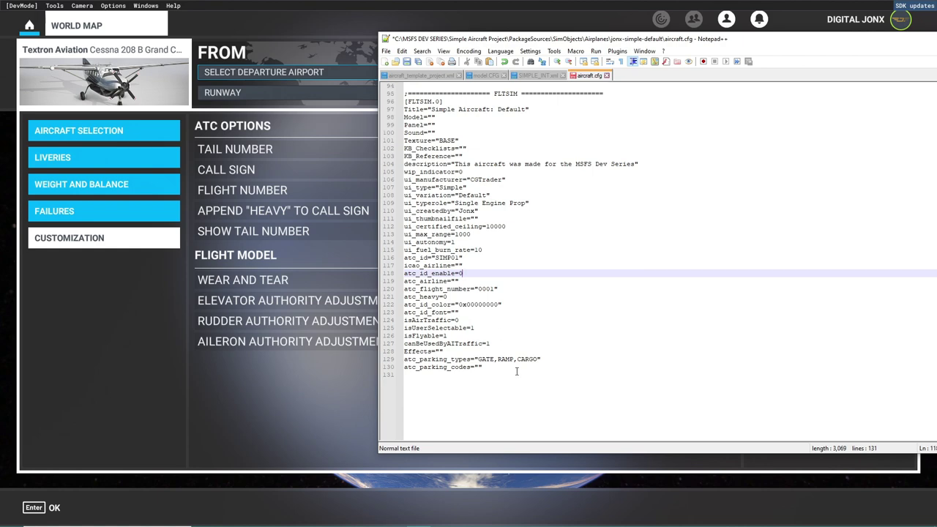
{"action": "scroll", "coordinate": [489, 376], "scroll_direction": "up", "scroll_amount": 2}
{"action": "scroll", "coordinate": [489, 376], "scroll_direction": "up", "scroll_amount": 20}
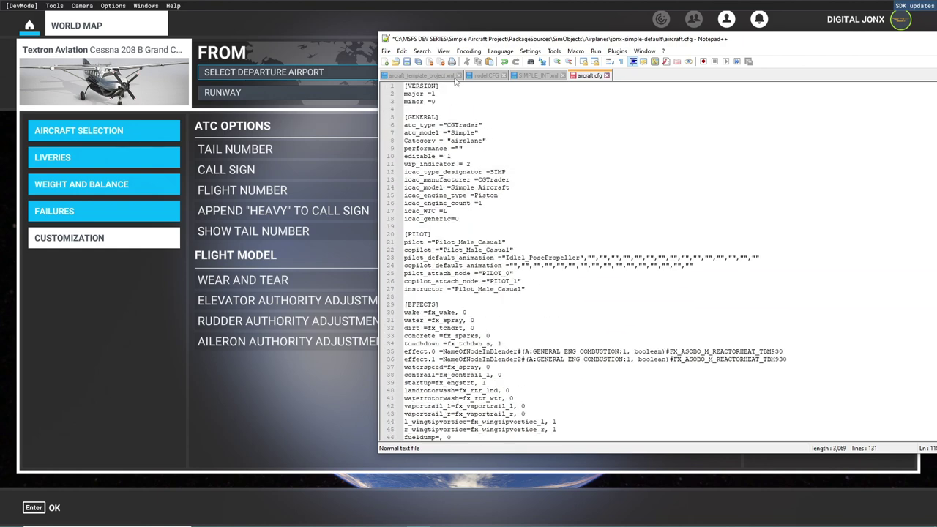
{"action": "left_click_drag", "start_coordinate": [474, 44], "coordinate": [195, 52]}
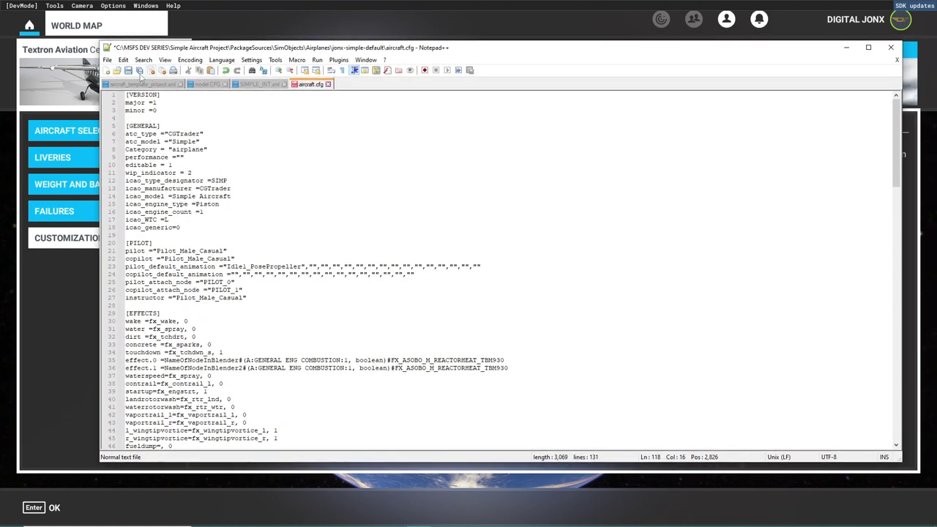
{"action": "left_click", "coordinate": [129, 71]}
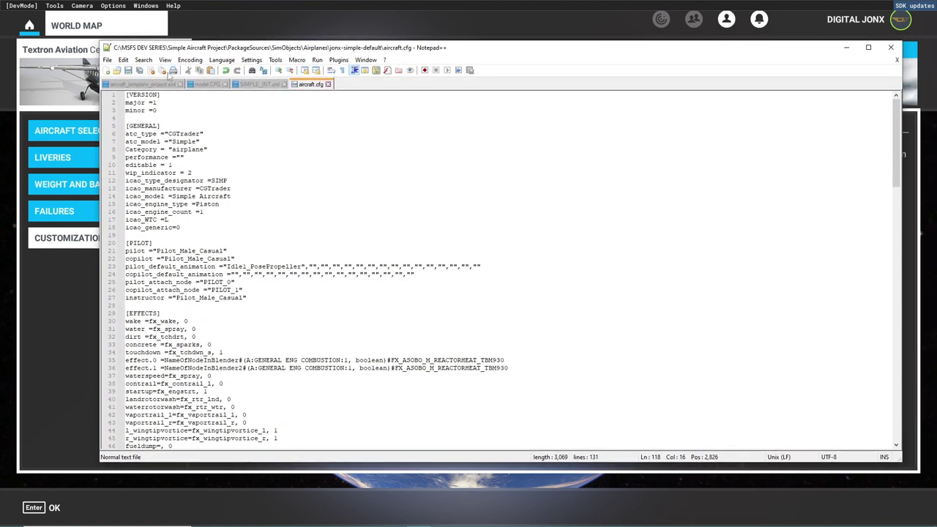
{"action": "left_click", "coordinate": [891, 48]}
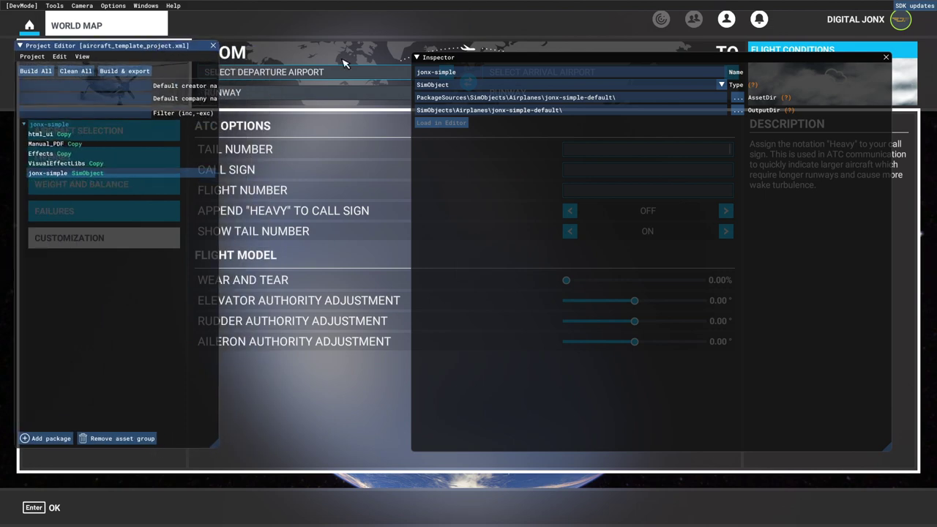
Reload aircraft_template_project.xml from the Simple Aircraft Project folder in the simulator's developer mode
{"action": "left_click_drag", "start_coordinate": [505, 62], "coordinate": [321, 51]}
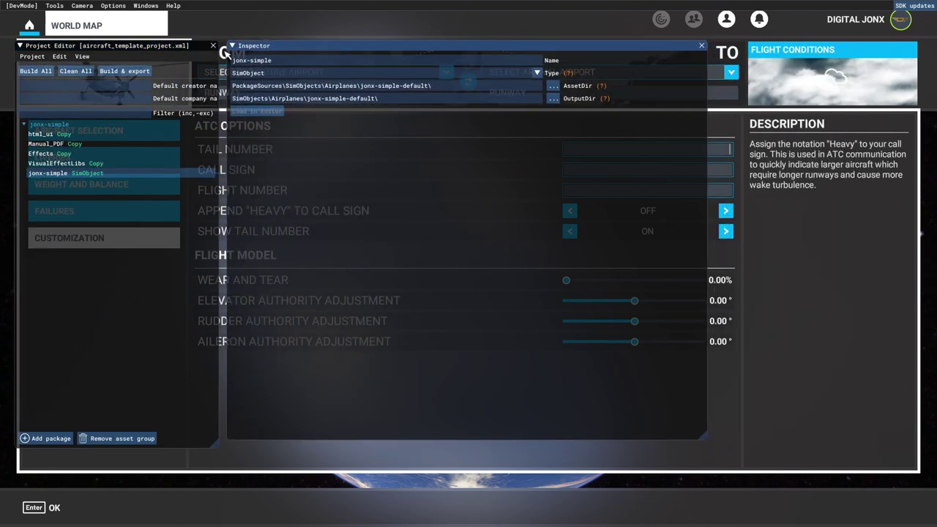
{"action": "left_click", "coordinate": [22, 6]}
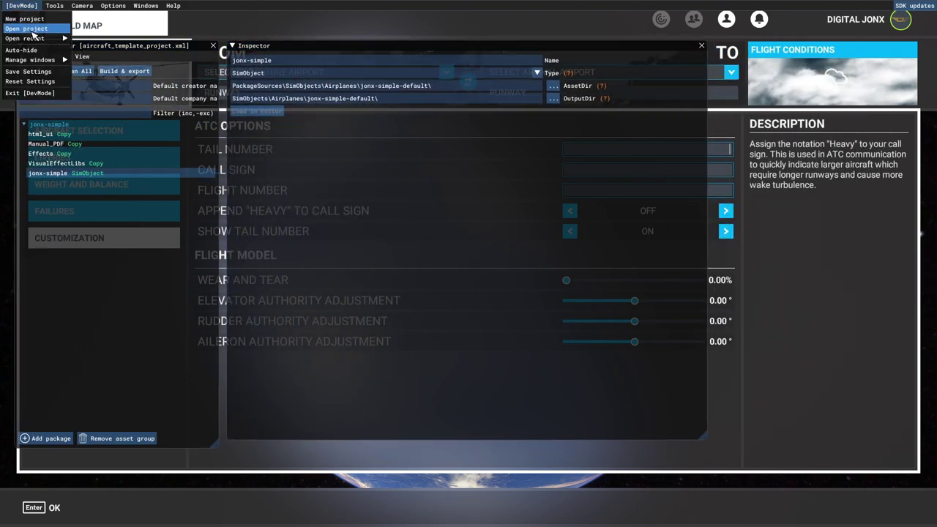
{"action": "left_click", "coordinate": [33, 32]}
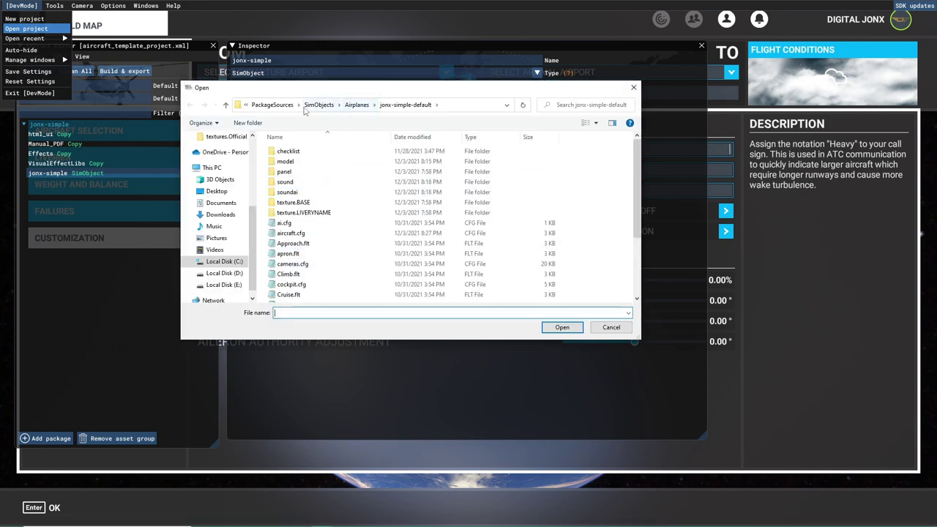
{"action": "left_click", "coordinate": [289, 107]}
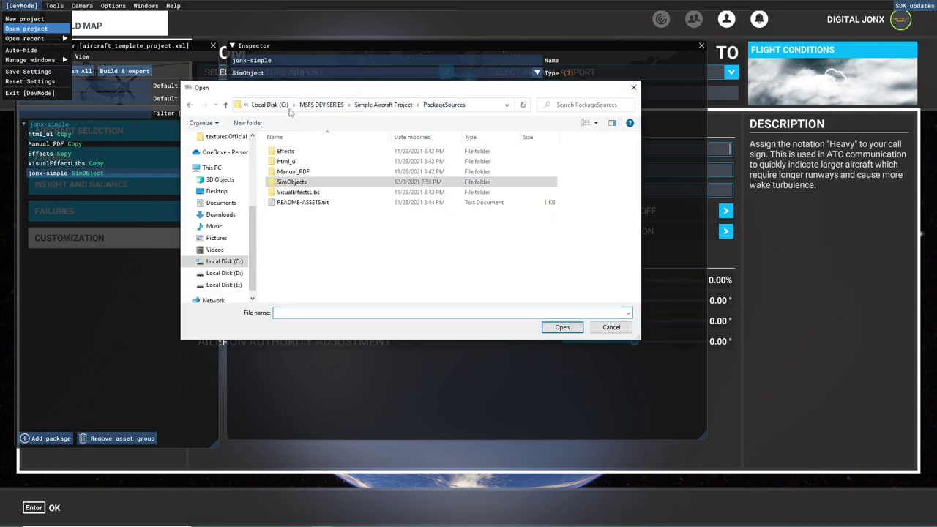
{"action": "left_click", "coordinate": [371, 107]}
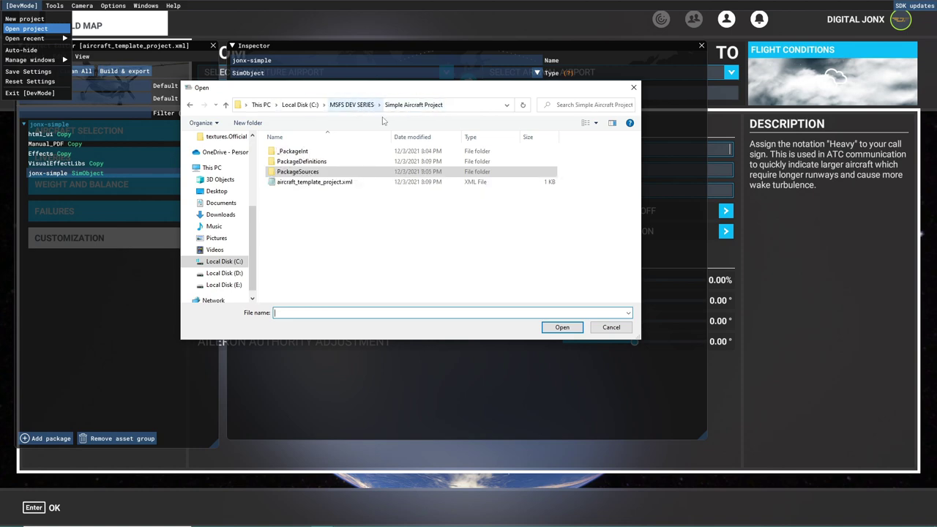
{"action": "left_click", "coordinate": [308, 182]}
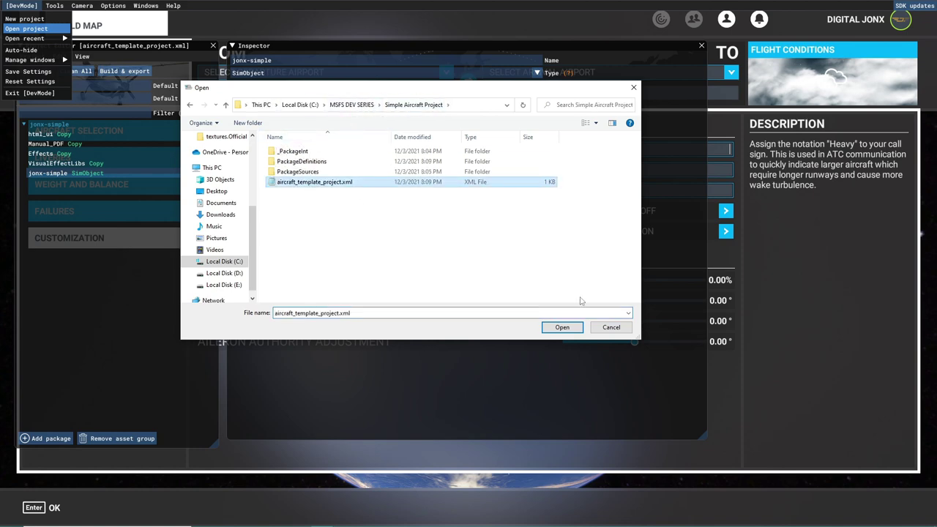
{"action": "left_click", "coordinate": [562, 328]}
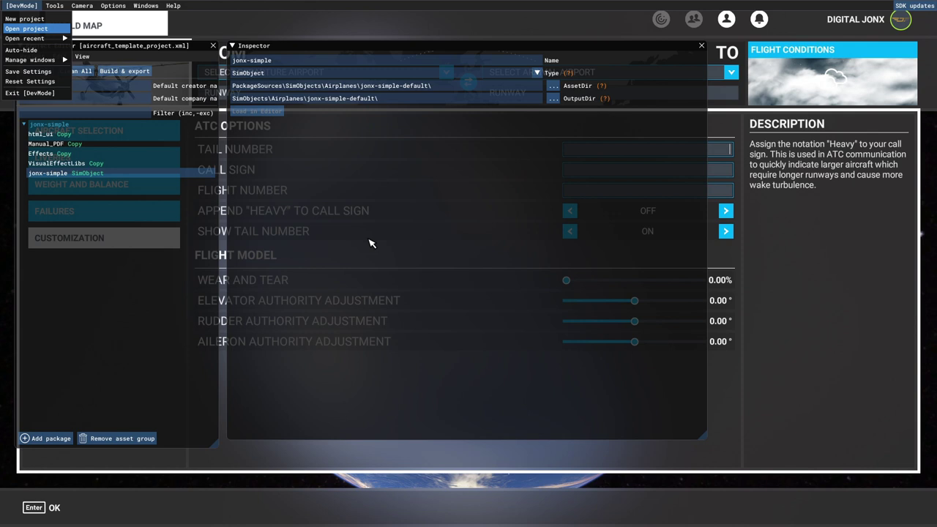
{"action": "left_click", "coordinate": [370, 243]}
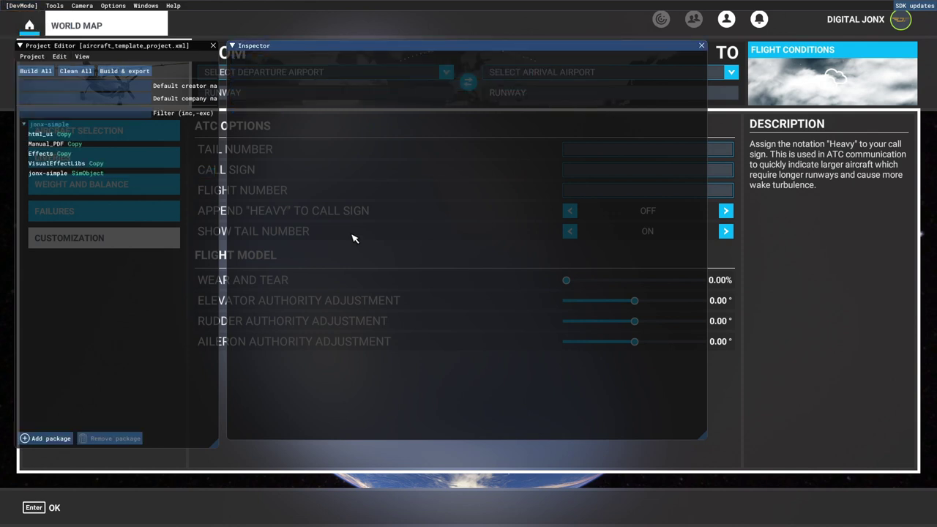
Inspect the settings of the jonx-simple package and its Manual_PDF asset group
{"action": "left_click", "coordinate": [69, 126]}
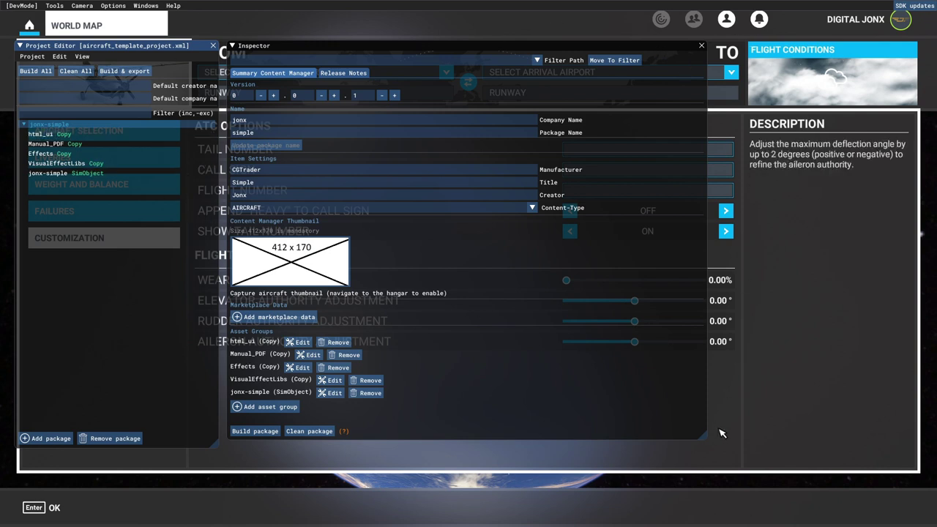
{"action": "left_click_drag", "start_coordinate": [706, 439], "coordinate": [701, 451]}
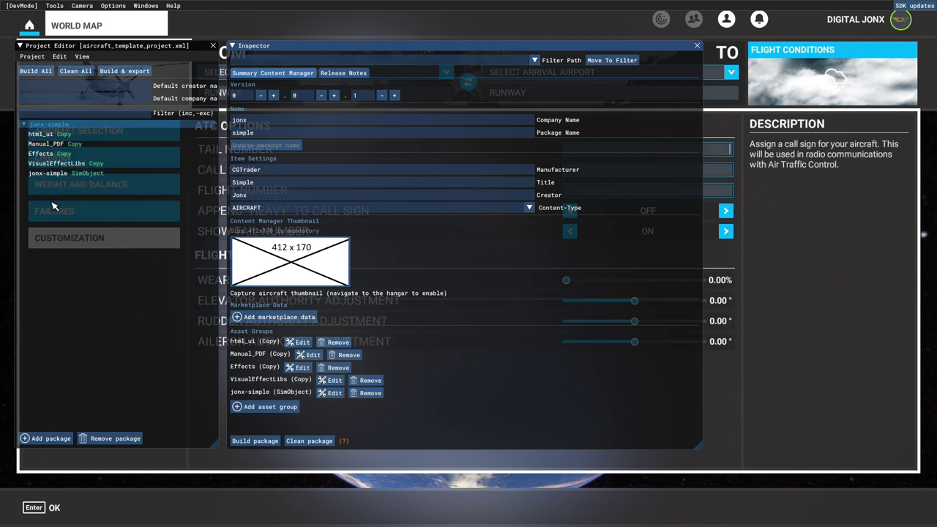
{"action": "left_click", "coordinate": [46, 144]}
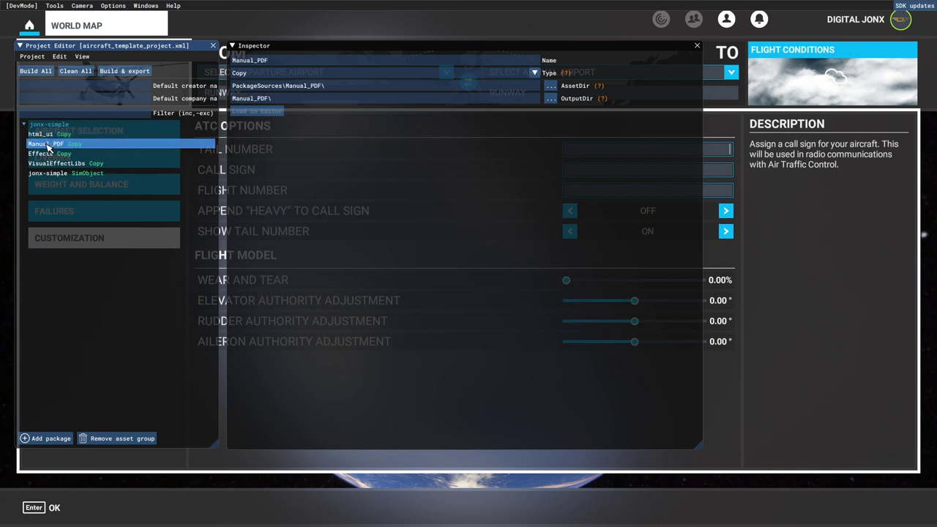
Inspect the Effects, VisualEffectLibs, jonx-simple and html_ui asset groups and the jonx-simple package settings
{"action": "left_click", "coordinate": [44, 153]}
{"action": "left_click", "coordinate": [51, 164]}
{"action": "left_click", "coordinate": [47, 173]}
{"action": "left_click", "coordinate": [52, 134]}
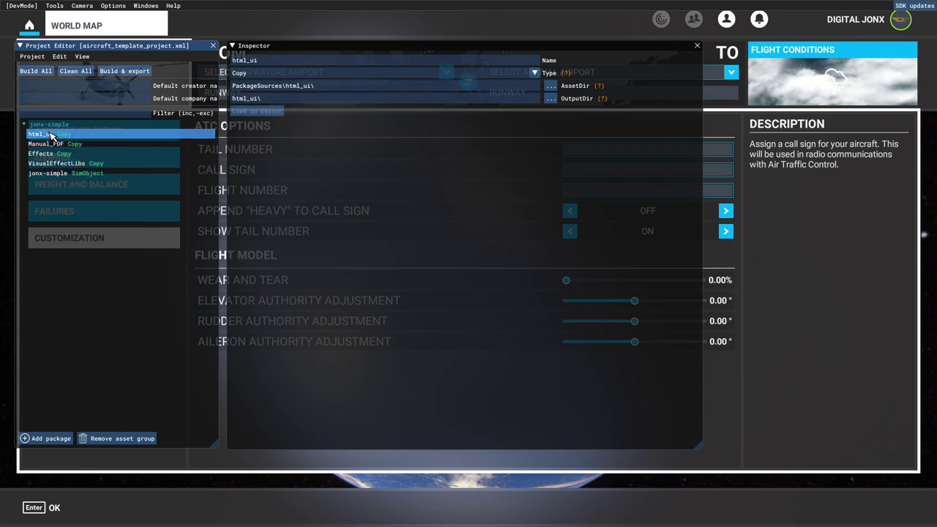
{"action": "left_click", "coordinate": [48, 124]}
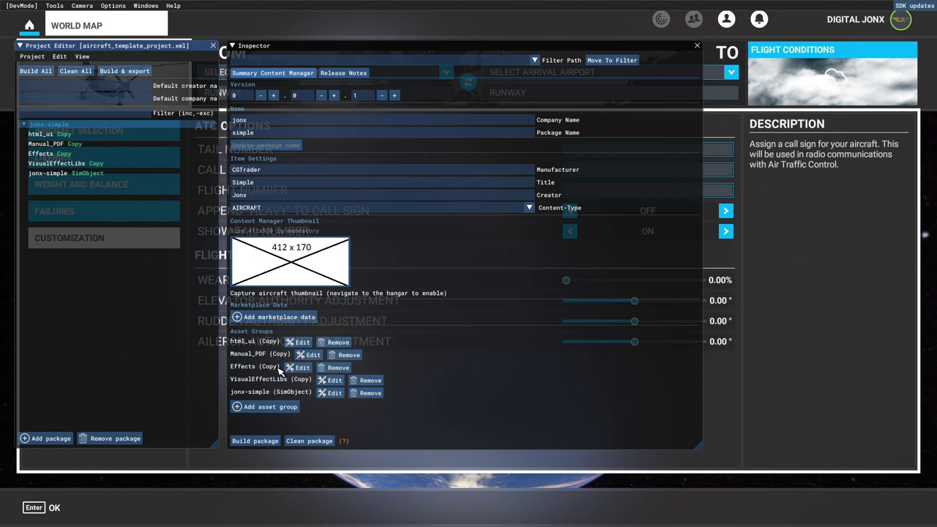
Start opening another developer-mode project and browse the Downloads subfolders to 6. MSFS Other
{"action": "key", "text": "super"}
{"action": "left_click", "coordinate": [19, 9]}
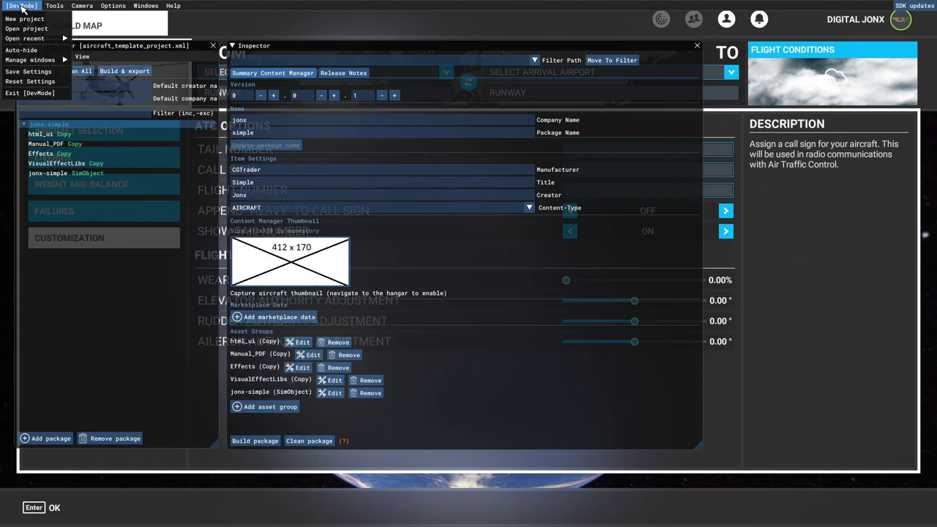
{"action": "left_click", "coordinate": [30, 30]}
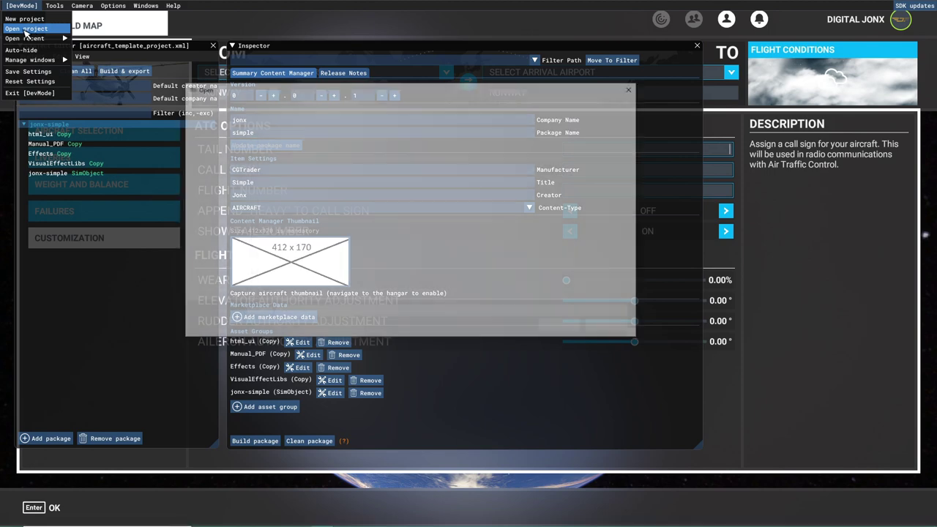
{"action": "scroll", "coordinate": [253, 233], "scroll_direction": "up", "scroll_amount": 5}
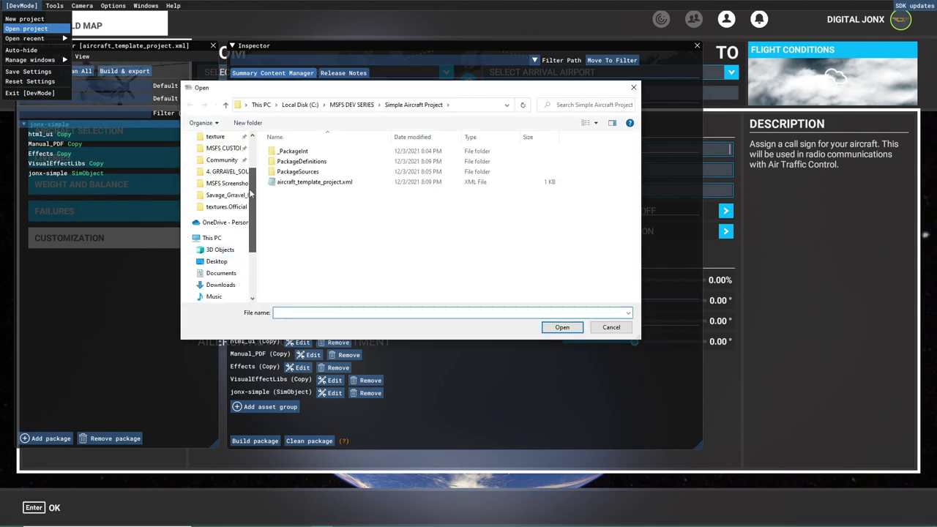
{"action": "left_click", "coordinate": [218, 168]}
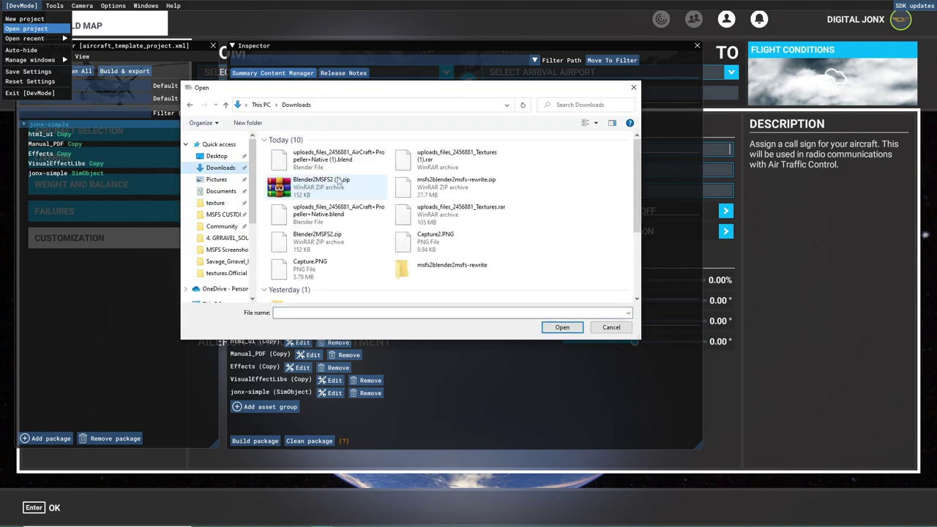
{"action": "scroll", "coordinate": [356, 261], "scroll_direction": "down", "scroll_amount": 3}
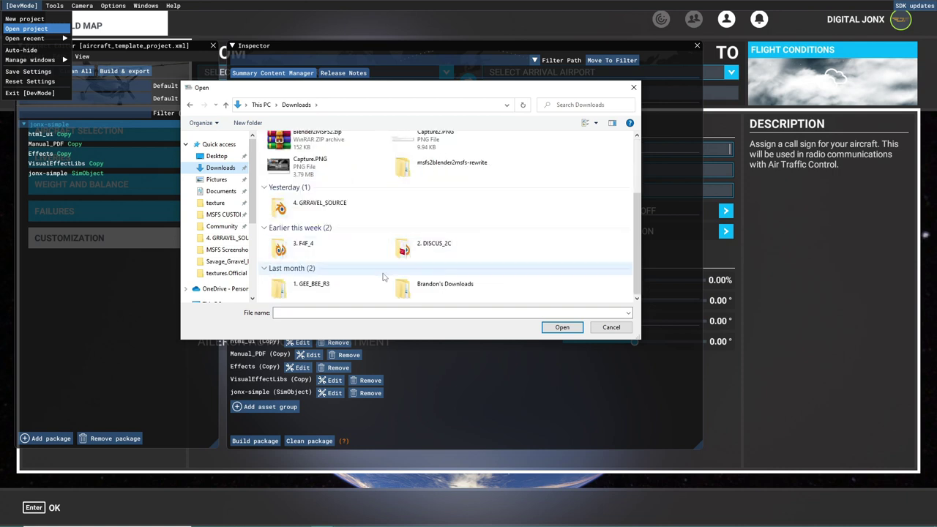
{"action": "double_click", "coordinate": [403, 287]}
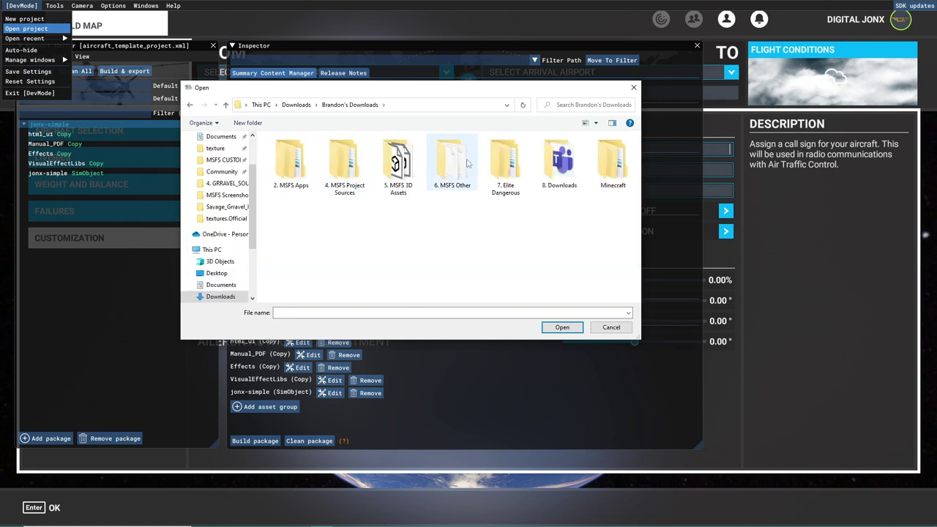
{"action": "double_click", "coordinate": [559, 163]}
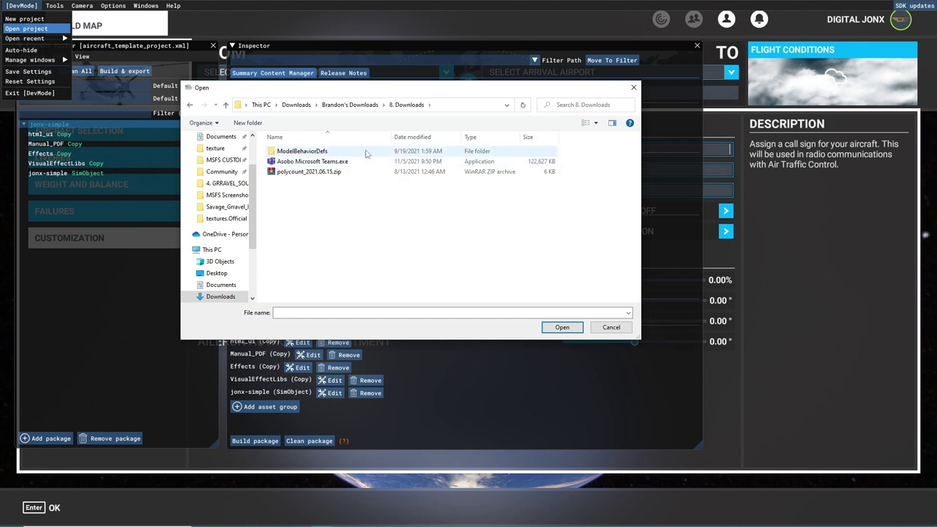
{"action": "left_click", "coordinate": [225, 105]}
{"action": "double_click", "coordinate": [449, 159]}
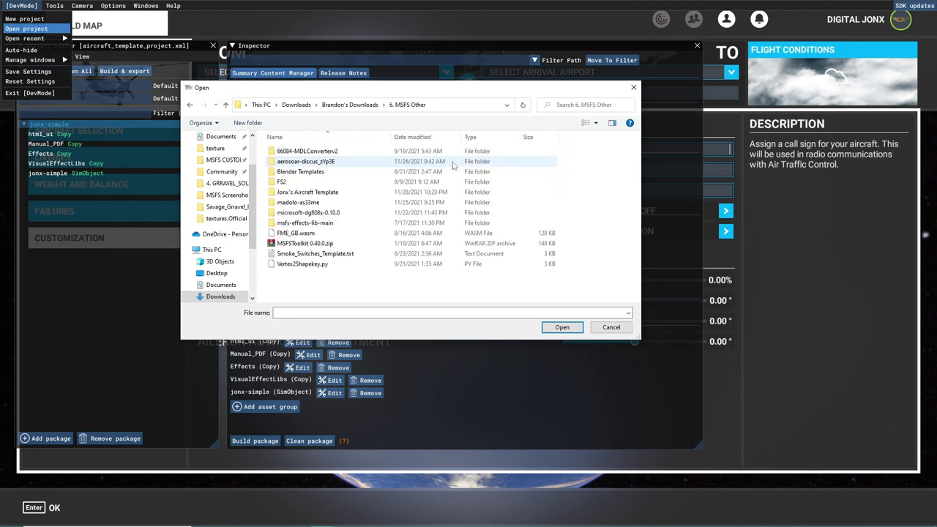
Open aircraft_template_project.xml from the Aircraft_Template_Project folder inside Jonx's Aircraft Template
{"action": "double_click", "coordinate": [306, 192]}
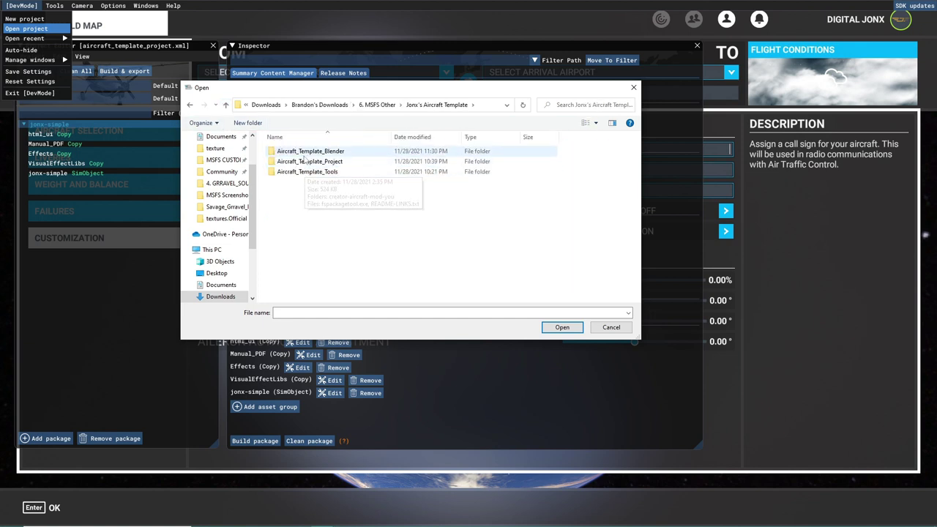
{"action": "left_click", "coordinate": [316, 151]}
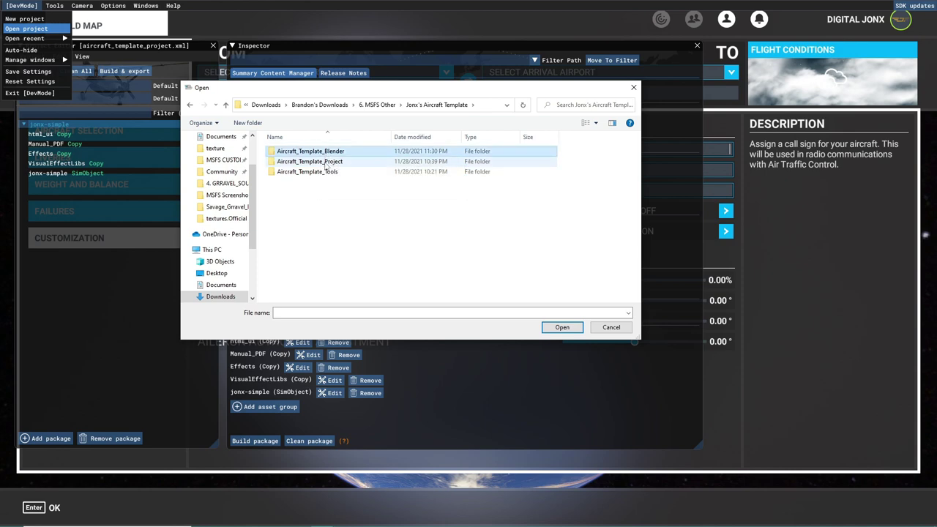
{"action": "double_click", "coordinate": [322, 162]}
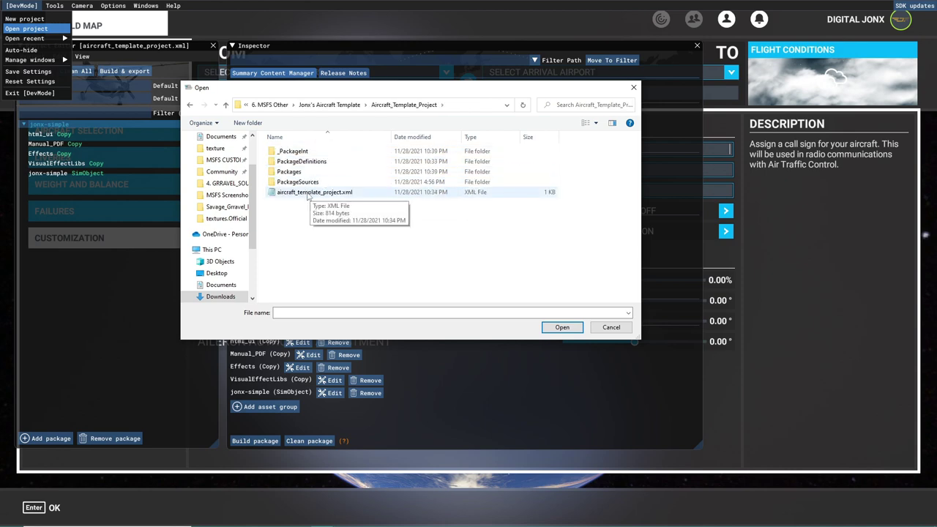
{"action": "double_click", "coordinate": [307, 193]}
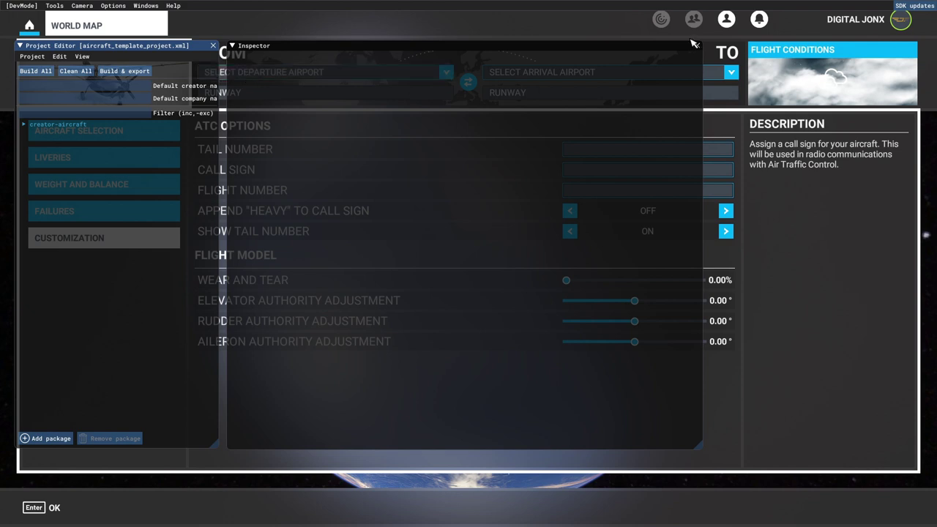
Leave the aircraft customization page and close the Inspector and Project Editor windows
{"action": "key", "text": "Escape"}
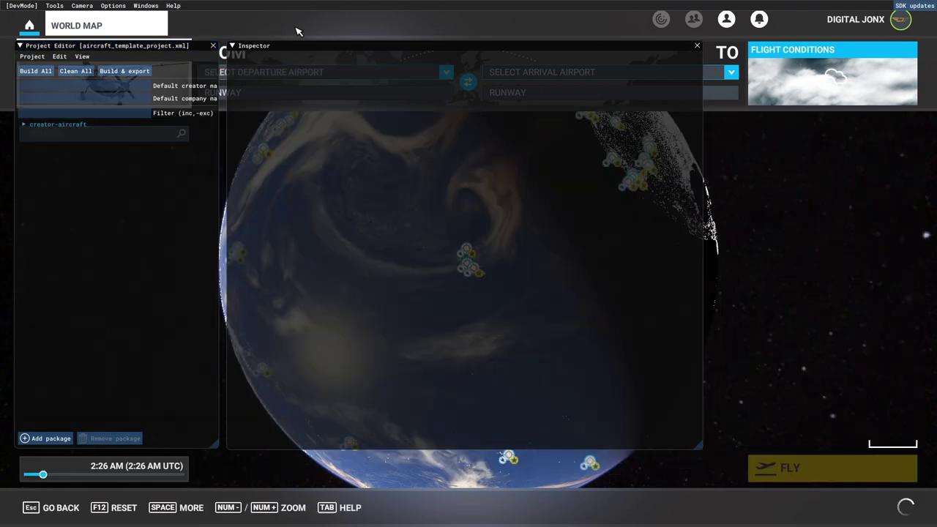
{"action": "left_click", "coordinate": [697, 45]}
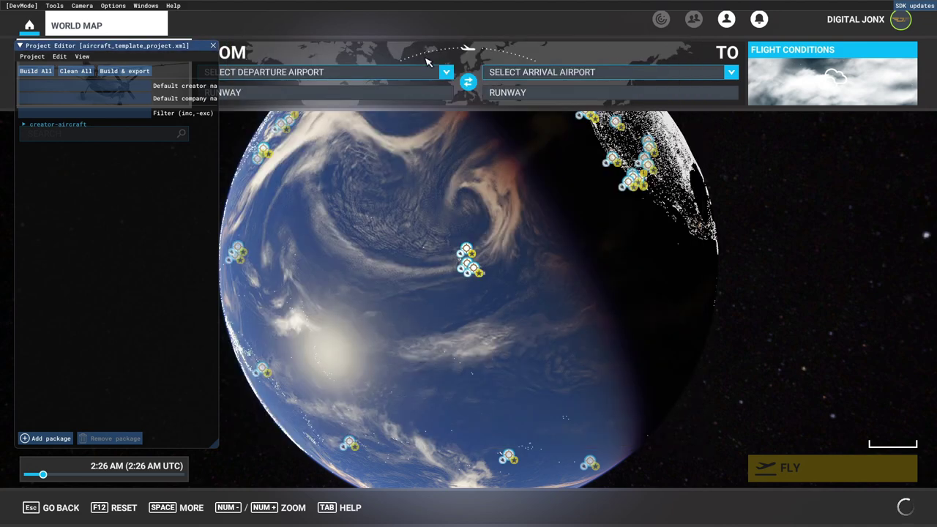
{"action": "left_click", "coordinate": [214, 45]}
Select the template aircraft named Manufacturer Model with the 1618 x 582 placeholder thumbnail for the flight
{"action": "left_click", "coordinate": [117, 87]}
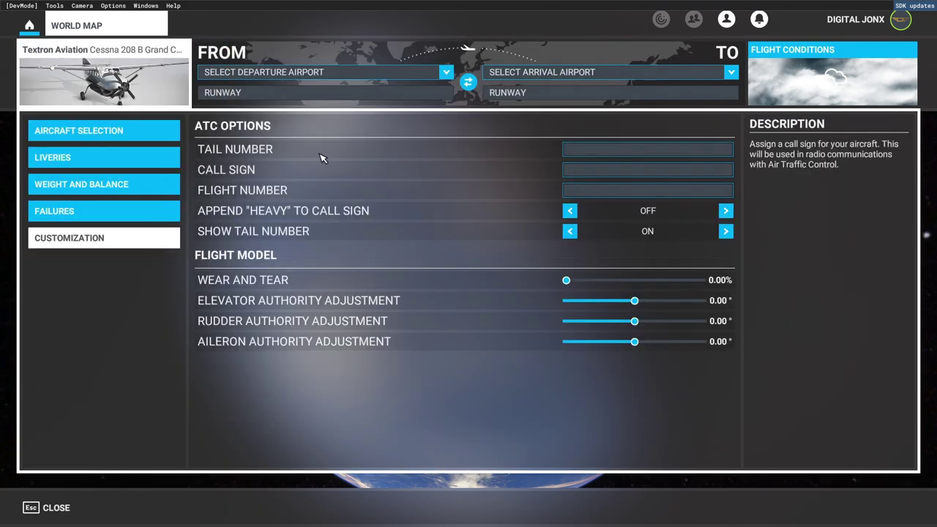
{"action": "left_click", "coordinate": [95, 132]}
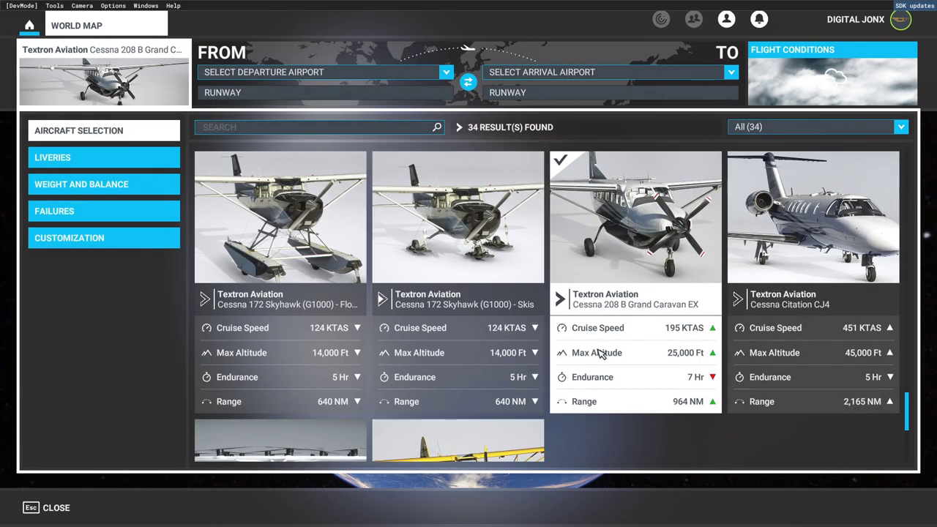
{"action": "scroll", "coordinate": [601, 354], "scroll_direction": "up", "scroll_amount": 1}
{"action": "scroll", "coordinate": [732, 362], "scroll_direction": "up", "scroll_amount": 3}
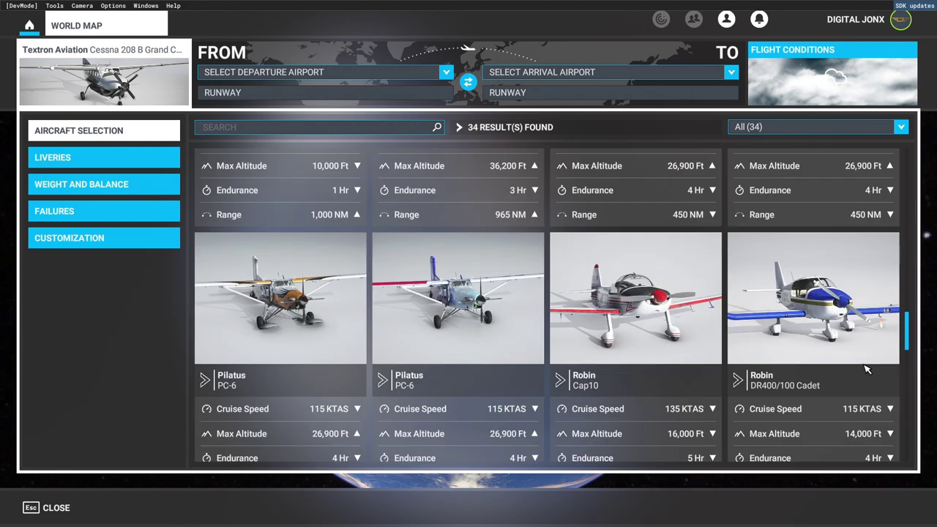
{"action": "scroll", "coordinate": [866, 370], "scroll_direction": "up", "scroll_amount": 3}
{"action": "scroll", "coordinate": [319, 373], "scroll_direction": "down", "scroll_amount": 2}
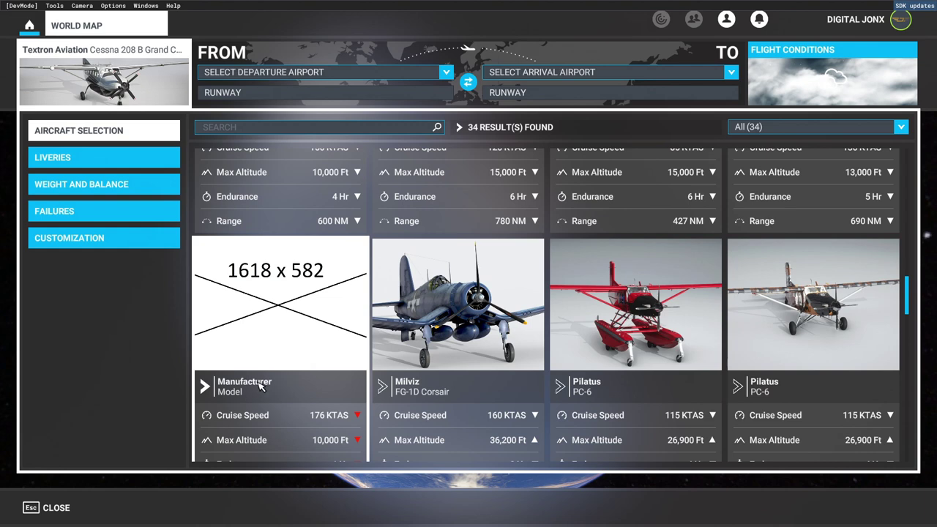
{"action": "scroll", "coordinate": [264, 387], "scroll_direction": "down", "scroll_amount": 1}
{"action": "scroll", "coordinate": [268, 237], "scroll_direction": "down", "scroll_amount": 1}
{"action": "left_click", "coordinate": [271, 235]}
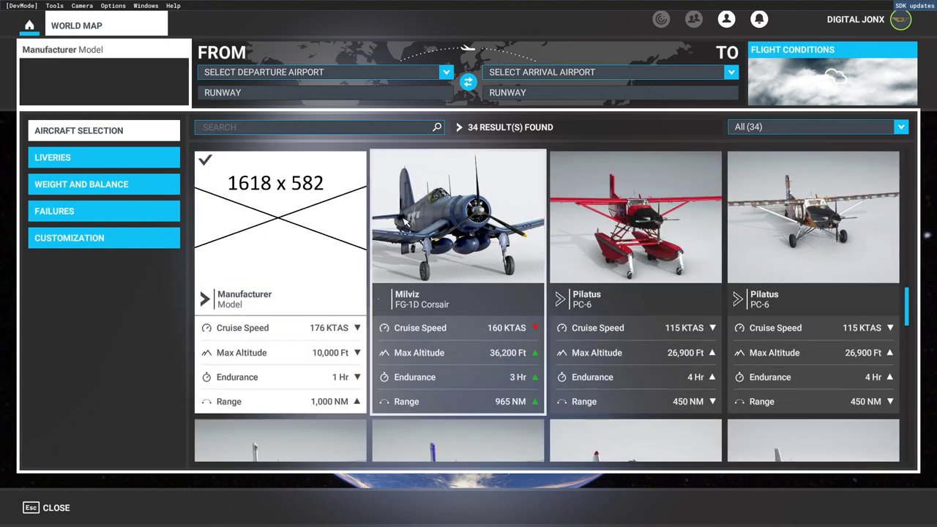
Set the departure to WA18 Decatur /Jones/ at 11:27 AM local time and start the flight
{"action": "left_click", "coordinate": [293, 82]}
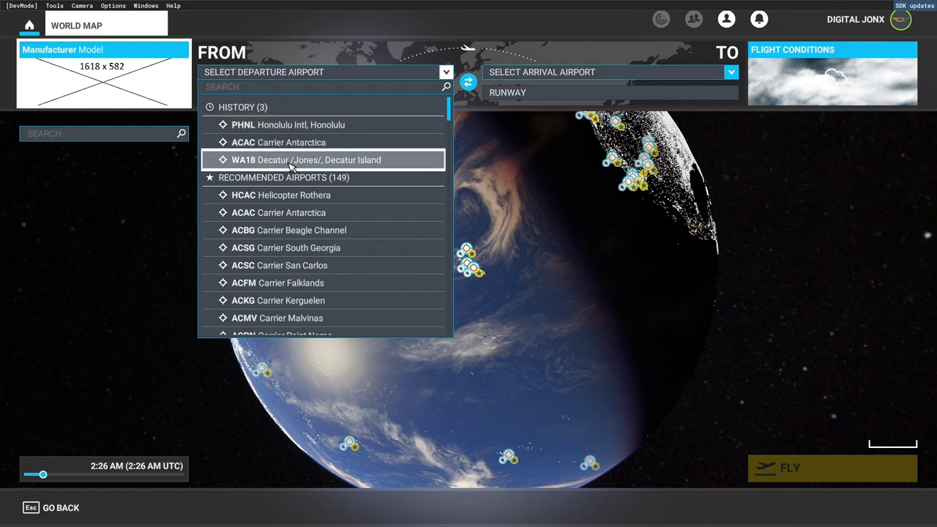
{"action": "key", "text": "Return"}
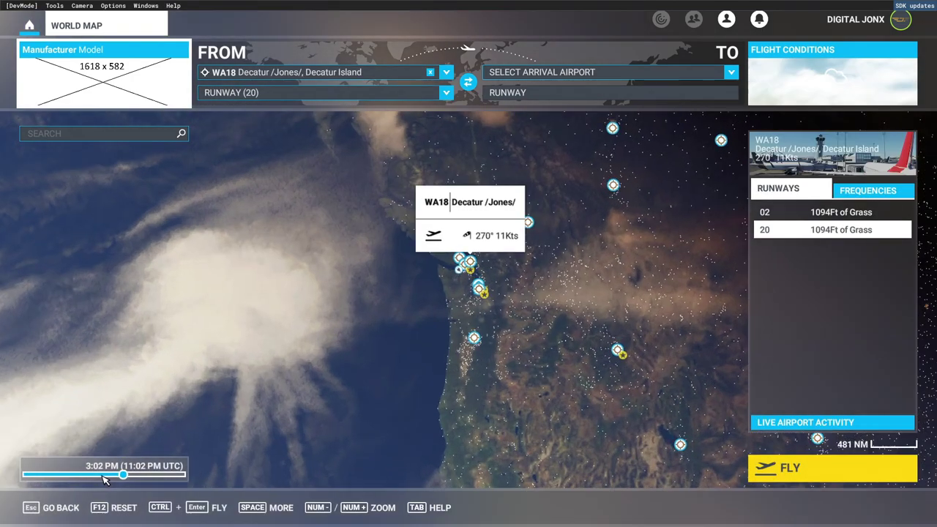
{"action": "left_click_drag", "start_coordinate": [125, 475], "coordinate": [110, 477]}
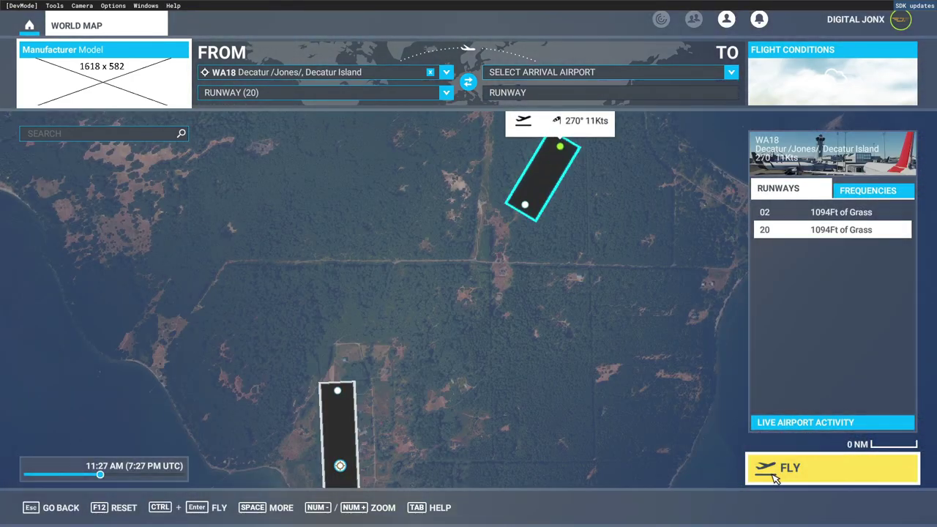
{"action": "left_click", "coordinate": [781, 474]}
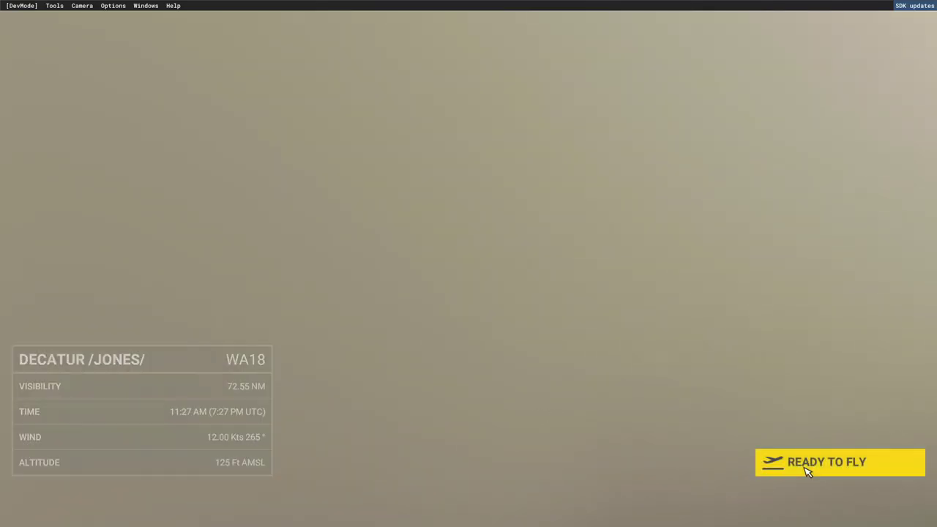
{"action": "left_click", "coordinate": [825, 472]}
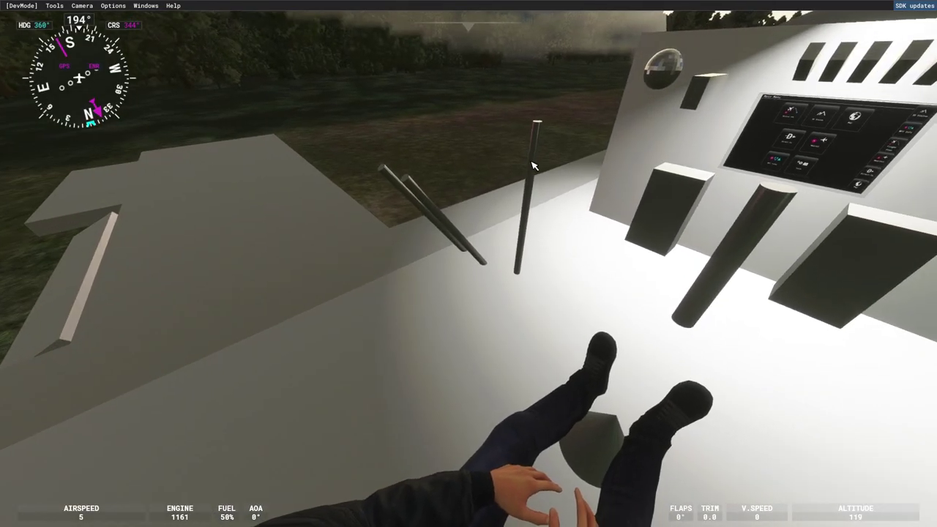
Examine the template cockpit and try its throttle and mixture levers
{"action": "mouse_move", "coordinate": [532, 160]}
{"action": "left_mouse_down"}
{"action": "mouse_move", "coordinate": [532, 212]}
{"action": "mouse_move", "coordinate": [531, 166]}
{"action": "left_mouse_up"}
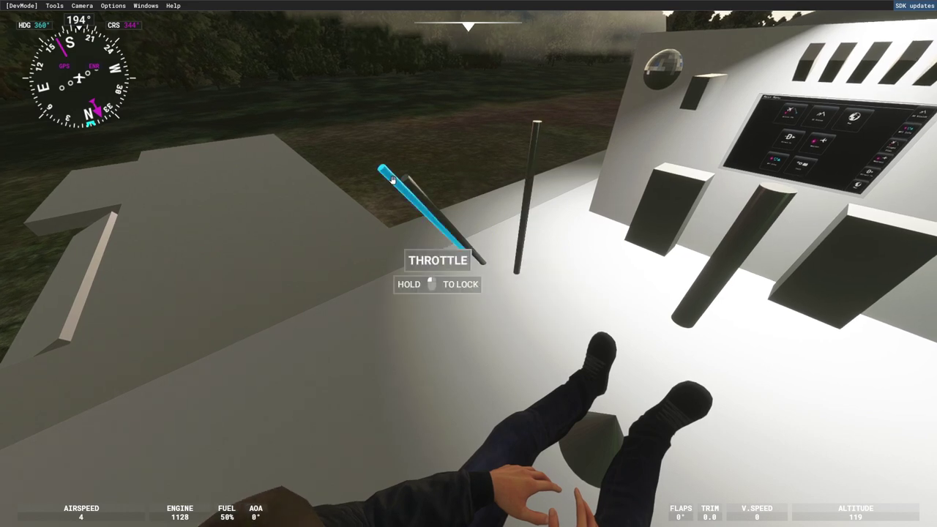
{"action": "left_click_drag", "start_coordinate": [446, 245], "coordinate": [481, 308]}
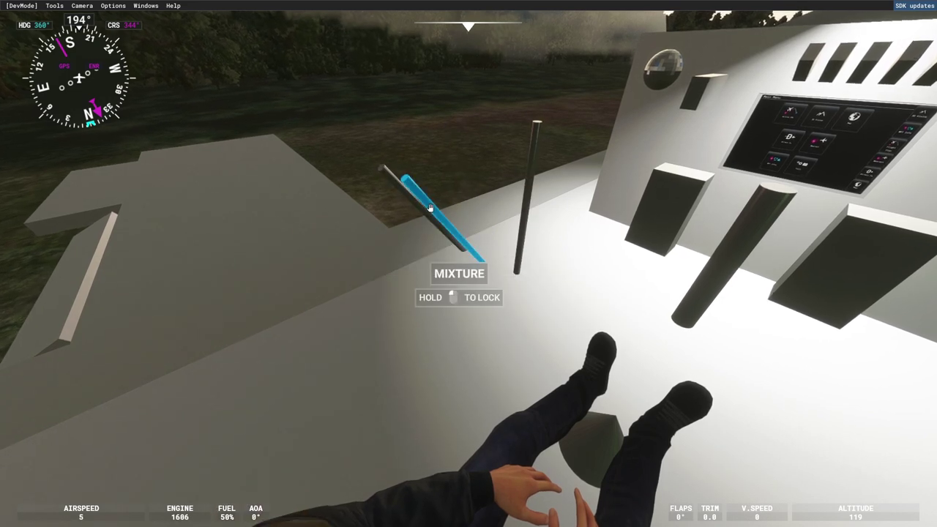
{"action": "key", "text": "ctrl+space"}
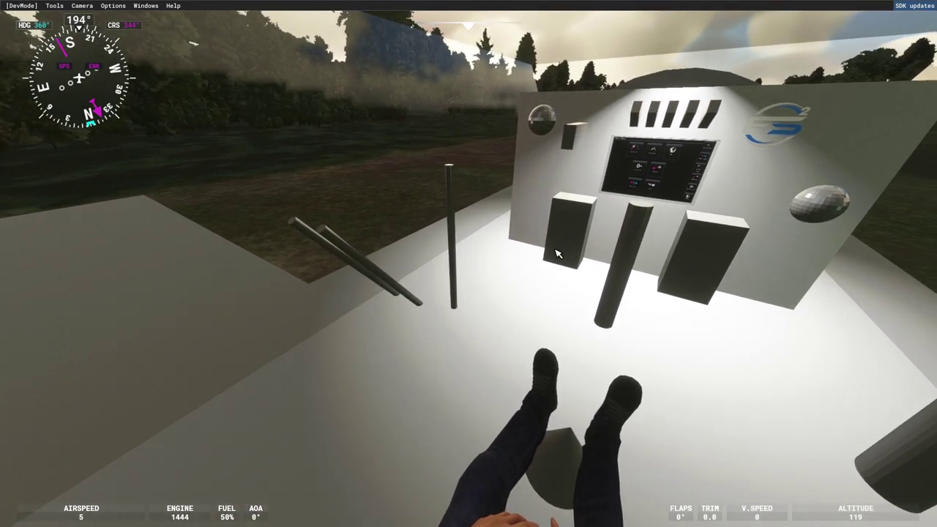